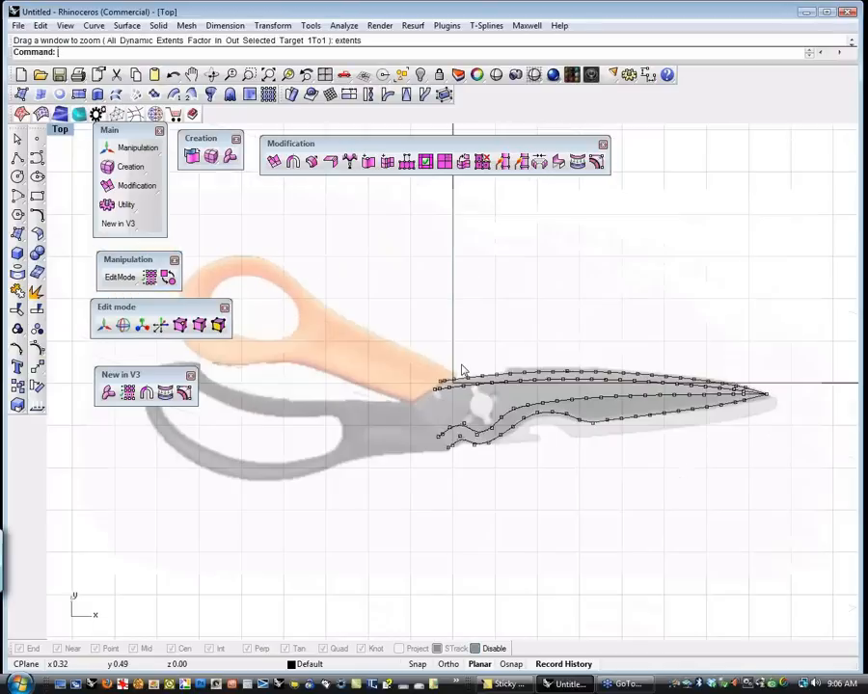
# Turn off the control points of the scissor blade curves
pyautogui.moveTo(462, 371)
pyautogui.mouseDown(button='right')
pyautogui.moveTo(422, 329)
pyautogui.moveTo(439, 366)
pyautogui.moveTo(456, 375)
pyautogui.mouseUp(button='right')
pyautogui.middleClick(456, 375)
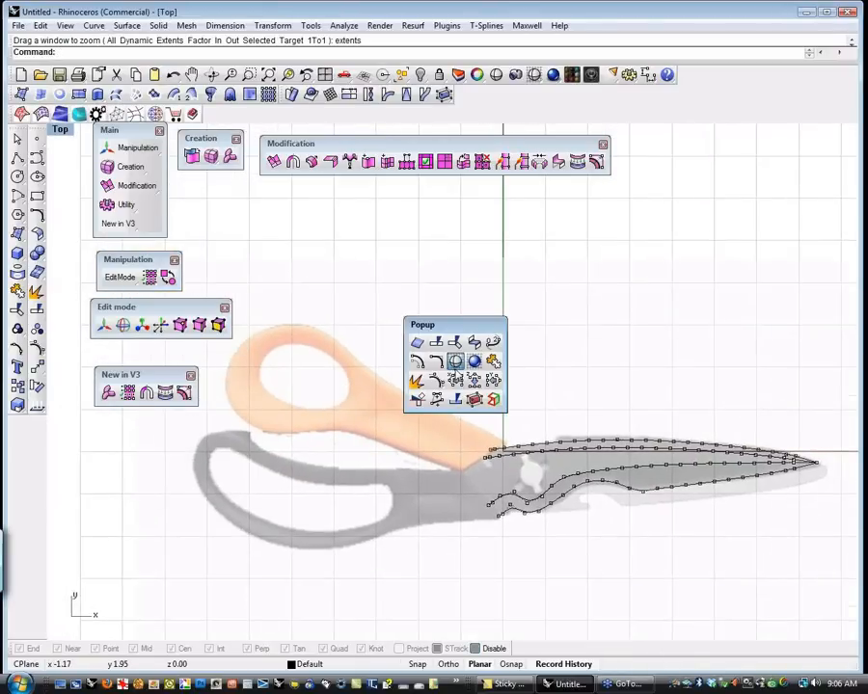
pyautogui.rightClick(435, 379)
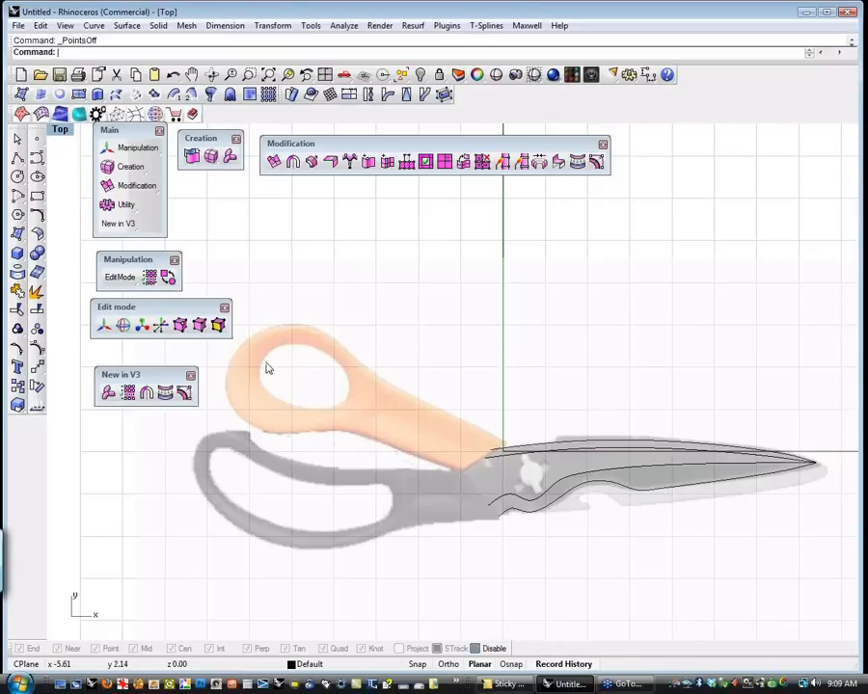
# Draw a degree-3 control point curve with four points running through the orange handle to the scissors' pivot
pyautogui.scroll(1, 267, 365)
pyautogui.scroll(1, 268, 368)
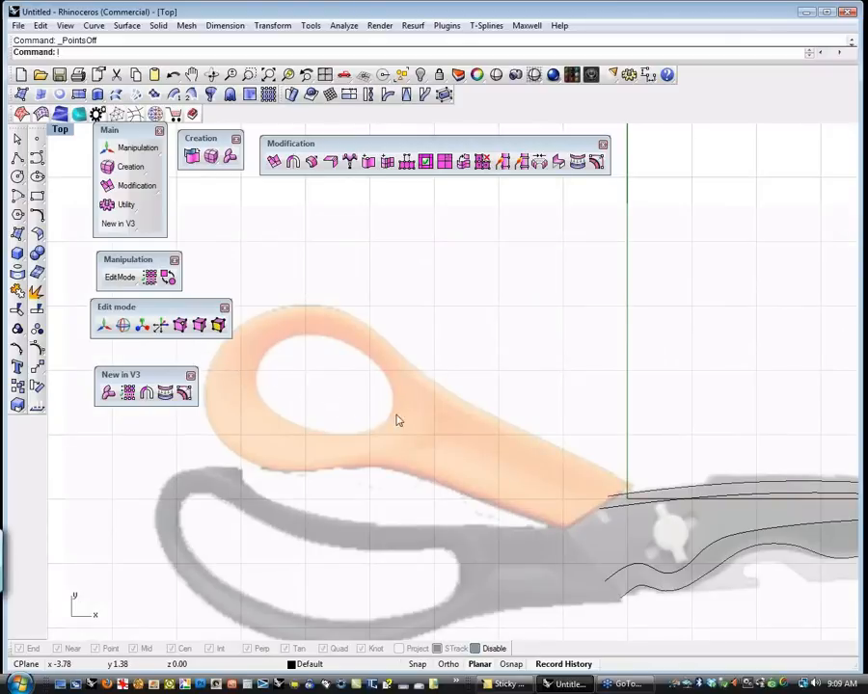
pyautogui.click(37, 157)
pyautogui.click(196, 354)
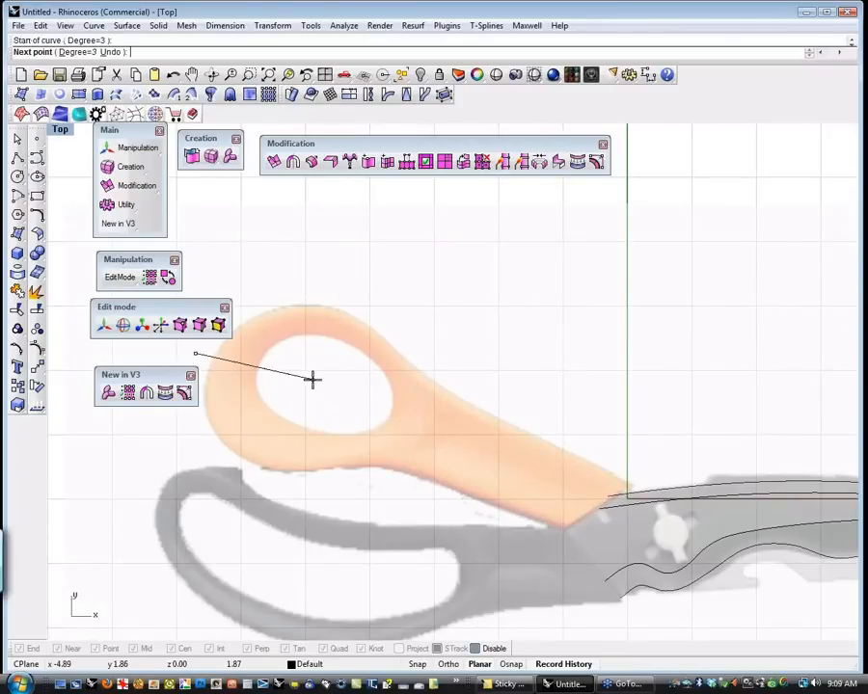
pyautogui.click(313, 380)
pyautogui.click(502, 464)
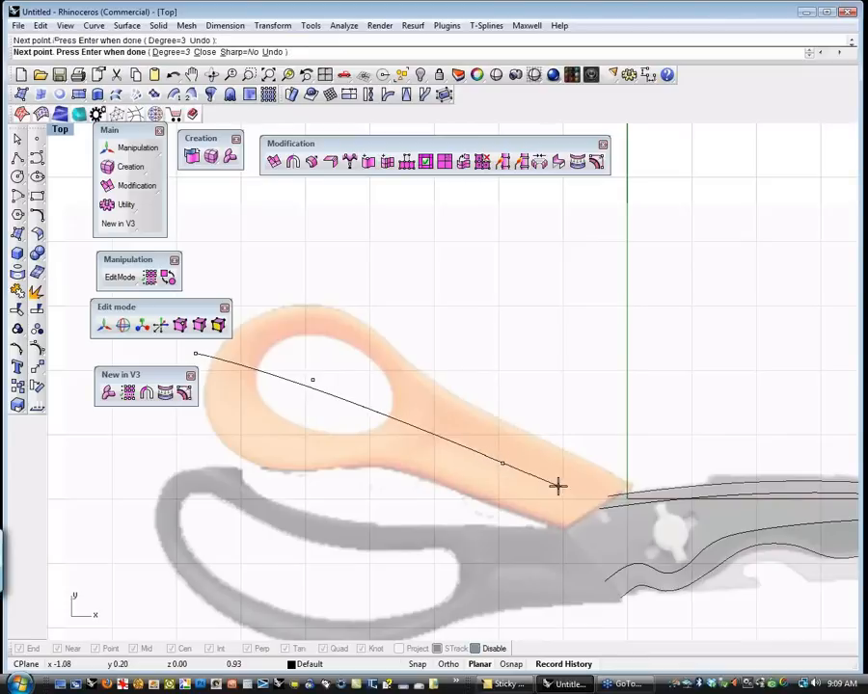
pyautogui.click(651, 526)
pyautogui.press('Return')
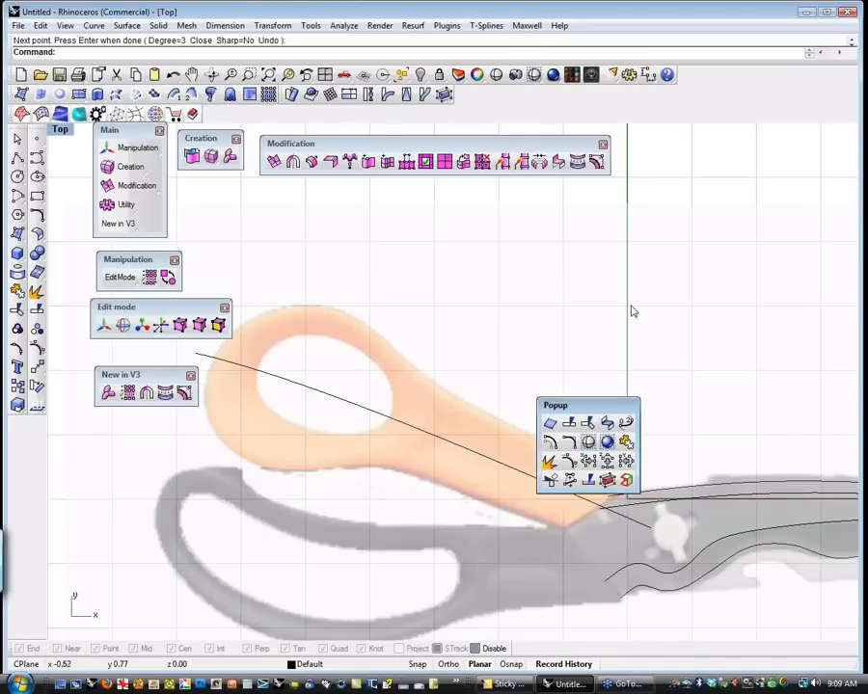
# Hide all the blade curves, leaving only the handle curve over the reference image
pyautogui.click(526, 327)
pyautogui.moveTo(526, 326); pyautogui.dragTo(565, 312, button='right')
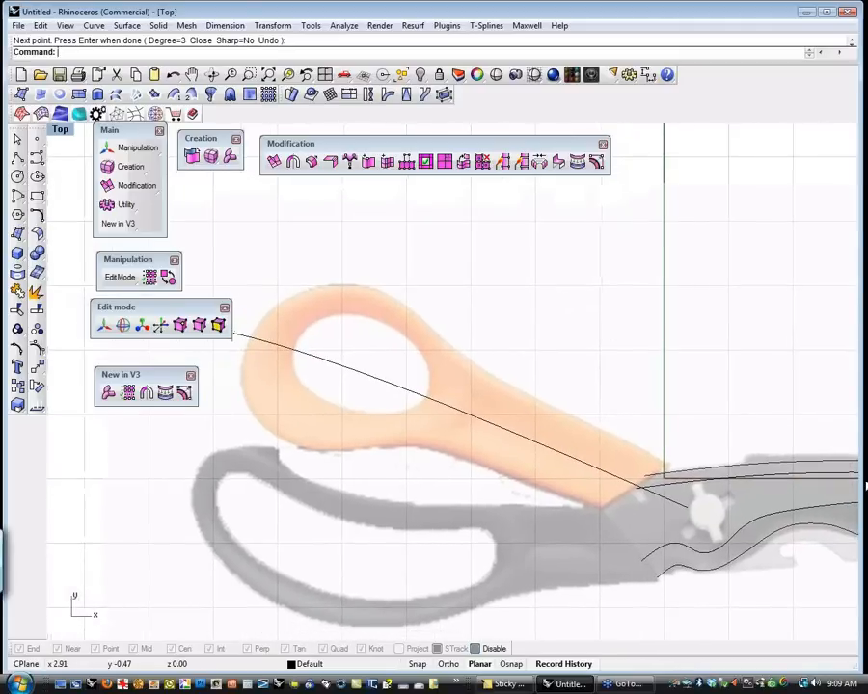
pyautogui.moveTo(819, 427); pyautogui.dragTo(778, 569)
pyautogui.hotkey('ctrl', 'h')
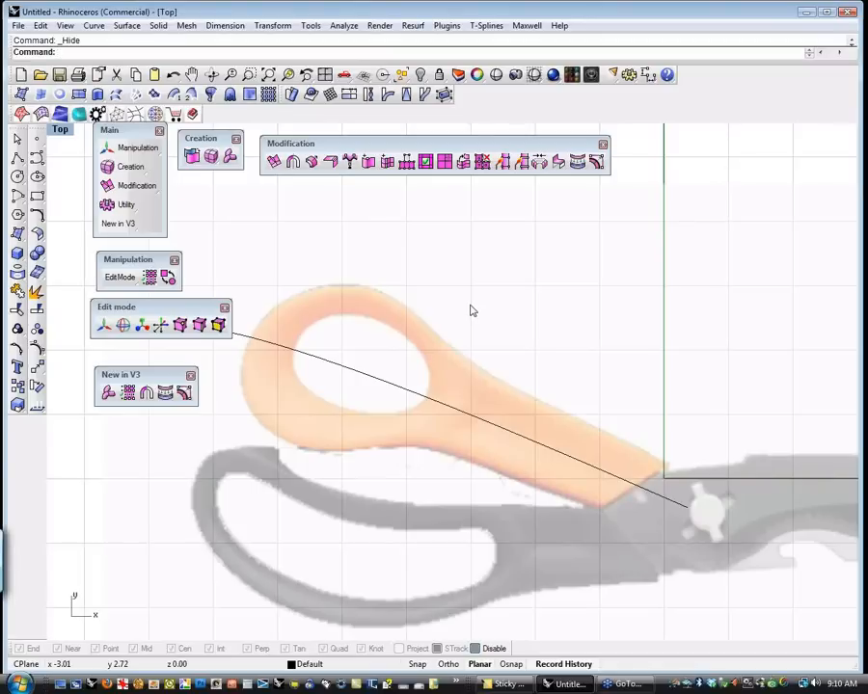
pyautogui.press('Escape')
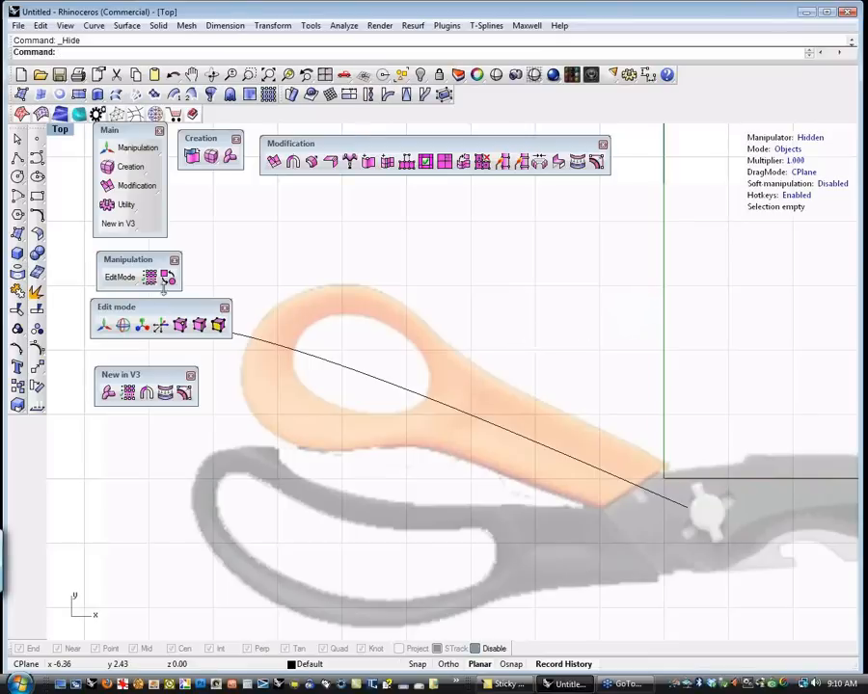
# Arrange the floating T-Splines toolbars compactly around the upper-left corner of the viewport and close the New in V3 toolbar
pyautogui.moveTo(142, 264); pyautogui.dragTo(102, 254)
pyautogui.moveTo(129, 305); pyautogui.dragTo(97, 292)
pyautogui.moveTo(123, 374); pyautogui.dragTo(83, 337)
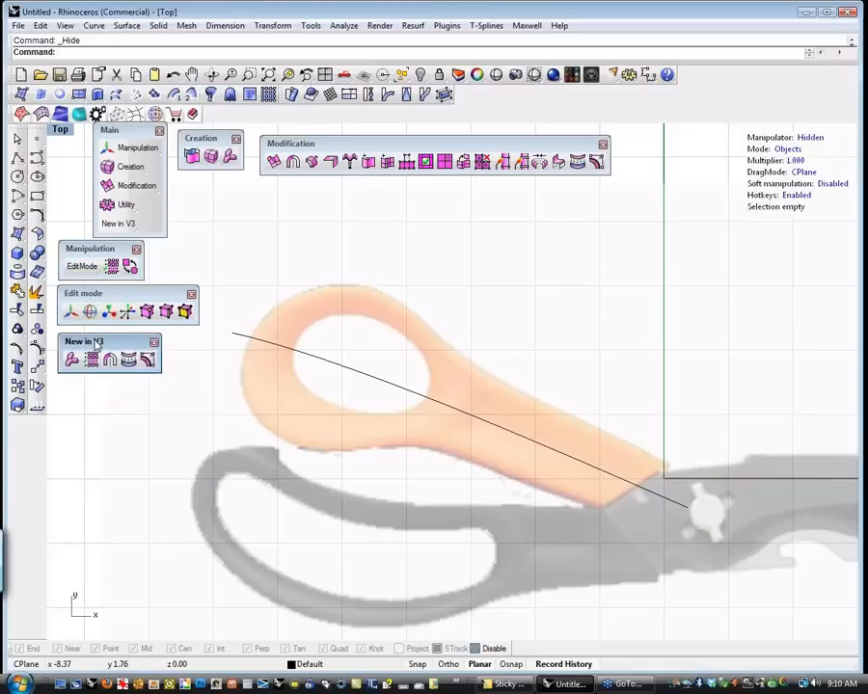
pyautogui.moveTo(135, 130); pyautogui.dragTo(98, 135)
pyautogui.moveTo(208, 138); pyautogui.dragTo(165, 136)
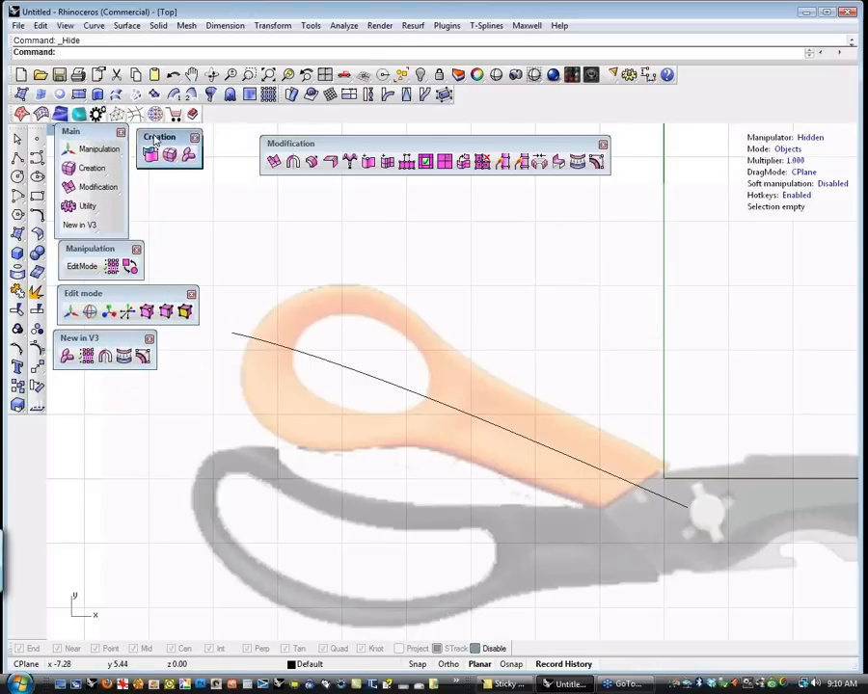
pyautogui.moveTo(309, 145); pyautogui.dragTo(256, 138)
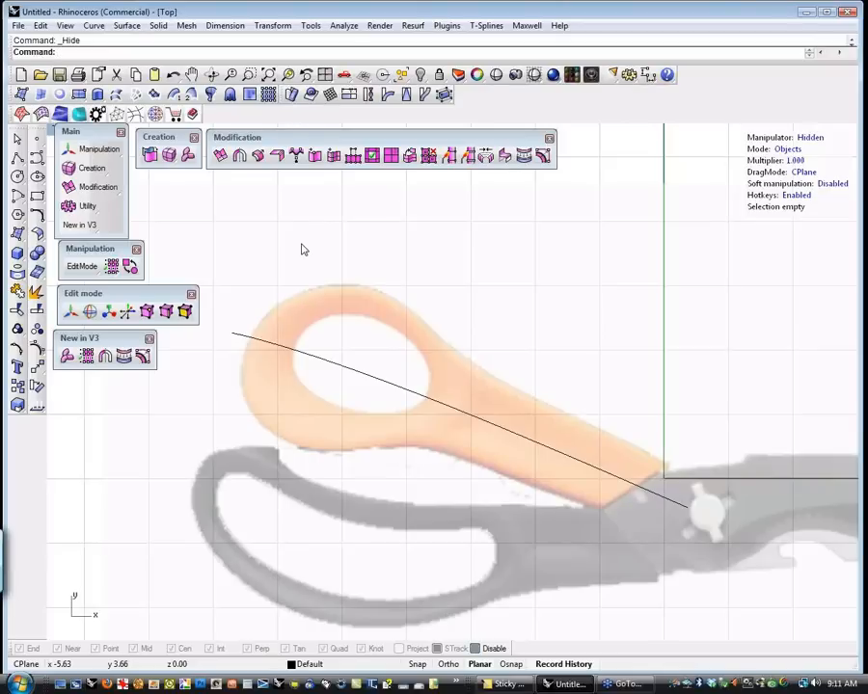
pyautogui.click(149, 338)
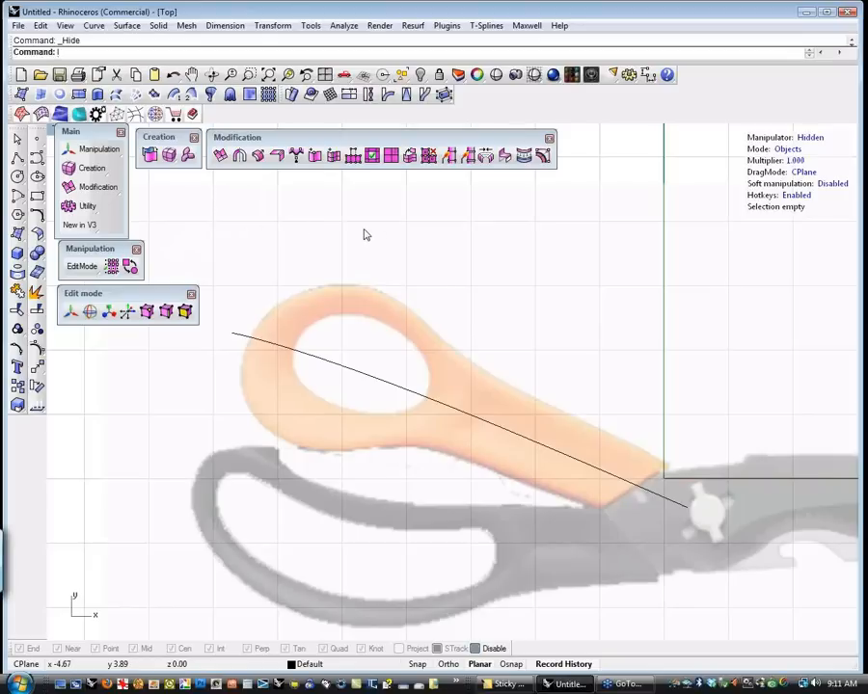
pyautogui.click(489, 26)
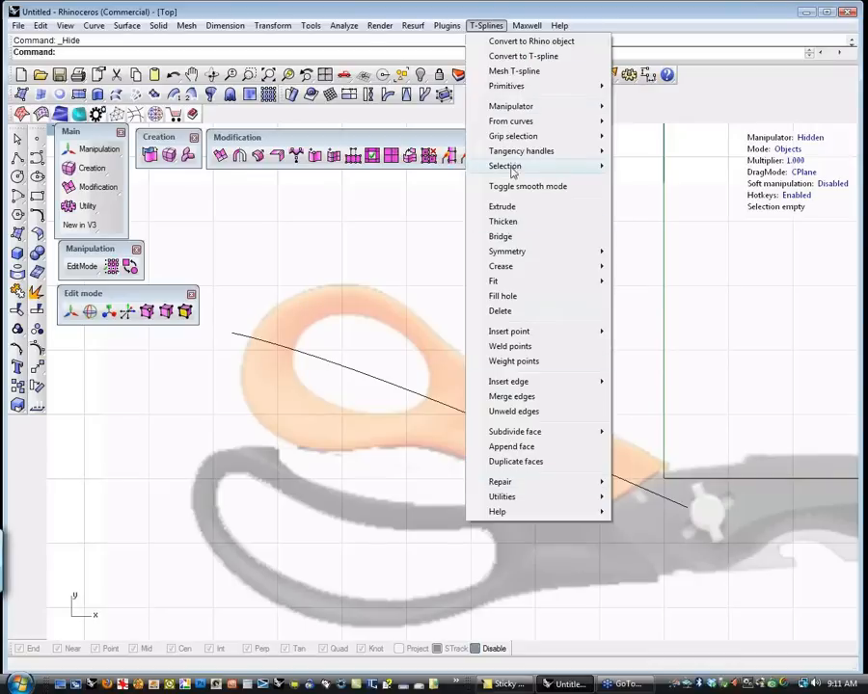
pyautogui.click(416, 253)
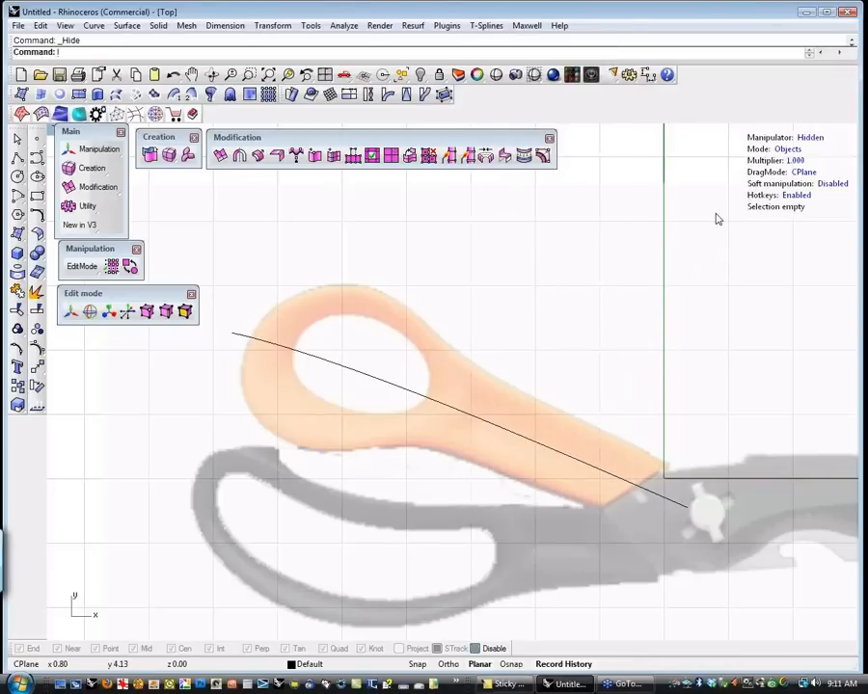
pyautogui.press('Escape')
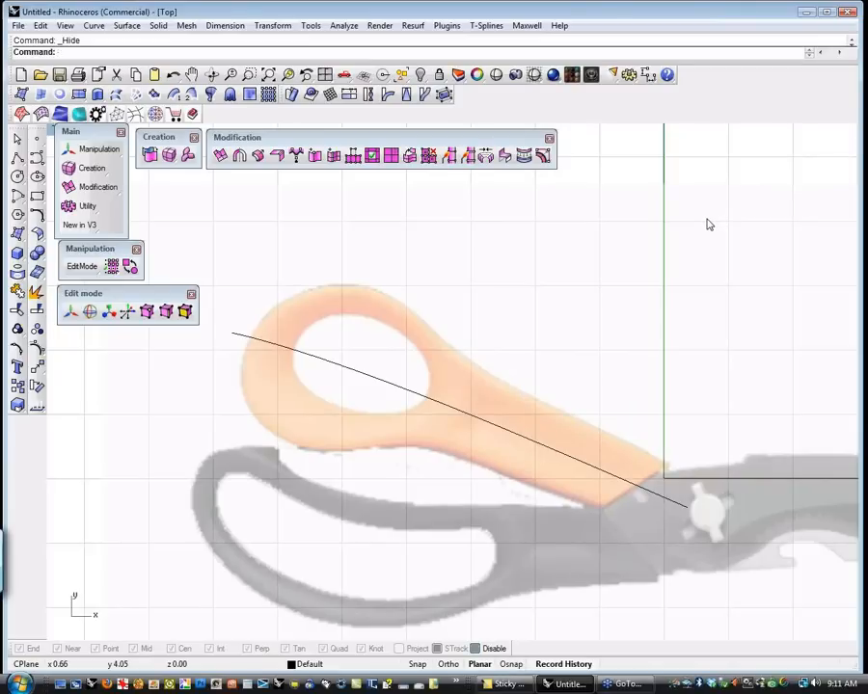
# Turn on T-Splines edit mode and cycle through the manipulator types and selection modes, ending with Hidden and Objects
pyautogui.click(93, 153)
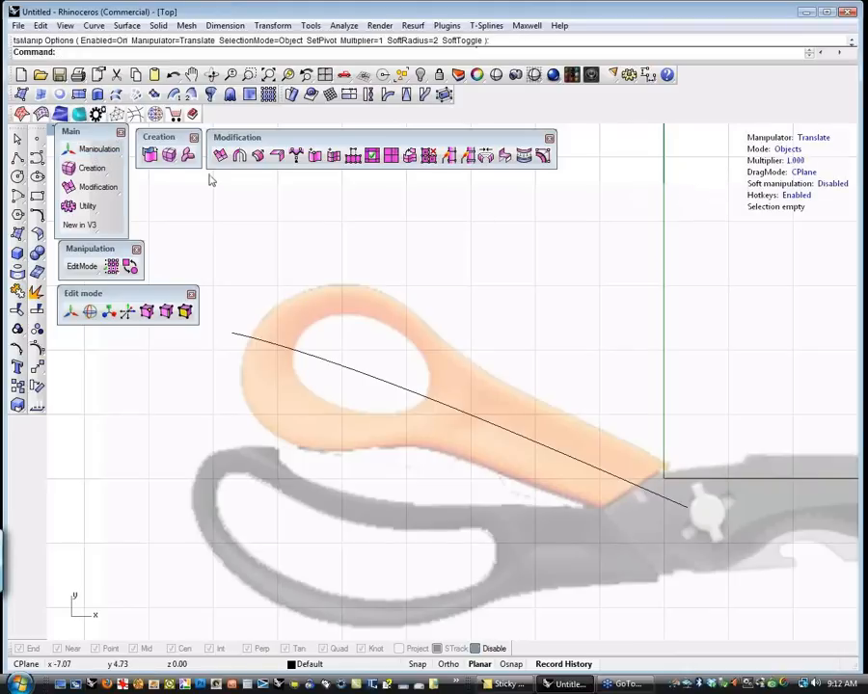
pyautogui.click(816, 138)
pyautogui.click(816, 138)
pyautogui.click(787, 149)
pyautogui.click(787, 149)
pyautogui.press('Escape')
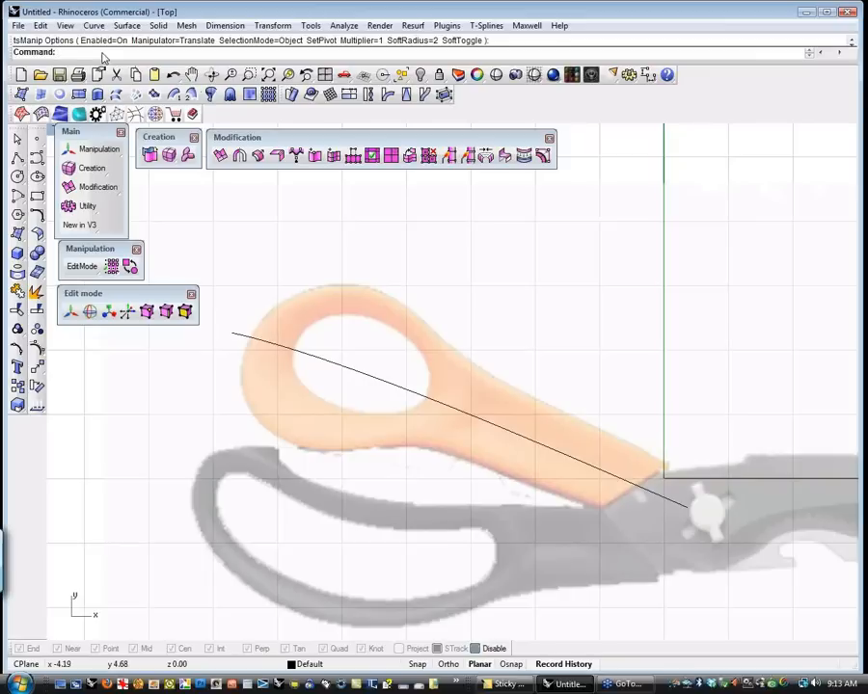
pyautogui.click(587, 283)
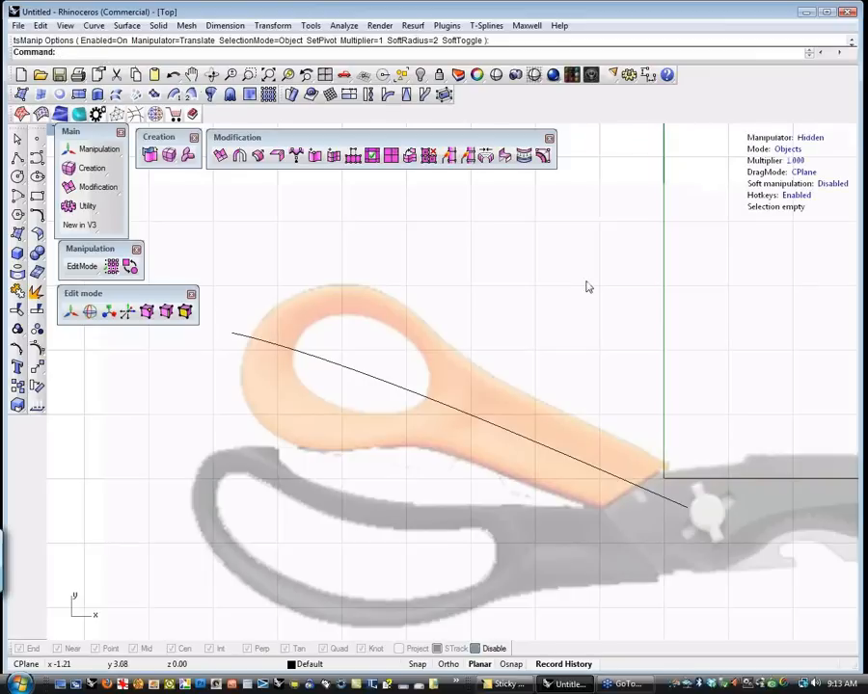
# Select the handle curve and display the Translate manipulator on it
pyautogui.click(81, 55)
pyautogui.click(444, 405)
pyautogui.click(519, 374)
pyautogui.moveTo(507, 366); pyautogui.dragTo(440, 437)
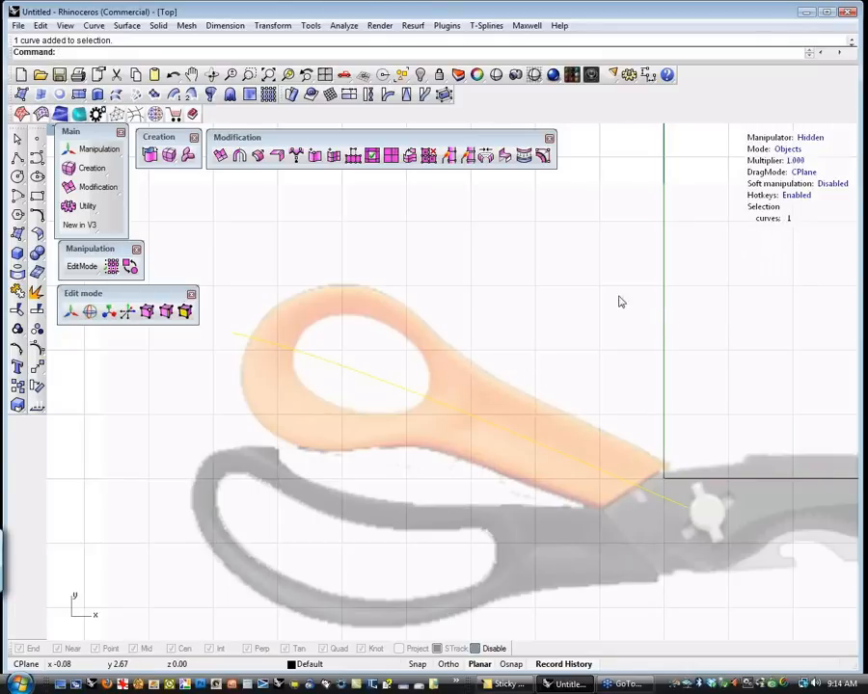
pyautogui.click(810, 138)
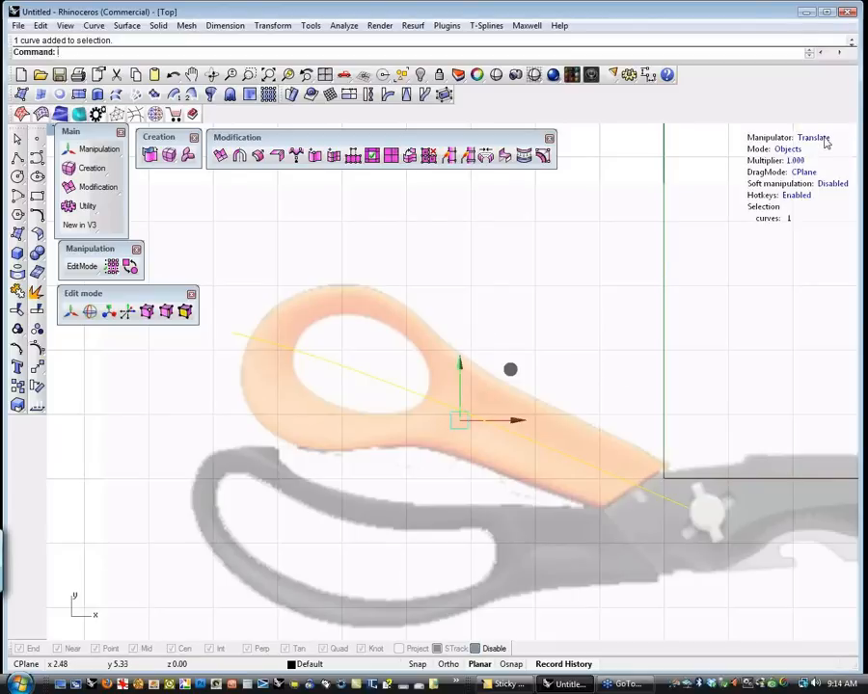
# Move the handle curve slightly along X and Y and freely within the plane using the Translate manipulator
pyautogui.moveTo(510, 422)
pyautogui.mouseDown()
pyautogui.moveTo(546, 418)
pyautogui.moveTo(496, 415)
pyautogui.mouseUp()
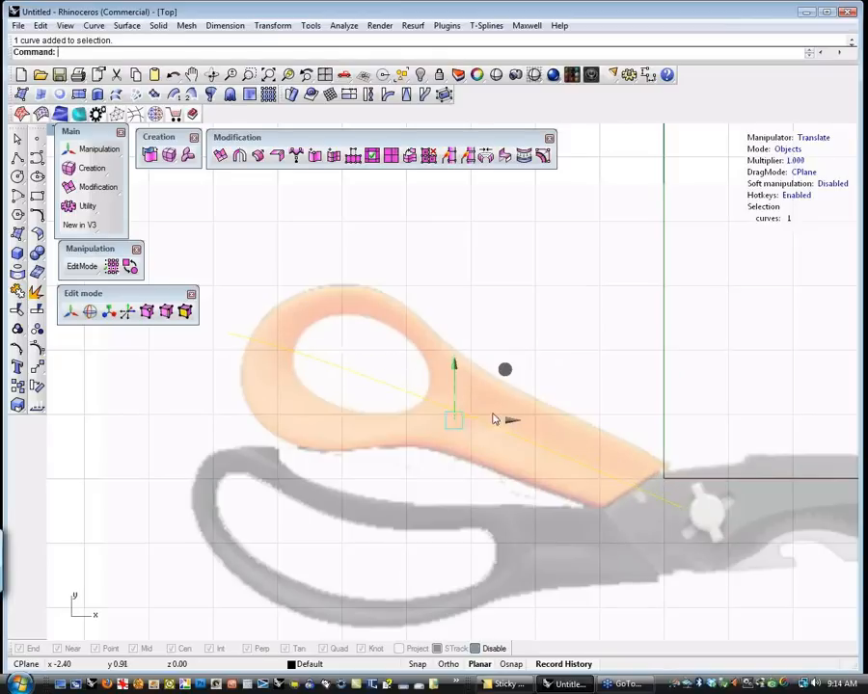
pyautogui.moveTo(453, 361)
pyautogui.mouseDown()
pyautogui.moveTo(456, 338)
pyautogui.moveTo(447, 368)
pyautogui.mouseUp()
pyautogui.moveTo(513, 421)
pyautogui.mouseDown()
pyautogui.moveTo(548, 414)
pyautogui.moveTo(519, 418)
pyautogui.mouseUp()
pyautogui.moveTo(459, 422)
pyautogui.mouseDown()
pyautogui.moveTo(465, 395)
pyautogui.moveTo(469, 415)
pyautogui.moveTo(453, 414)
pyautogui.mouseUp()
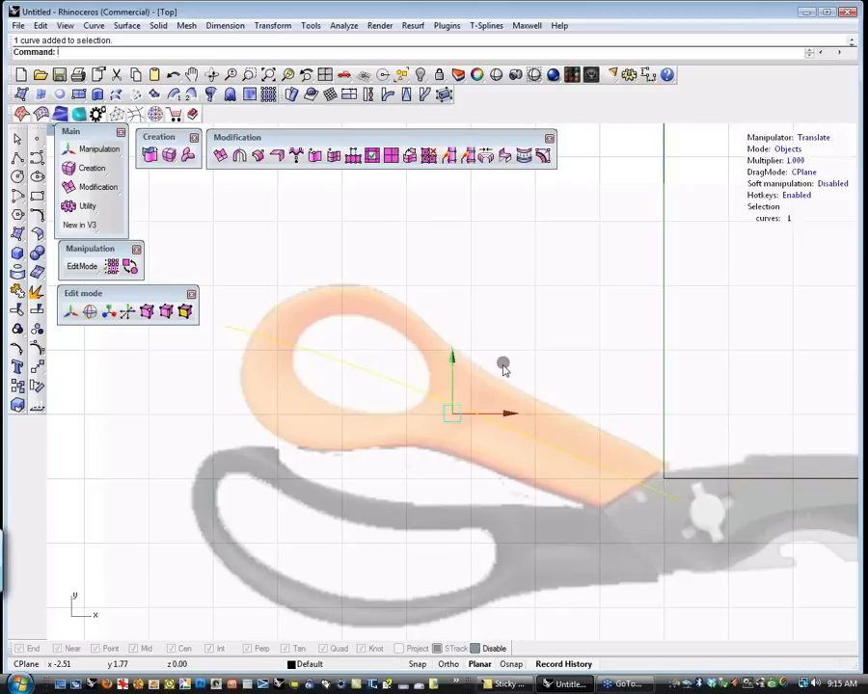
pyautogui.moveTo(502, 364)
pyautogui.mouseDown()
pyautogui.moveTo(505, 341)
pyautogui.moveTo(527, 348)
pyautogui.moveTo(503, 366)
pyautogui.mouseUp()
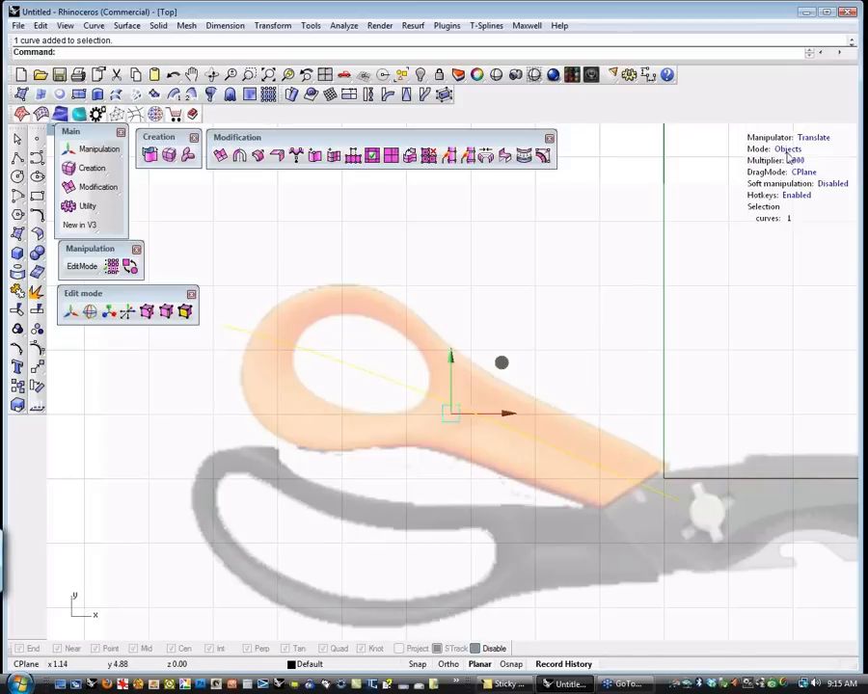
# Try rotating the handle curve 20 degrees about Z with the Rotate manipulator, and undo the rotation
pyautogui.press('e')
pyautogui.moveTo(499, 358)
pyautogui.mouseDown()
pyautogui.moveTo(486, 363)
pyautogui.moveTo(497, 375)
pyautogui.moveTo(464, 351)
pyautogui.moveTo(486, 364)
pyautogui.mouseUp()
pyautogui.press('Escape')
pyautogui.click(492, 424)
pyautogui.click(516, 396)
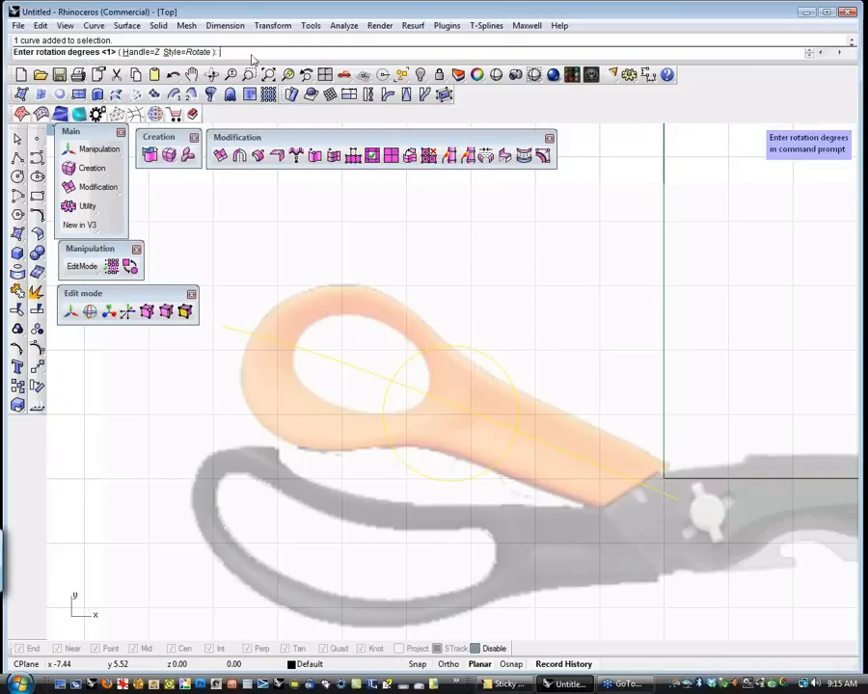
pyautogui.press('Return')
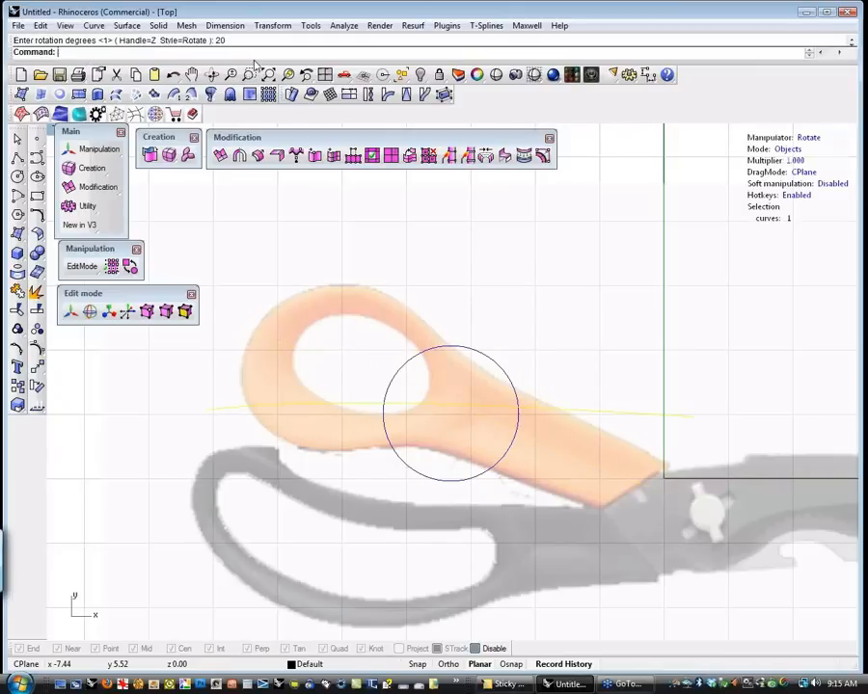
pyautogui.hotkey('ctrl', 'z')
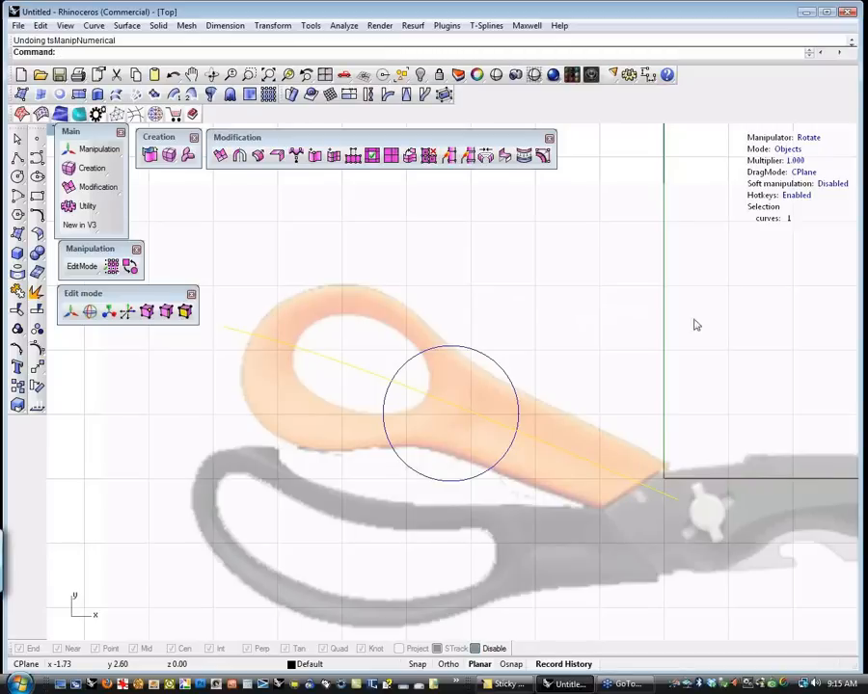
# Scale the handle curve slightly along X and along Y with the Scale manipulator
pyautogui.click(810, 138)
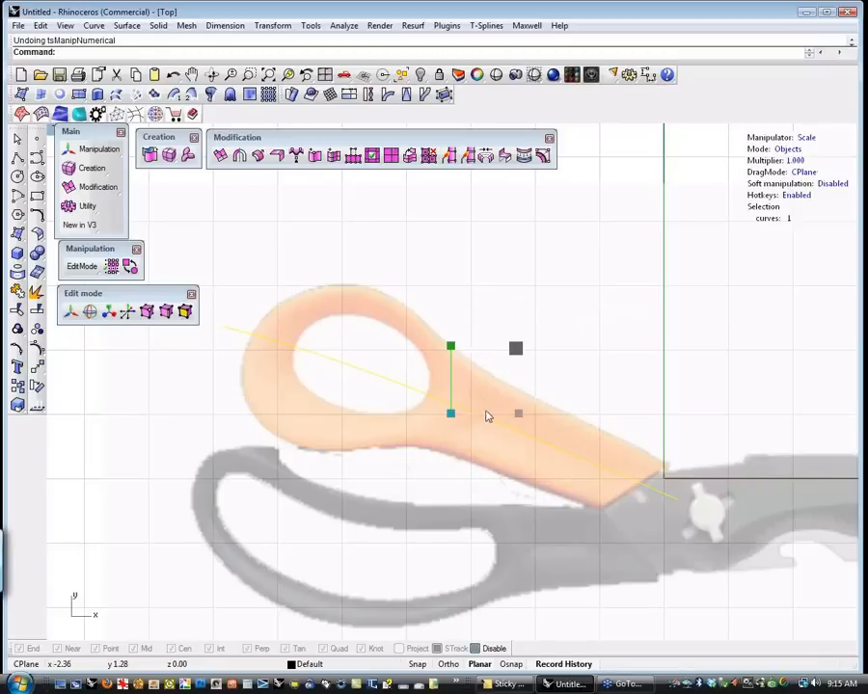
pyautogui.moveTo(518, 414)
pyautogui.mouseDown()
pyautogui.moveTo(546, 417)
pyautogui.moveTo(518, 415)
pyautogui.mouseUp()
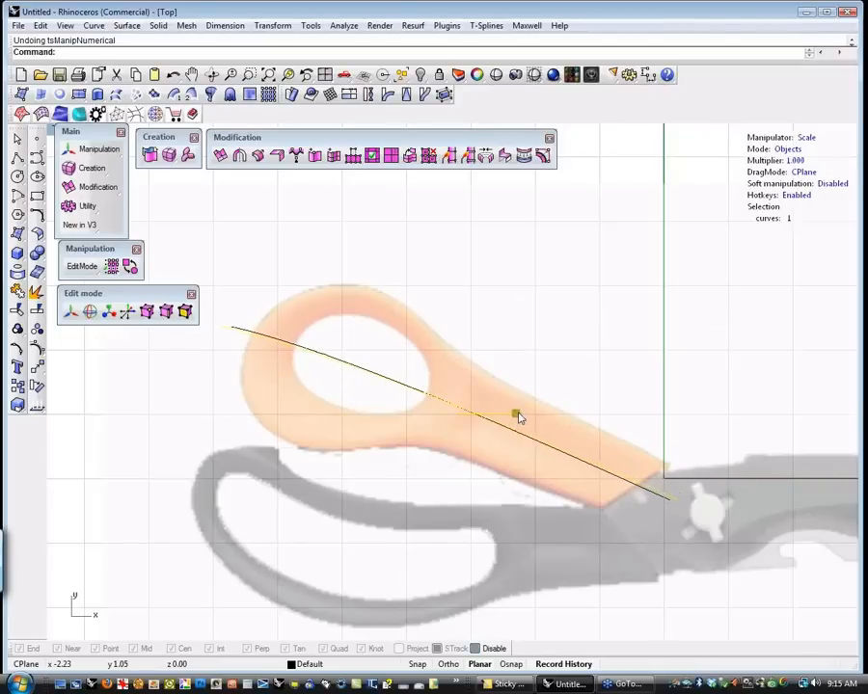
pyautogui.moveTo(450, 349)
pyautogui.mouseDown()
pyautogui.moveTo(447, 331)
pyautogui.moveTo(449, 352)
pyautogui.mouseUp()
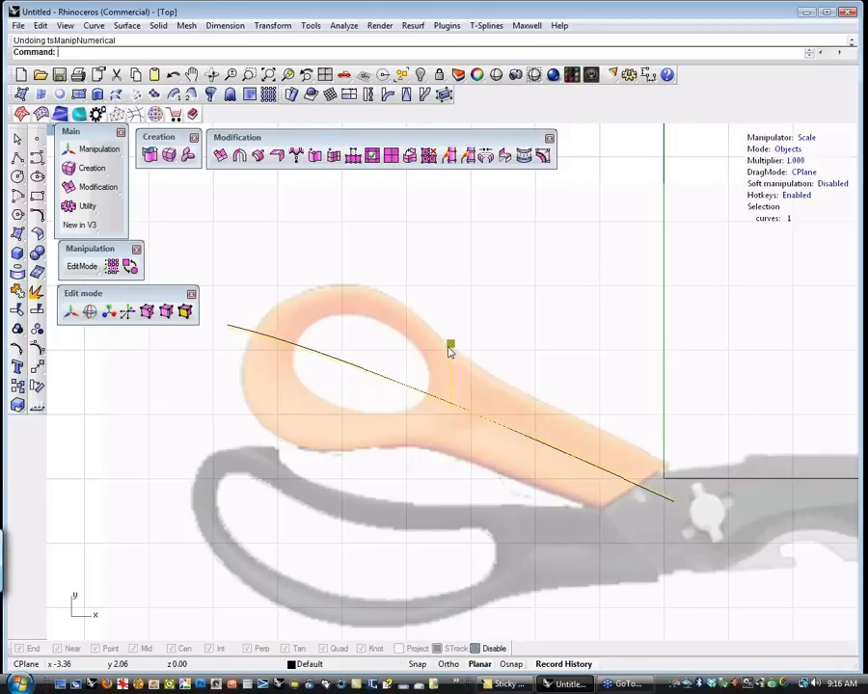
# Switch to the Perspective view and scale the handle curve slightly with the Scale manipulator, including uniformly from its centre
pyautogui.click(83, 55)
pyautogui.write('P')
pyautogui.press('Return')
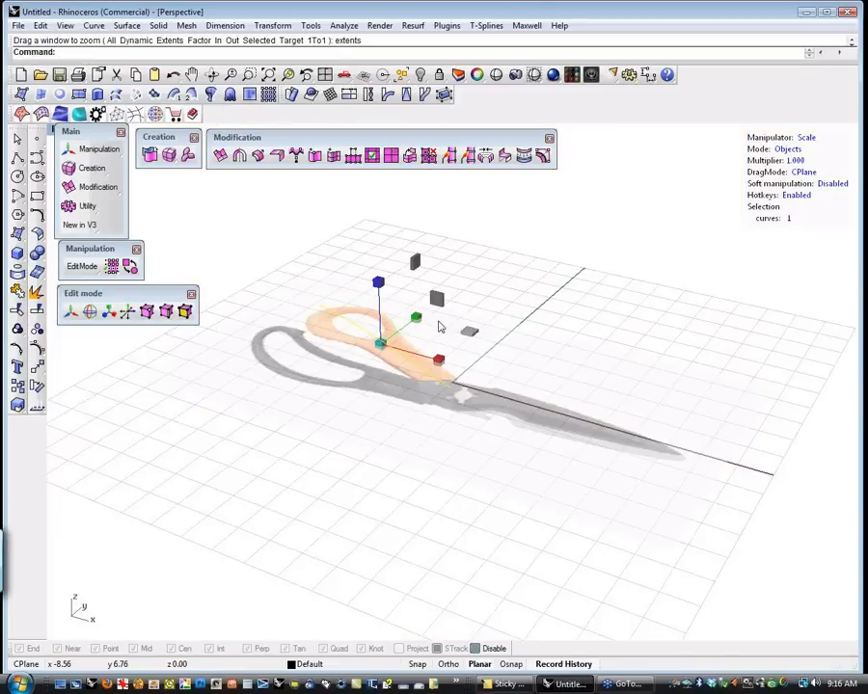
pyautogui.scroll(6, 439, 328)
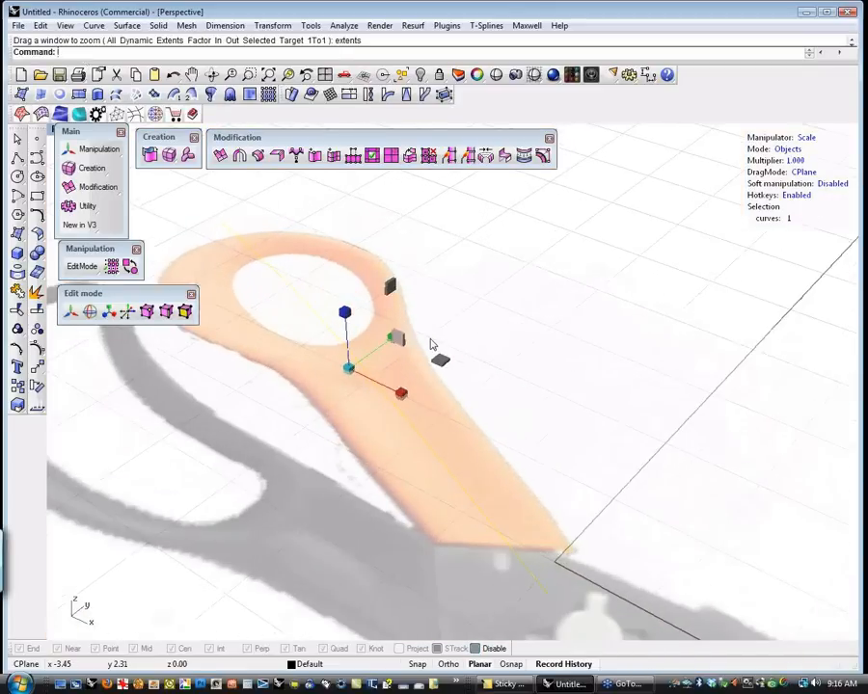
pyautogui.scroll(1, 432, 340)
pyautogui.moveTo(385, 351); pyautogui.dragTo(433, 384)
pyautogui.moveTo(340, 377); pyautogui.dragTo(350, 375)
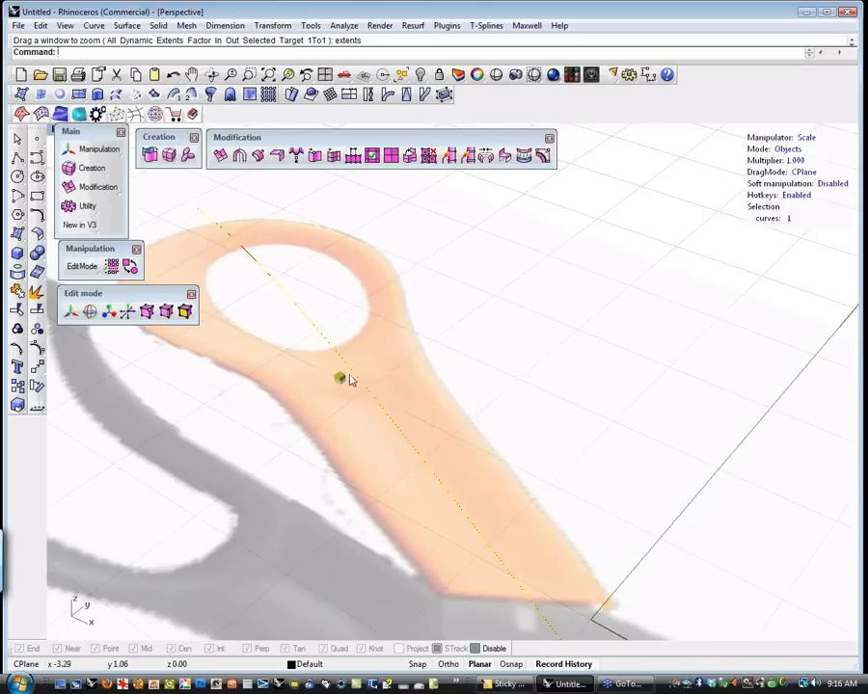
pyautogui.click(345, 382)
# Hide the manipulator on the selected handle curve
pyautogui.click(797, 142)
pyautogui.scroll(-2, 374, 327)
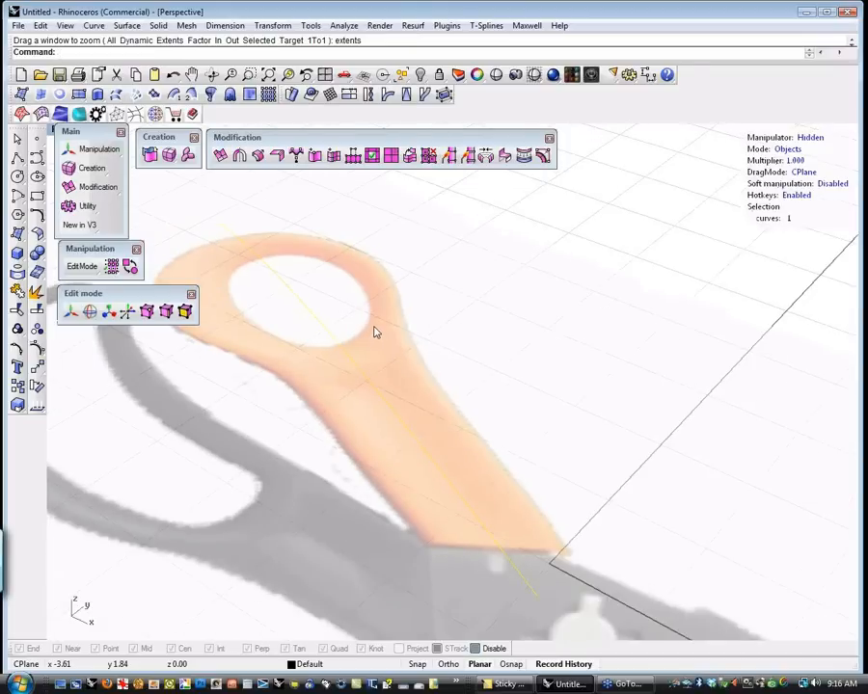
pyautogui.scroll(-2, 374, 333)
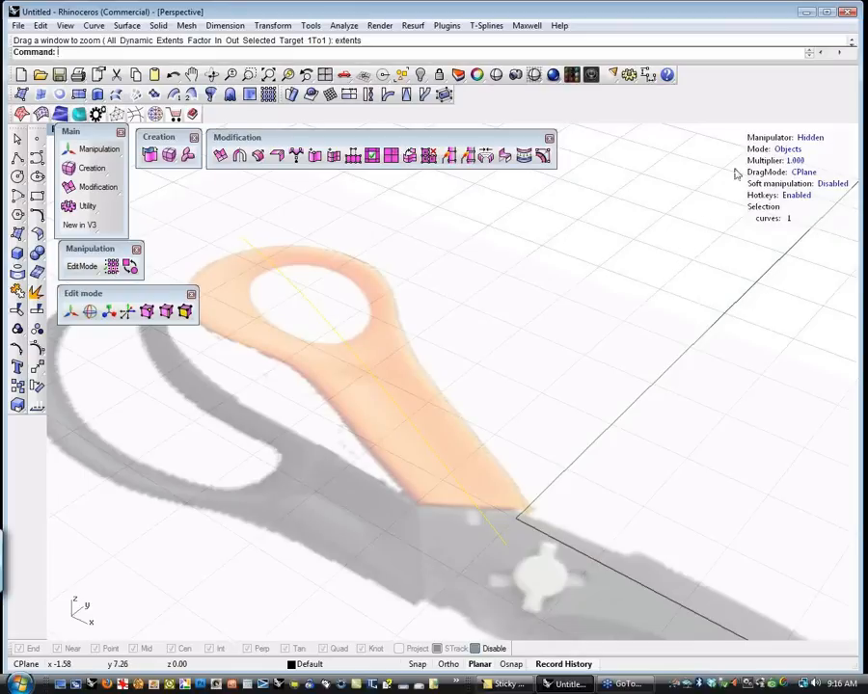
# Show the manipulator on the handle curve again, cycling through Translate and Rotate to Scale
pyautogui.press('w')
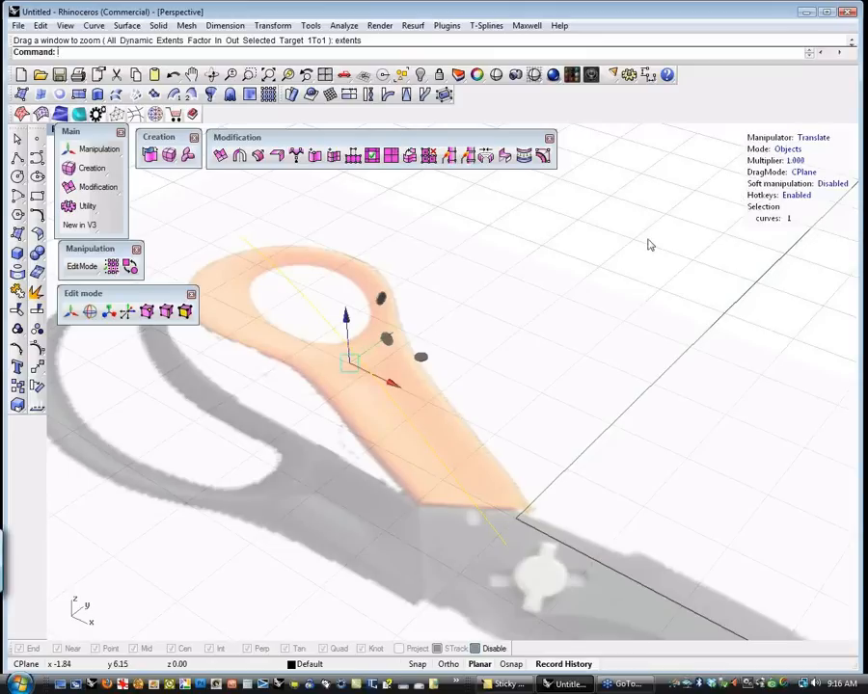
pyautogui.press('e')
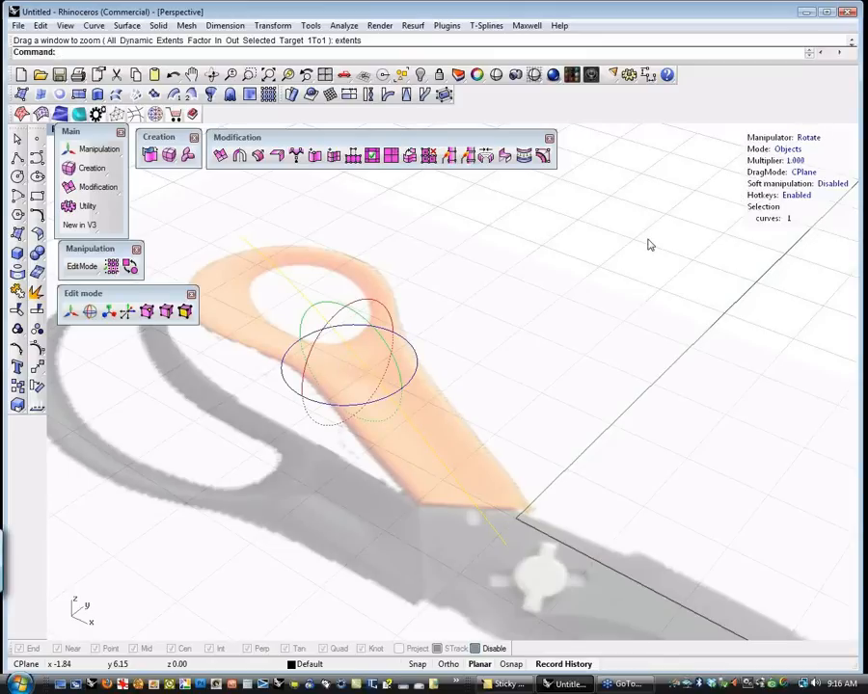
pyautogui.press('r')
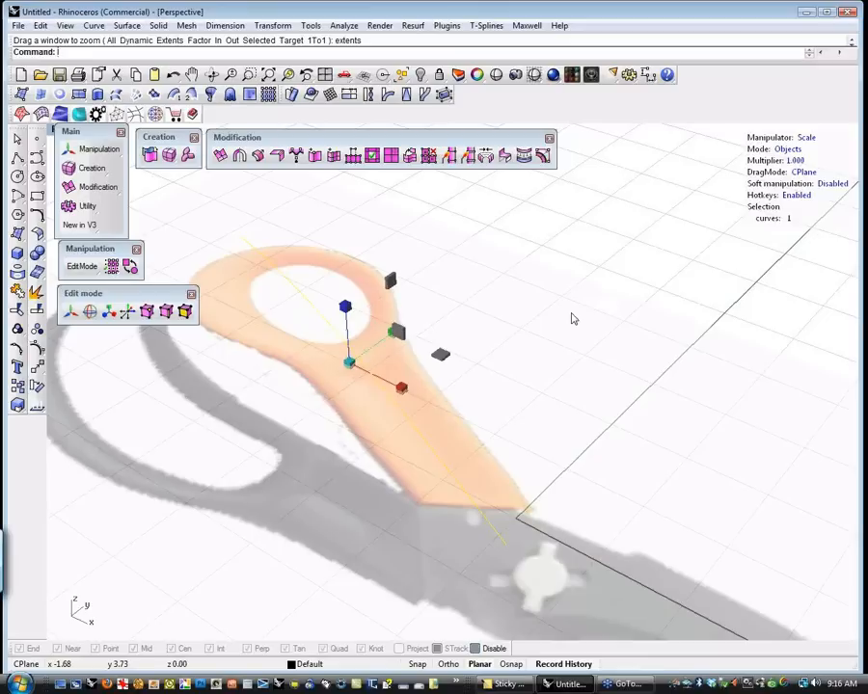
# Set the manipulator's pivot at the handle curve's end by the finger loop, and reset it near the curve's blade end
pyautogui.press('t')
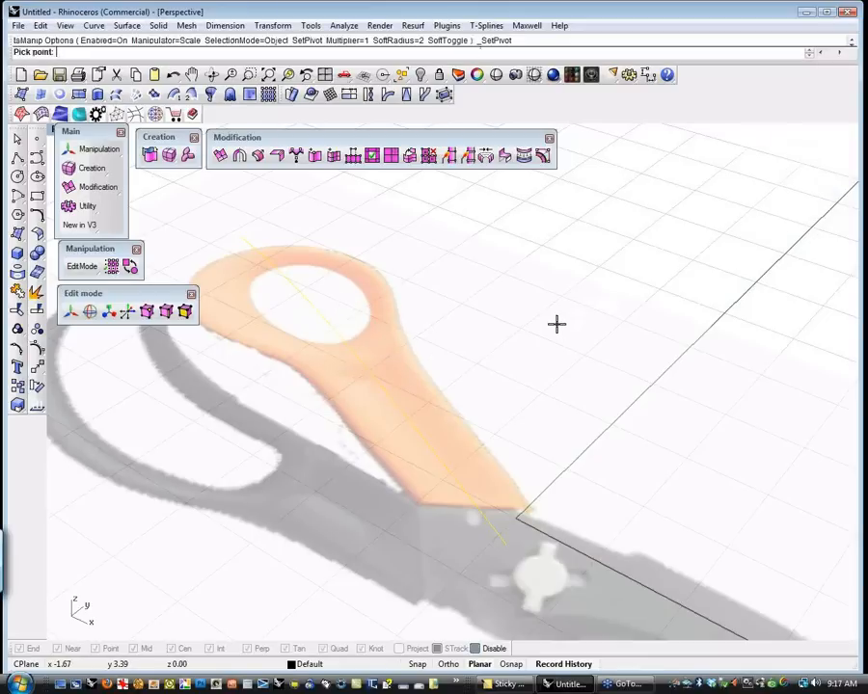
pyautogui.click(249, 240)
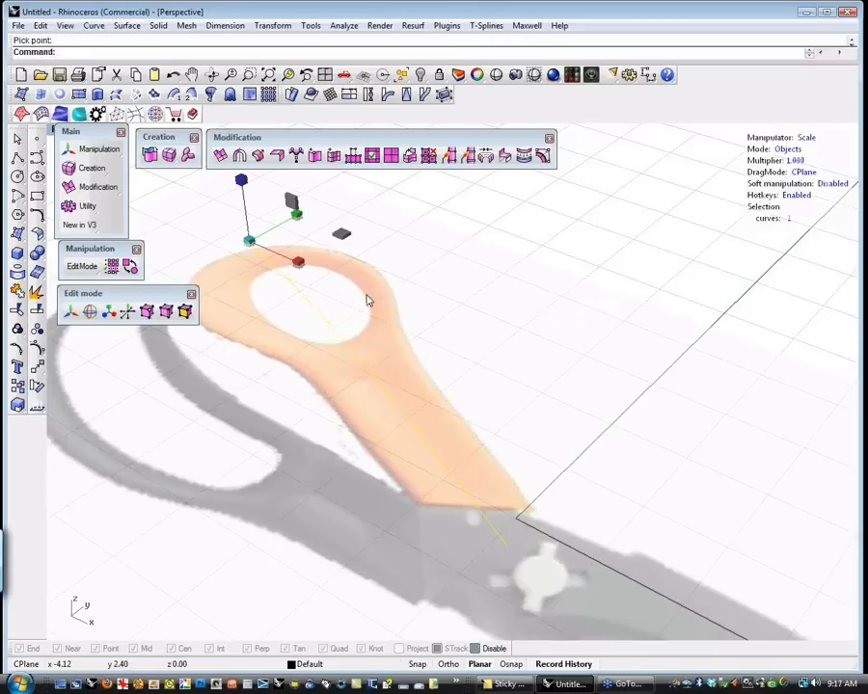
pyautogui.press('e')
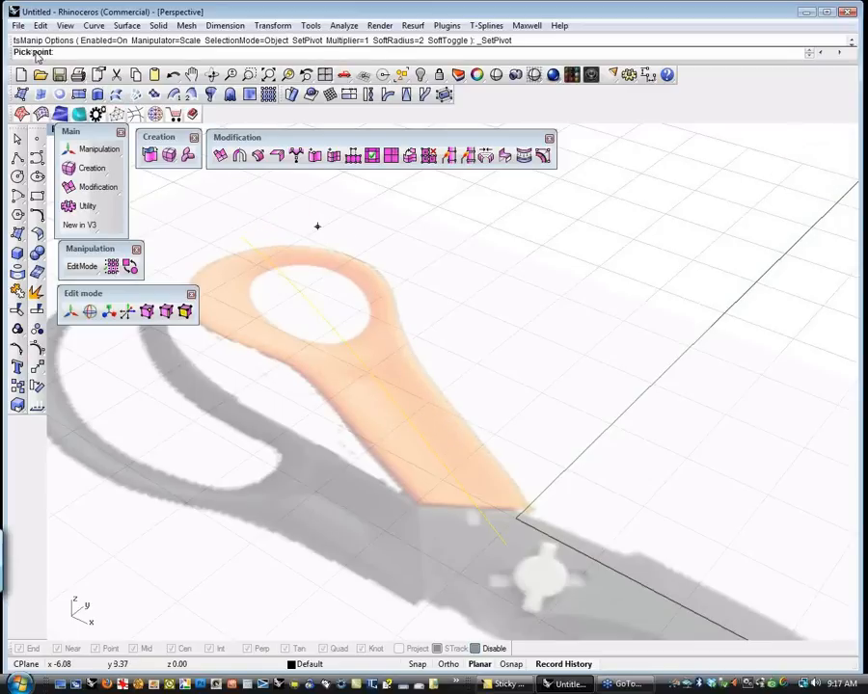
pyautogui.click(467, 489)
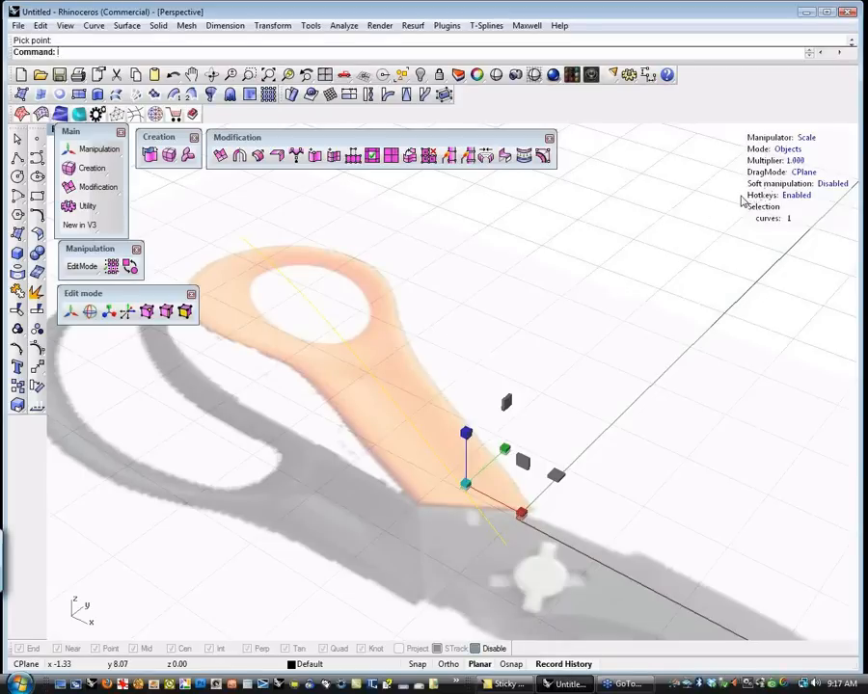
# Cycle the edit mode's selection mode through its options and back to Objects
pyautogui.click(787, 149)
pyautogui.click(784, 150)
pyautogui.click(785, 150)
# Turn on the handle curve's control points and shift the one midway along the lower handle slightly with the Translate manipulator
pyautogui.middleClick(399, 345)
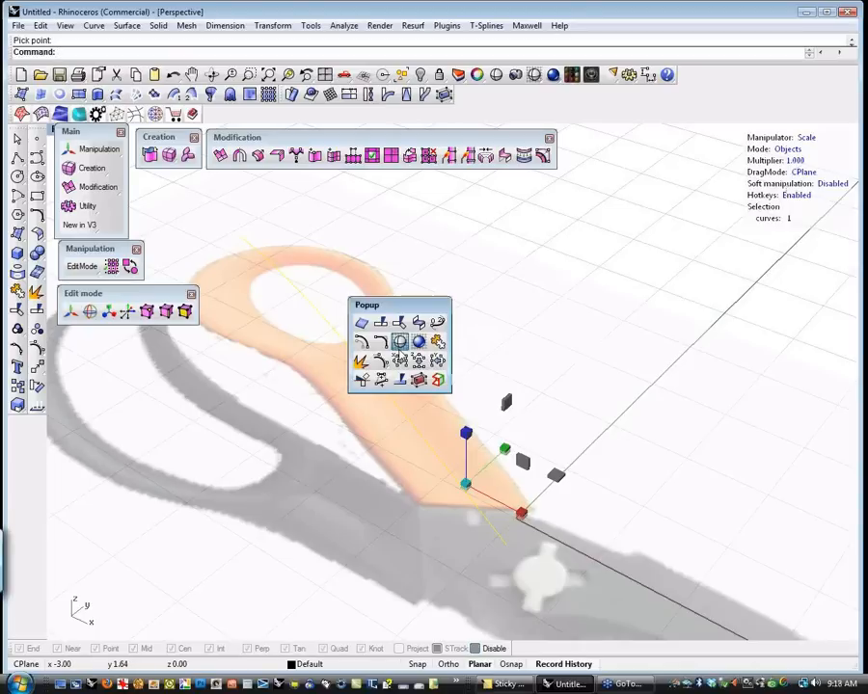
pyautogui.click(400, 341)
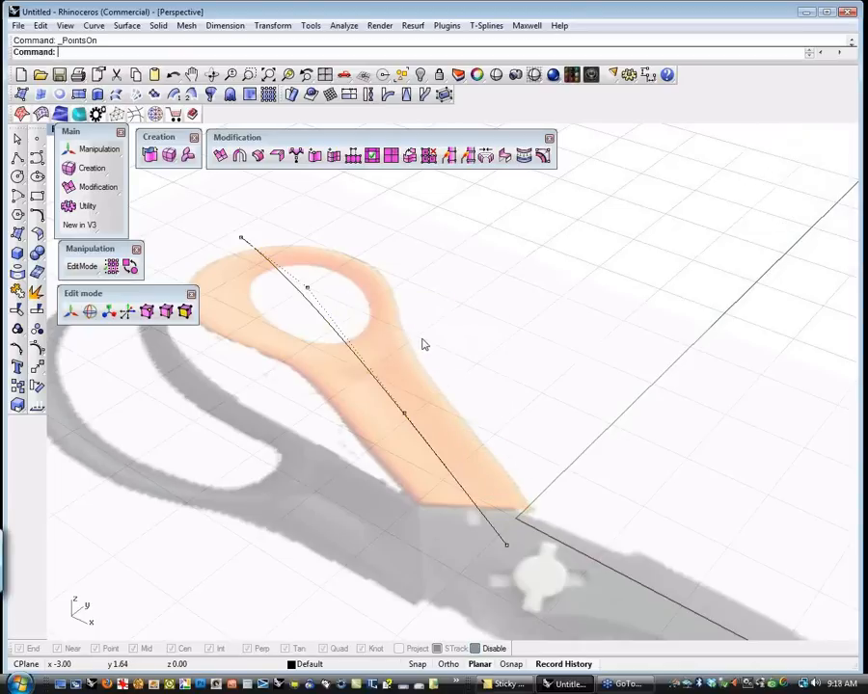
pyautogui.moveTo(430, 379); pyautogui.dragTo(386, 439)
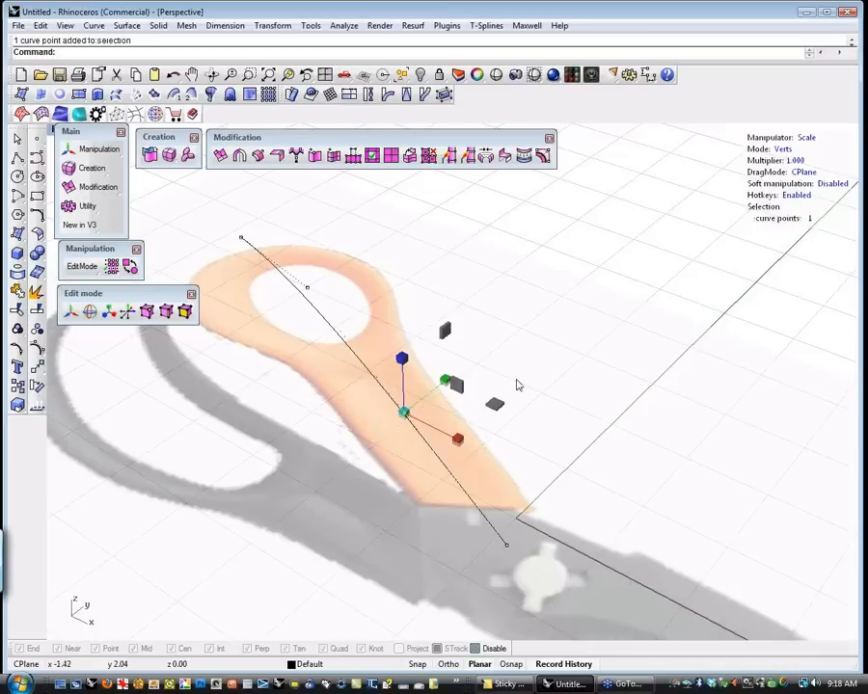
pyautogui.press('w')
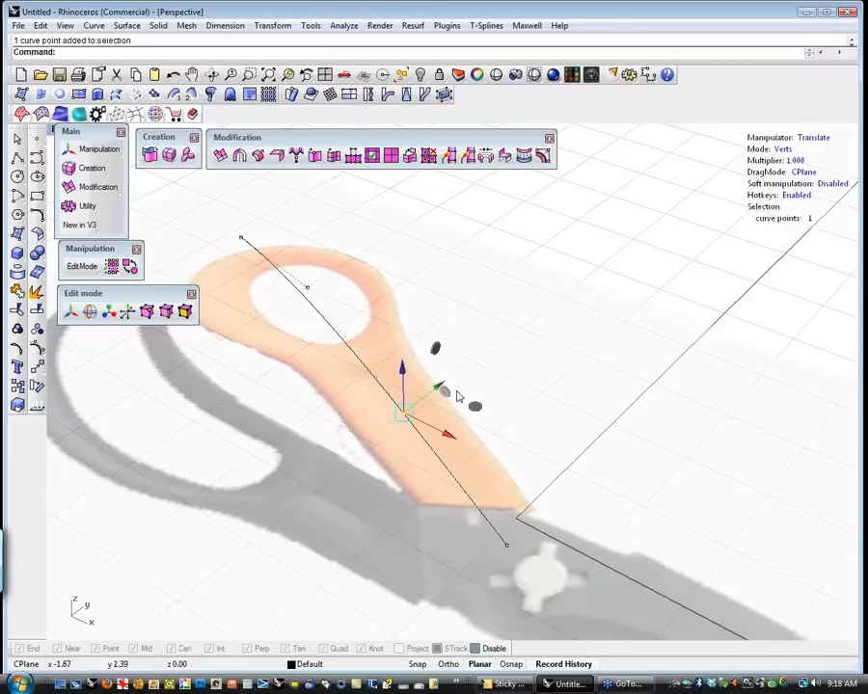
pyautogui.moveTo(448, 383)
pyautogui.mouseDown()
pyautogui.moveTo(486, 363)
pyautogui.moveTo(412, 411)
pyautogui.moveTo(465, 383)
pyautogui.moveTo(452, 394)
pyautogui.mouseUp()
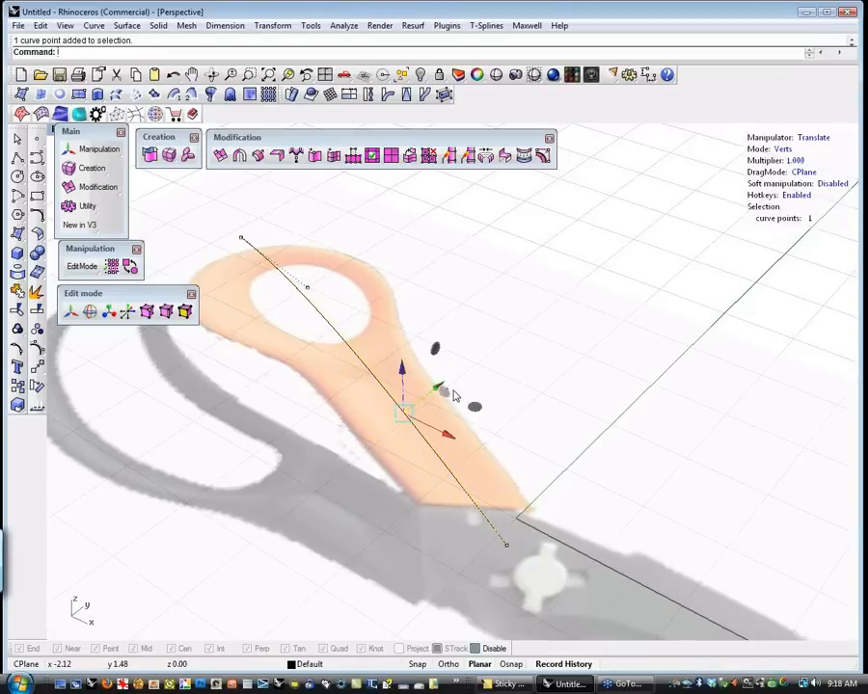
# Set the manipulator multiplier to 5 and move the selected control point along Y
pyautogui.click(792, 163)
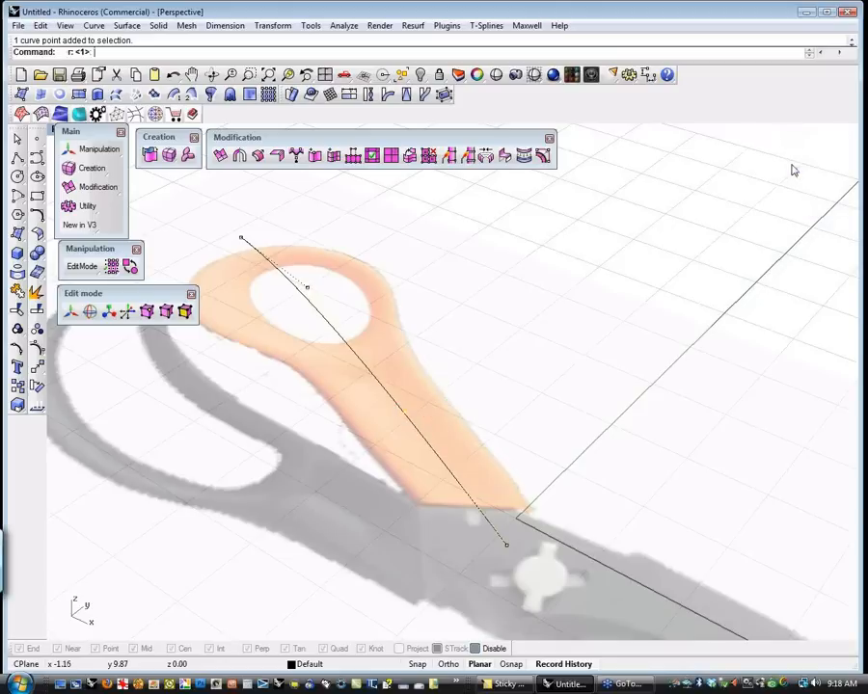
pyautogui.write('5')
pyautogui.press('Return')
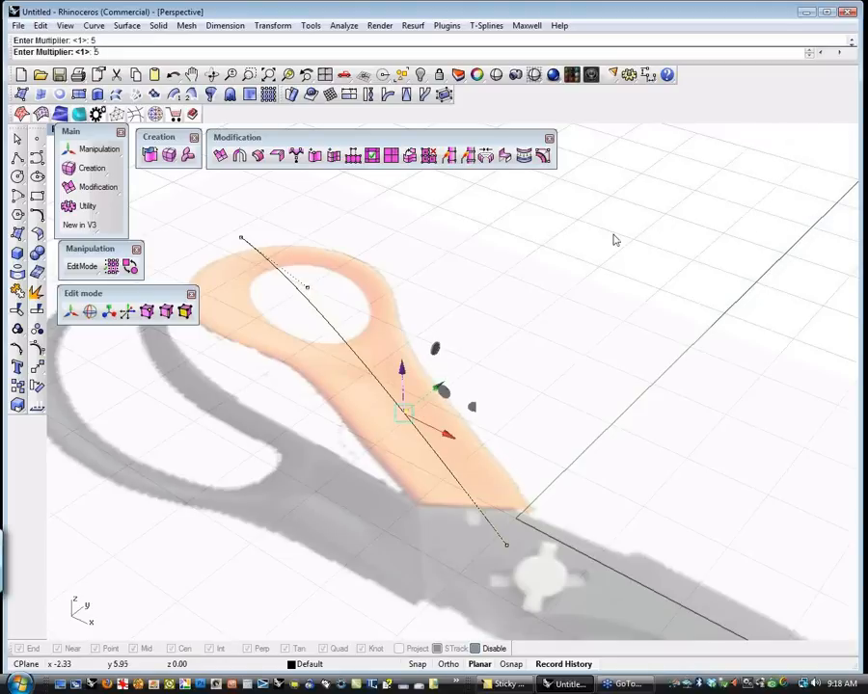
pyautogui.moveTo(437, 384); pyautogui.dragTo(463, 413)
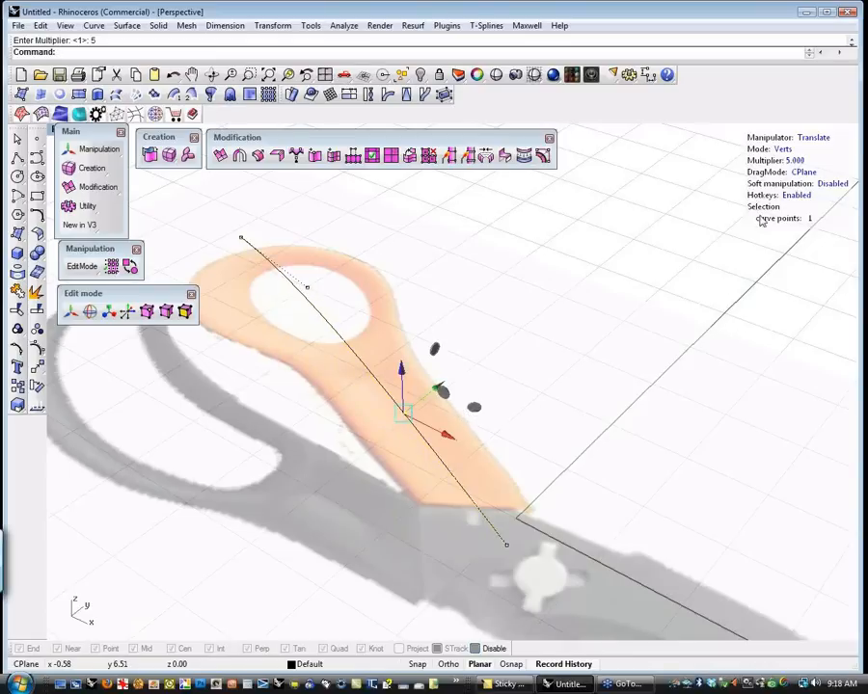
# Set the manipulator multiplier to 0.1 and move the selected control point finely along Y to bow the curve outward
pyautogui.click(792, 162)
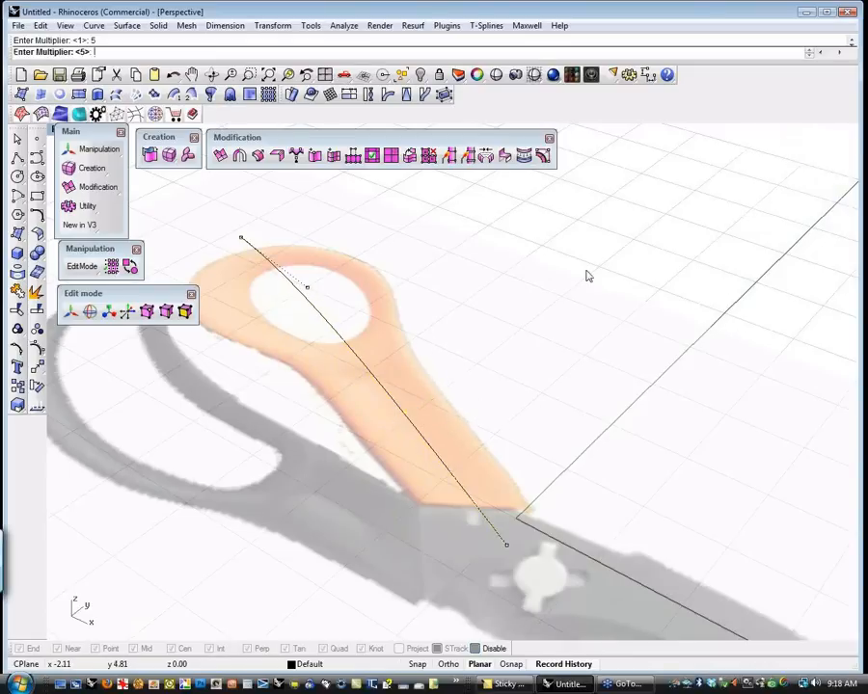
pyautogui.write('.1')
pyautogui.press('Return')
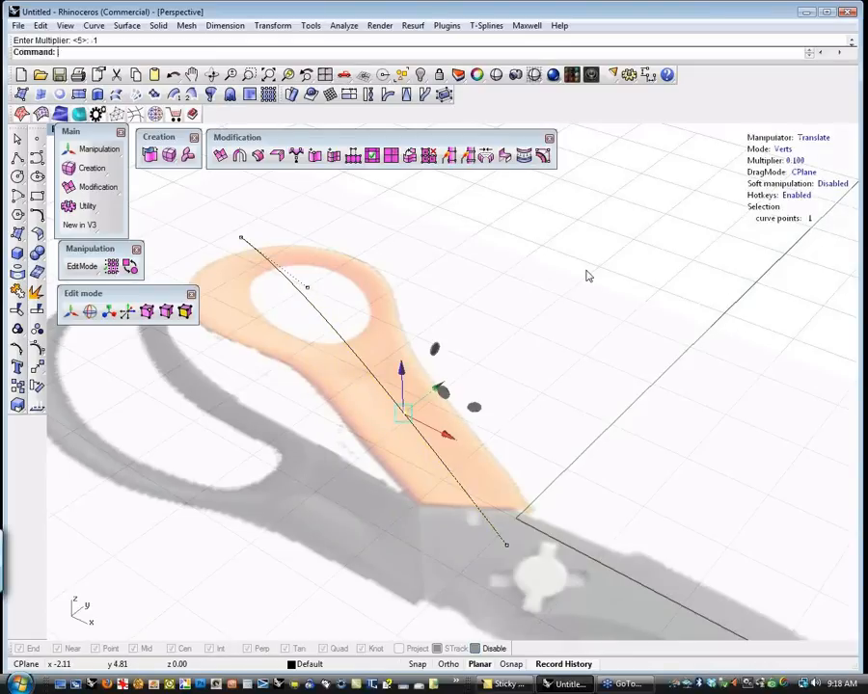
pyautogui.moveTo(439, 387); pyautogui.dragTo(615, 337)
pyautogui.moveTo(454, 369); pyautogui.dragTo(391, 440)
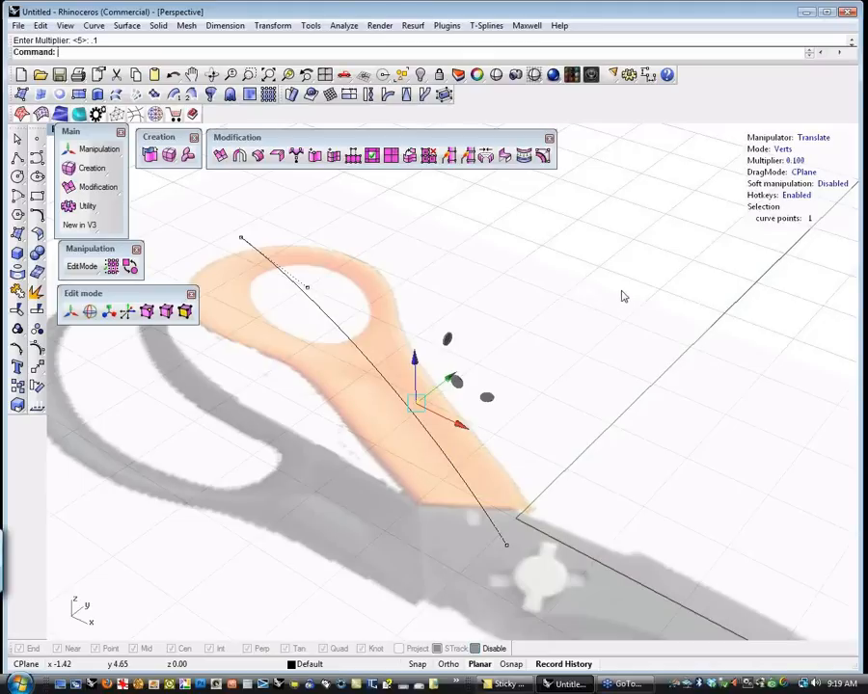
# Reset the manipulator multiplier to 1
pyautogui.click(793, 161)
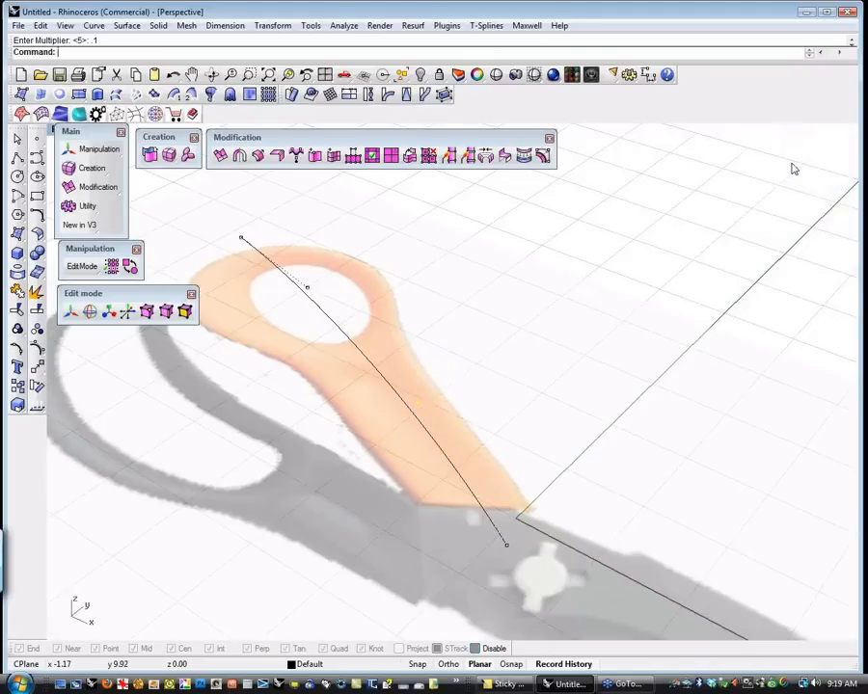
pyautogui.write('1')
pyautogui.press('Return')
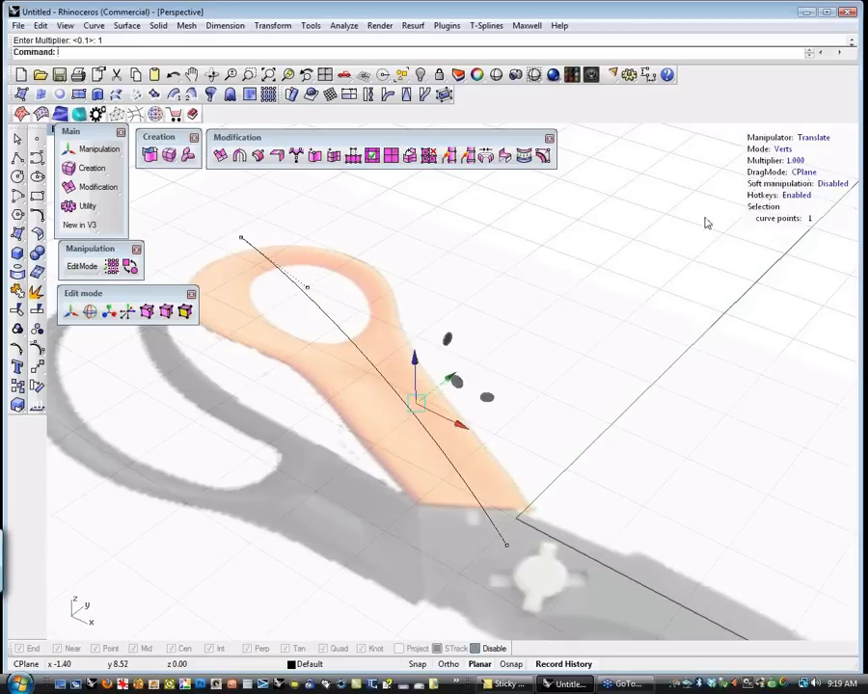
# Cycle the drag mode through View and UVN to World, and deselect the control point
pyautogui.click(802, 173)
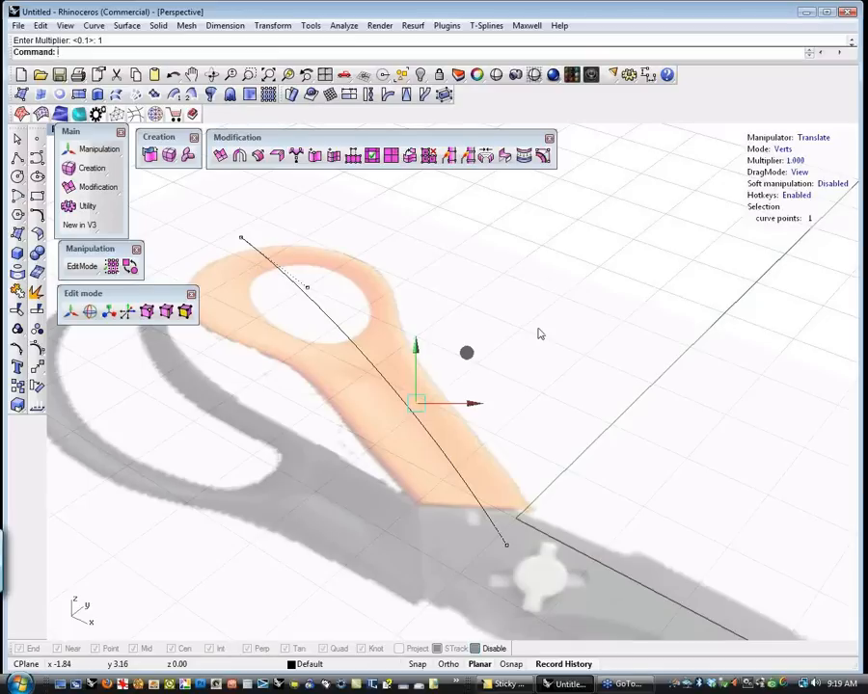
pyautogui.click(798, 173)
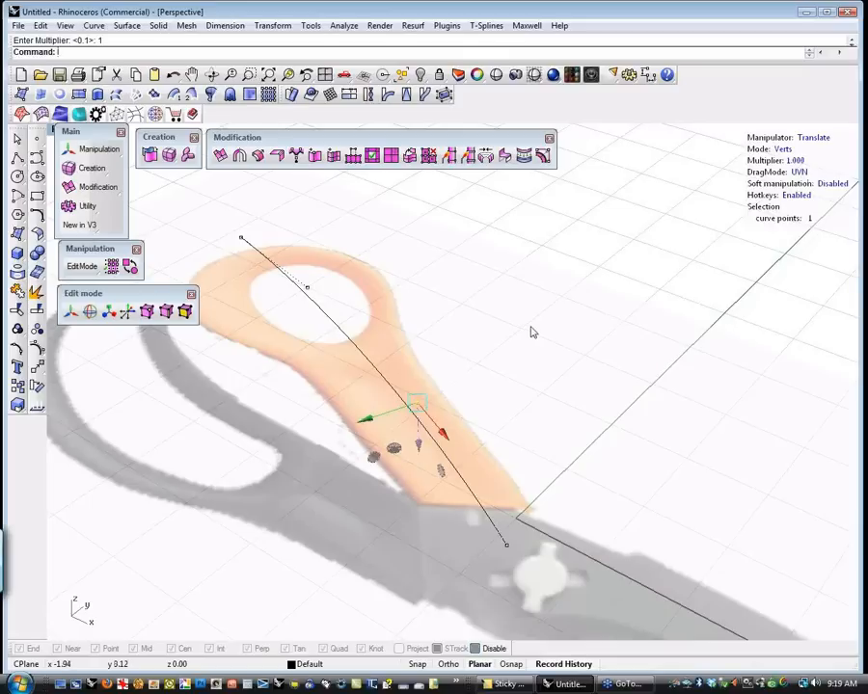
pyautogui.click(799, 172)
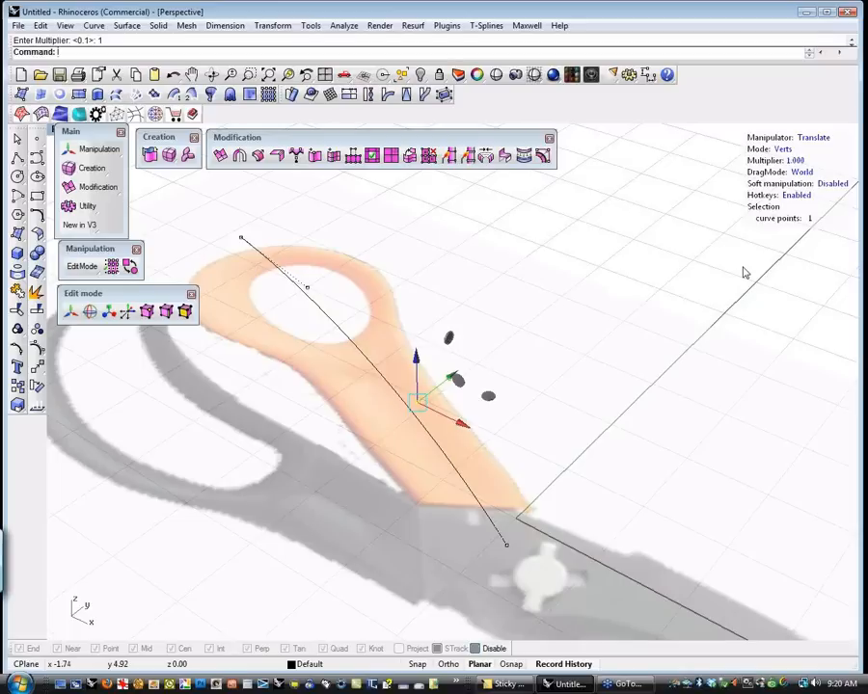
pyautogui.click(712, 257)
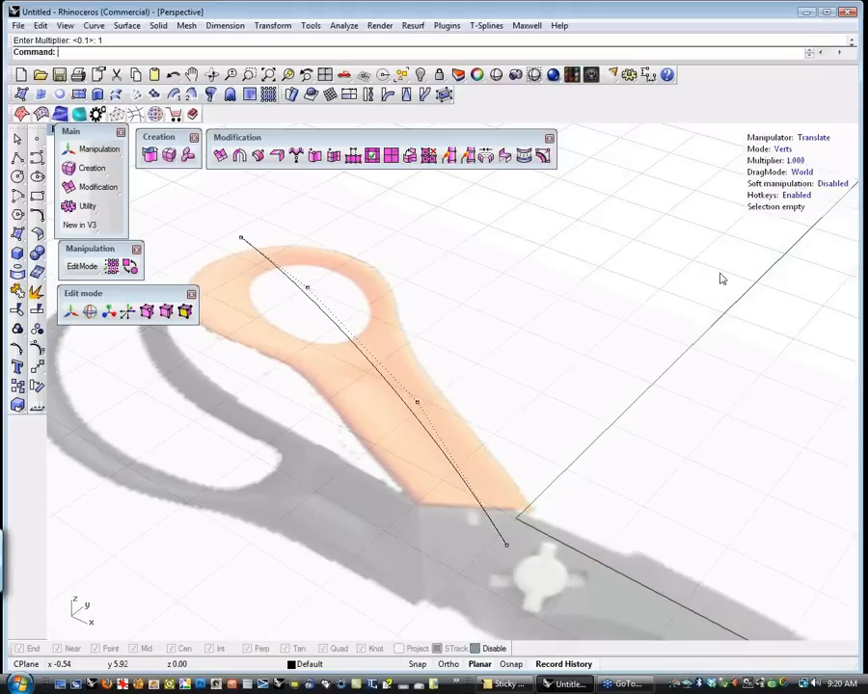
# Toggle the edit mode hotkeys off and on, leaving them Enabled
pyautogui.click(796, 196)
pyautogui.click(800, 197)
pyautogui.click(799, 197)
pyautogui.click(799, 196)
# Switch to the Top view and append a four-point T-spline face at the blade end of the orange handle
pyautogui.moveTo(514, 394); pyautogui.dragTo(530, 409, button='right')
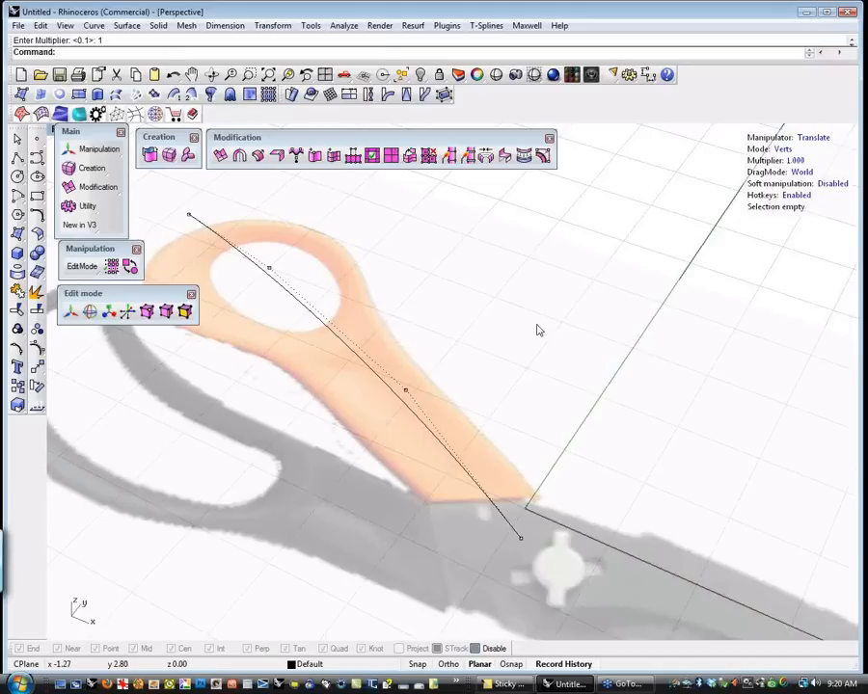
pyautogui.hotkey('ctrl', 'F1')
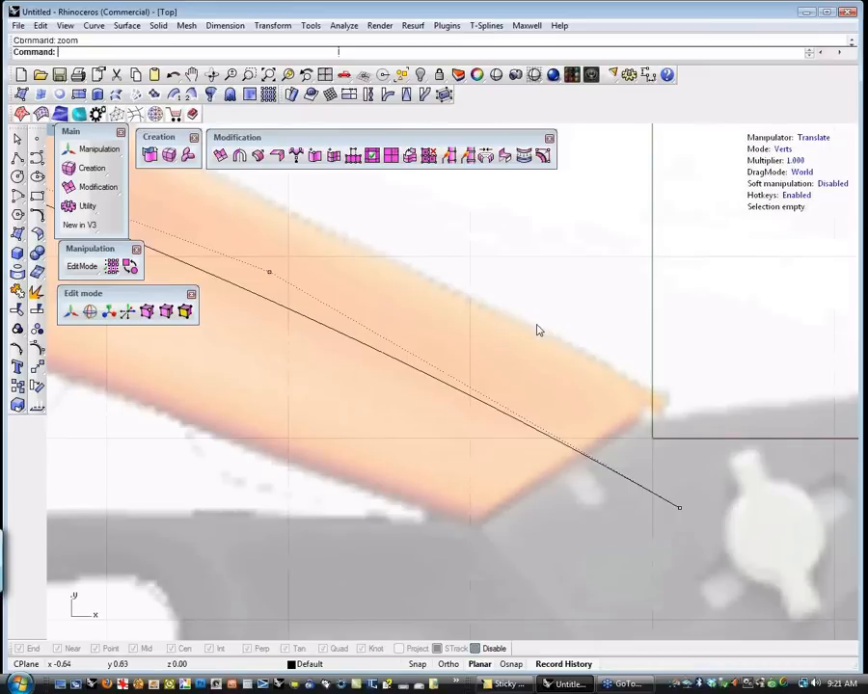
pyautogui.hotkey('ctrl', 'shift', 'e')
pyautogui.moveTo(405, 318); pyautogui.dragTo(479, 295, button='right')
pyautogui.scroll(4, 383, 307)
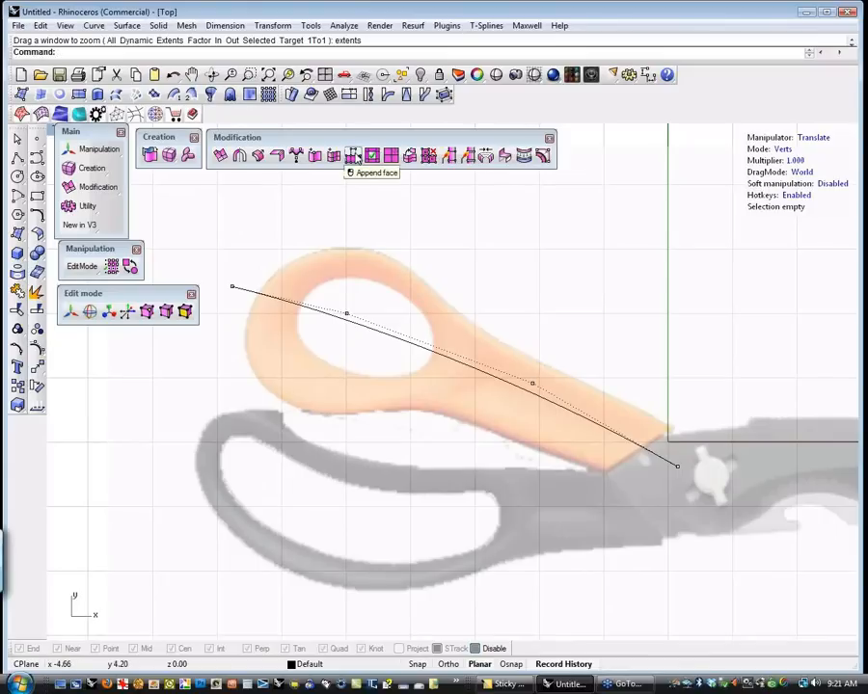
pyautogui.click(486, 25)
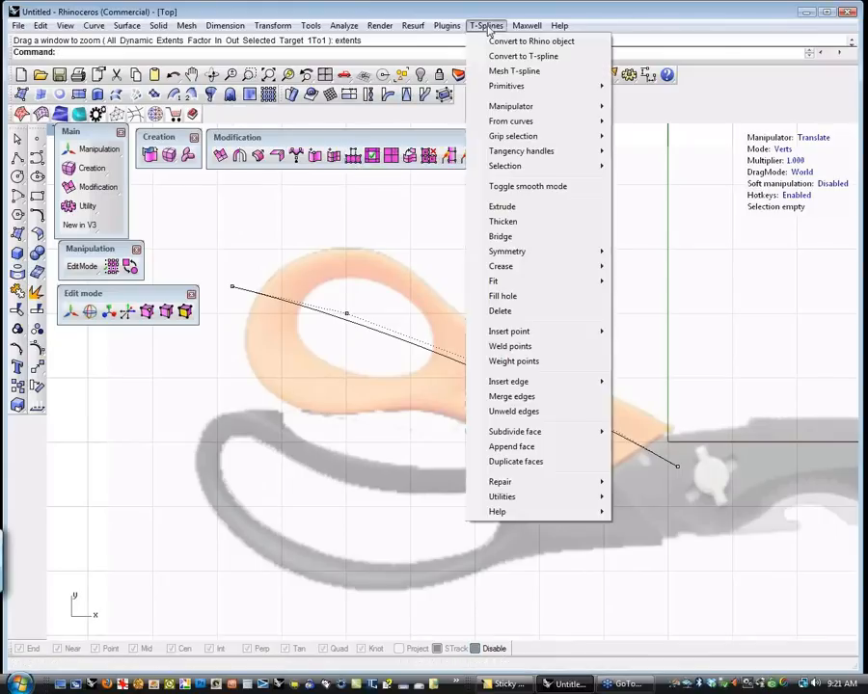
pyautogui.moveTo(511, 89)
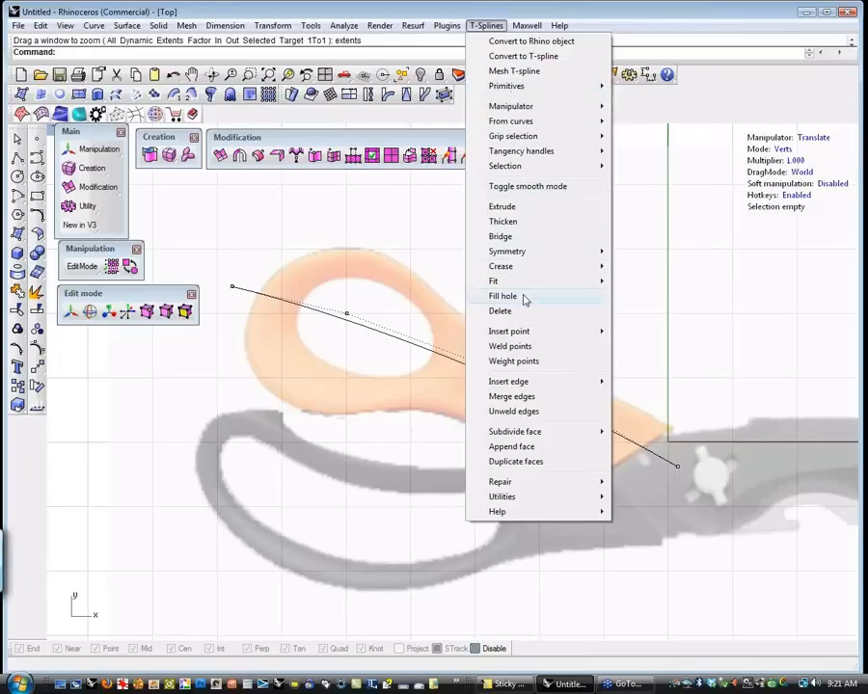
pyautogui.click(518, 448)
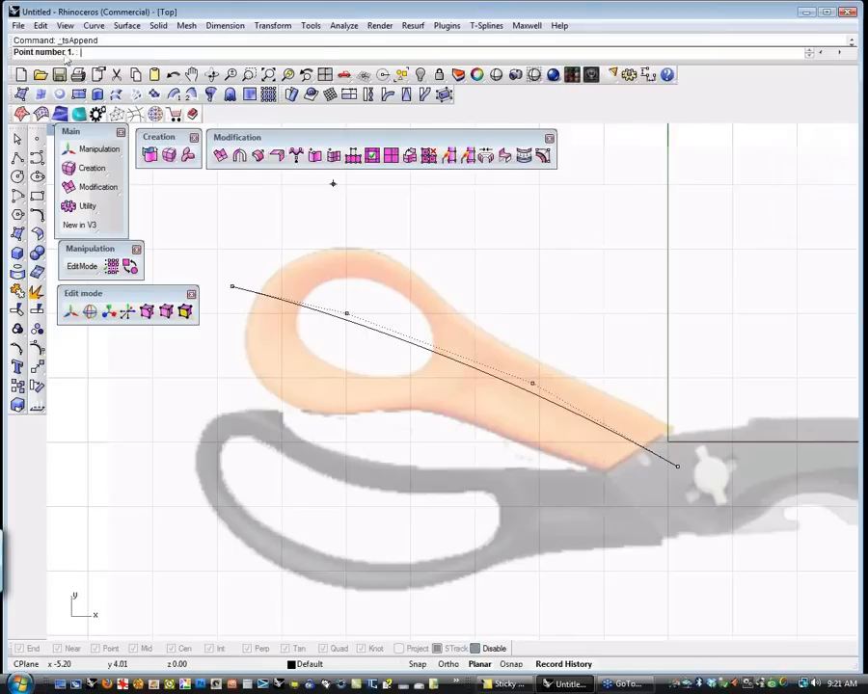
pyautogui.click(641, 444)
pyautogui.click(672, 428)
pyautogui.click(622, 405)
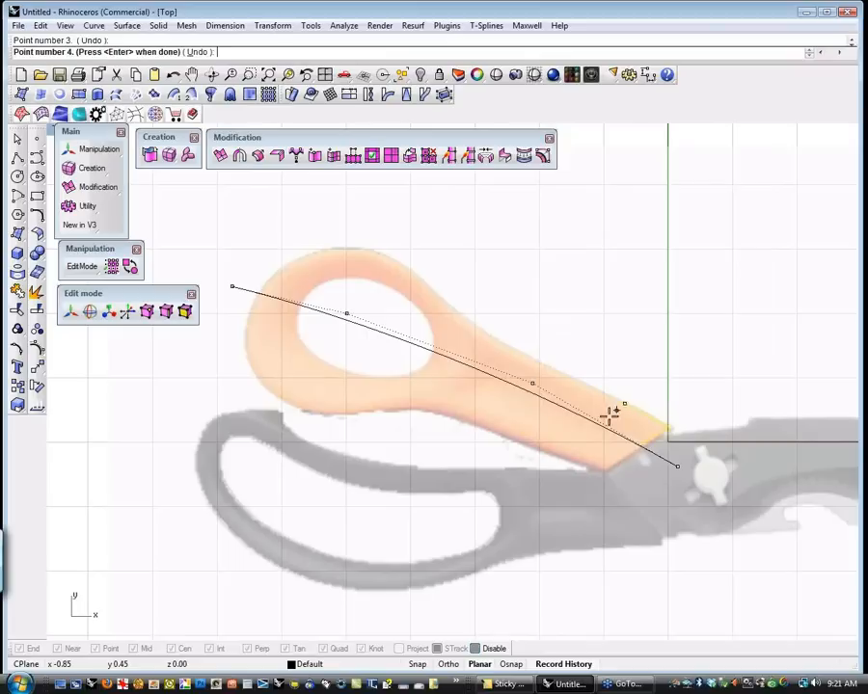
pyautogui.click(604, 425)
pyautogui.press('Return')
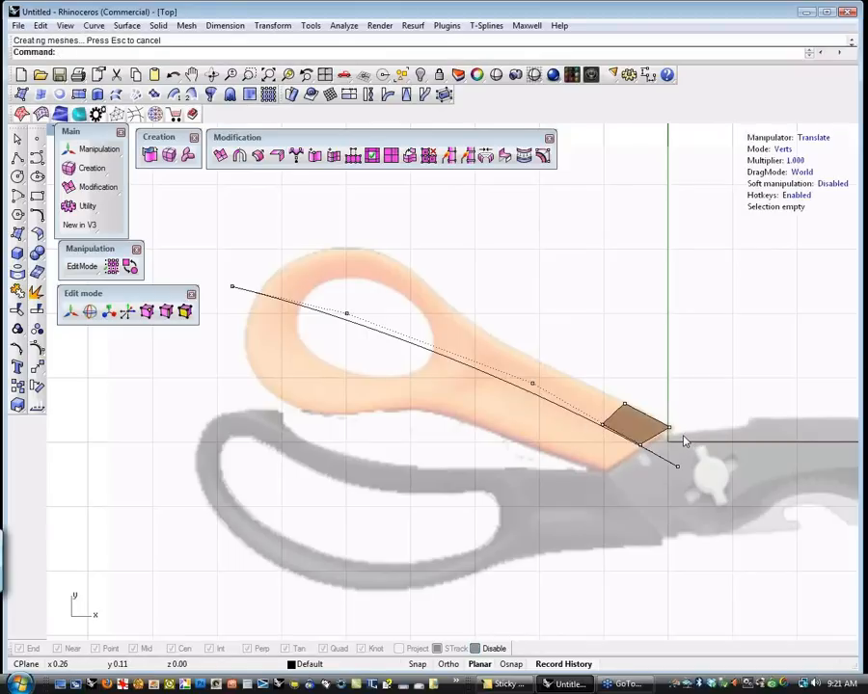
# Adjust the positions of the new face's two lower vertices beside the handle curve
pyautogui.scroll(2, 683, 439)
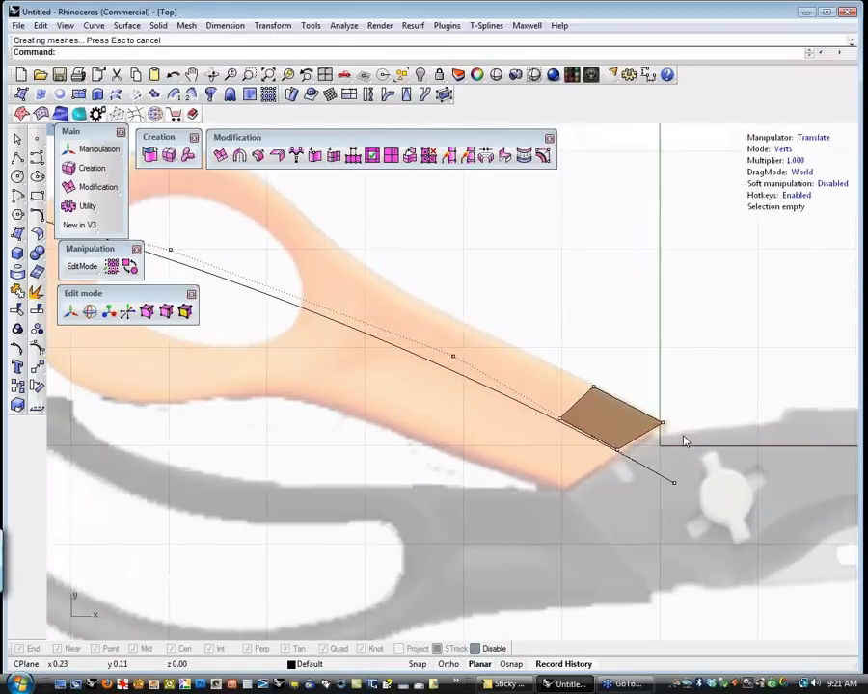
pyautogui.click(617, 448)
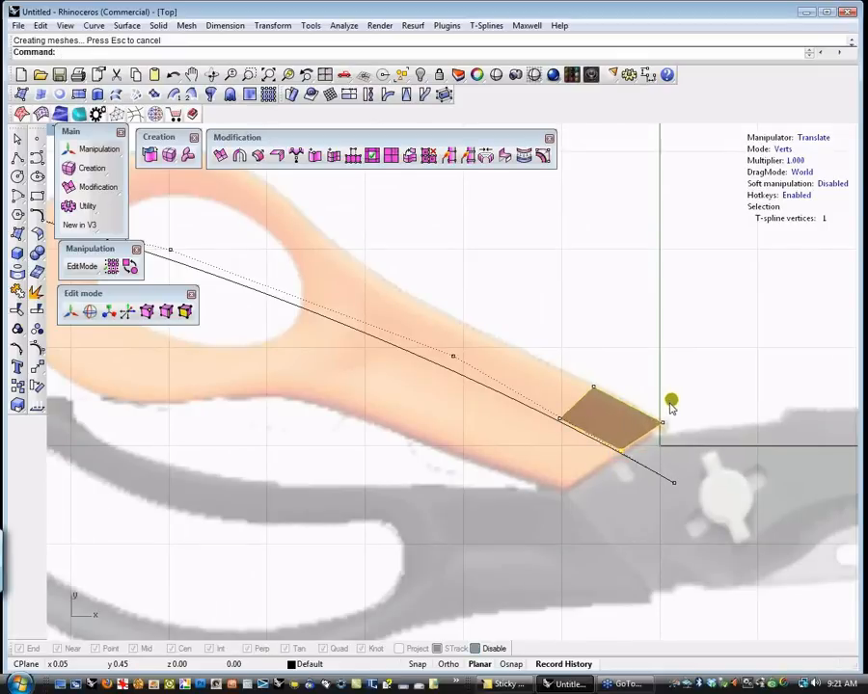
pyautogui.click(560, 419)
pyautogui.moveTo(609, 369); pyautogui.dragTo(608, 372)
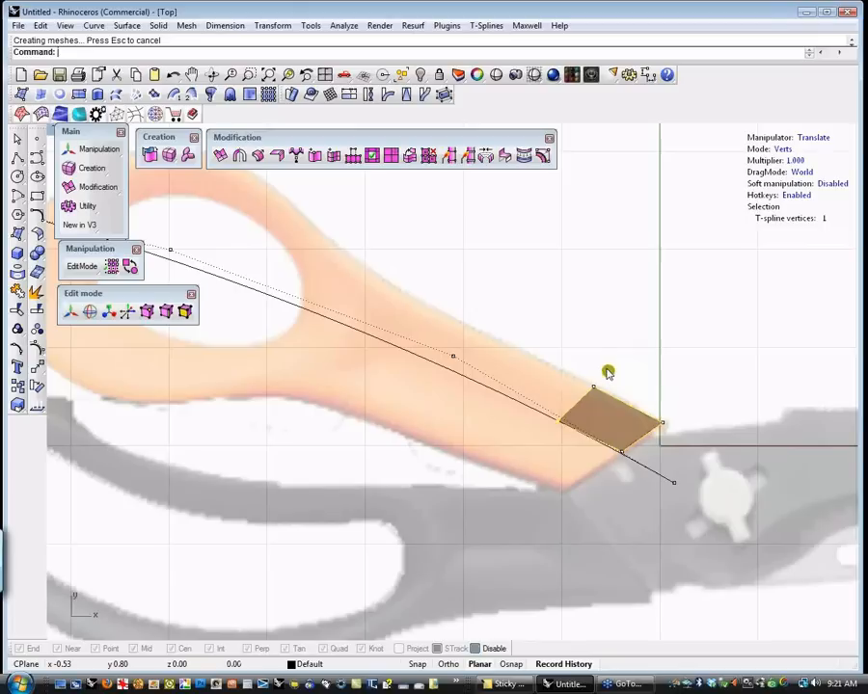
# Extrude the T-spline face's end edge repeatedly along the upper side of the orange handle toward the finger loop
pyautogui.click(660, 358)
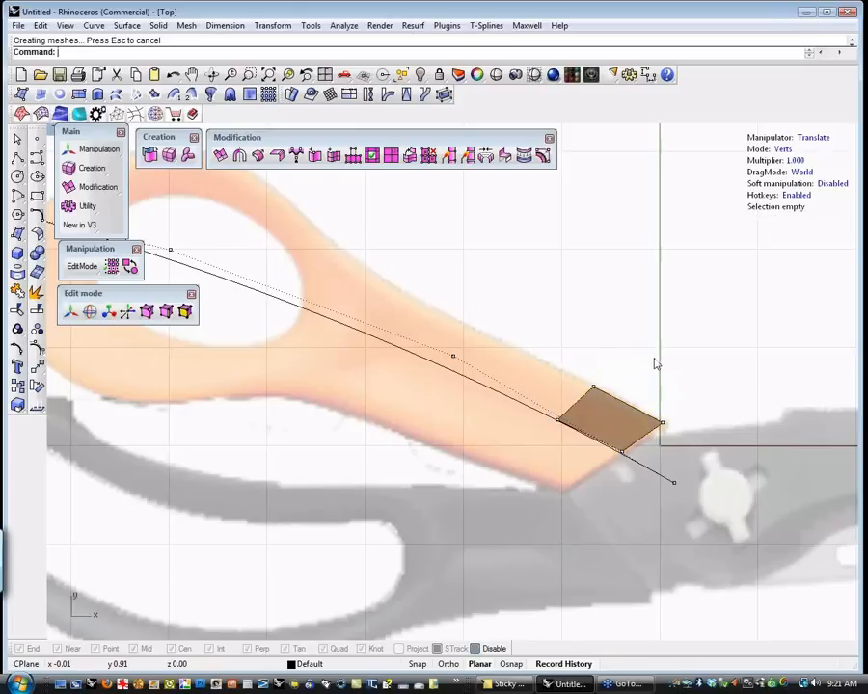
pyautogui.scroll(-2, 656, 363)
pyautogui.press('s')
pyautogui.click(591, 393)
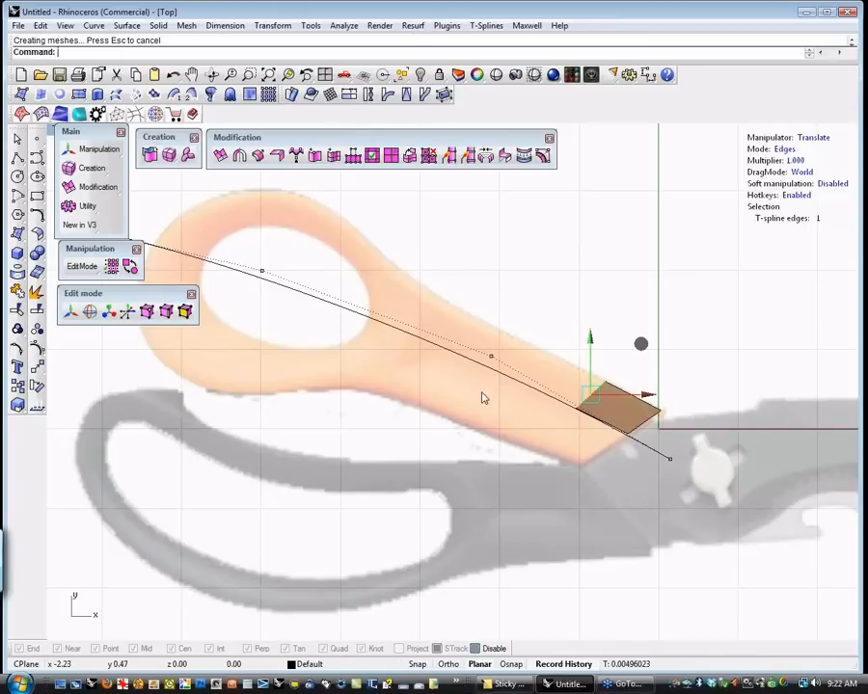
pyautogui.click(643, 348)
pyautogui.keyDown('alt'); pyautogui.moveTo(625, 338); pyautogui.dragTo(574, 311); pyautogui.keyUp('alt')
pyautogui.click(550, 299)
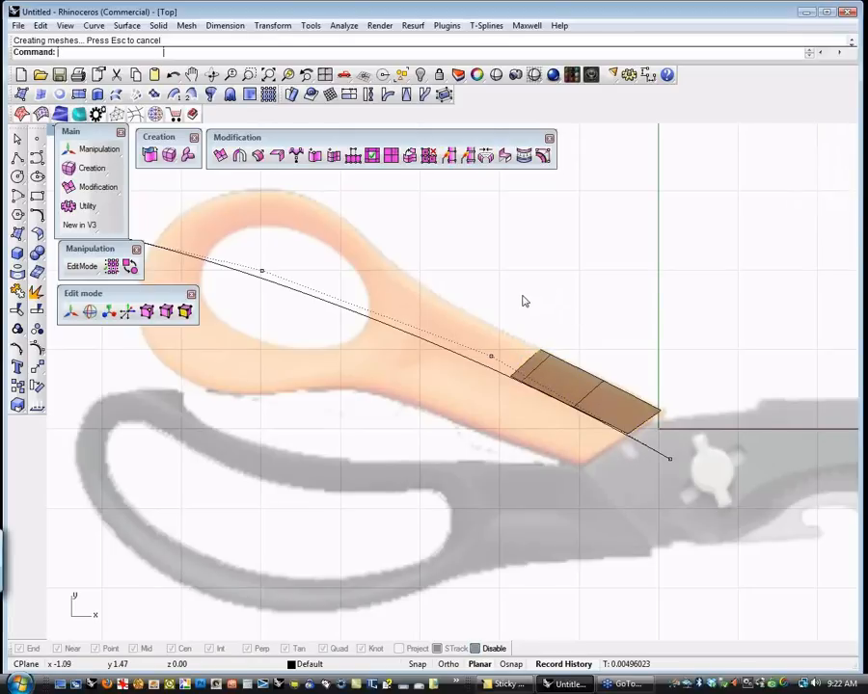
pyautogui.keyDown('alt'); pyautogui.moveTo(507, 294); pyautogui.dragTo(457, 248); pyautogui.keyUp('alt')
# Move the lower vertices at the strip's loop end onto the guide curve
pyautogui.press('a')
pyautogui.click(391, 312)
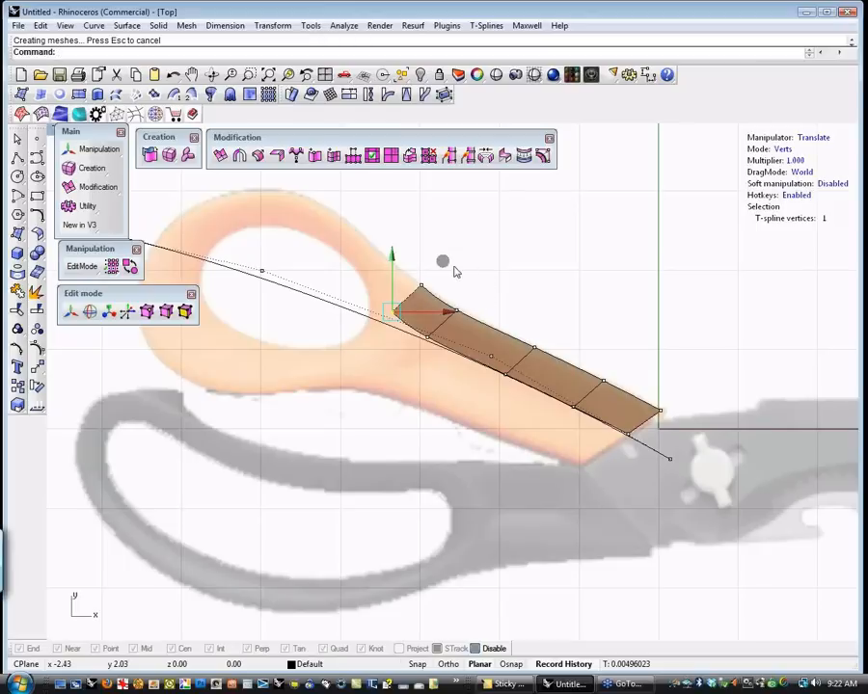
pyautogui.moveTo(435, 263); pyautogui.dragTo(416, 273)
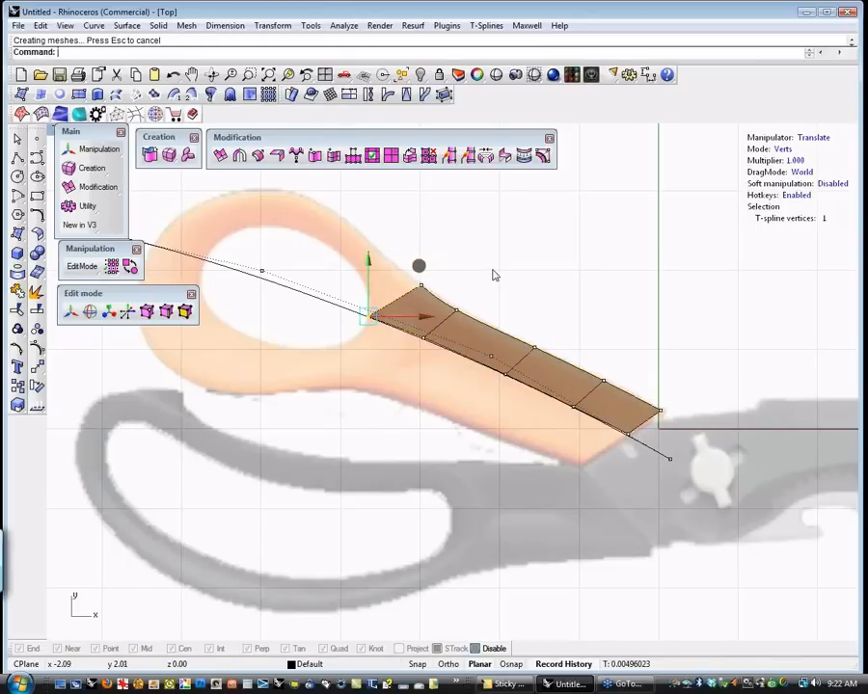
pyautogui.click(466, 280)
# Extrude the strip's end edge twice more, extending it up over the upper part of the finger loop
pyautogui.press('s')
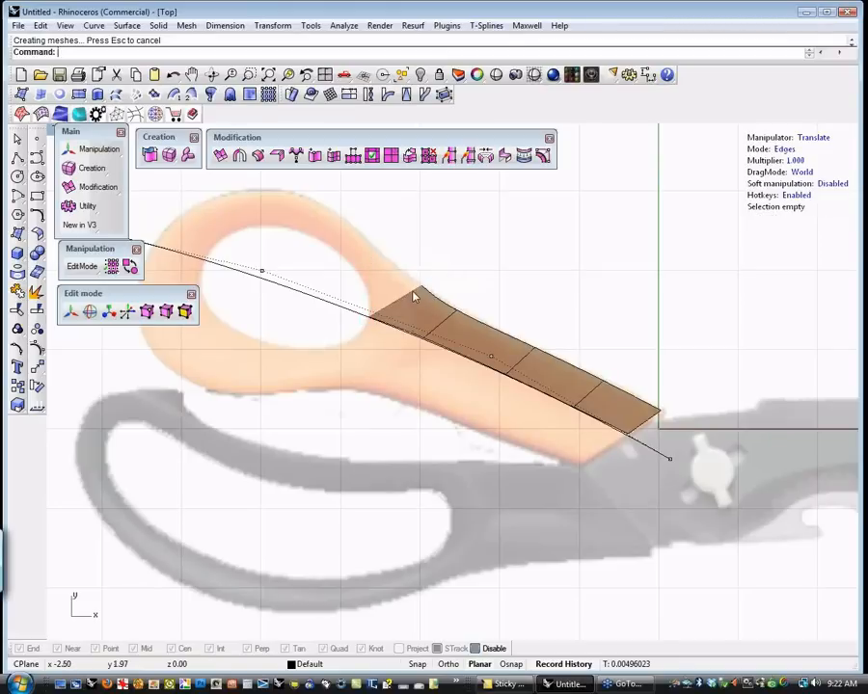
pyautogui.click(406, 293)
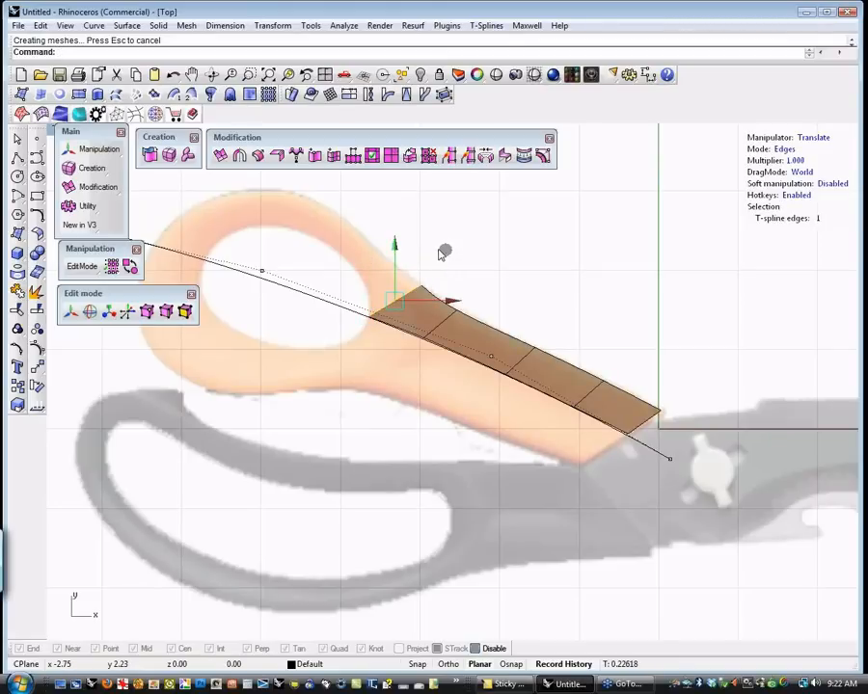
pyautogui.click(445, 251)
pyautogui.moveTo(428, 240); pyautogui.dragTo(393, 204)
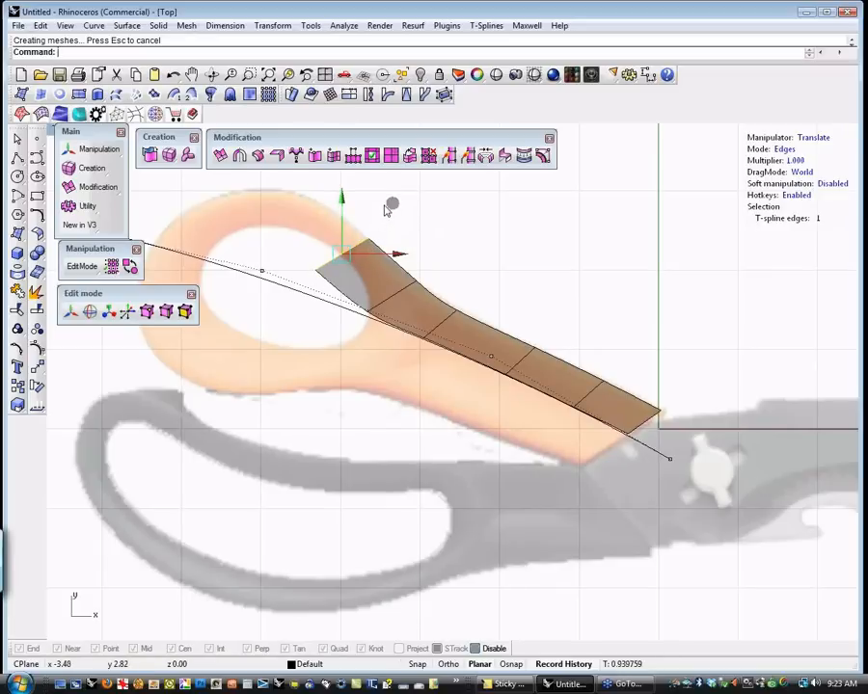
pyautogui.keyDown('alt'); pyautogui.moveTo(384, 198); pyautogui.dragTo(320, 172); pyautogui.keyUp('alt')
pyautogui.middleClick(421, 227)
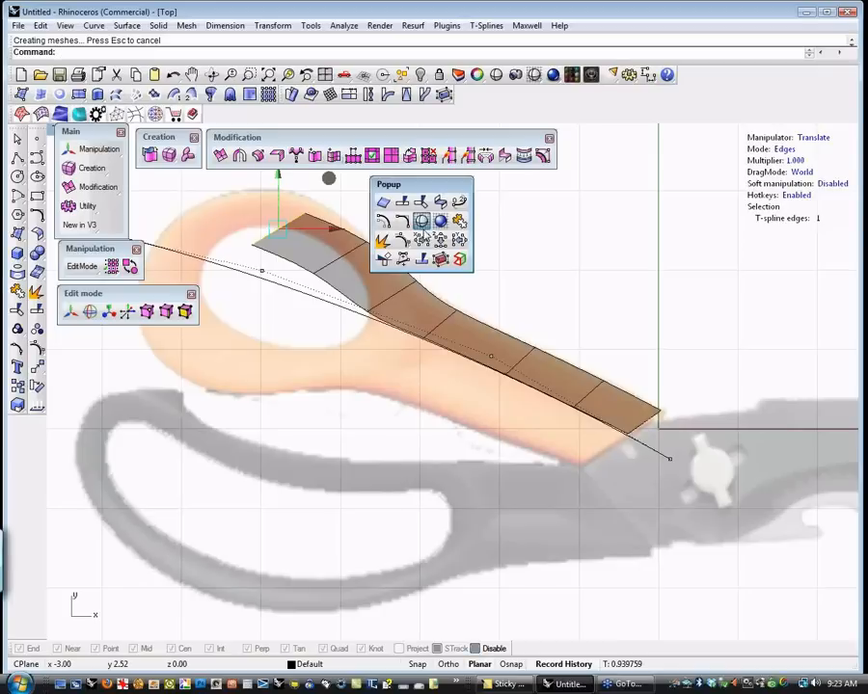
pyautogui.middleClick(500, 252)
# Move and rotate the strip's end edge so it lies across the top of the finger loop
pyautogui.moveTo(538, 309); pyautogui.dragTo(669, 440, button='right')
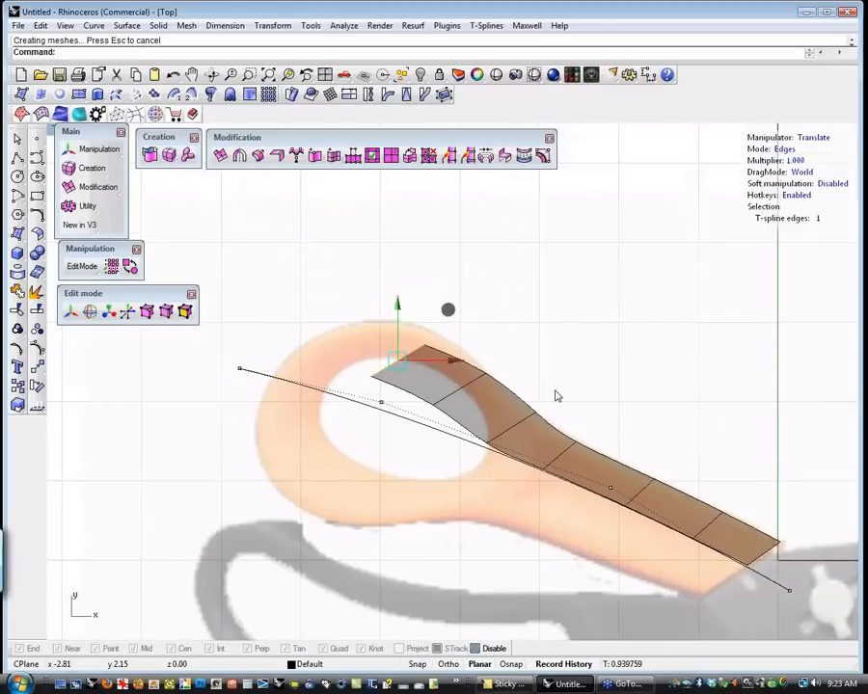
pyautogui.moveTo(447, 309); pyautogui.dragTo(455, 297)
pyautogui.press('r')
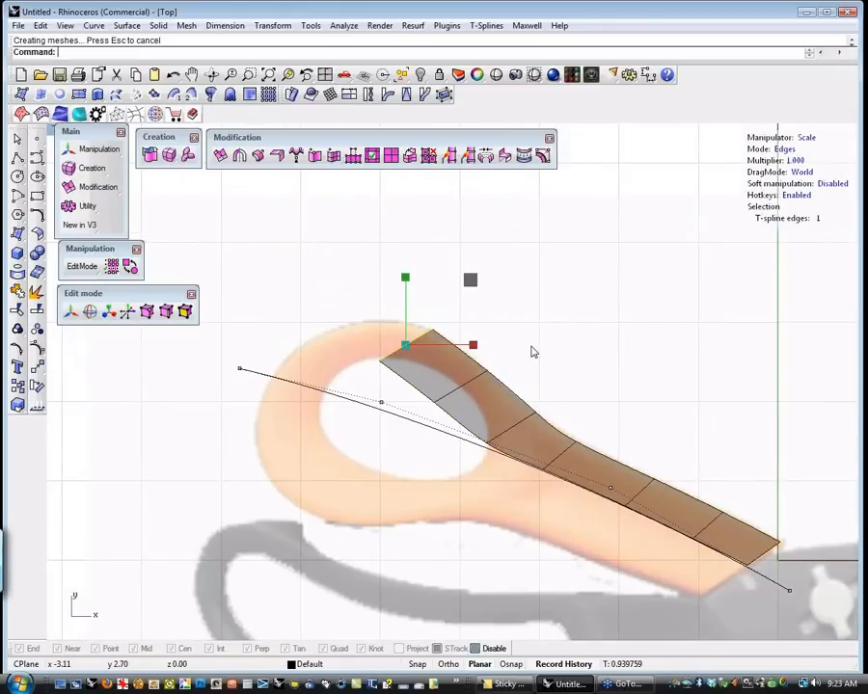
pyautogui.press('e')
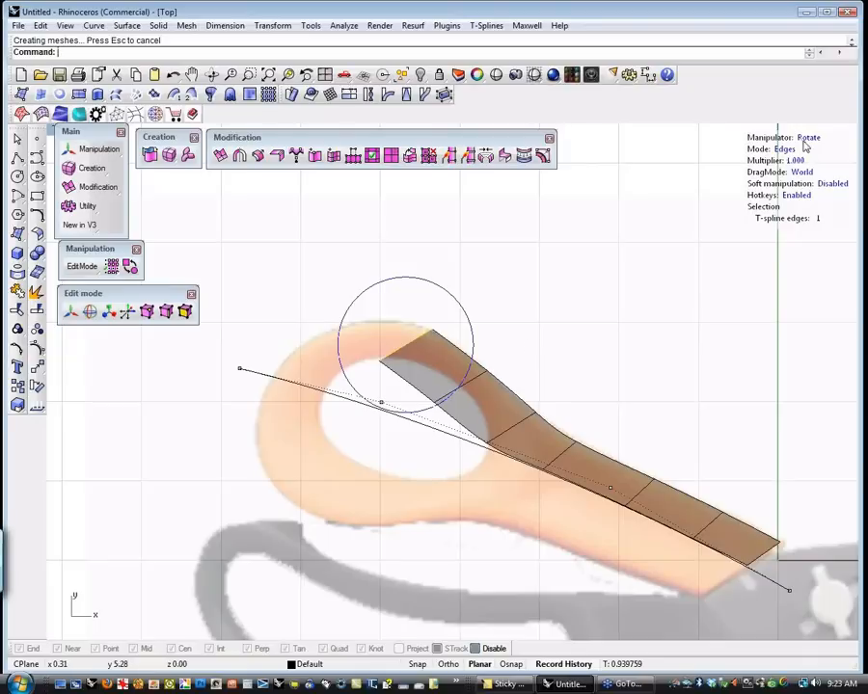
pyautogui.moveTo(470, 308); pyautogui.dragTo(434, 291)
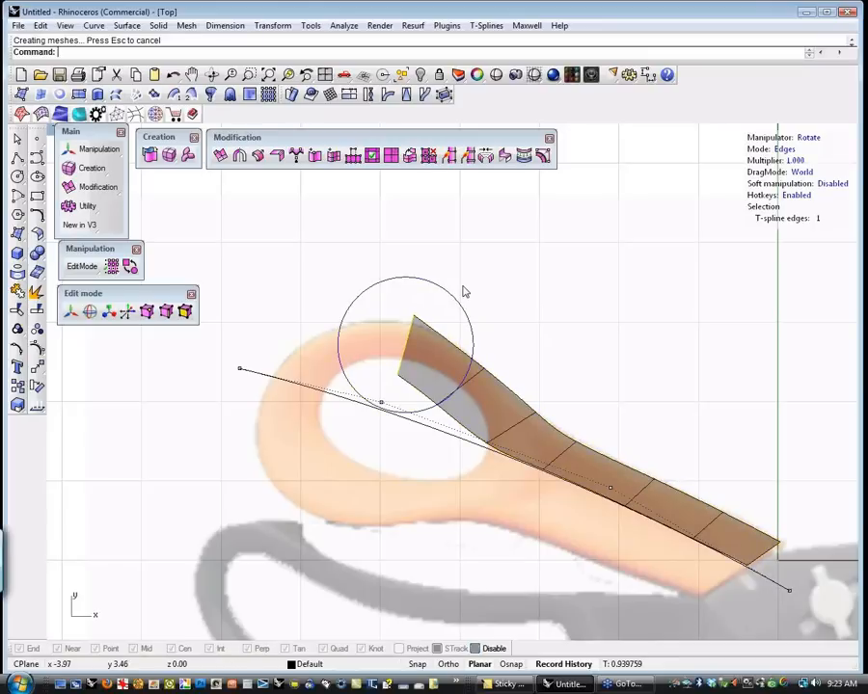
pyautogui.press('w')
pyautogui.click(457, 299)
pyautogui.moveTo(460, 303); pyautogui.dragTo(461, 298)
# Reposition the inner vertices of the last faces to follow the inside outline of the finger loop
pyautogui.press('a')
pyautogui.click(440, 411)
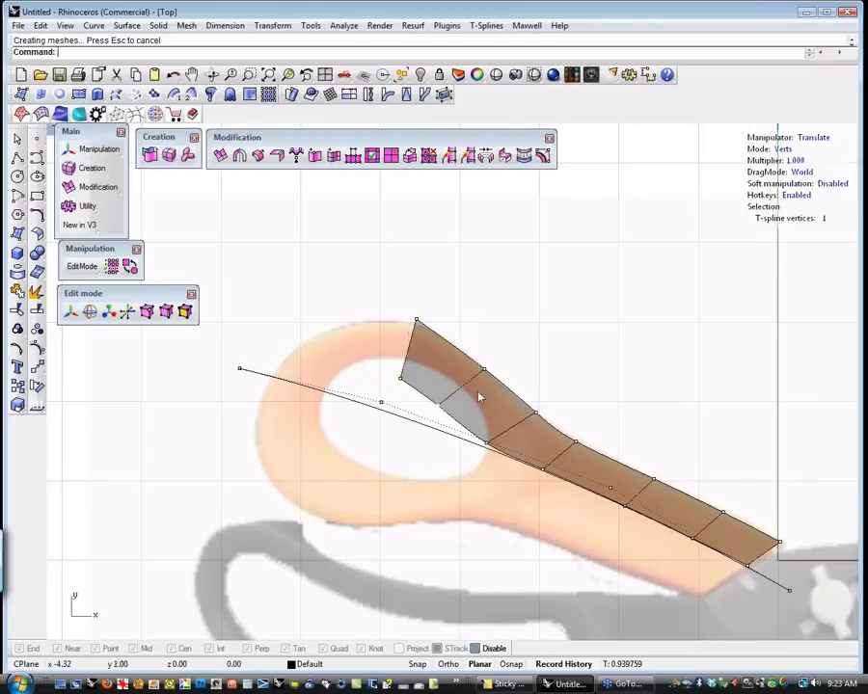
pyautogui.moveTo(488, 355); pyautogui.dragTo(519, 331)
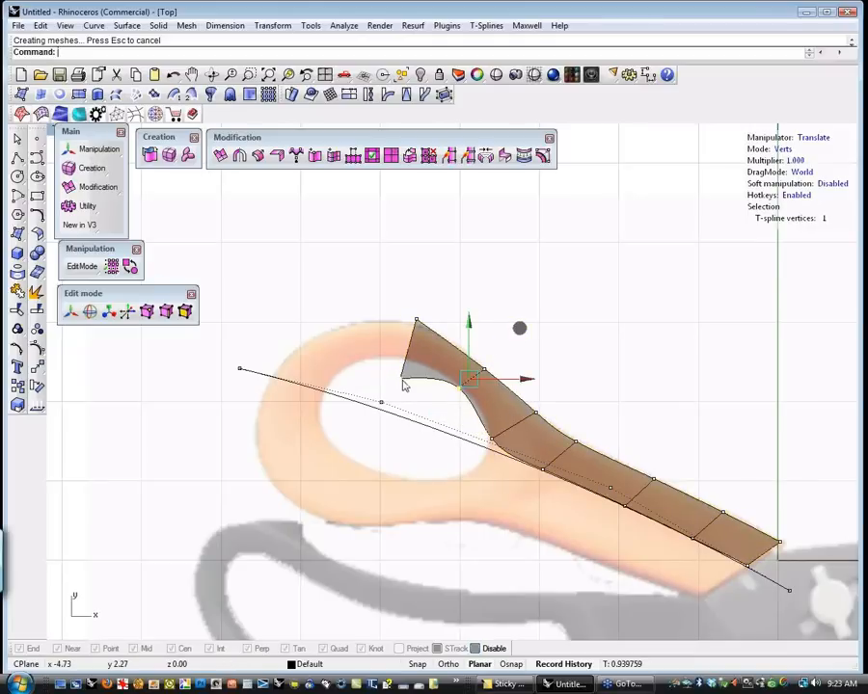
pyautogui.click(400, 376)
pyautogui.moveTo(463, 335)
pyautogui.mouseDown()
pyautogui.moveTo(459, 307)
pyautogui.moveTo(464, 315)
pyautogui.mouseUp()
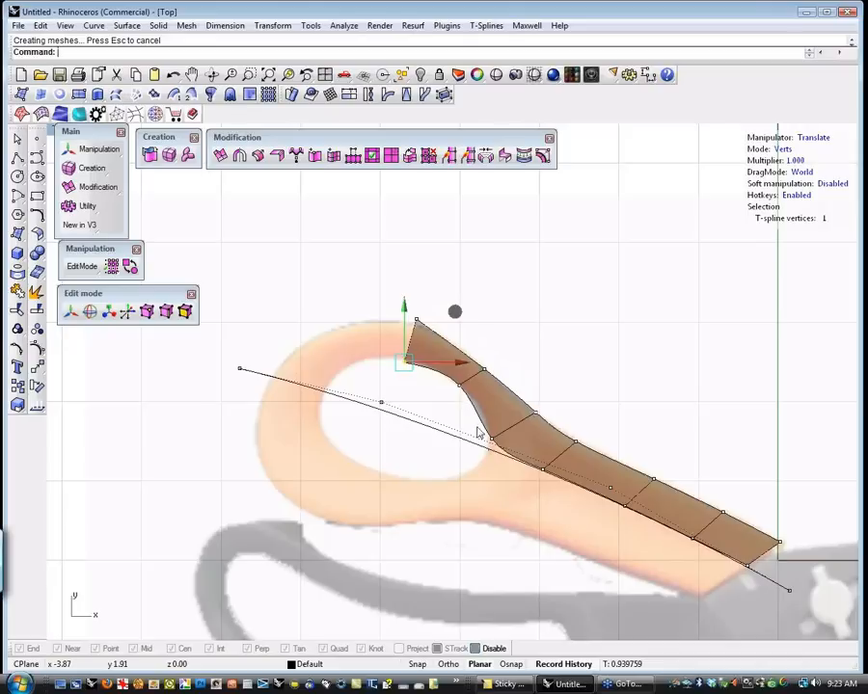
# Extrude the end edge across the top of the finger loop and rotate it to suit the loop's curvature
pyautogui.press('s')
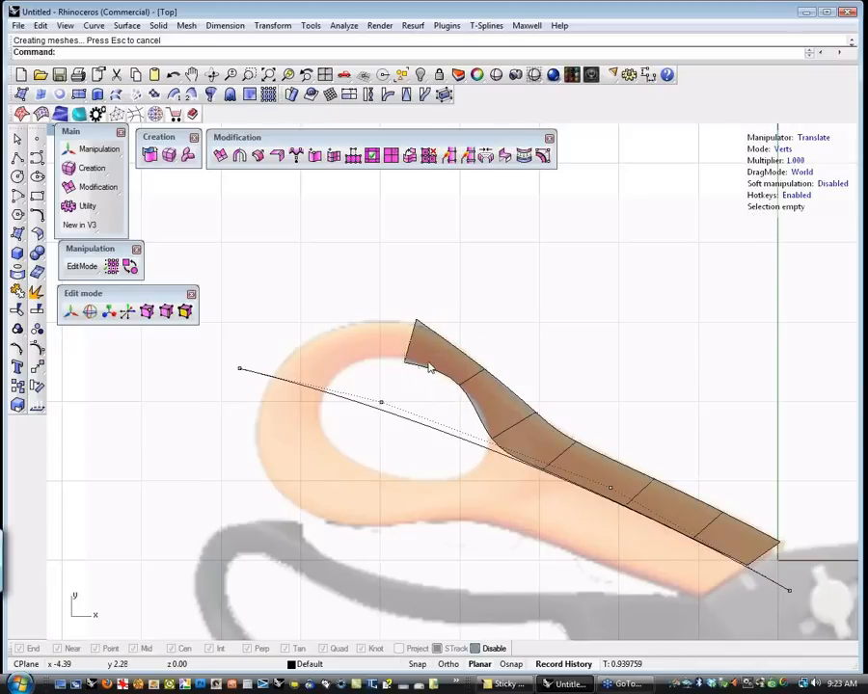
pyautogui.click(411, 336)
pyautogui.keyDown('alt'); pyautogui.moveTo(457, 301); pyautogui.dragTo(383, 308); pyautogui.keyUp('alt')
pyautogui.press('e')
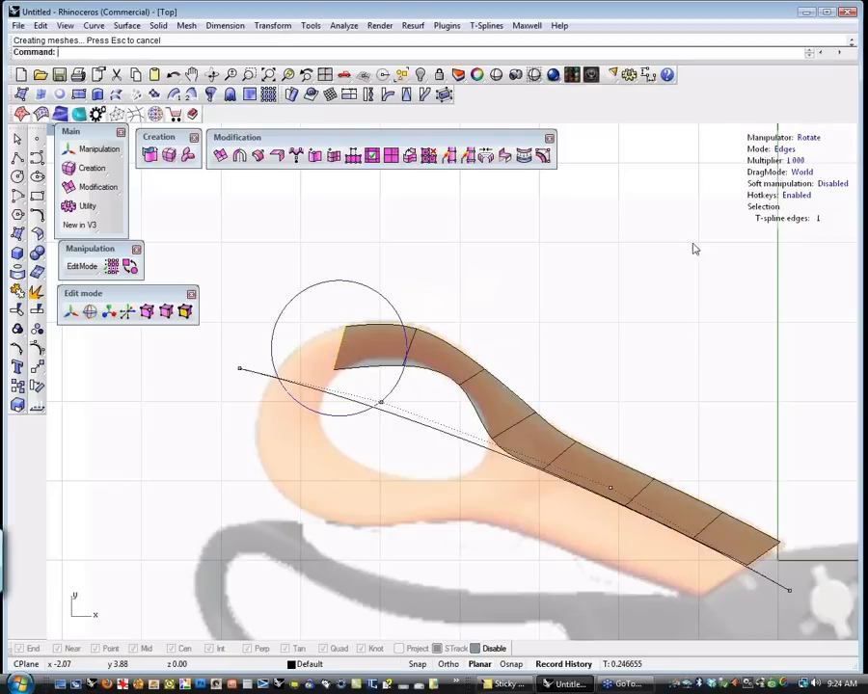
pyautogui.moveTo(389, 297)
pyautogui.mouseDown()
pyautogui.moveTo(346, 287)
pyautogui.moveTo(326, 295)
pyautogui.mouseUp()
# Extrude another face down the far side of the loop, then rotate and move its end edge to fit the outline
pyautogui.press('w')
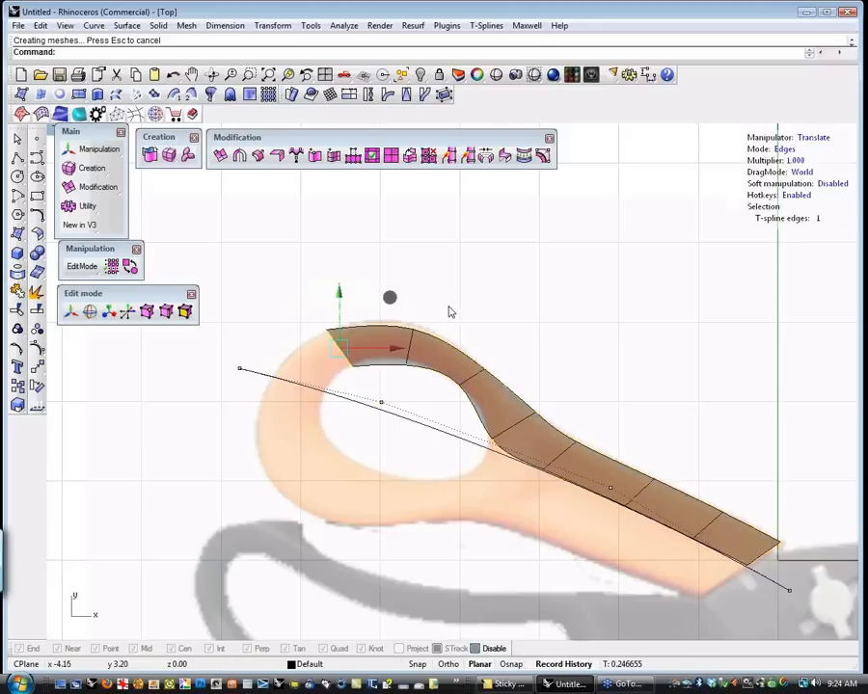
pyautogui.keyDown('alt'); pyautogui.moveTo(388, 297); pyautogui.dragTo(339, 342); pyautogui.keyUp('alt')
pyautogui.press('e')
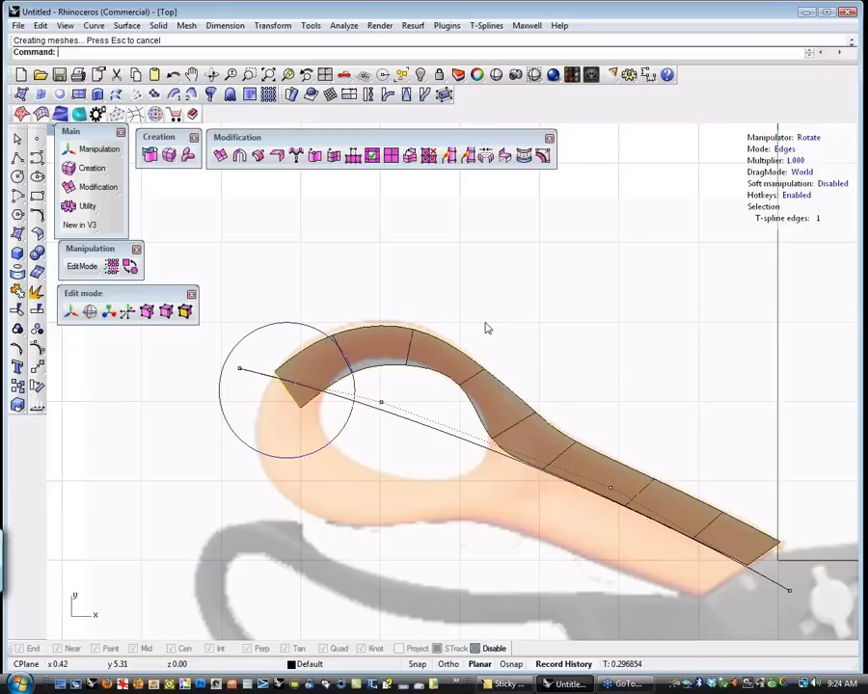
pyautogui.moveTo(276, 328); pyautogui.dragTo(243, 342)
pyautogui.press('w')
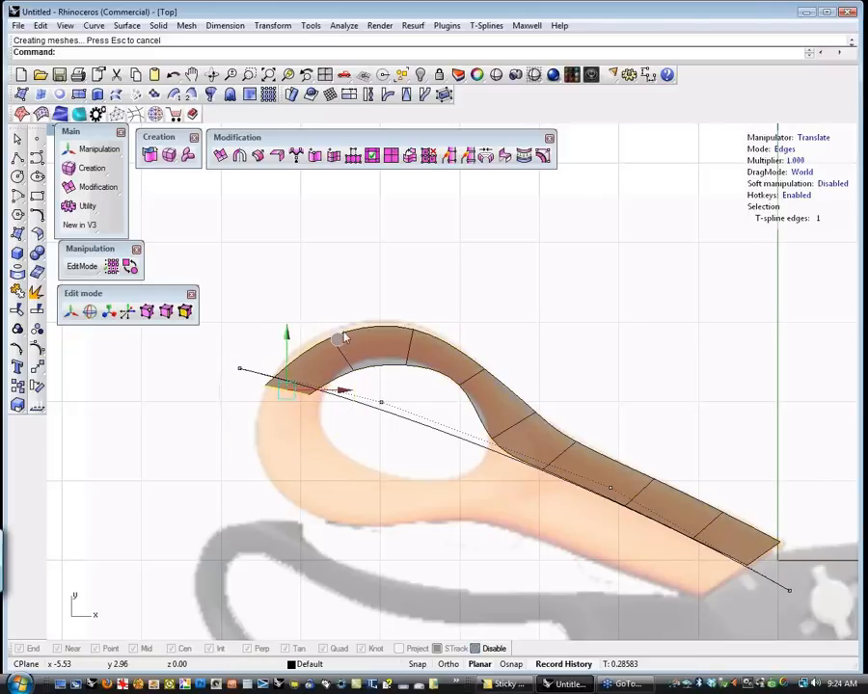
pyautogui.moveTo(342, 335)
pyautogui.mouseDown()
pyautogui.moveTo(354, 333)
pyautogui.moveTo(344, 329)
pyautogui.mouseUp()
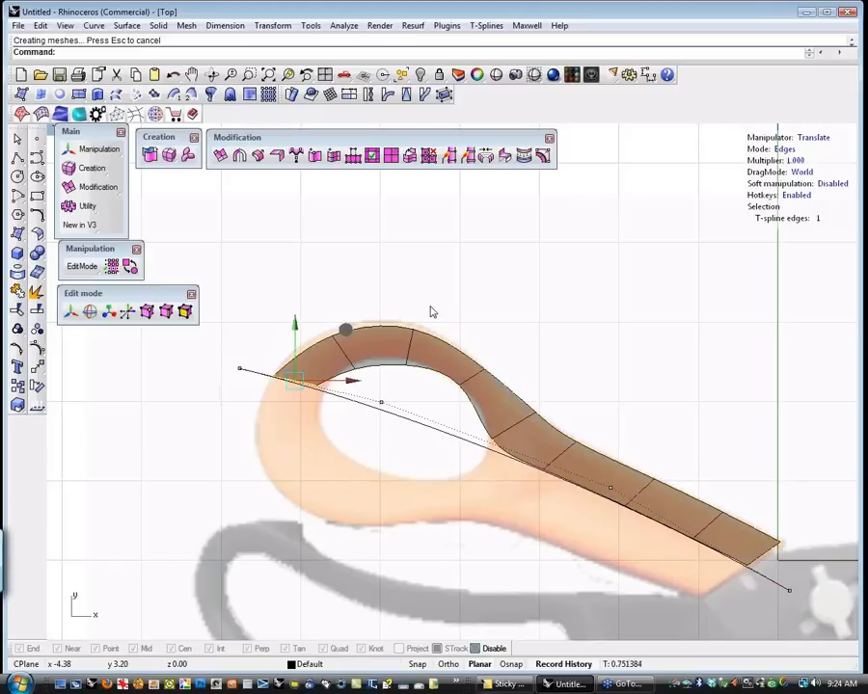
# Adjust the outer and inner vertices at the top of the loop to match the reference image outline
pyautogui.press('a')
pyautogui.click(397, 294)
pyautogui.moveTo(322, 304); pyautogui.dragTo(345, 350)
pyautogui.moveTo(382, 285); pyautogui.dragTo(410, 313)
pyautogui.click(413, 330)
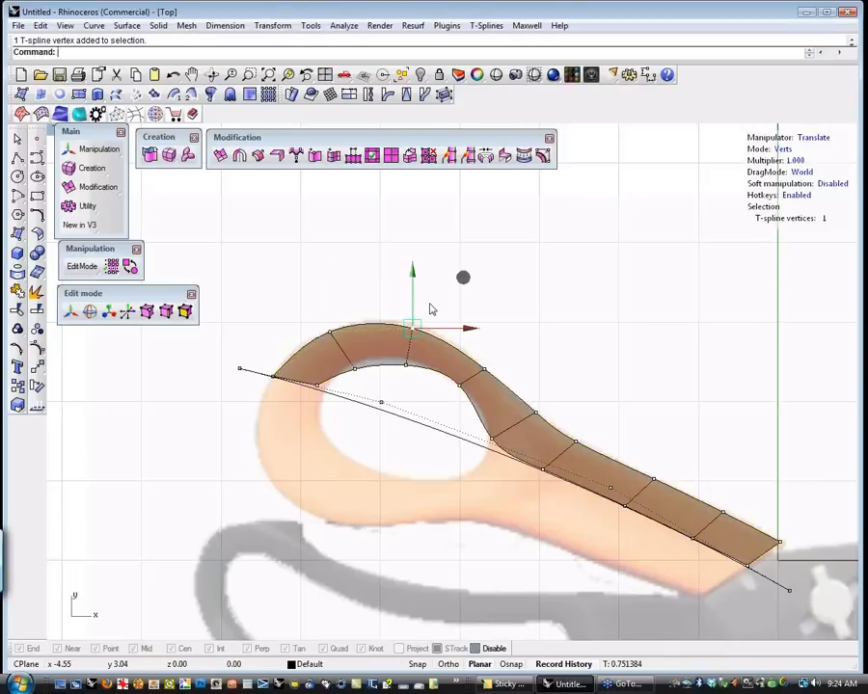
pyautogui.moveTo(461, 282); pyautogui.dragTo(468, 275)
pyautogui.click(405, 364)
pyautogui.moveTo(454, 316); pyautogui.dragTo(408, 322)
pyautogui.click(353, 366)
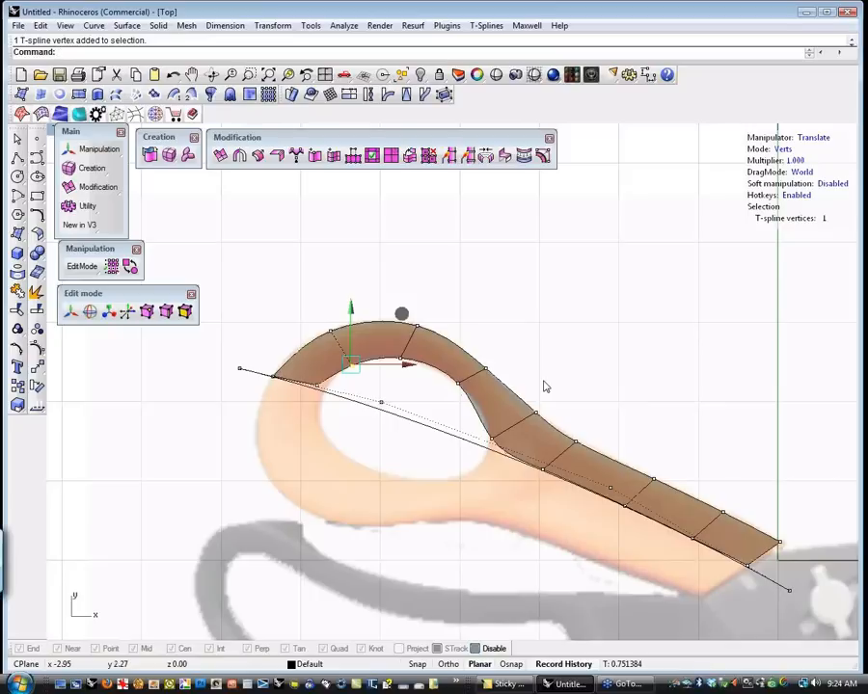
# Exit edit mode and hide the guide curve running through the handle
pyautogui.press('Escape')
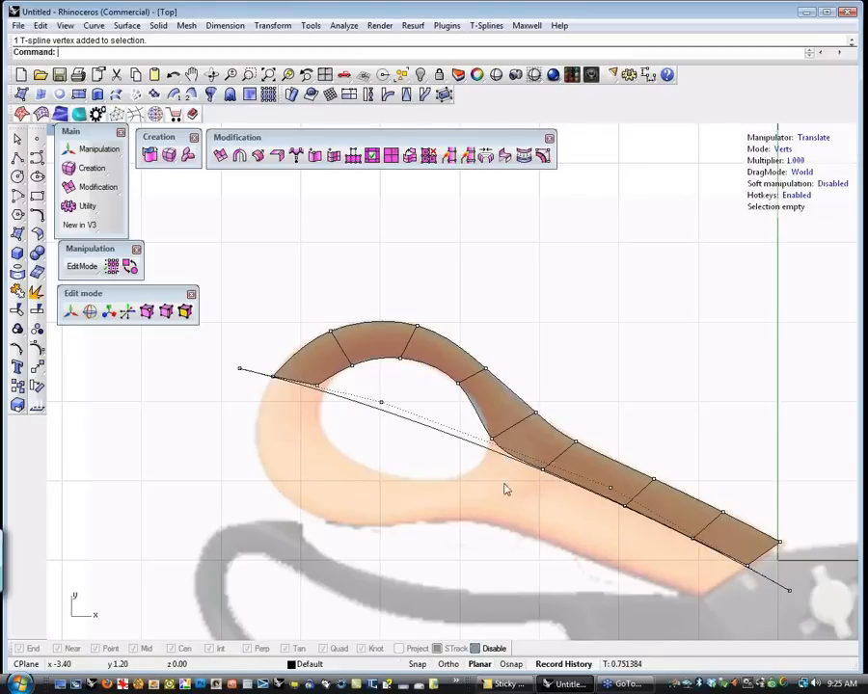
pyautogui.press('Escape')
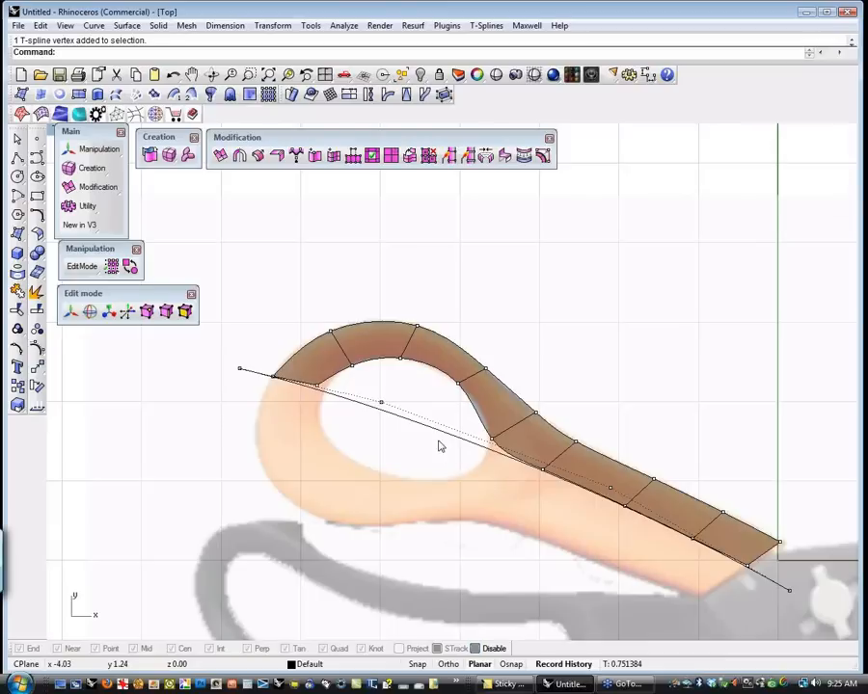
pyautogui.press('Escape')
pyautogui.click(435, 432)
pyautogui.hotkey('ctrl', 'h')
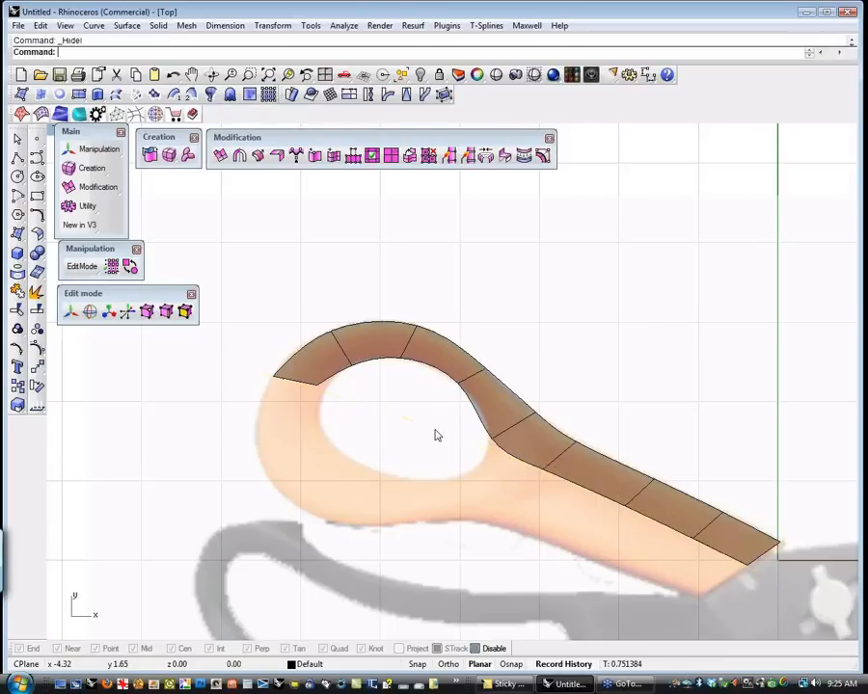
# Extrude the strip's four lower shaft edges down to the bottom outline of the orange handle
pyautogui.click(522, 469)
pyautogui.keyDown('shift'); pyautogui.click(593, 495); pyautogui.keyUp('shift')
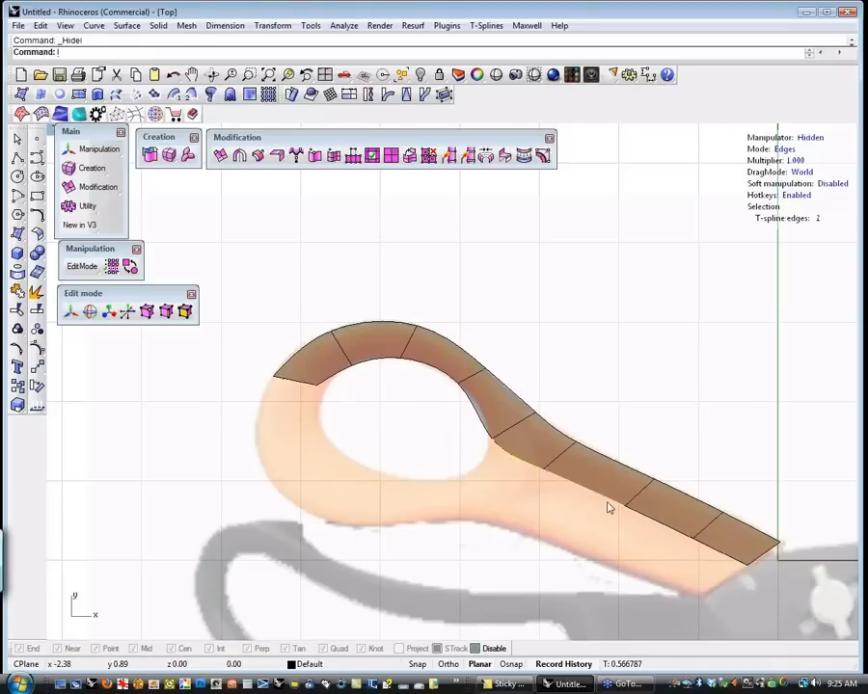
pyautogui.keyDown('shift'); pyautogui.click(719, 558); pyautogui.keyUp('shift')
pyautogui.press('w')
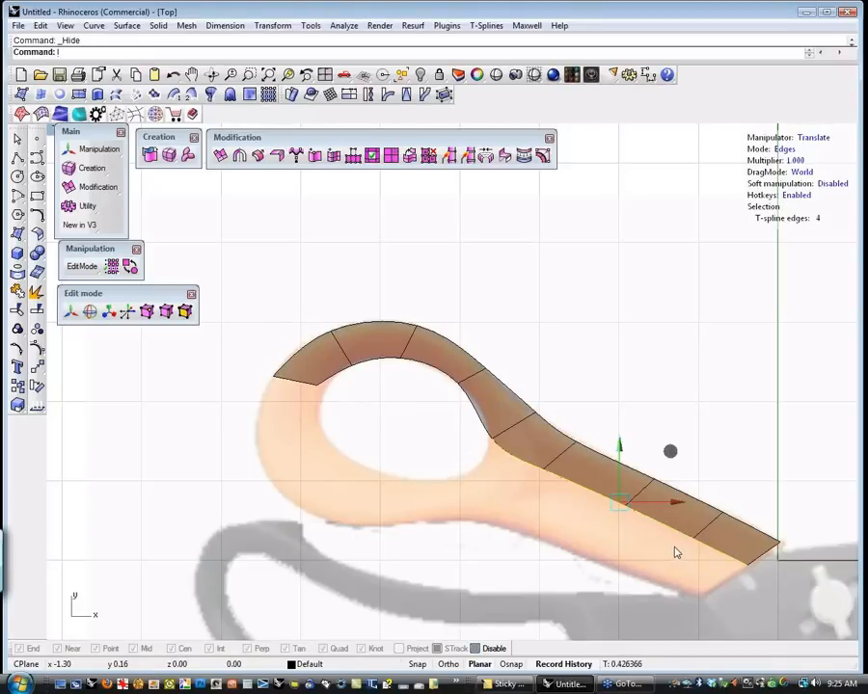
pyautogui.moveTo(670, 455); pyautogui.dragTo(633, 494)
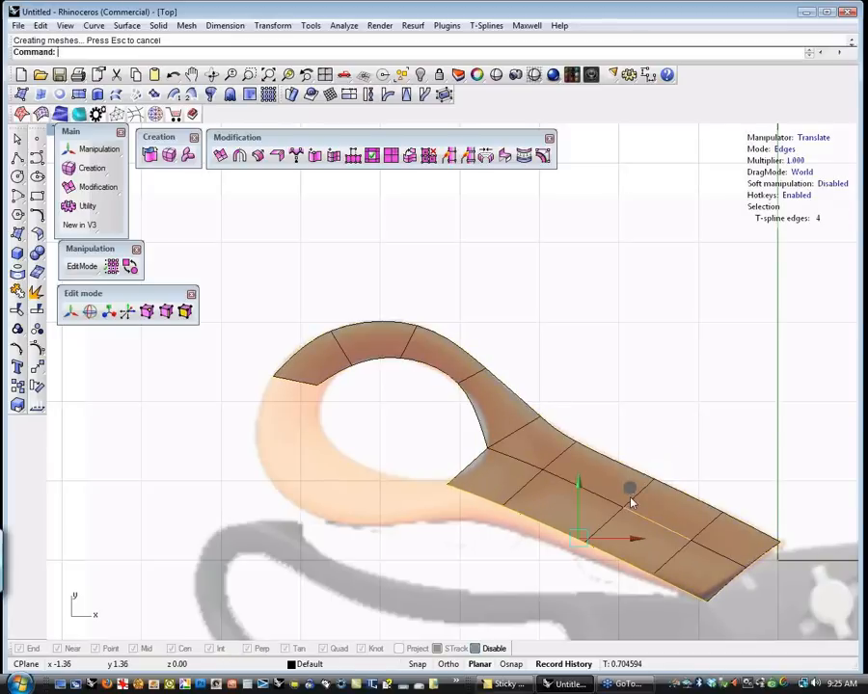
# Move the individual edges along the underside of the handle's shaft to match the reference outline
pyautogui.click(605, 577)
pyautogui.click(612, 557)
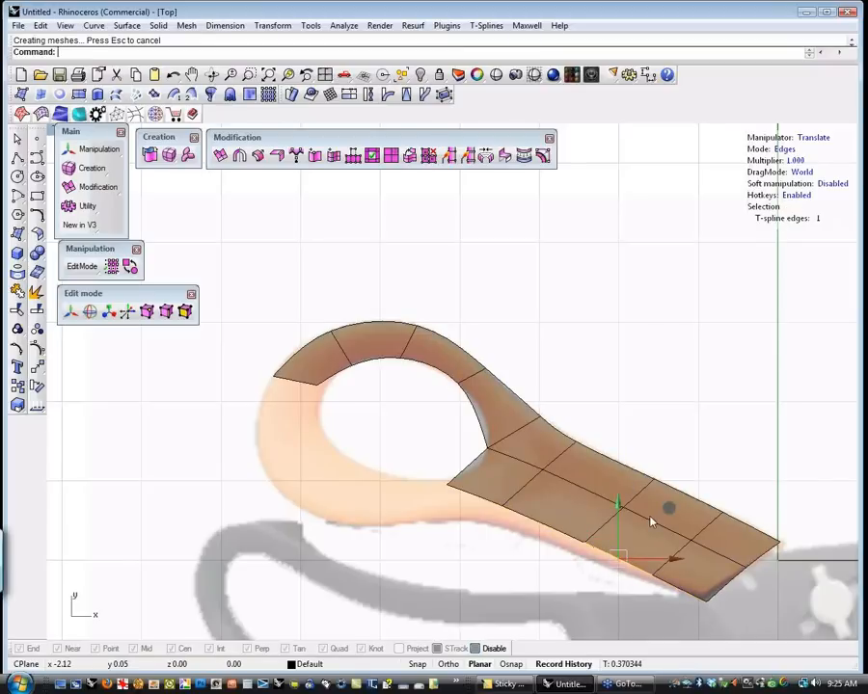
pyautogui.moveTo(670, 508); pyautogui.dragTo(664, 513)
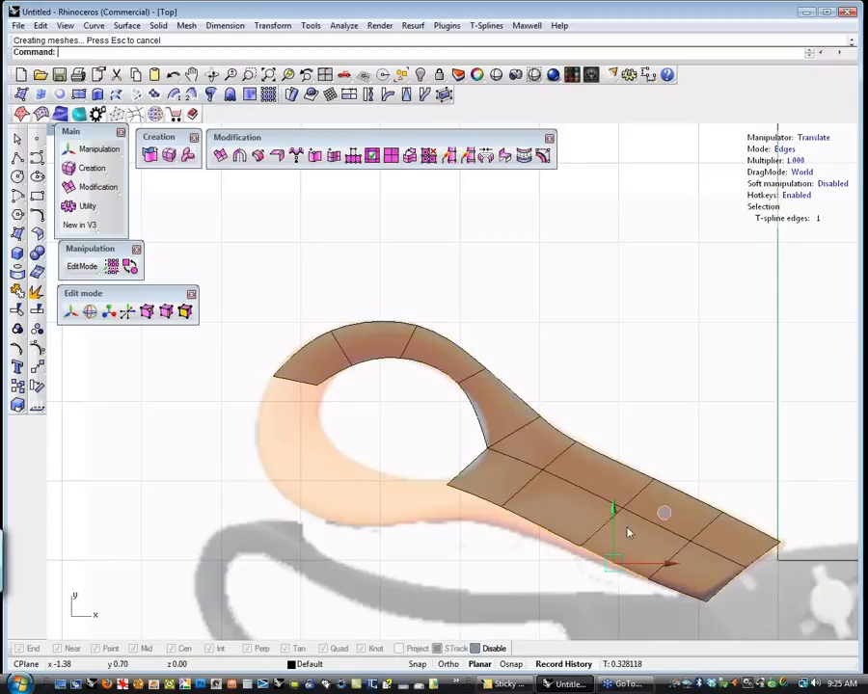
pyautogui.click(546, 528)
pyautogui.moveTo(590, 479); pyautogui.dragTo(586, 482)
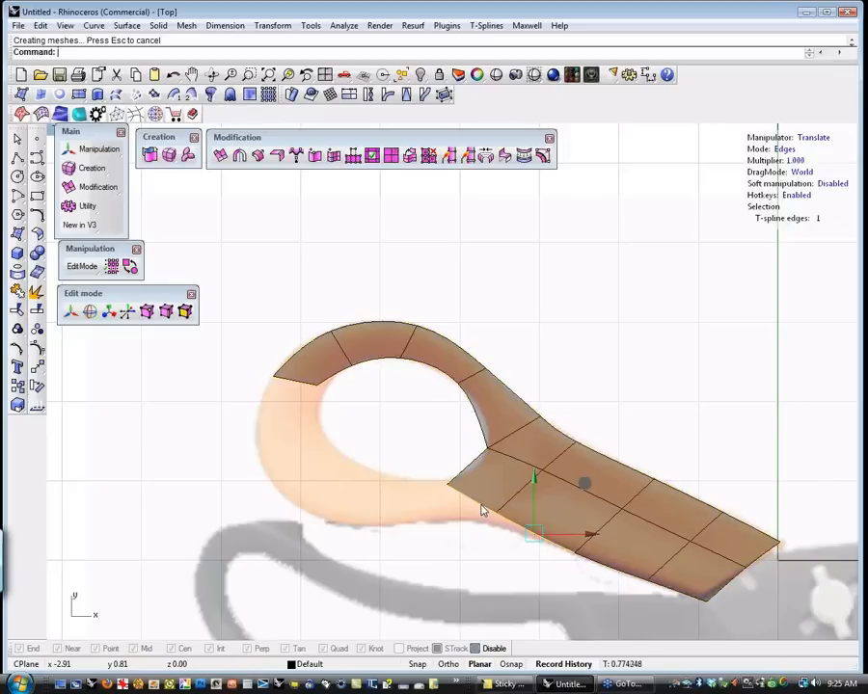
pyautogui.click(481, 504)
pyautogui.moveTo(521, 452); pyautogui.dragTo(524, 478)
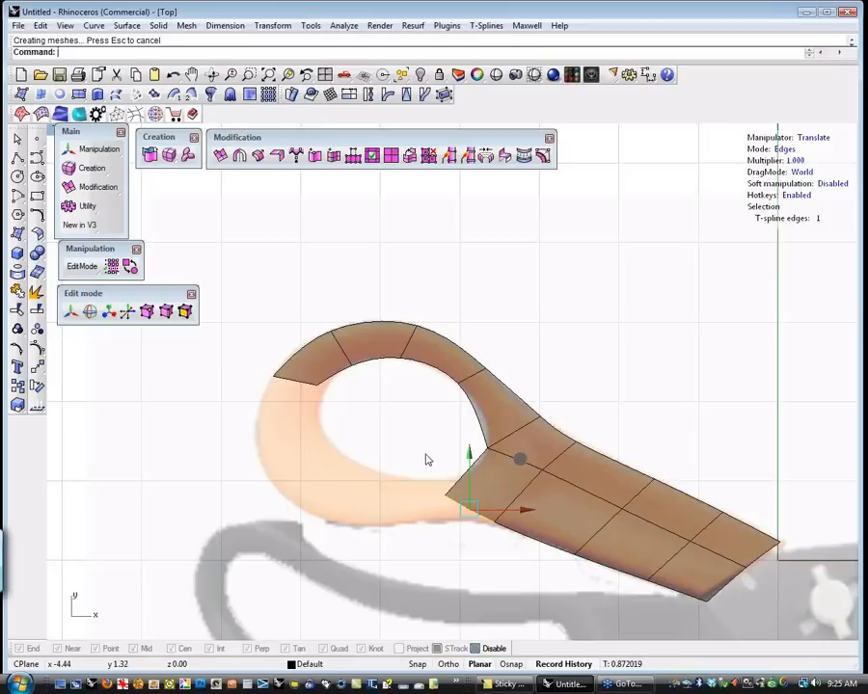
# Rotate the short lower edge at the shaft's loop end until it faces the loop, and move it into the start of the loop's bottom
pyautogui.press('e')
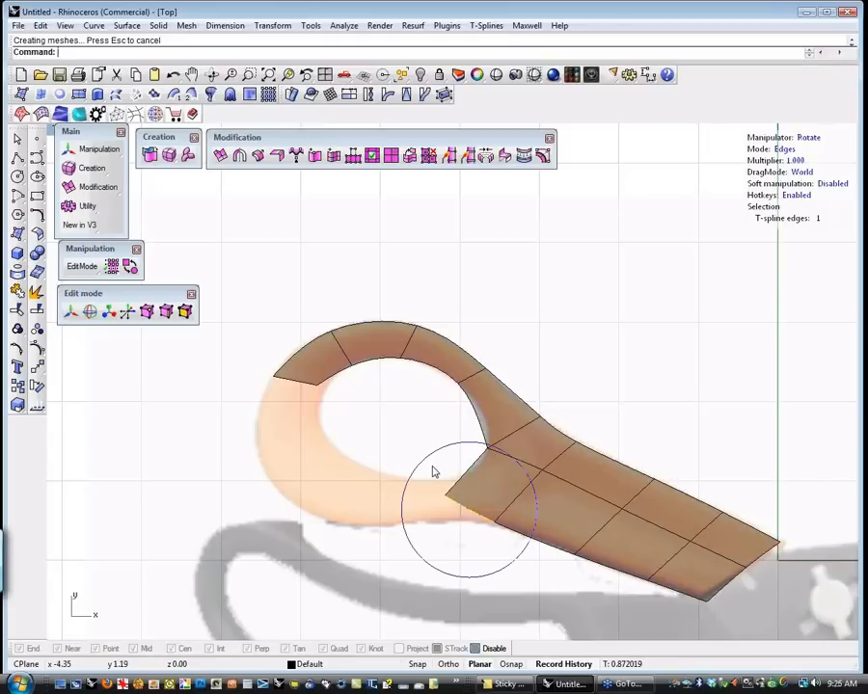
pyautogui.moveTo(449, 450); pyautogui.dragTo(503, 484)
pyautogui.press('w')
pyautogui.moveTo(517, 460)
pyautogui.mouseDown()
pyautogui.moveTo(536, 447)
pyautogui.moveTo(527, 449)
pyautogui.mouseUp()
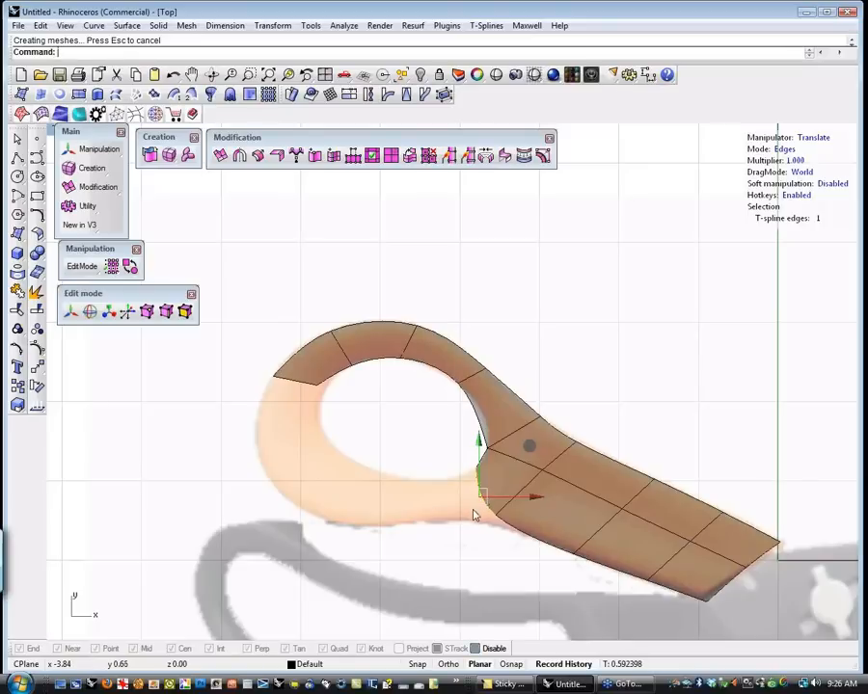
pyautogui.press('Escape')
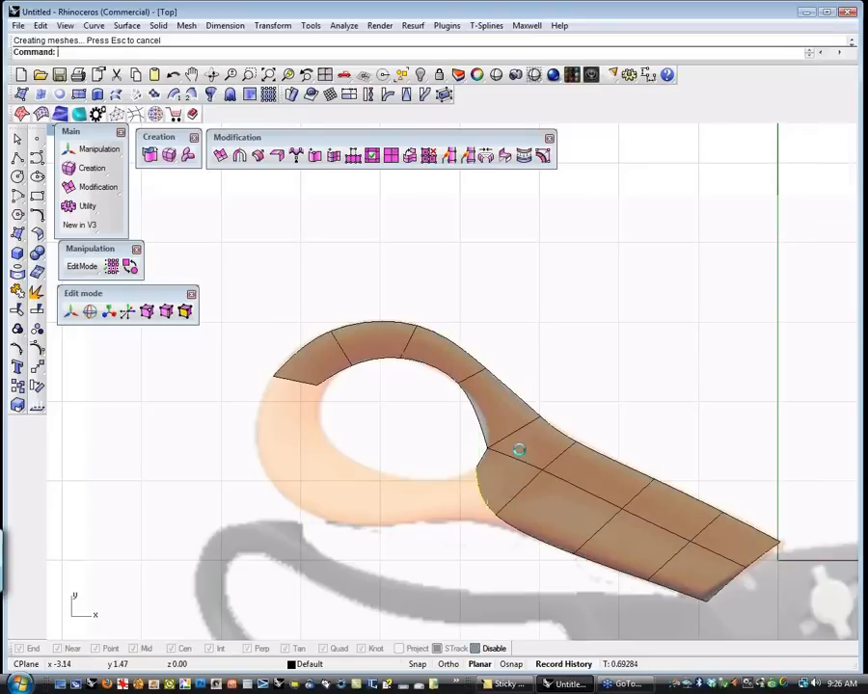
# Extrude that edge into two faces along the bottom of the finger loop, rotating the end edge to follow the outline
pyautogui.click(504, 460)
pyautogui.moveTo(500, 461)
pyautogui.mouseDown()
pyautogui.moveTo(460, 468)
pyautogui.moveTo(402, 447)
pyautogui.moveTo(432, 464)
pyautogui.mouseUp()
pyautogui.press('e')
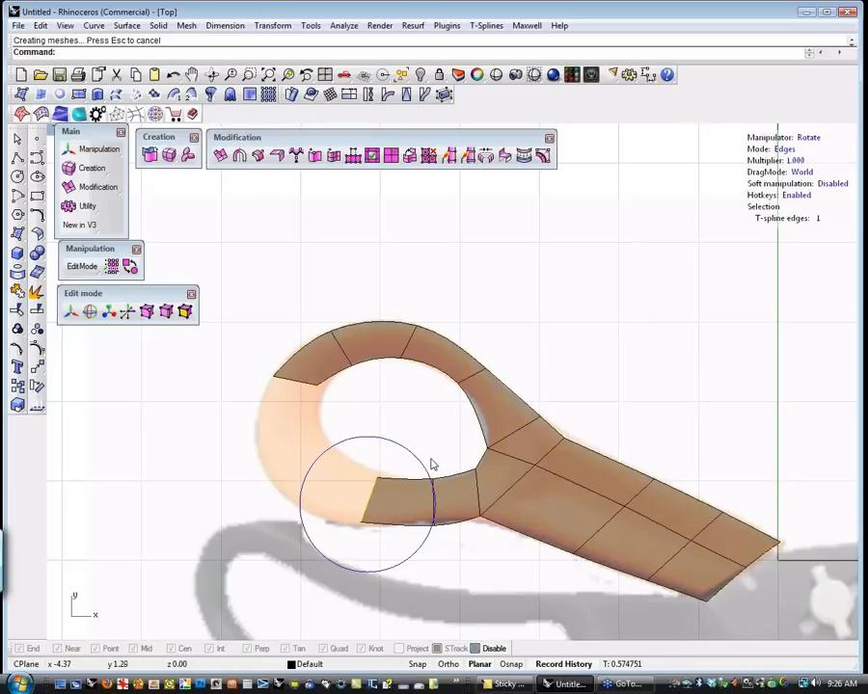
pyautogui.press('w')
pyautogui.press('Return')
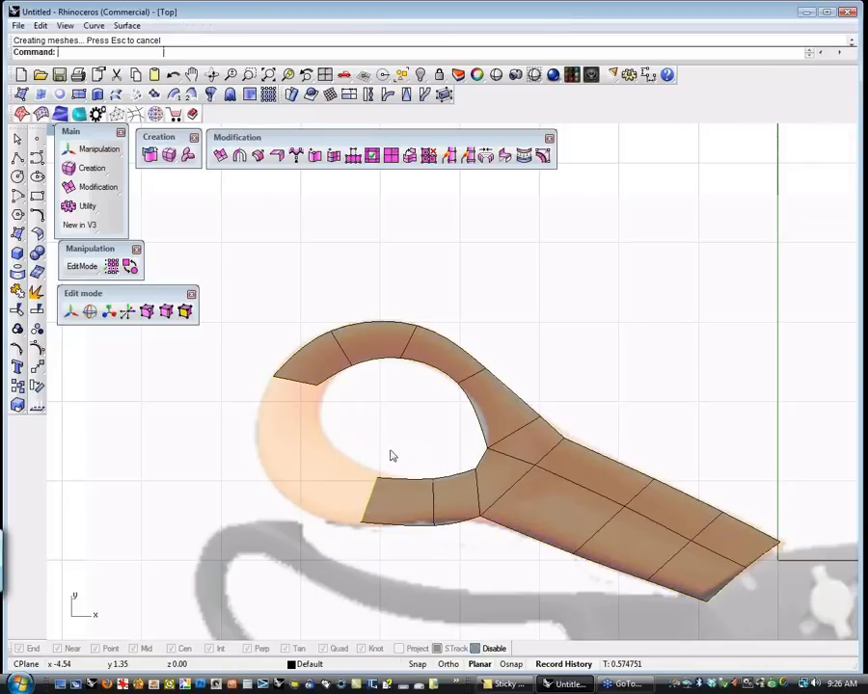
# Extrude three more faces up the far side of the loop, turning each end edge, until the strip nearly meets the upper part
pyautogui.moveTo(369, 441)
pyautogui.keyDown('alt'); pyautogui.mouseDown()
pyautogui.moveTo(361, 434)
pyautogui.moveTo(368, 423)
pyautogui.moveTo(391, 451)
pyautogui.moveTo(369, 418)
pyautogui.moveTo(334, 399)
pyautogui.moveTo(340, 391)
pyautogui.moveTo(375, 442)
pyautogui.mouseUp(); pyautogui.keyUp('alt')
pyautogui.press('e')
pyautogui.press('w')
pyautogui.press('e')
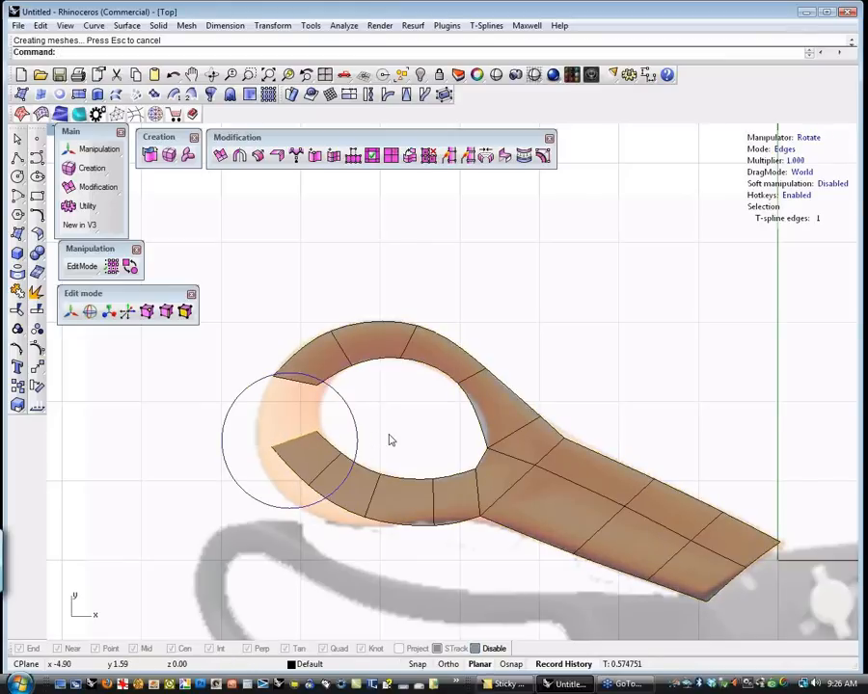
pyautogui.press('w')
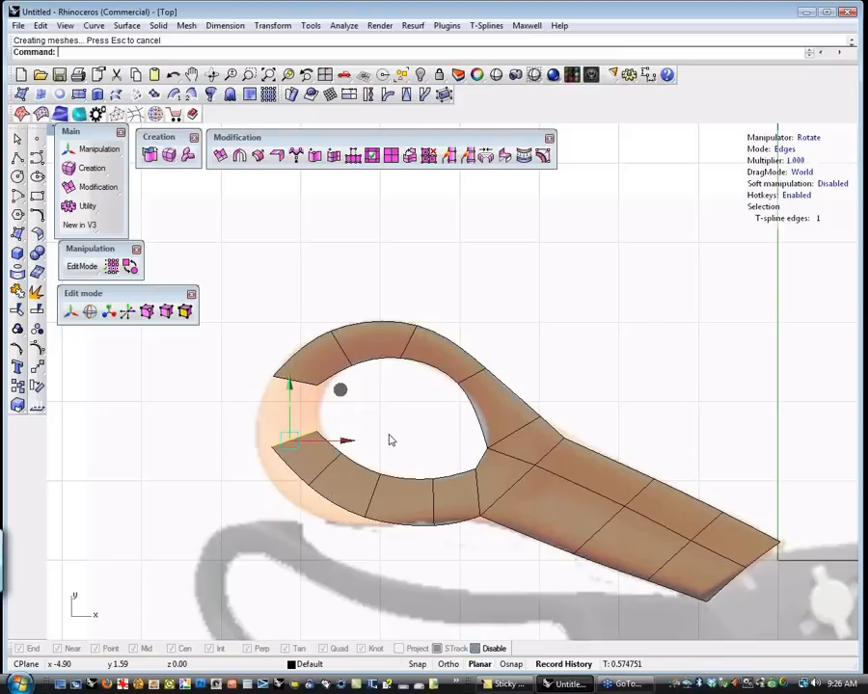
pyautogui.moveTo(342, 392); pyautogui.dragTo(339, 352)
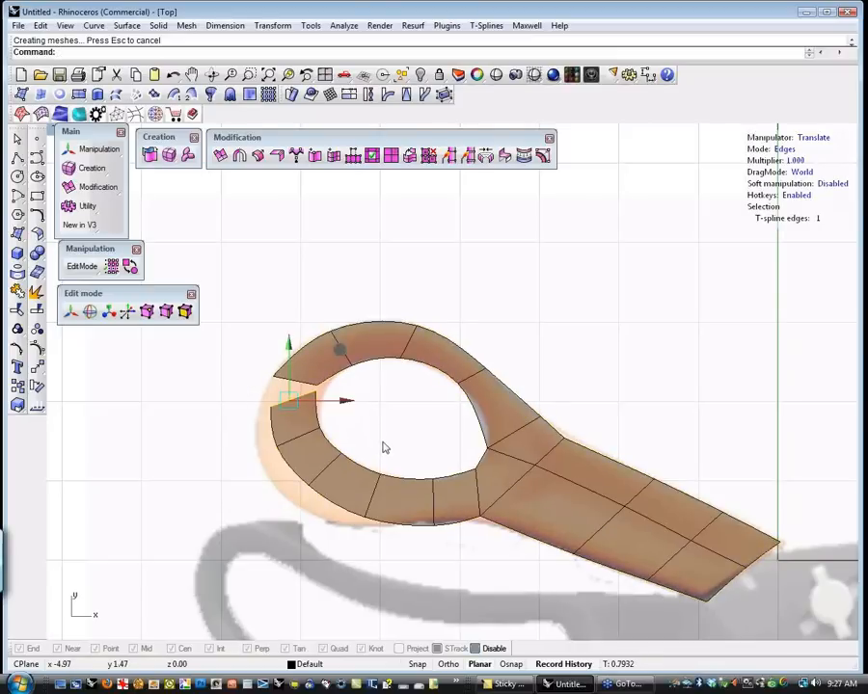
# Switch to vertex editing and move the outer vertices along the loop's bottom to fit the reference outline
pyautogui.press('a')
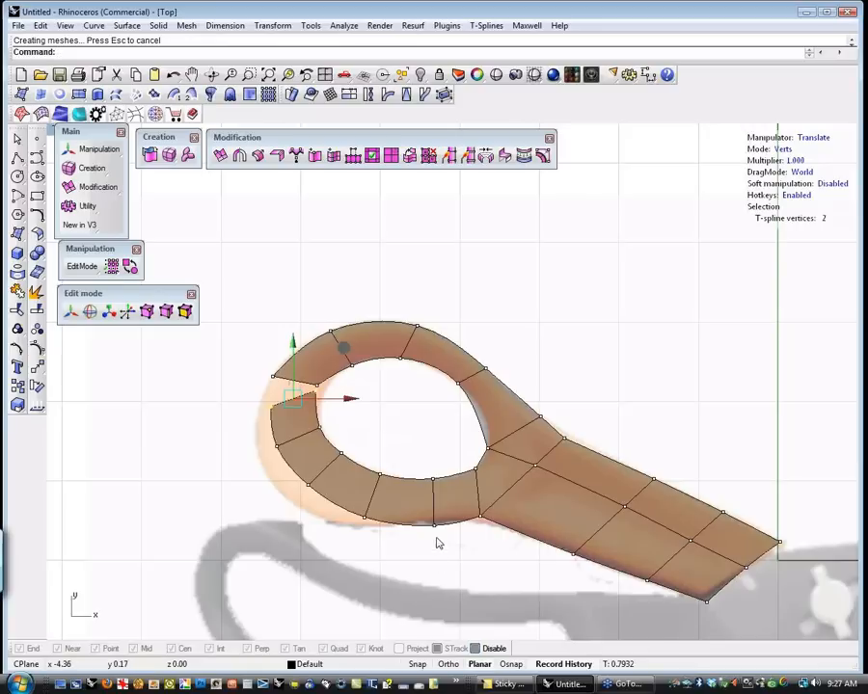
pyautogui.click(441, 534)
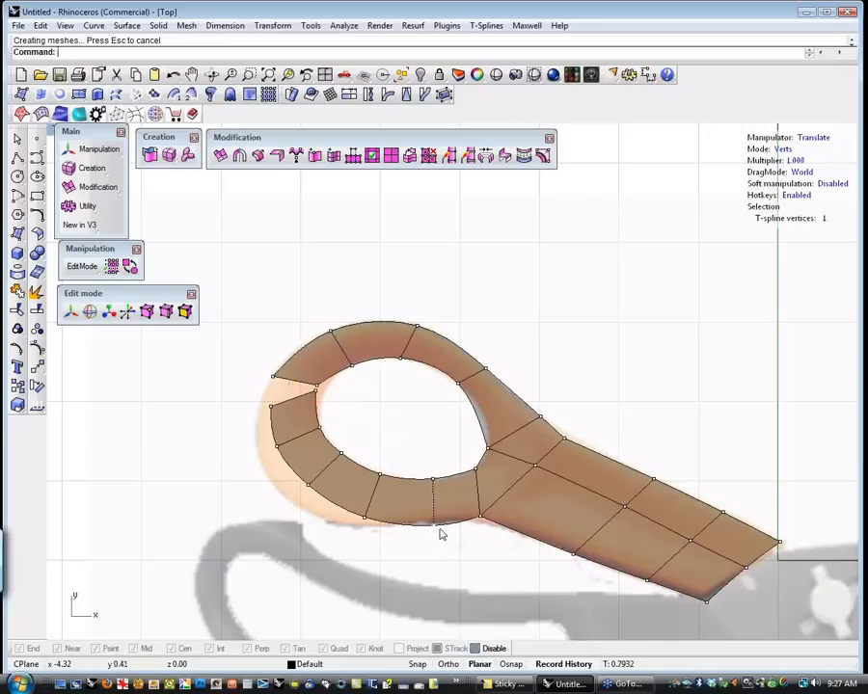
pyautogui.click(484, 473)
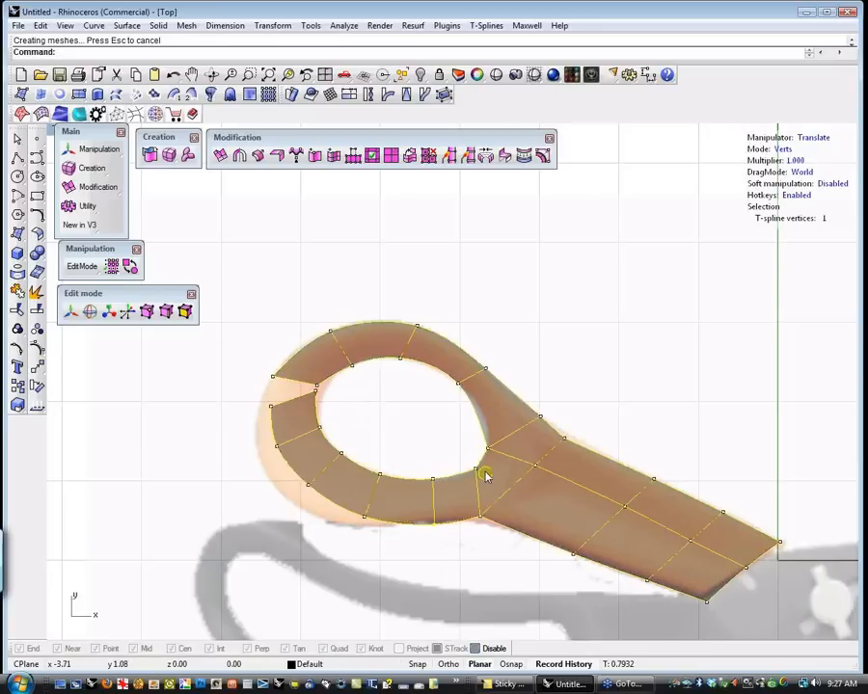
pyautogui.click(365, 518)
pyautogui.moveTo(417, 465); pyautogui.dragTo(323, 449)
# Move the three outer vertices on the far side of the loop outward and up onto the reference outline
pyautogui.click(302, 486)
pyautogui.click(235, 438)
pyautogui.moveTo(233, 430); pyautogui.dragTo(297, 454)
pyautogui.moveTo(324, 399); pyautogui.dragTo(303, 395)
pyautogui.click(271, 408)
pyautogui.moveTo(319, 355); pyautogui.dragTo(317, 334)
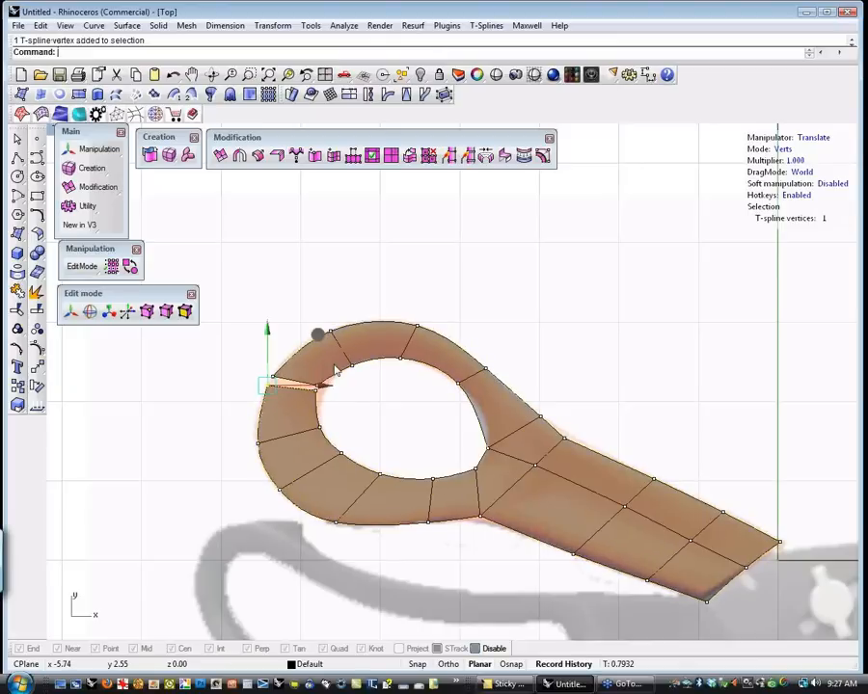
pyautogui.click(378, 432)
# Try welding the lower outer vertex at the loop's gap onto the upper outer vertex, and undo the weld
pyautogui.moveTo(253, 361); pyautogui.dragTo(290, 396)
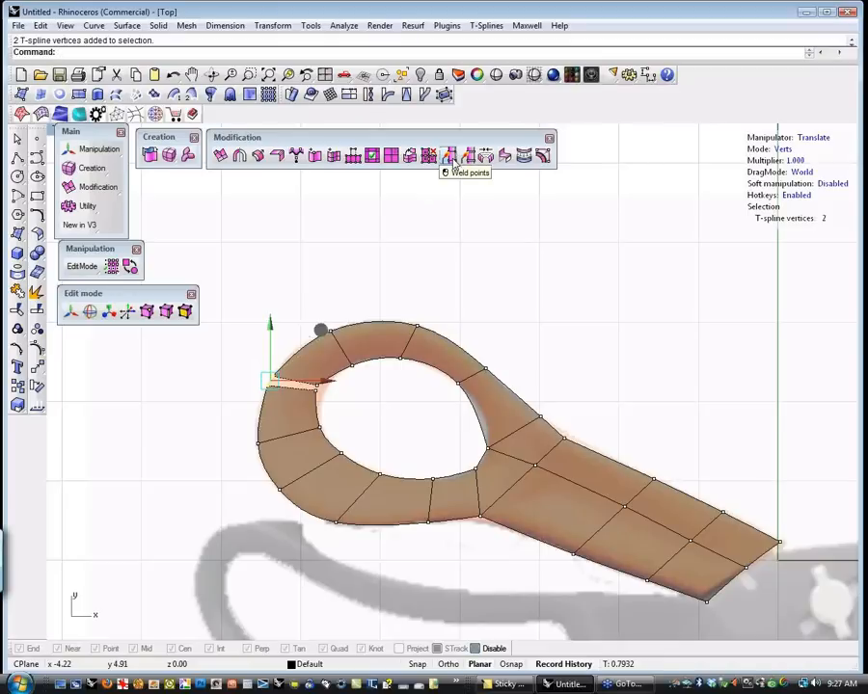
pyautogui.click(341, 241)
pyautogui.scroll(2, 244, 391)
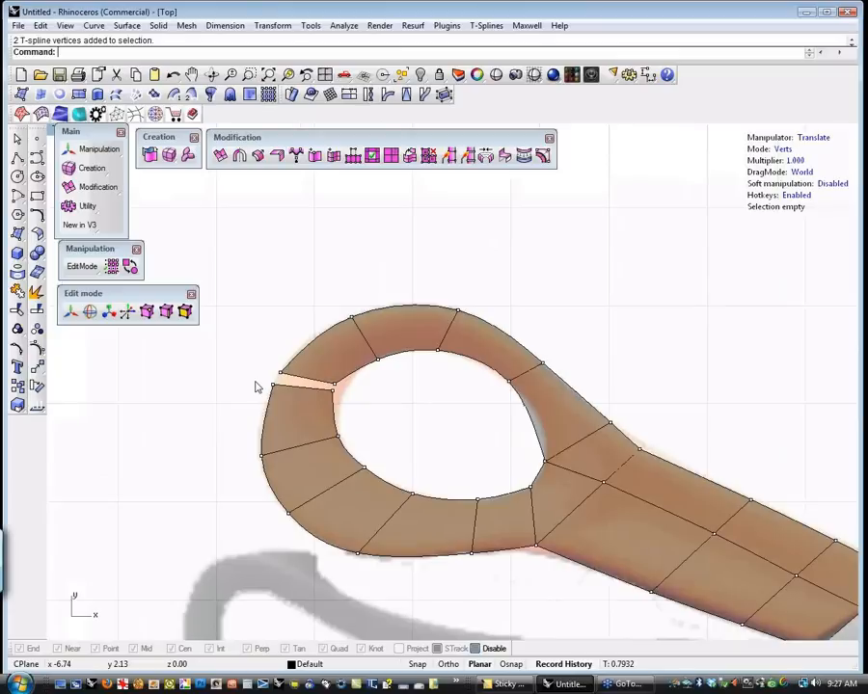
pyautogui.scroll(3, 257, 387)
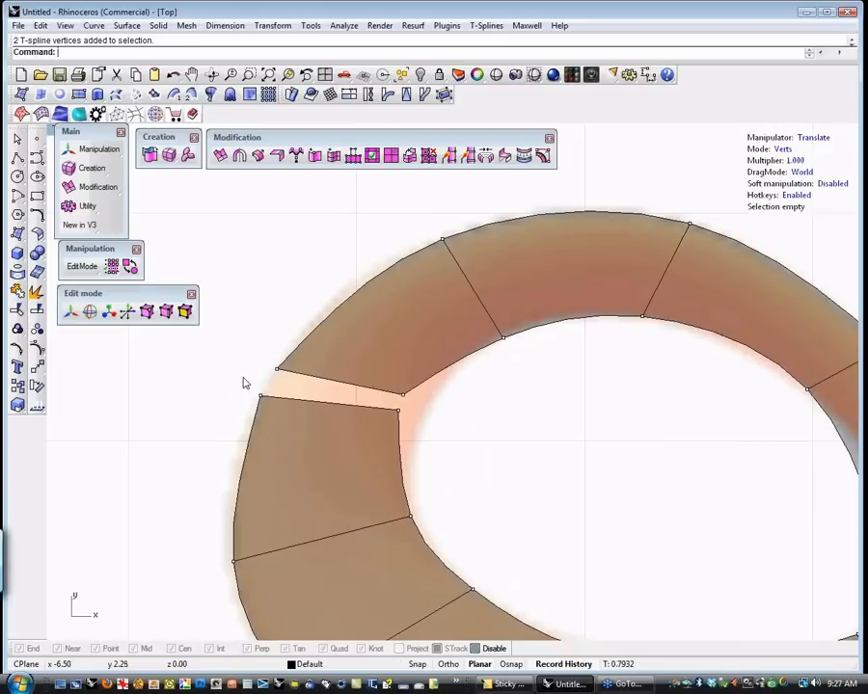
pyautogui.moveTo(243, 378); pyautogui.dragTo(273, 411)
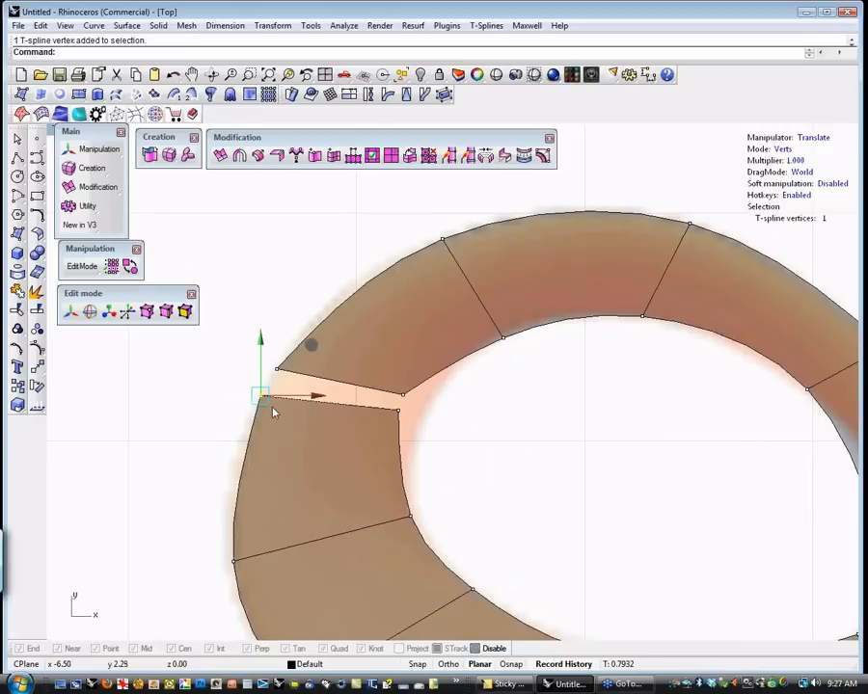
pyautogui.click(372, 156)
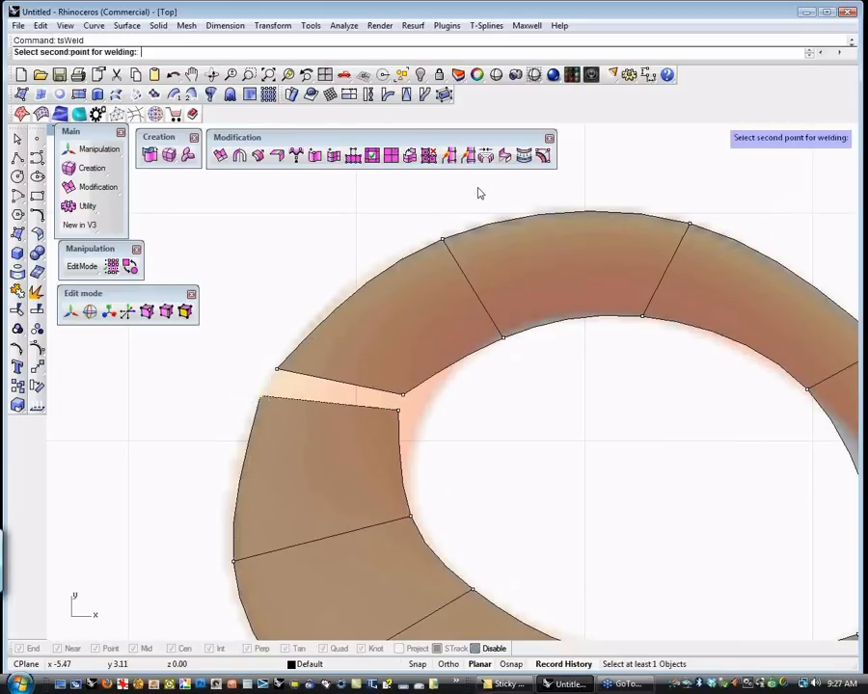
pyautogui.click(278, 370)
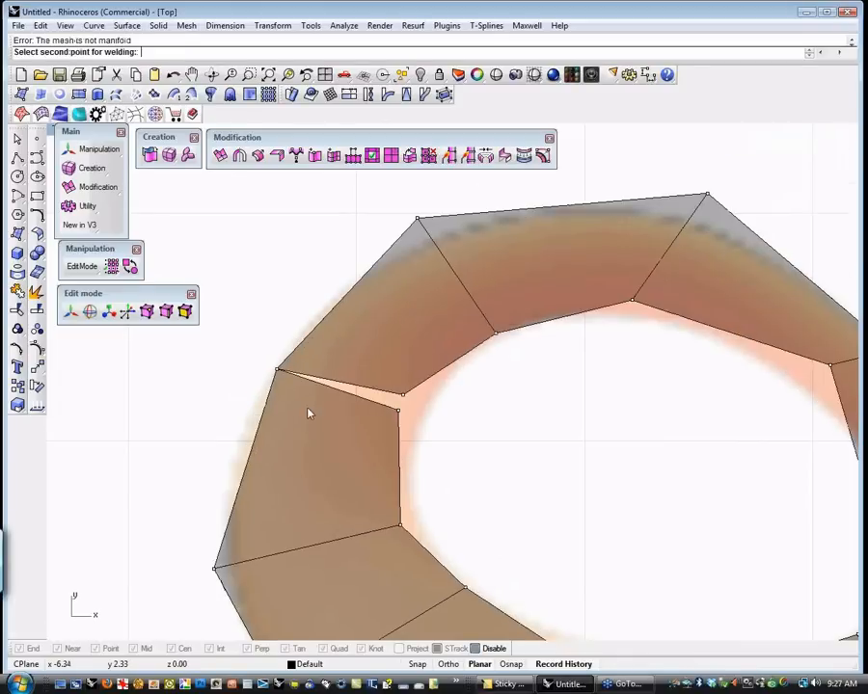
pyautogui.hotkey('ctrl', 'z')
# Try welding the upper outer vertex at the gap onto the lower one instead, and undo the weld
pyautogui.moveTo(248, 333); pyautogui.dragTo(302, 387)
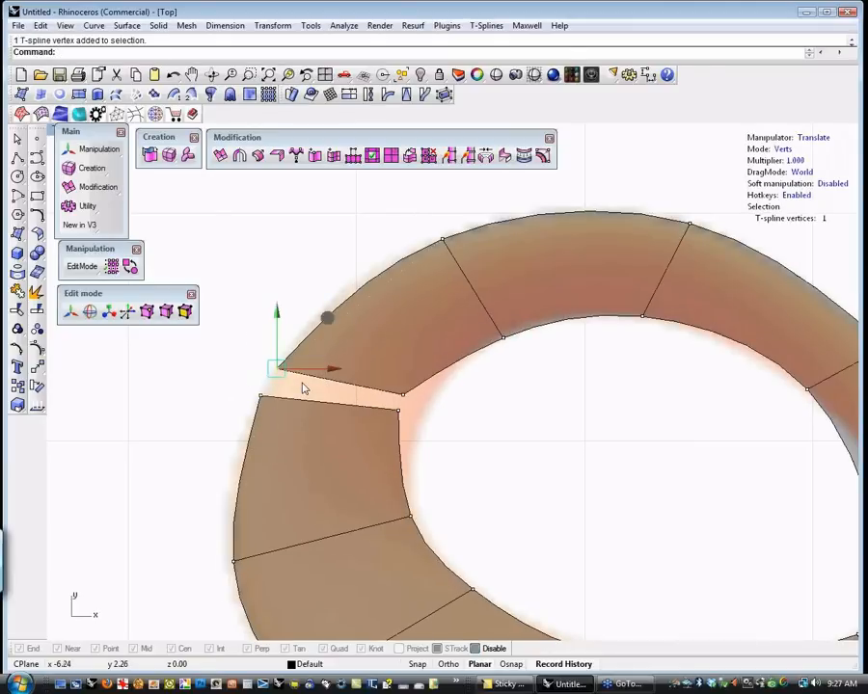
pyautogui.click(456, 157)
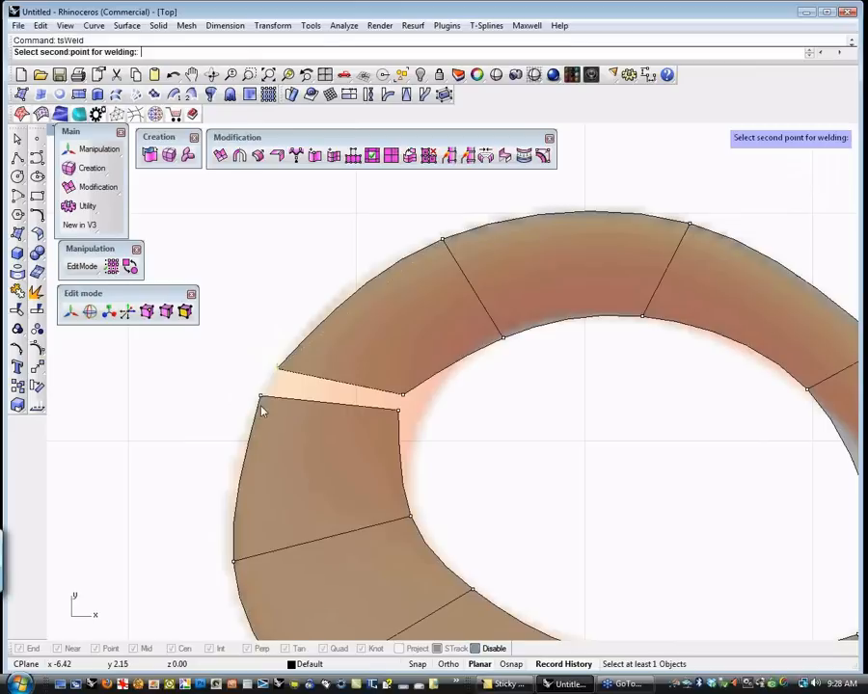
pyautogui.click(263, 399)
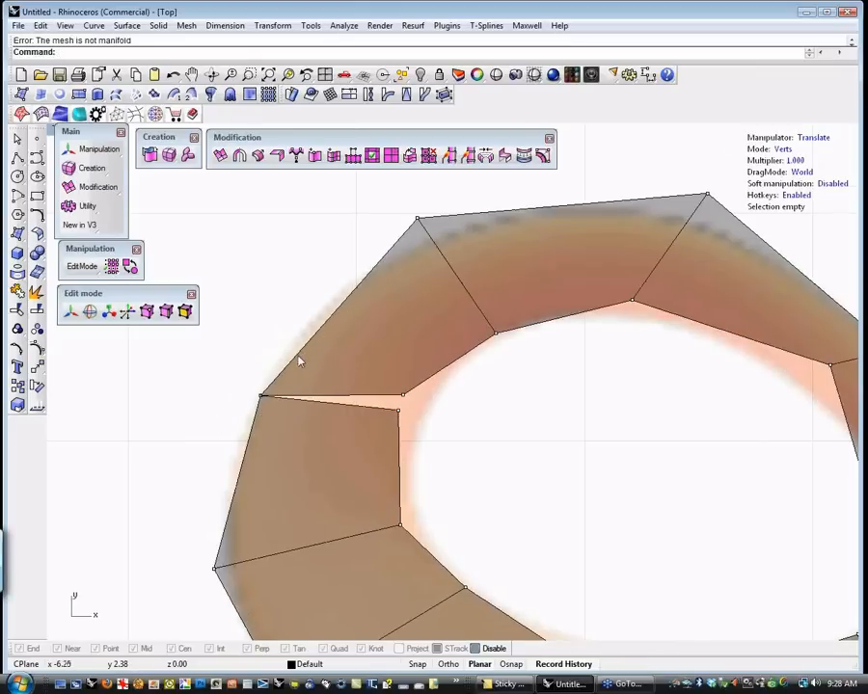
pyautogui.hotkey('ctrl', 'z')
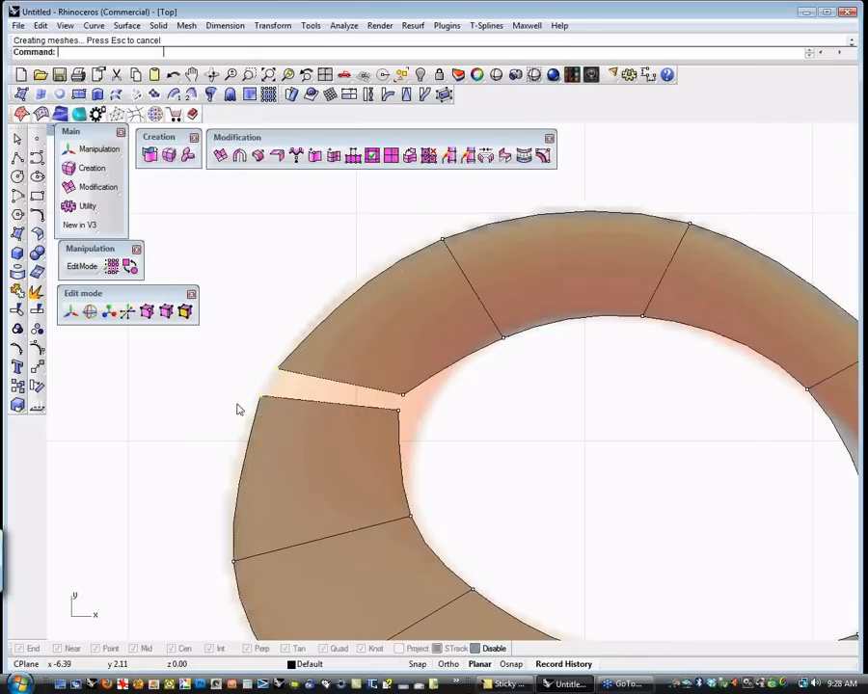
# Weld the outer pair of vertices at their midpoint, and do the same with the inner pair to close the loop
pyautogui.moveTo(239, 343); pyautogui.dragTo(288, 421)
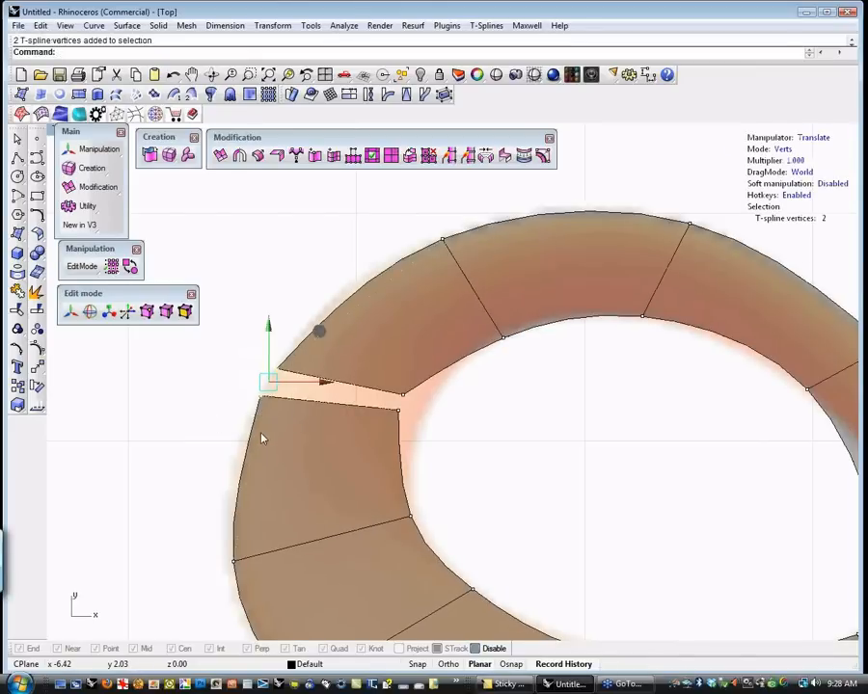
pyautogui.click(449, 157)
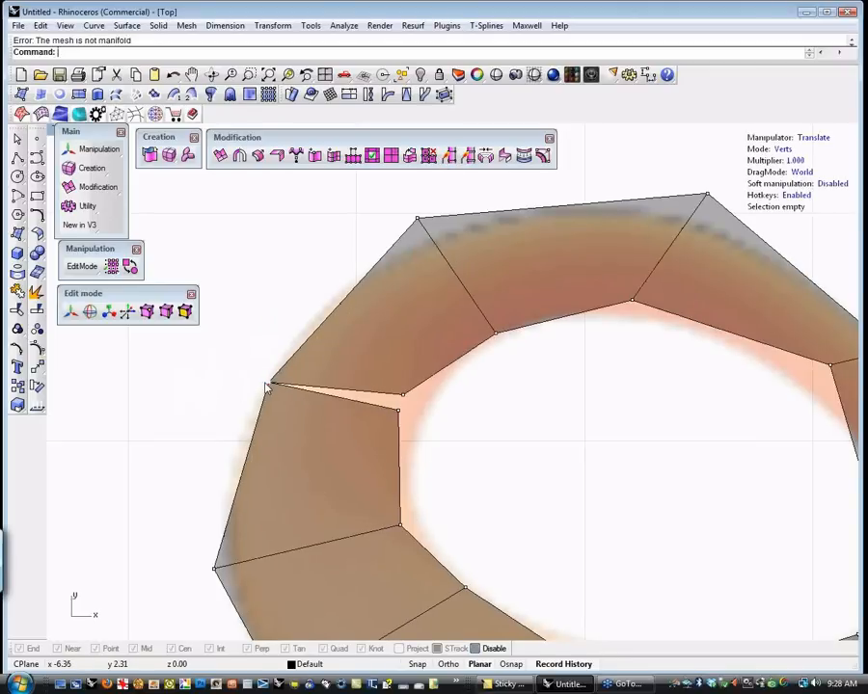
pyautogui.moveTo(463, 393); pyautogui.dragTo(390, 428)
pyautogui.press('Return')
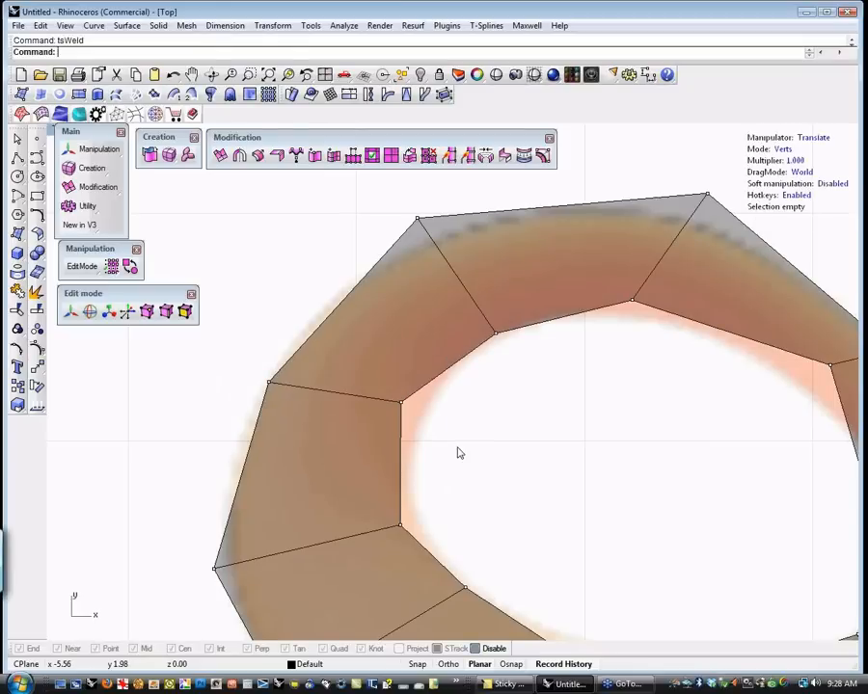
# Nudge the inner loop vertex at the upper shaft side to fit the reference outline, and clear the selection
pyautogui.scroll(-5, 459, 453)
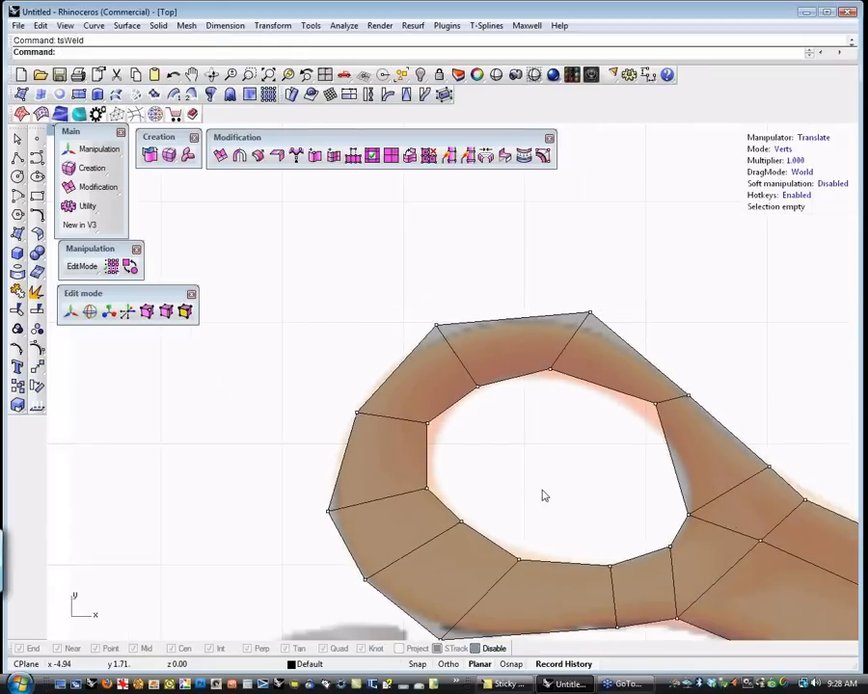
pyautogui.moveTo(498, 465); pyautogui.dragTo(401, 398, button='right')
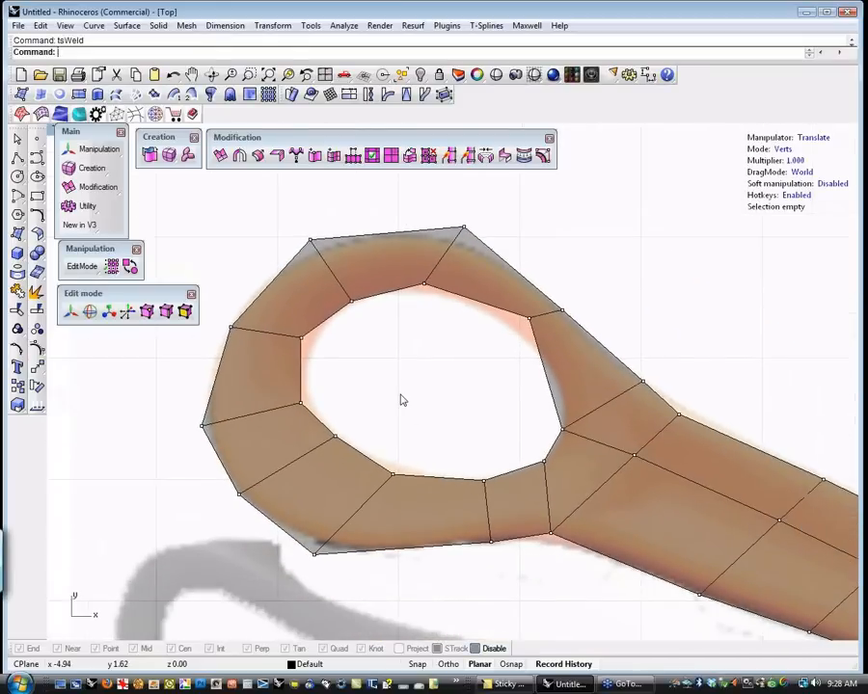
pyautogui.scroll(-2, 416, 403)
pyautogui.scroll(-1, 416, 403)
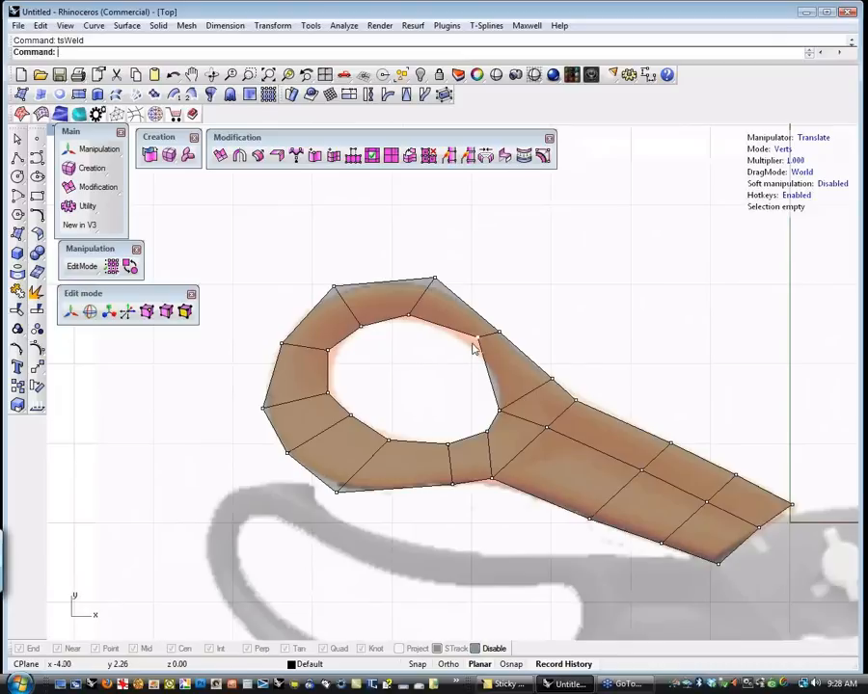
pyautogui.click(475, 341)
pyautogui.moveTo(527, 298); pyautogui.dragTo(526, 296)
pyautogui.click(412, 404)
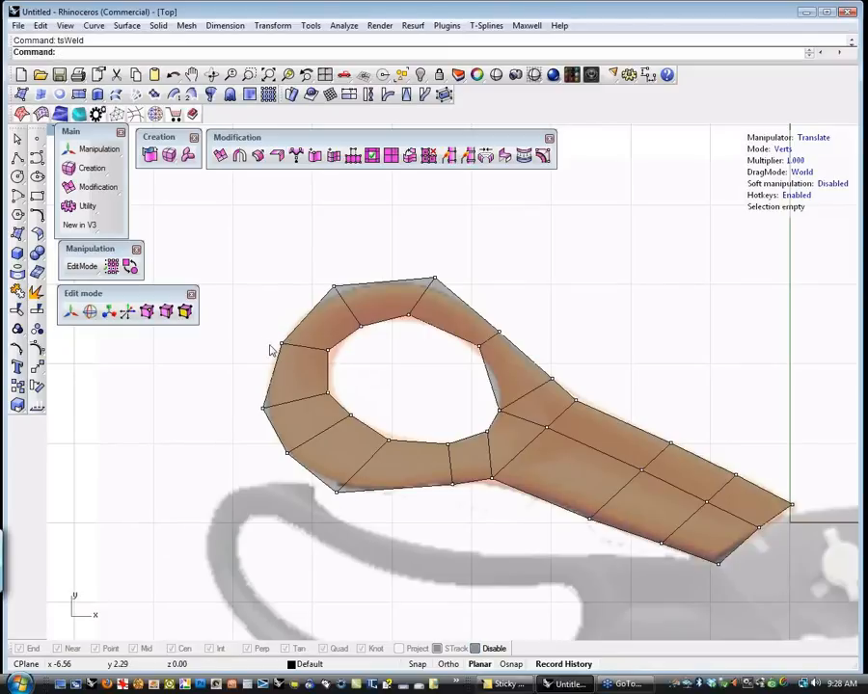
# Undo the last weld of the inner vertex pair at the loop's gap, and weld the pair together again
pyautogui.hotkey('ctrl', 'z')
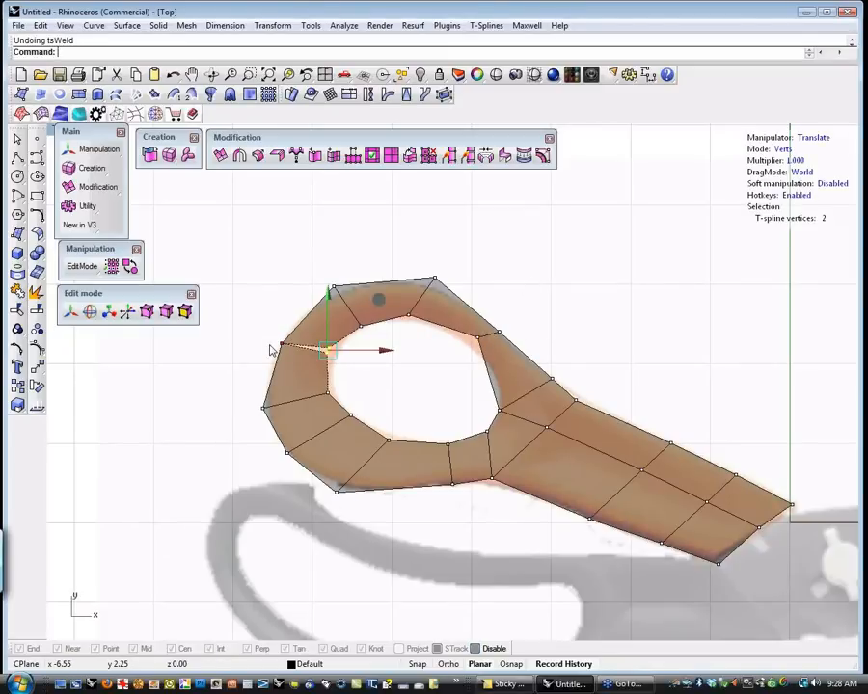
pyautogui.scroll(3, 275, 351)
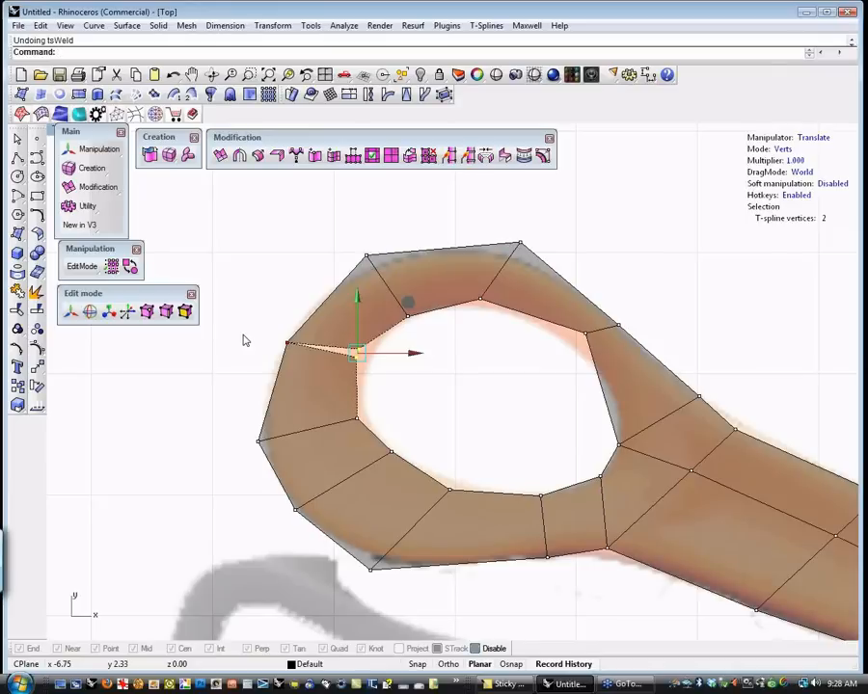
pyautogui.rightClick(422, 398)
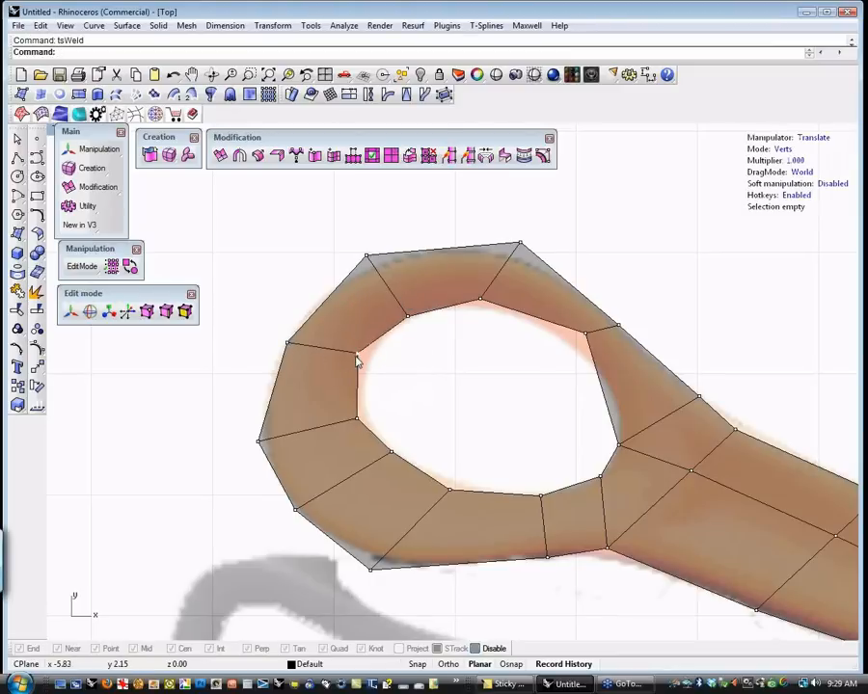
pyautogui.scroll(-2, 455, 389)
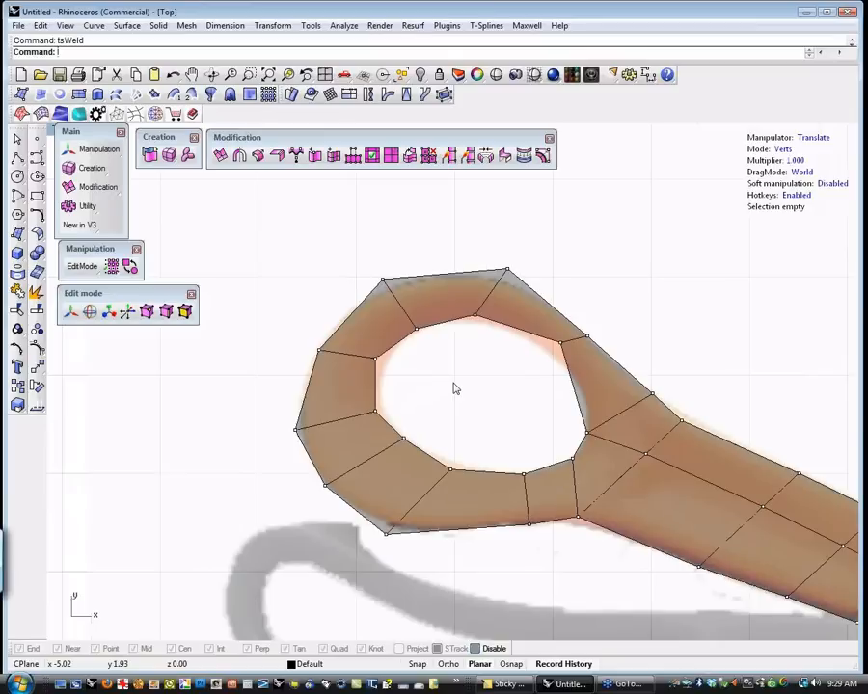
pyautogui.scroll(-2, 456, 389)
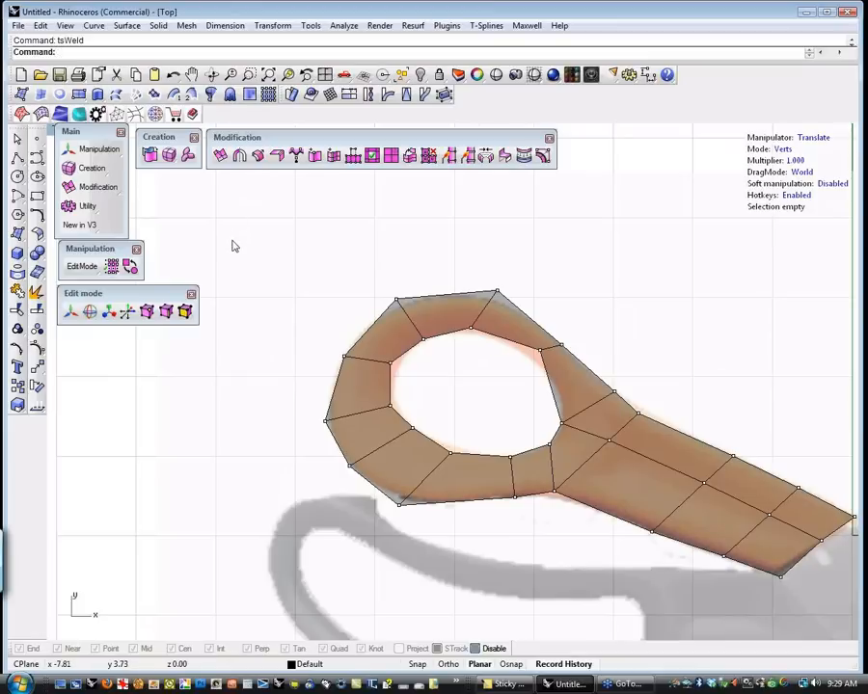
# Toggle the handle T-spline from box display to smooth display
pyautogui.click(128, 267)
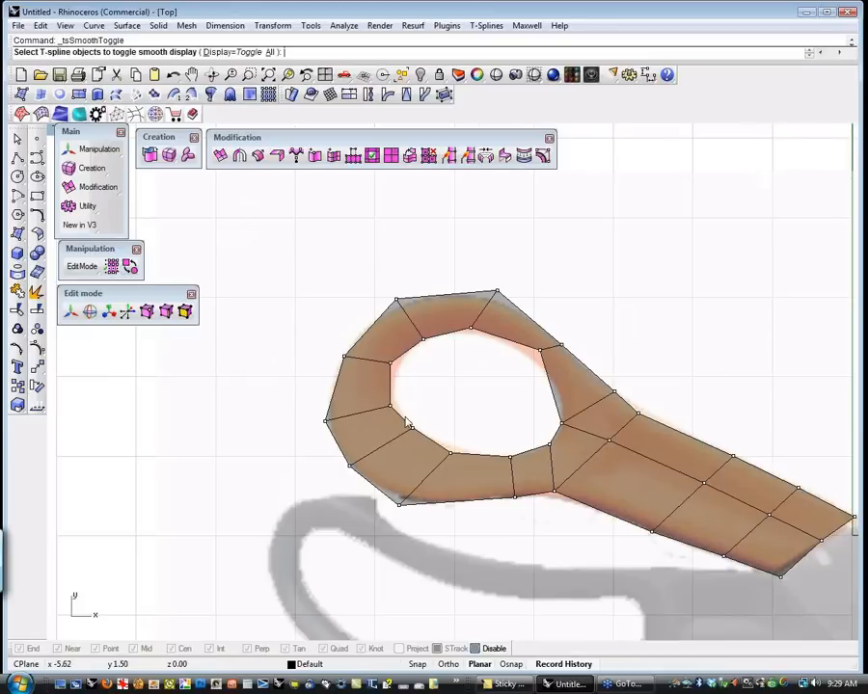
pyautogui.click(411, 431)
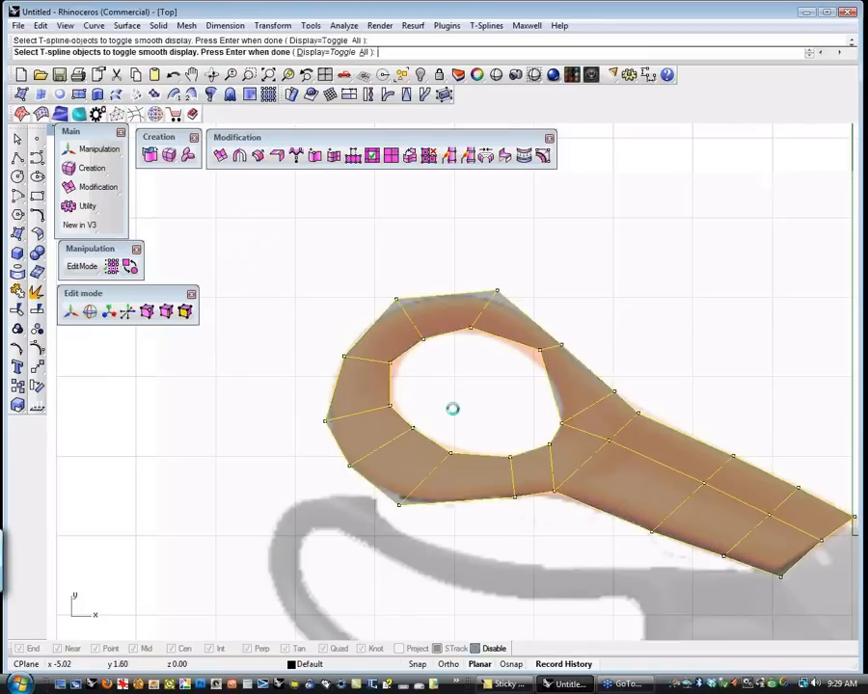
pyautogui.press('Return')
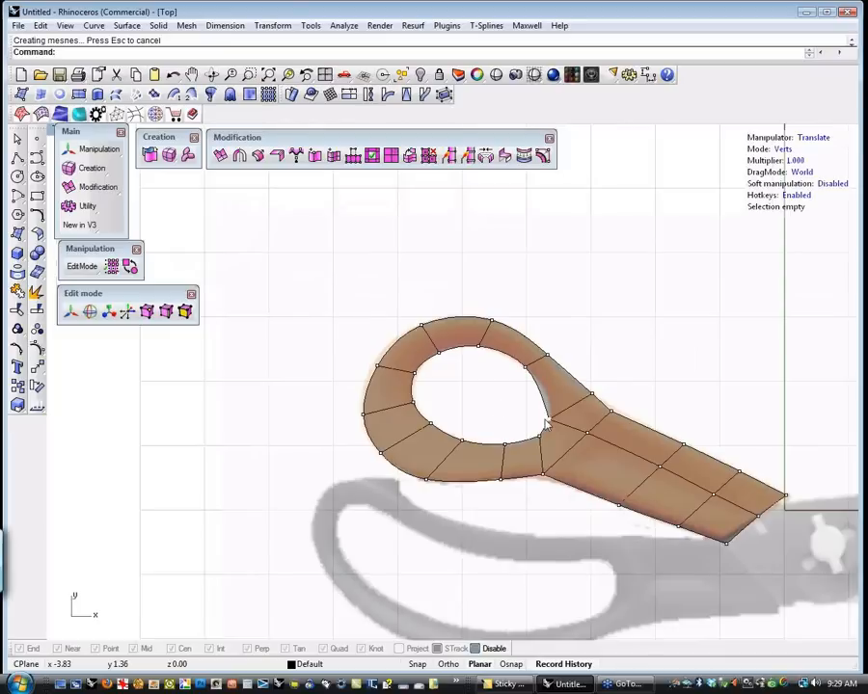
# Nudge the inner loop vertex where the finger loop meets the shaft to fit the reference outline, and clear the selection
pyautogui.click(547, 416)
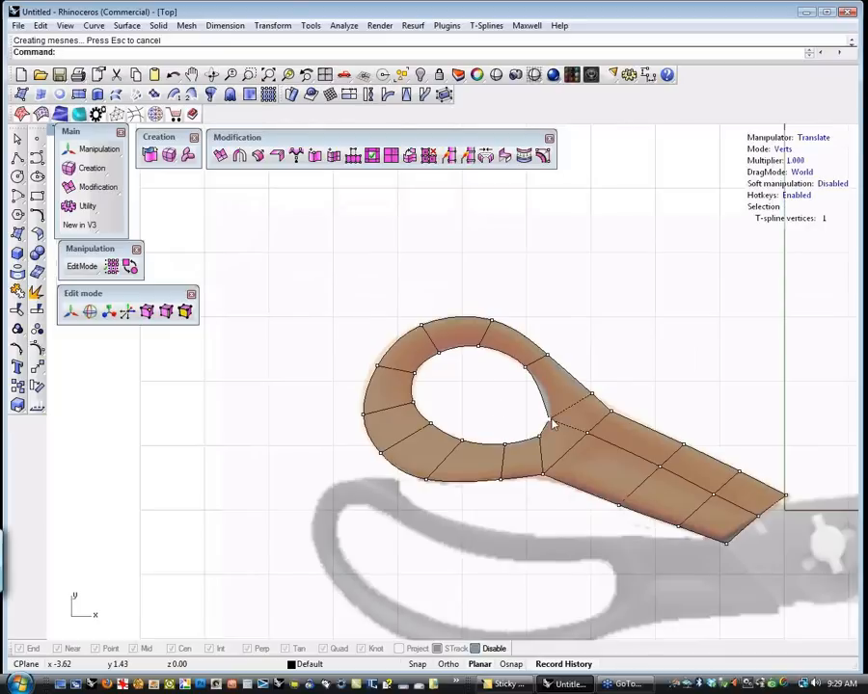
pyautogui.click(603, 368)
pyautogui.moveTo(603, 375); pyautogui.dragTo(603, 372)
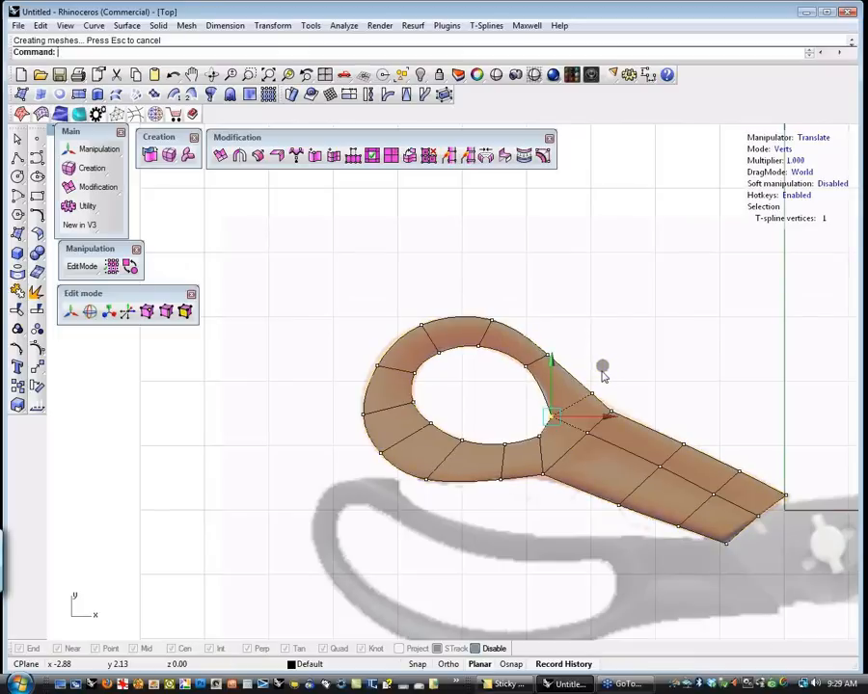
pyautogui.click(458, 522)
# Nudge the outer vertex on the loop's upper-left curve and the upper shaft vertex near the loop to fit the reference outline
pyautogui.click(379, 368)
pyautogui.click(425, 314)
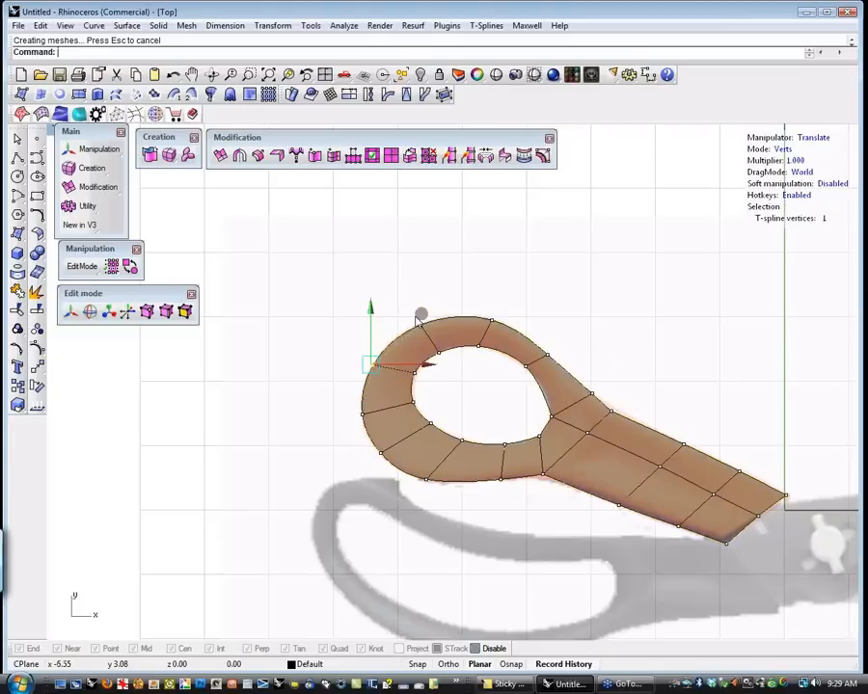
pyautogui.click(244, 405)
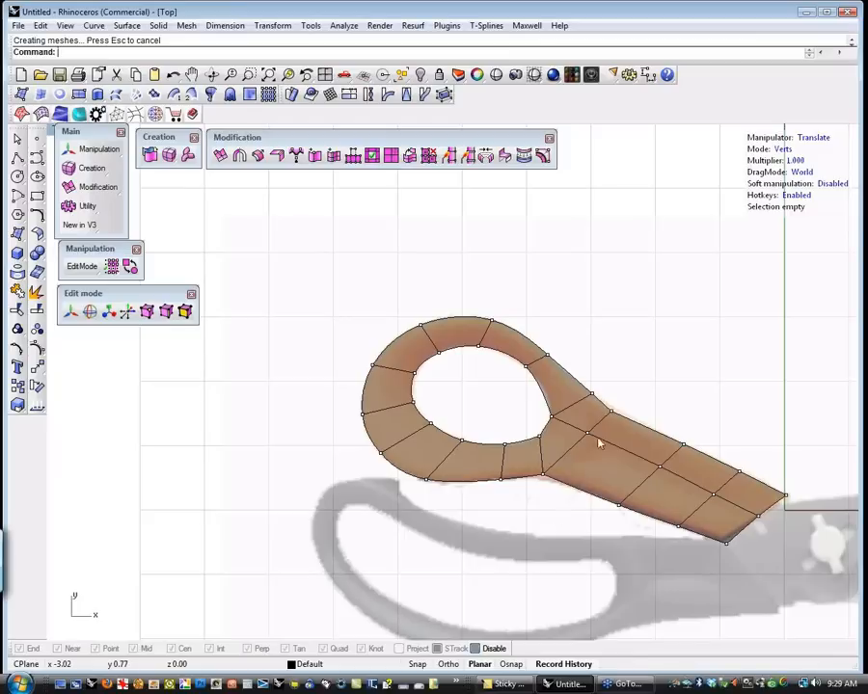
pyautogui.click(612, 415)
pyautogui.click(666, 361)
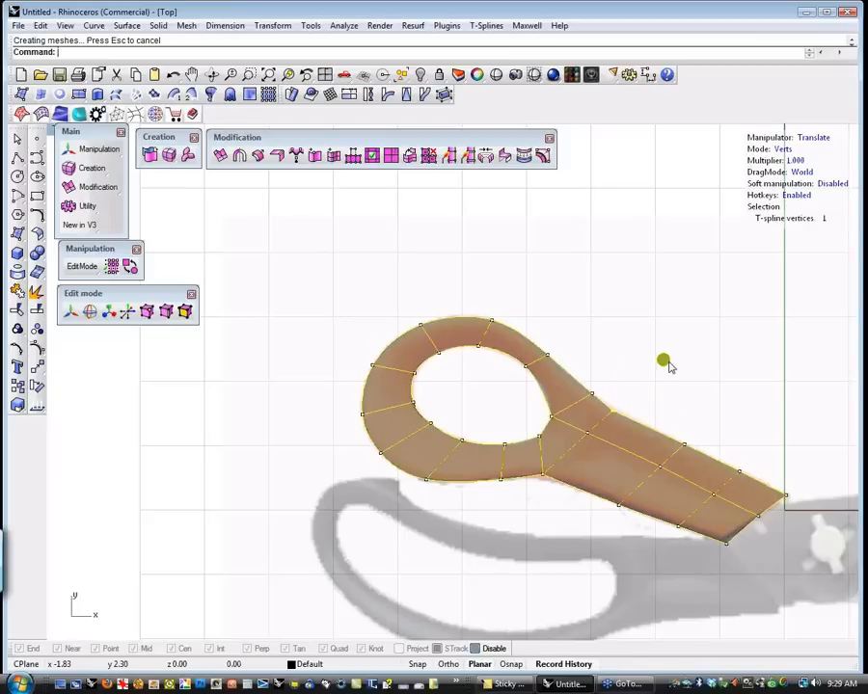
pyautogui.click(737, 426)
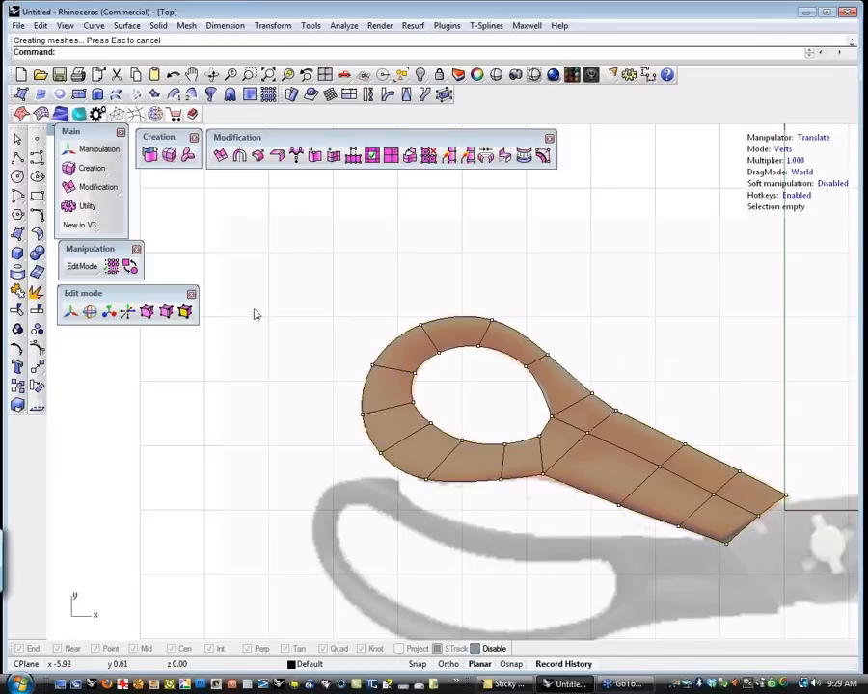
# In the Perspective view, thicken the handle T-spline by about 0.3 with PerVertexNormal direction and no creased edges, and deselect it
pyautogui.press('p')
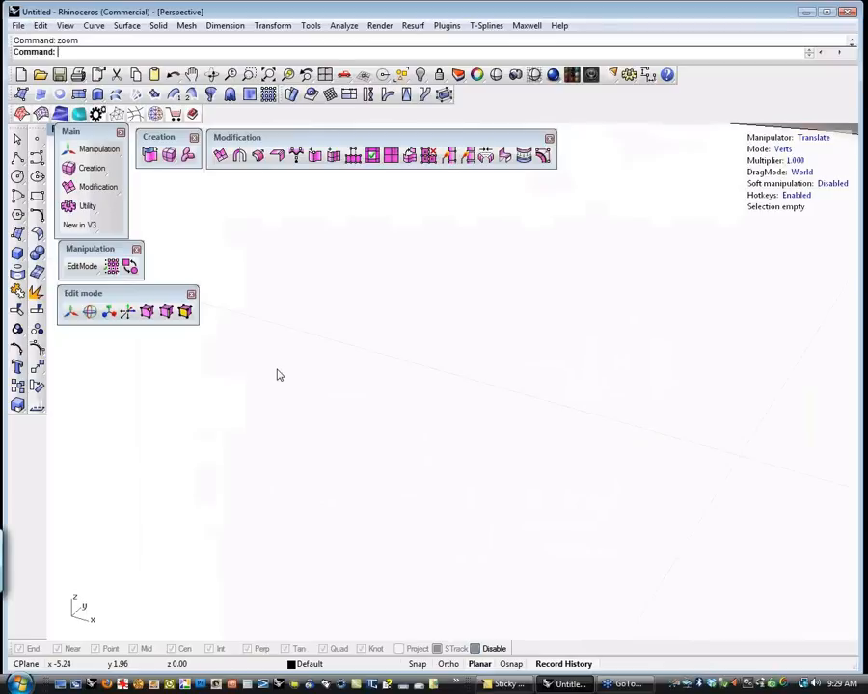
pyautogui.scroll(9, 340, 304)
pyautogui.moveTo(294, 442); pyautogui.dragTo(378, 515, button='right')
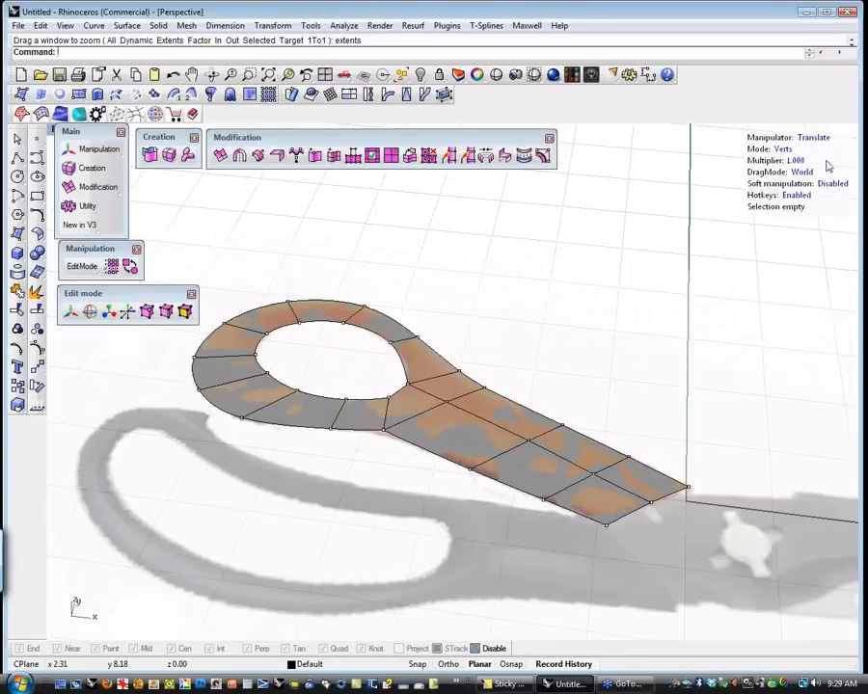
pyautogui.click(783, 149)
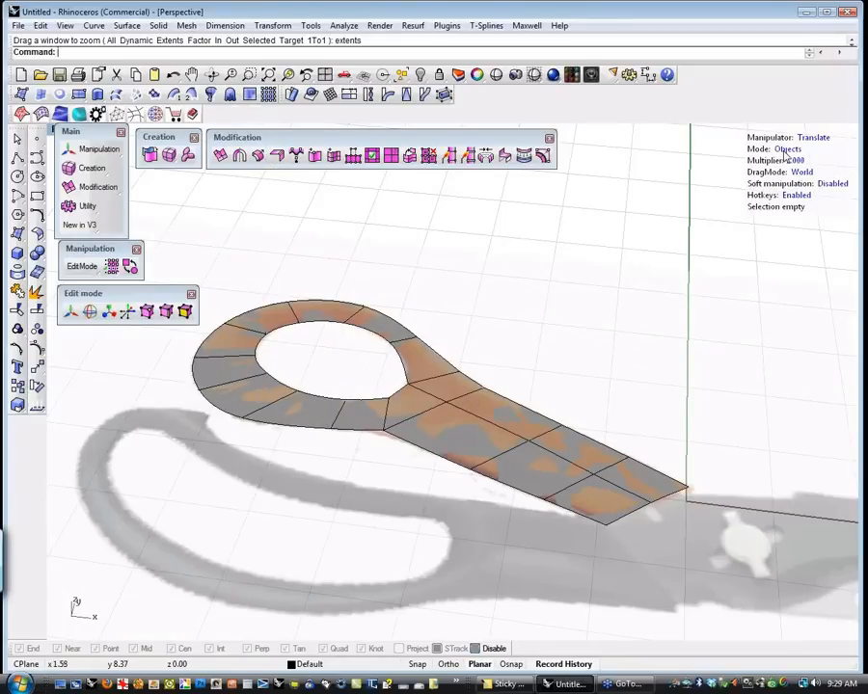
pyautogui.click(275, 156)
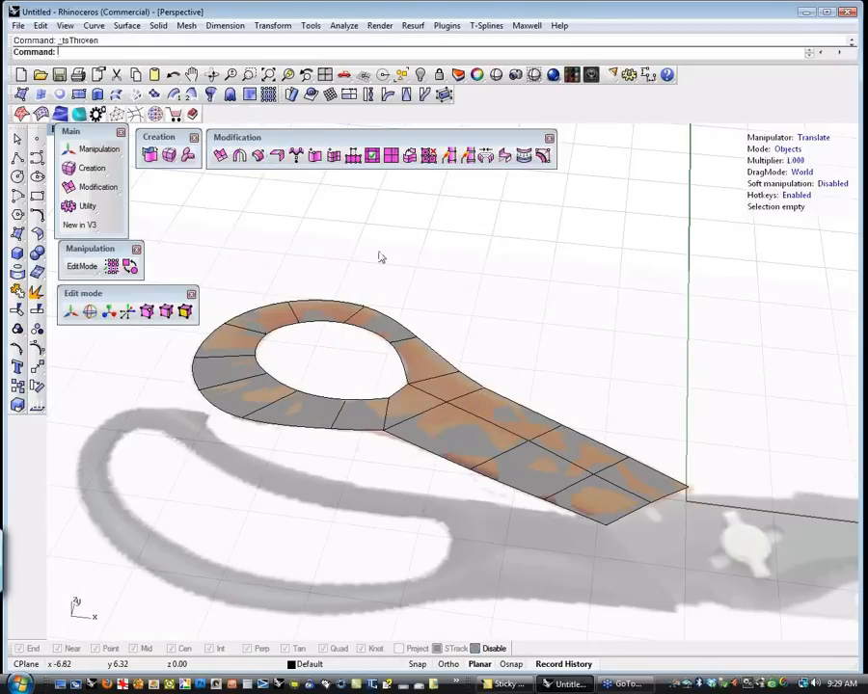
pyautogui.click(437, 403)
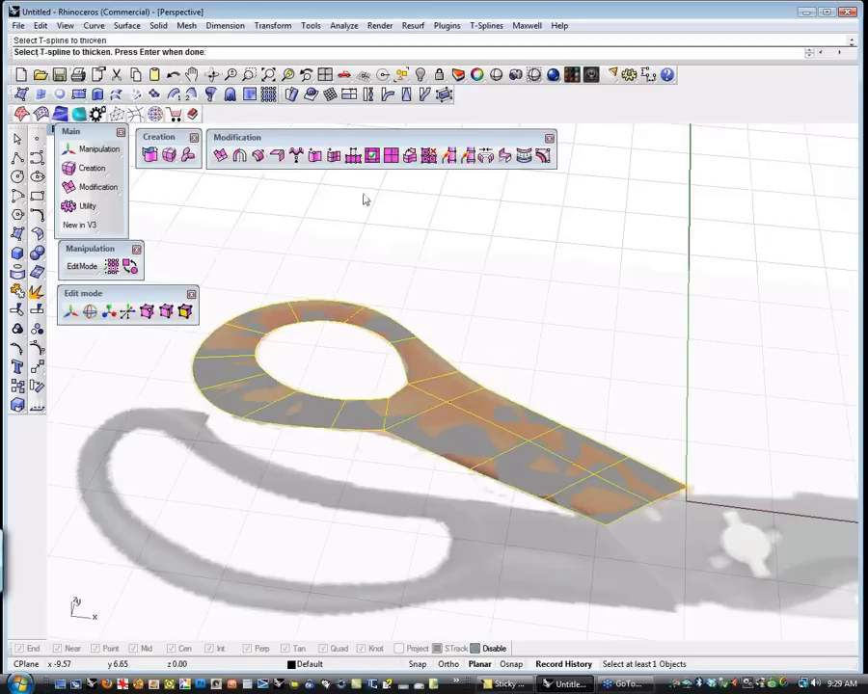
pyautogui.press('Return')
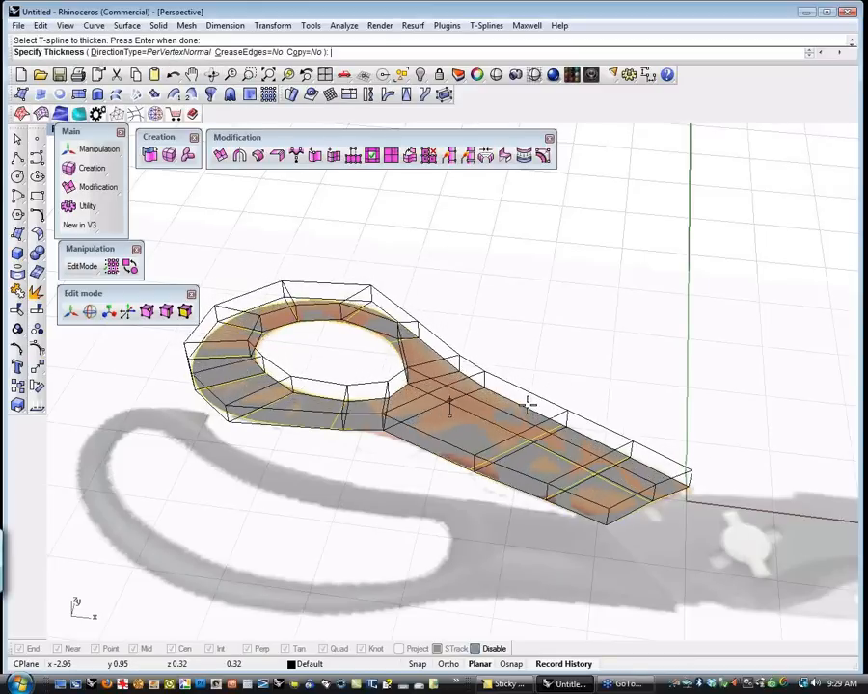
pyautogui.click(529, 405)
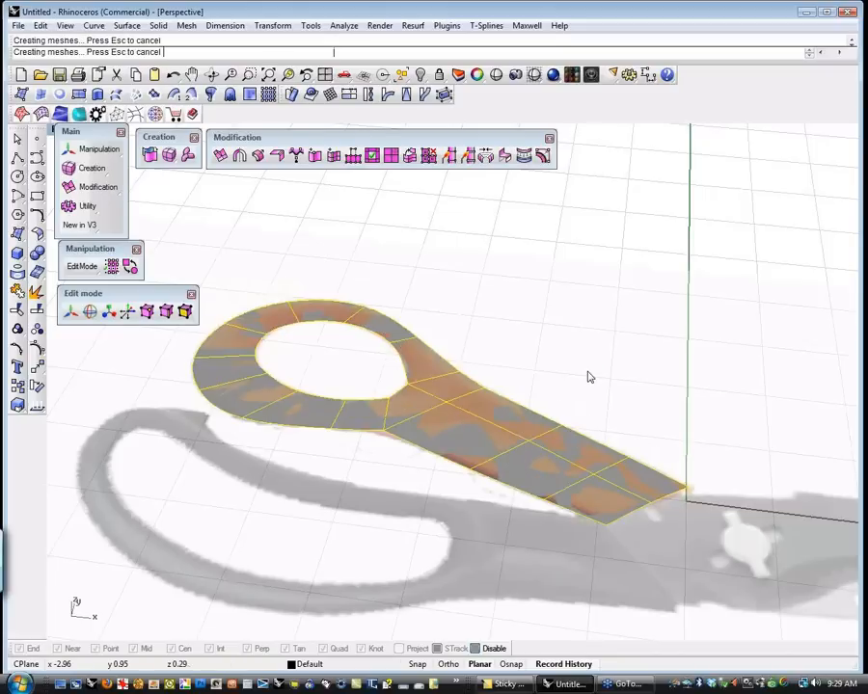
pyautogui.moveTo(535, 346); pyautogui.dragTo(574, 367, button='right')
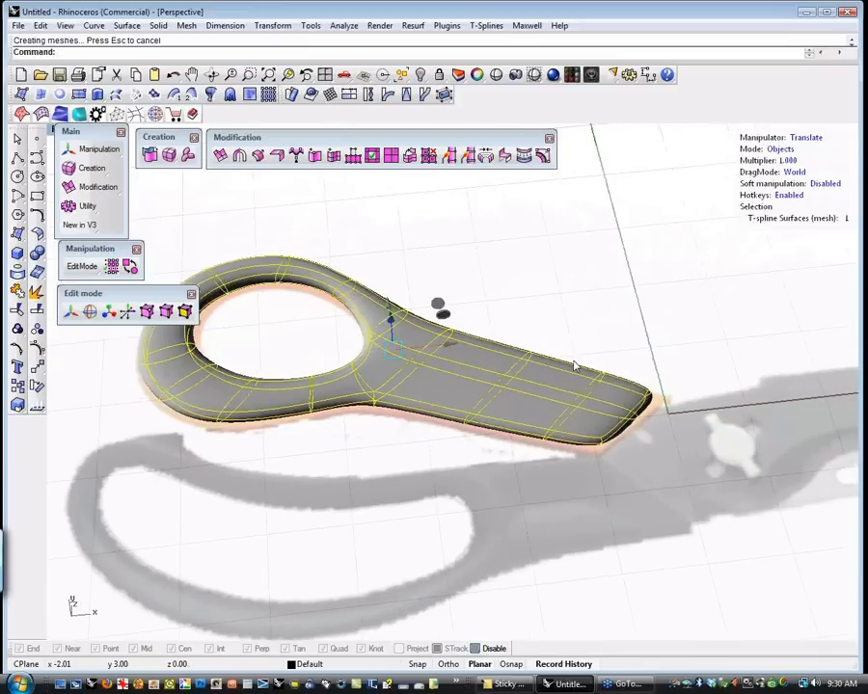
pyautogui.moveTo(386, 443); pyautogui.dragTo(392, 447, button='right')
pyautogui.click(392, 446)
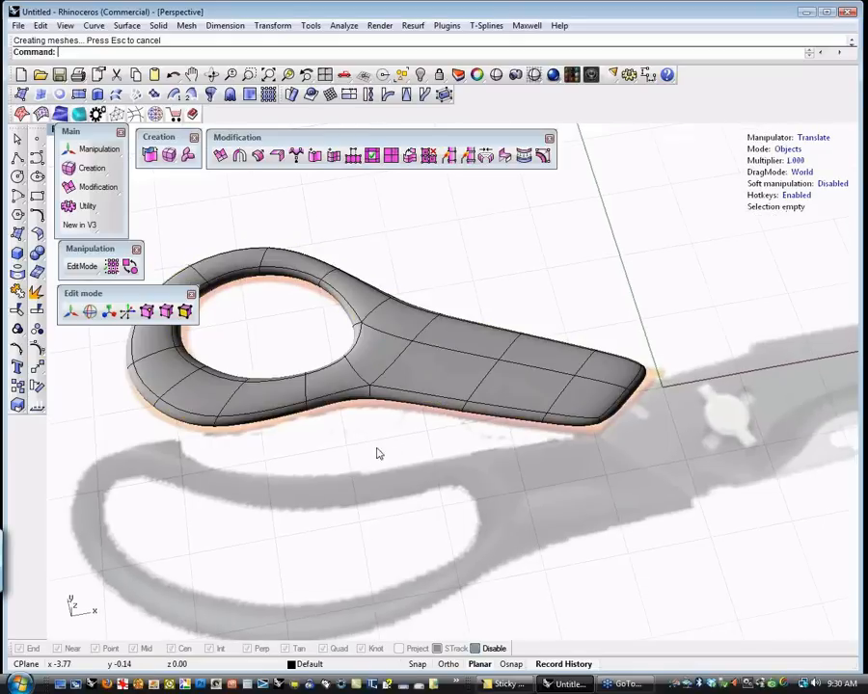
# In the Top view, move the outer vertical edges on the loop's upper-left and far-left sides outward to the reference outline
pyautogui.moveTo(440, 468); pyautogui.dragTo(444, 508, button='right')
pyautogui.hotkey('ctrl', 'F1')
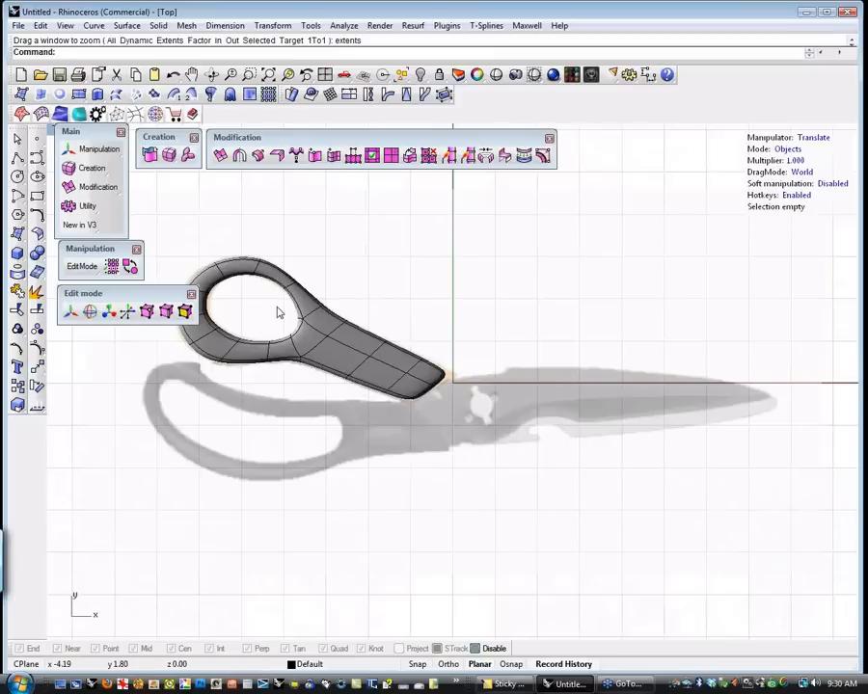
pyautogui.scroll(6, 276, 312)
pyautogui.moveTo(279, 369); pyautogui.dragTo(403, 390, button='right')
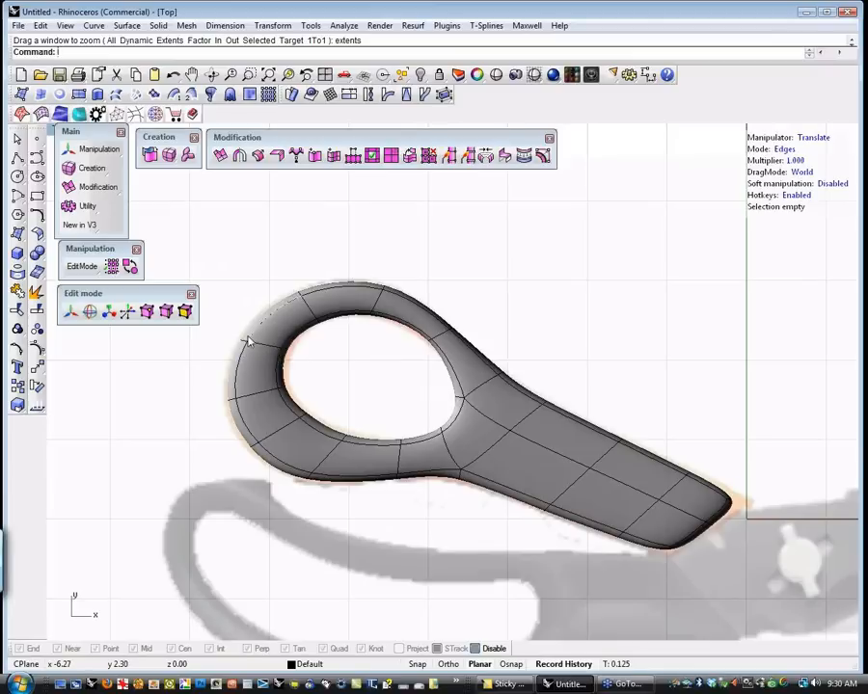
pyautogui.moveTo(206, 315); pyautogui.dragTo(262, 353)
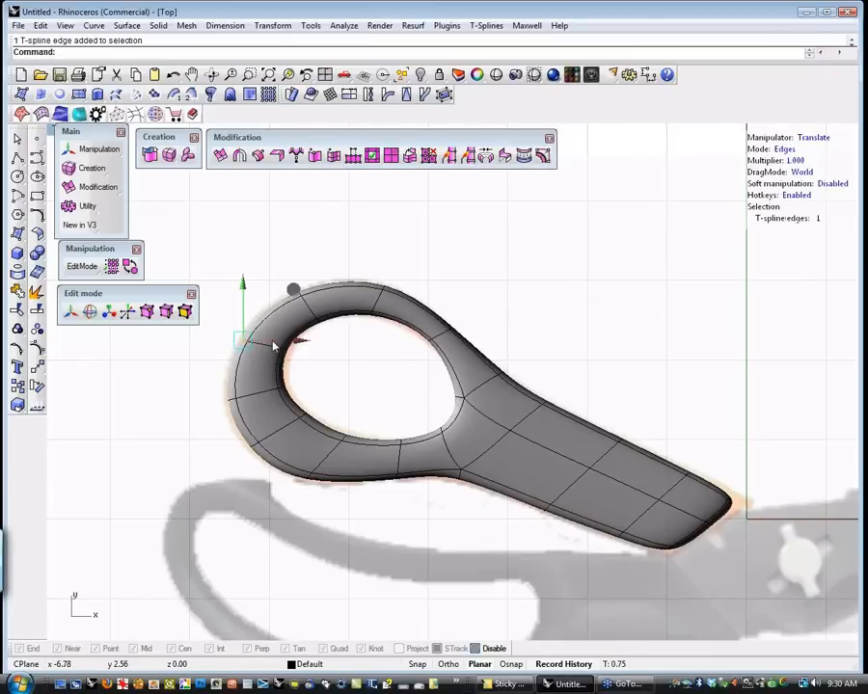
pyautogui.click(291, 294)
pyautogui.moveTo(190, 383); pyautogui.dragTo(259, 413)
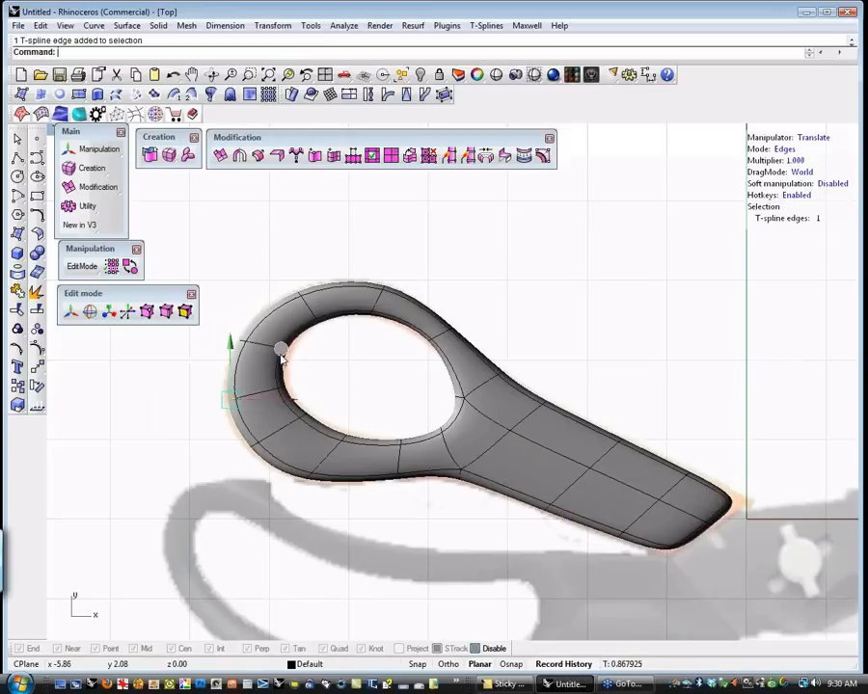
pyautogui.click(279, 355)
pyautogui.click(222, 470)
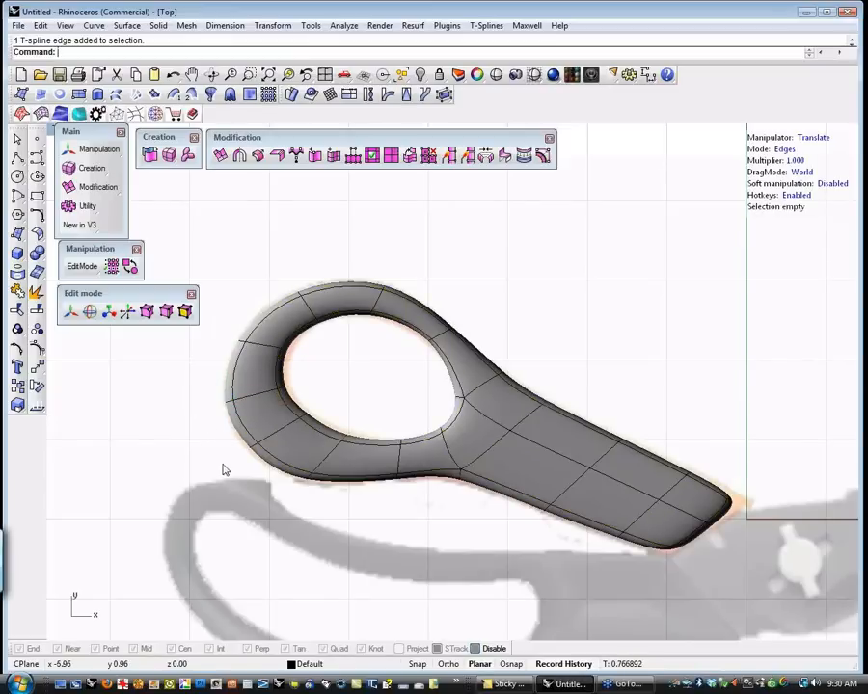
# Move the outer vertical edges on the loop's lower-left curve and underside outward to the reference outline
pyautogui.click(304, 395)
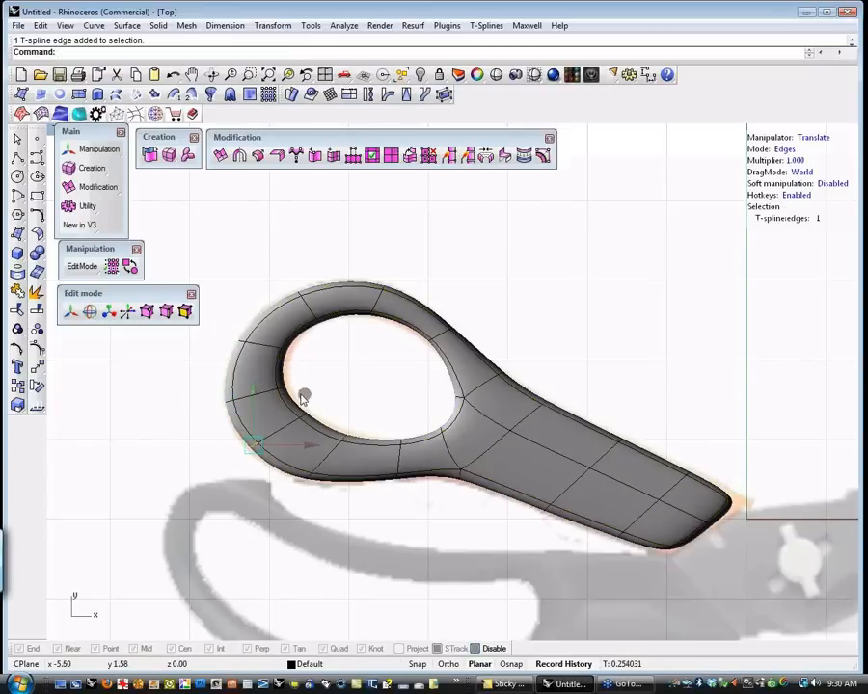
pyautogui.click(303, 398)
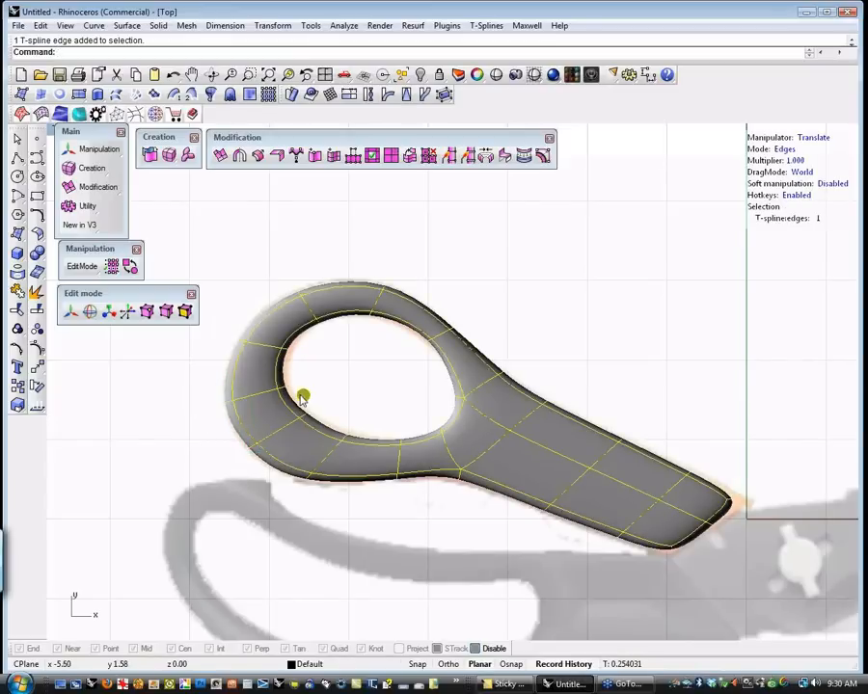
pyautogui.click(337, 511)
pyautogui.click(357, 441)
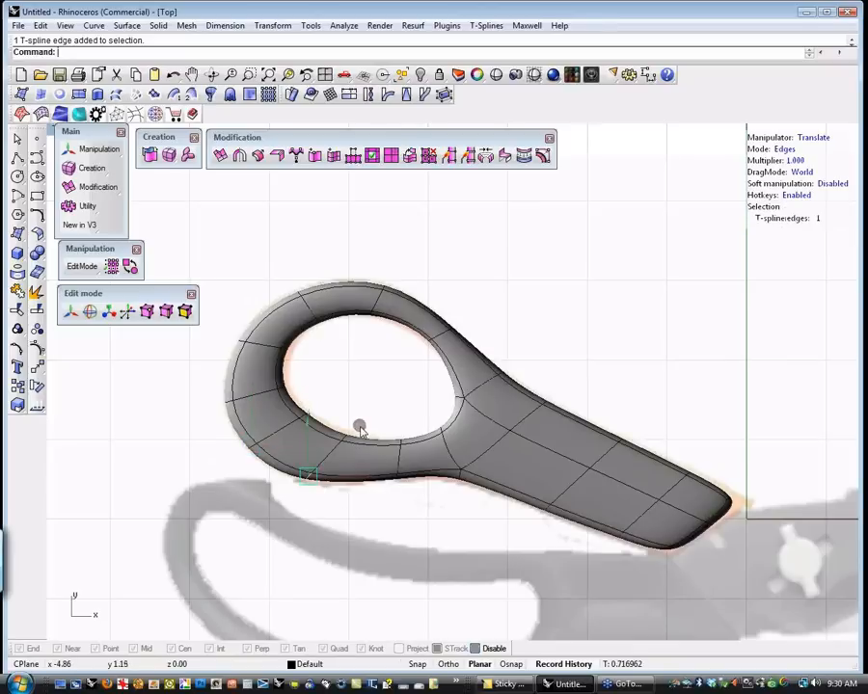
pyautogui.click(360, 431)
pyautogui.click(384, 508)
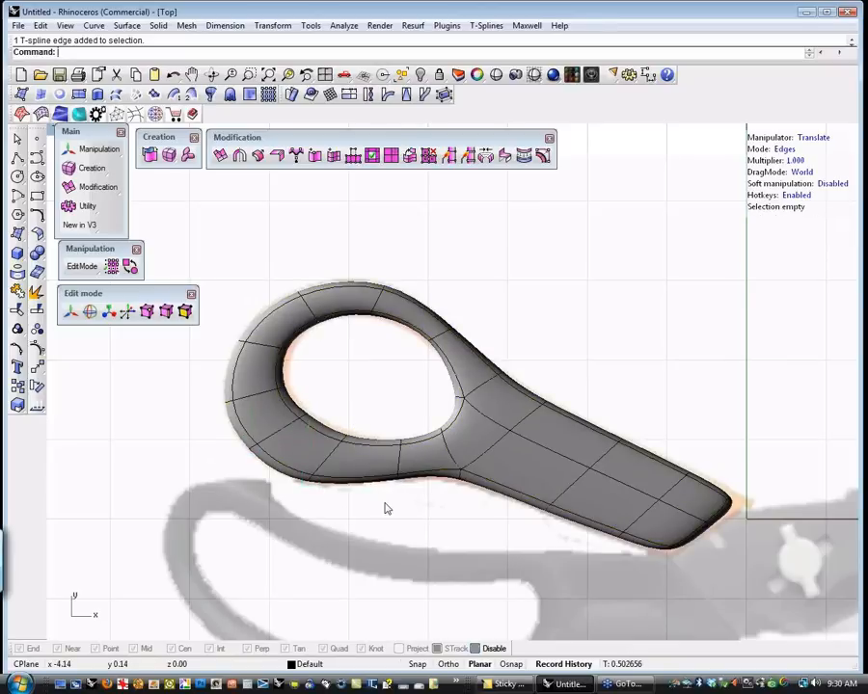
# Nudge the lower outer edges where the finger loop joins the shaft to fit the reference outline, and clear the selection
pyautogui.click(397, 479)
pyautogui.moveTo(446, 427); pyautogui.dragTo(444, 429)
pyautogui.moveTo(438, 510); pyautogui.dragTo(560, 569)
pyautogui.click(559, 569)
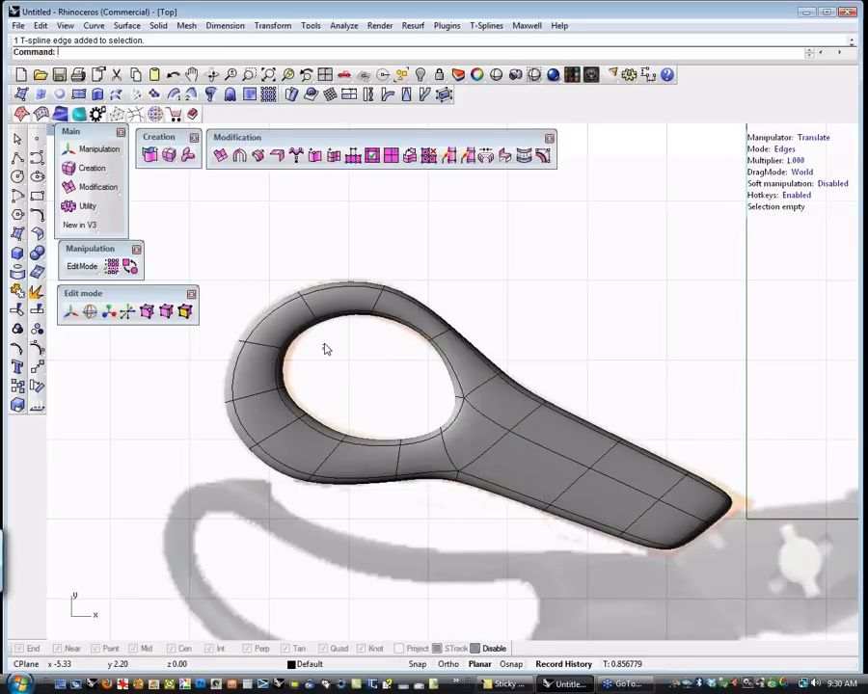
# Nudge the inner vertical edges on the finger loop's upper-left and upper-right sides to the reference outline, one at a time
pyautogui.doubleClick(280, 355)
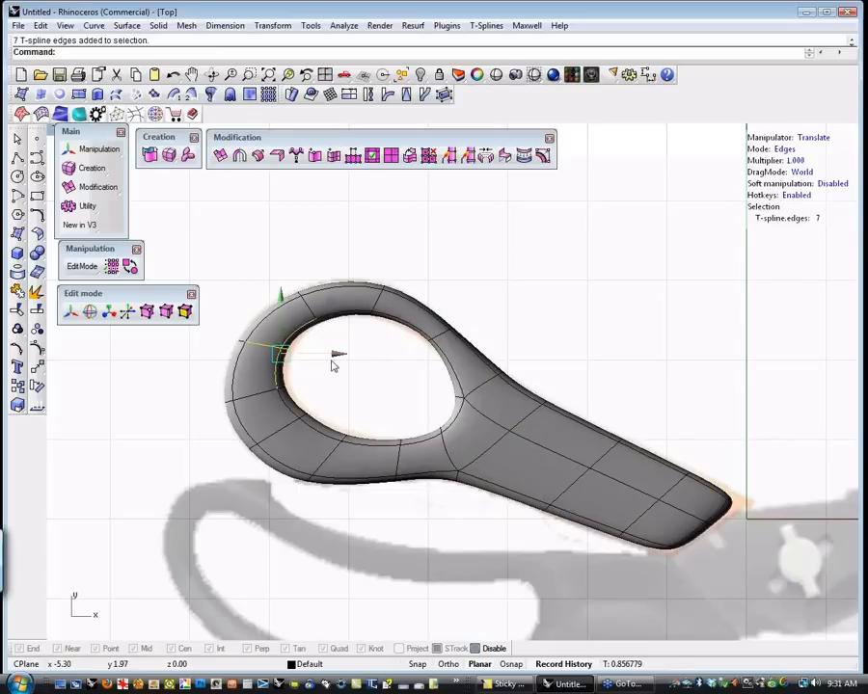
pyautogui.keyDown('ctrl'); pyautogui.moveTo(315, 232); pyautogui.dragTo(304, 329); pyautogui.keyUp('ctrl')
pyautogui.keyDown('ctrl'); pyautogui.moveTo(253, 269); pyautogui.dragTo(236, 352); pyautogui.keyUp('ctrl')
pyautogui.keyDown('ctrl'); pyautogui.moveTo(339, 347); pyautogui.dragTo(245, 373); pyautogui.keyUp('ctrl')
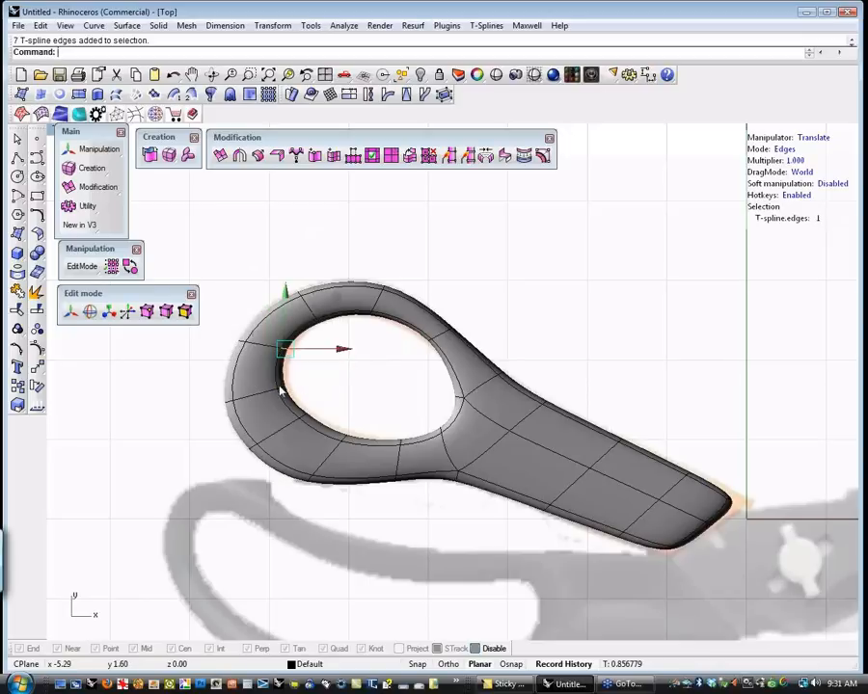
pyautogui.click(344, 300)
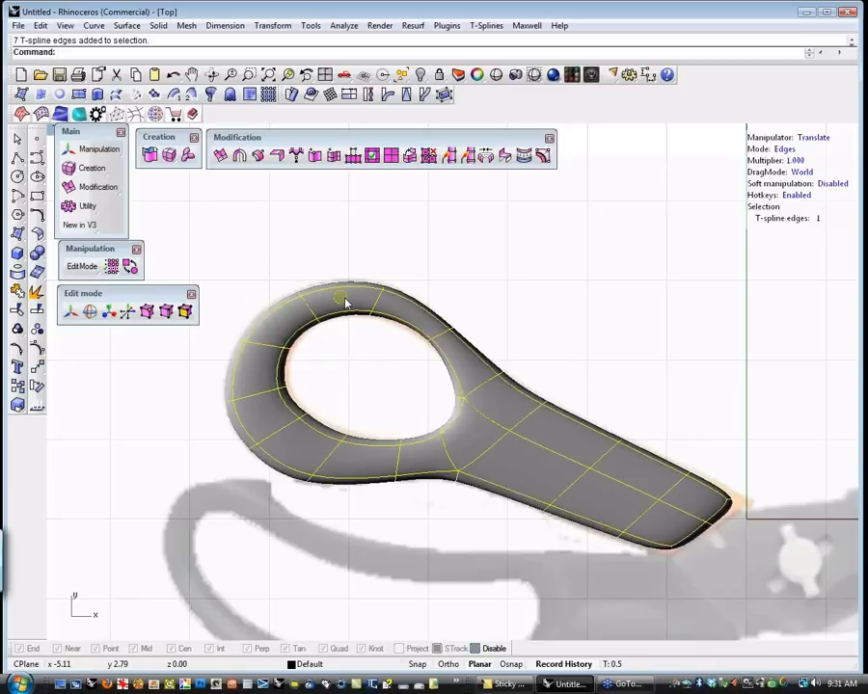
pyautogui.click(386, 396)
pyautogui.moveTo(403, 368); pyautogui.dragTo(472, 294)
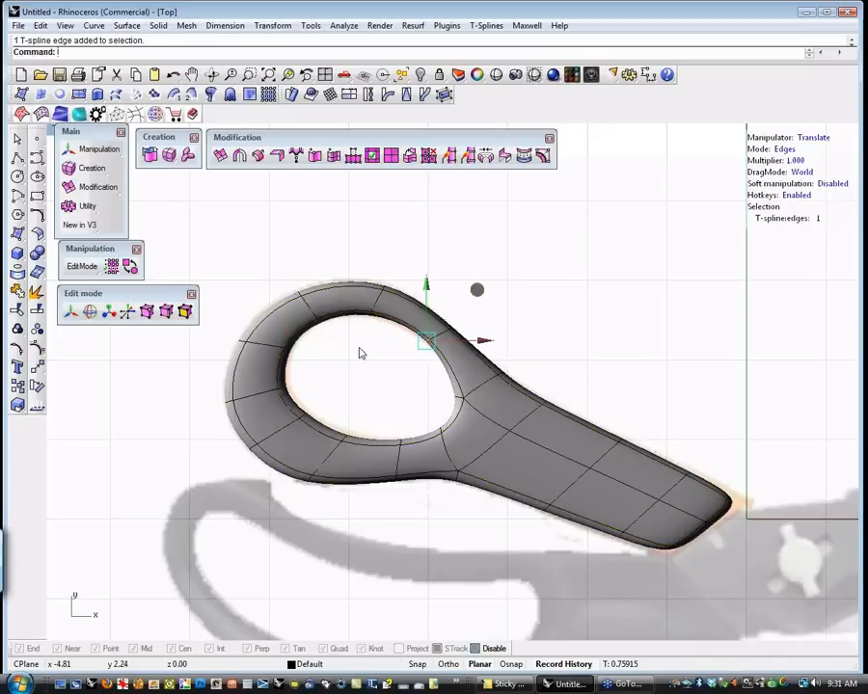
pyautogui.click(359, 353)
# Rotate the radial edges crossing the loop's top and its lower-left underside slightly to even out their flow around the ring
pyautogui.moveTo(350, 243); pyautogui.dragTo(389, 361)
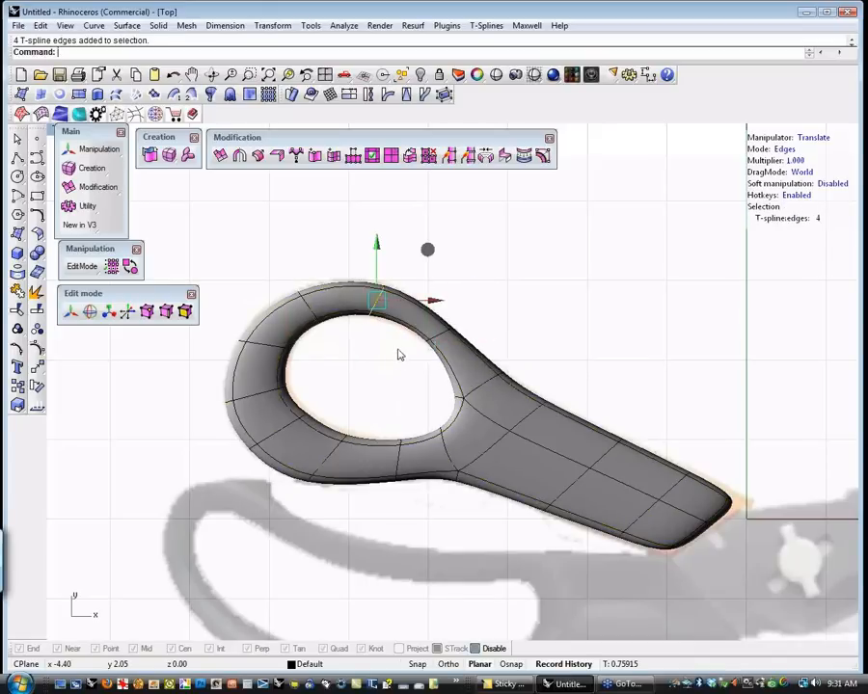
pyautogui.press('e')
pyautogui.moveTo(418, 251); pyautogui.dragTo(409, 248)
pyautogui.click(504, 265)
pyautogui.moveTo(281, 504); pyautogui.dragTo(372, 467)
pyautogui.moveTo(349, 528); pyautogui.dragTo(353, 524)
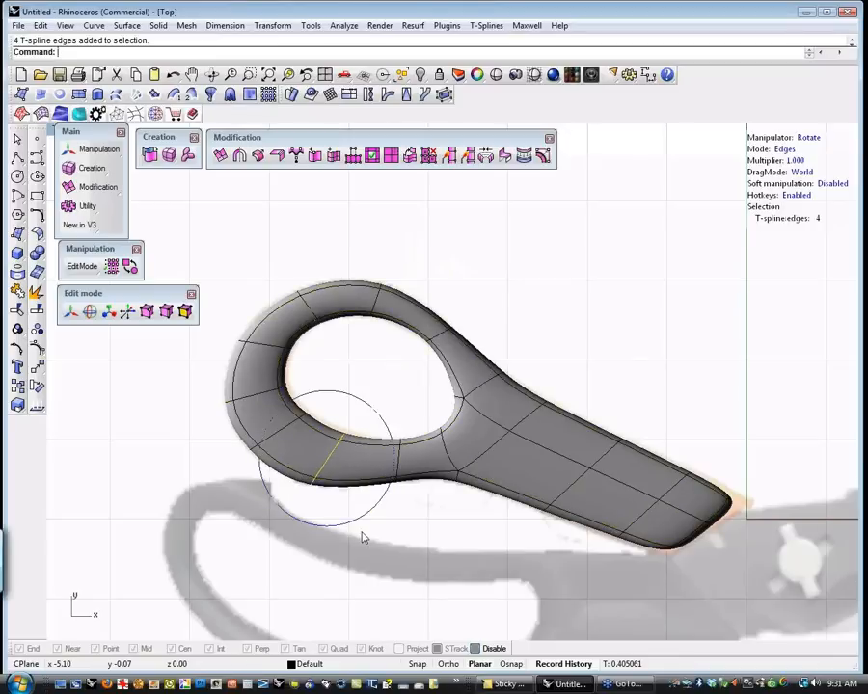
pyautogui.click(396, 546)
# Nudge the inner and outer vertical edges at the loop's lower-left underside to fit the reference outline, and clear the selection
pyautogui.moveTo(320, 383); pyautogui.dragTo(359, 432)
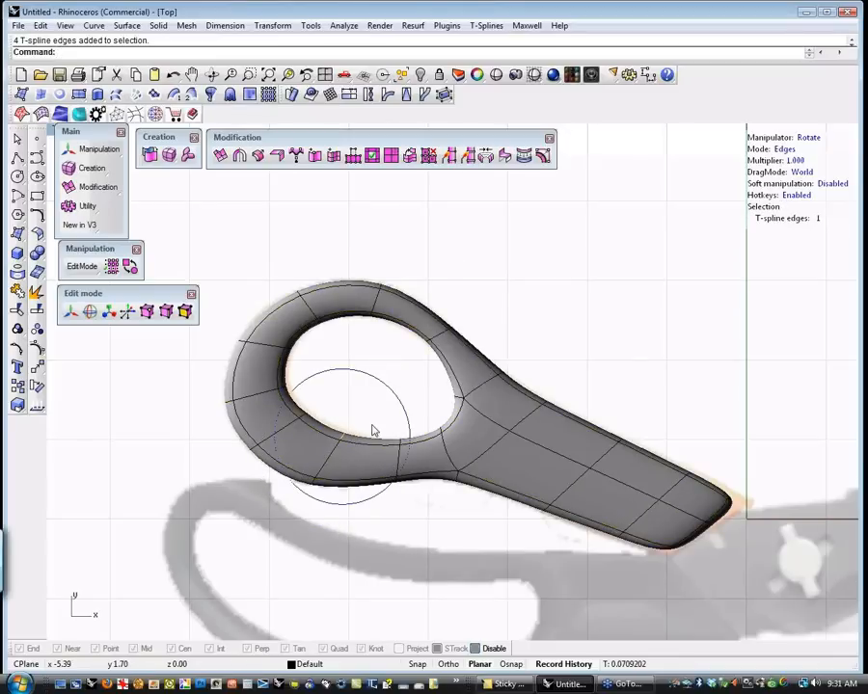
pyautogui.press('w')
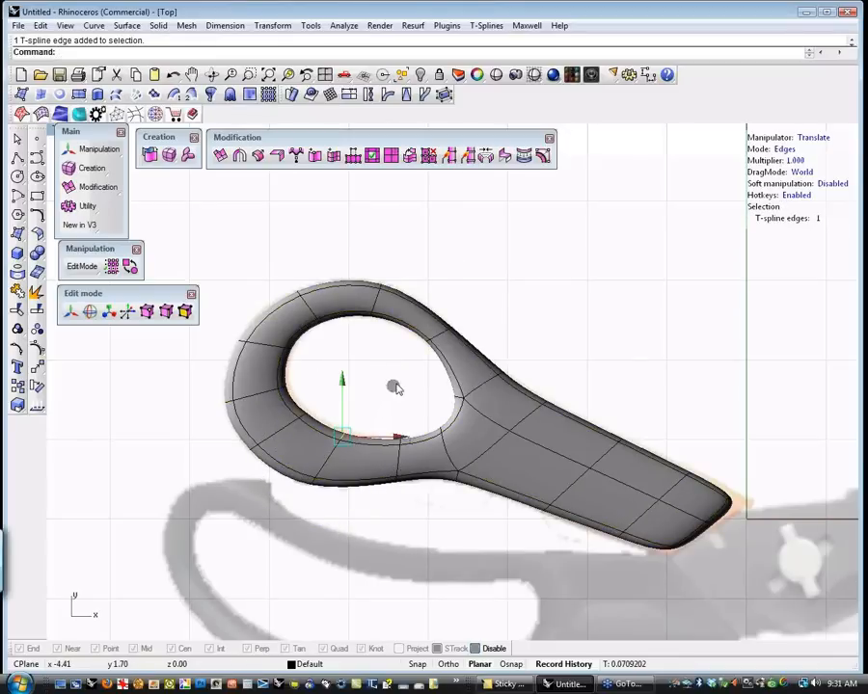
pyautogui.click(395, 386)
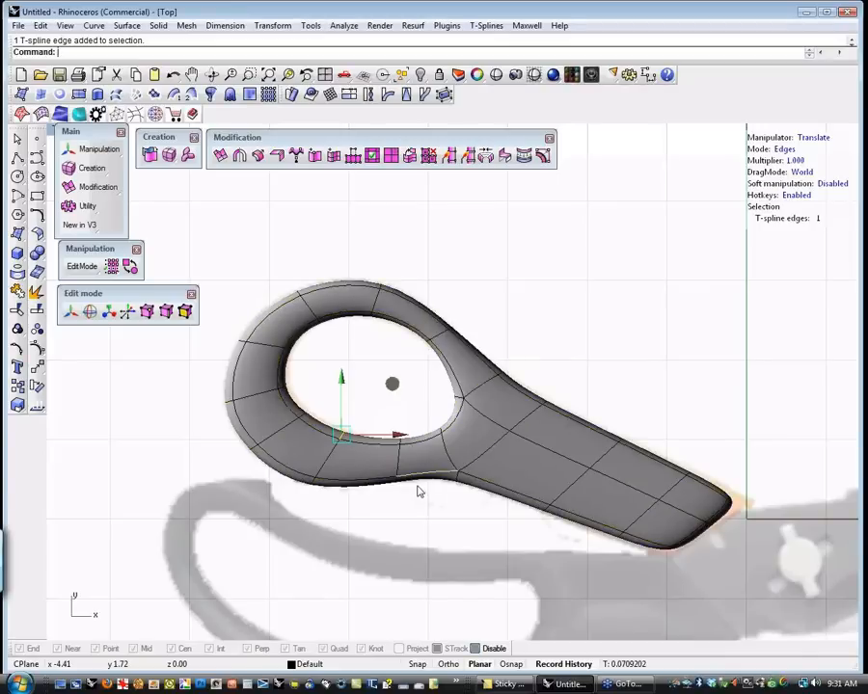
pyautogui.click(390, 530)
pyautogui.moveTo(290, 512); pyautogui.dragTo(367, 439)
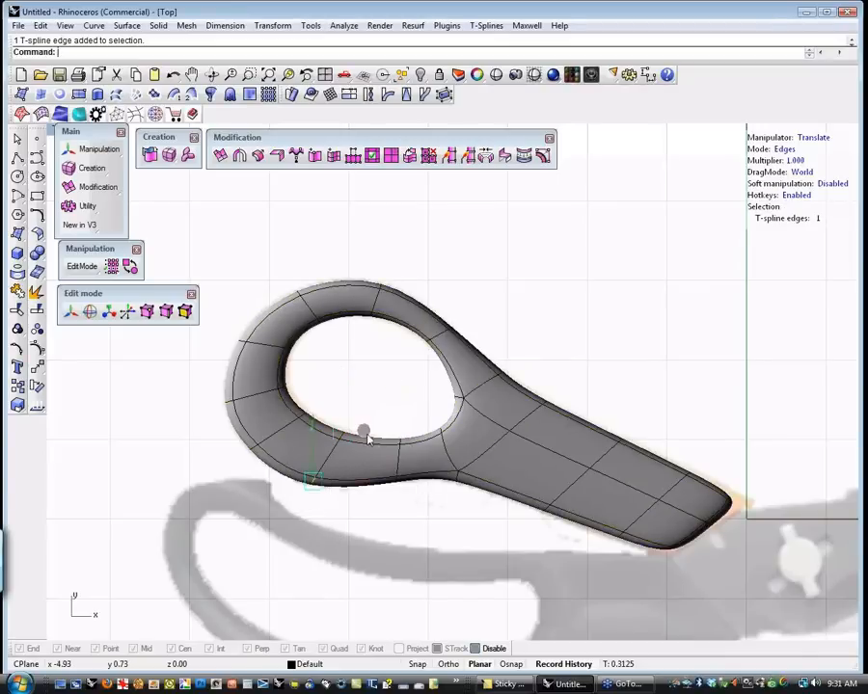
pyautogui.click(365, 431)
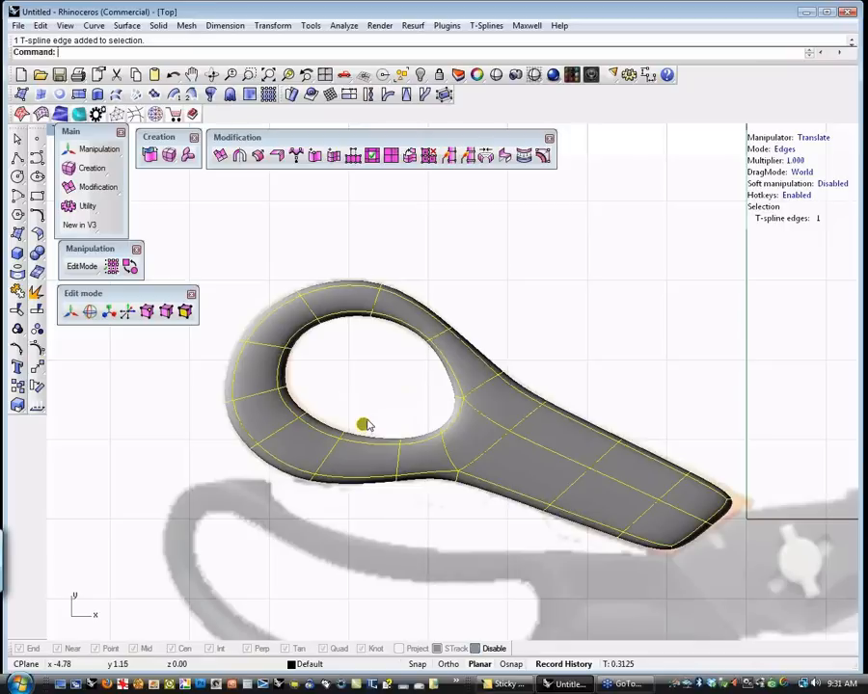
pyautogui.moveTo(368, 422); pyautogui.dragTo(362, 427)
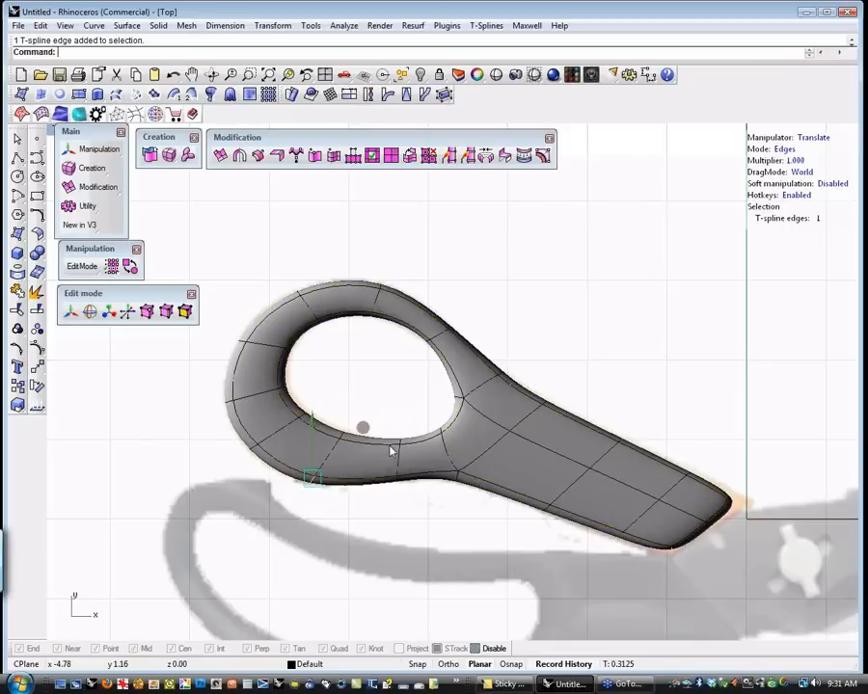
pyautogui.click(361, 513)
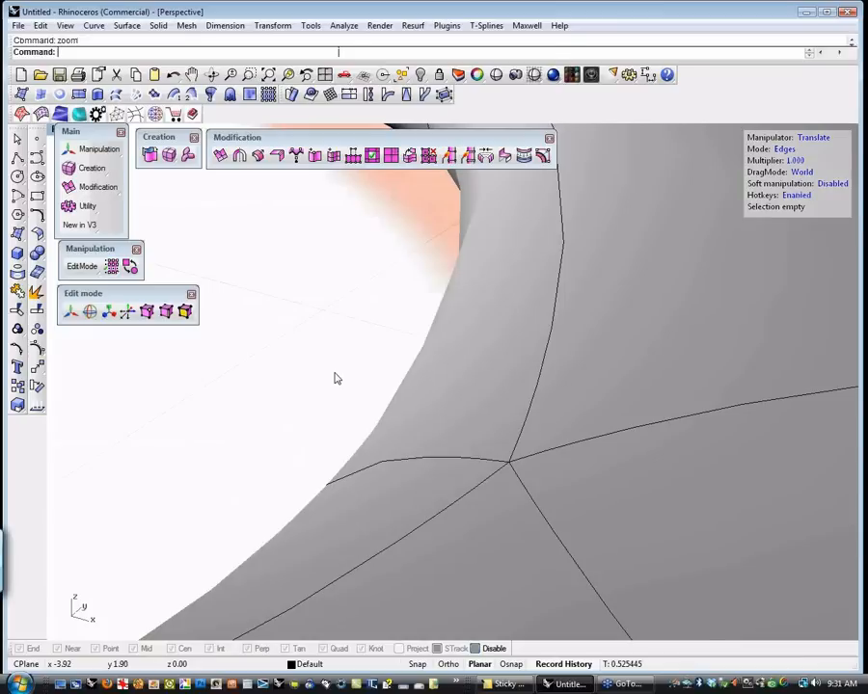
# Zoom the Perspective view to extents and examine the thickened handle and the edges around its outer rim
pyautogui.hotkey('ctrl', 'shift', 'e')
pyautogui.moveTo(319, 375); pyautogui.dragTo(342, 383, button='right')
pyautogui.scroll(5, 302, 329)
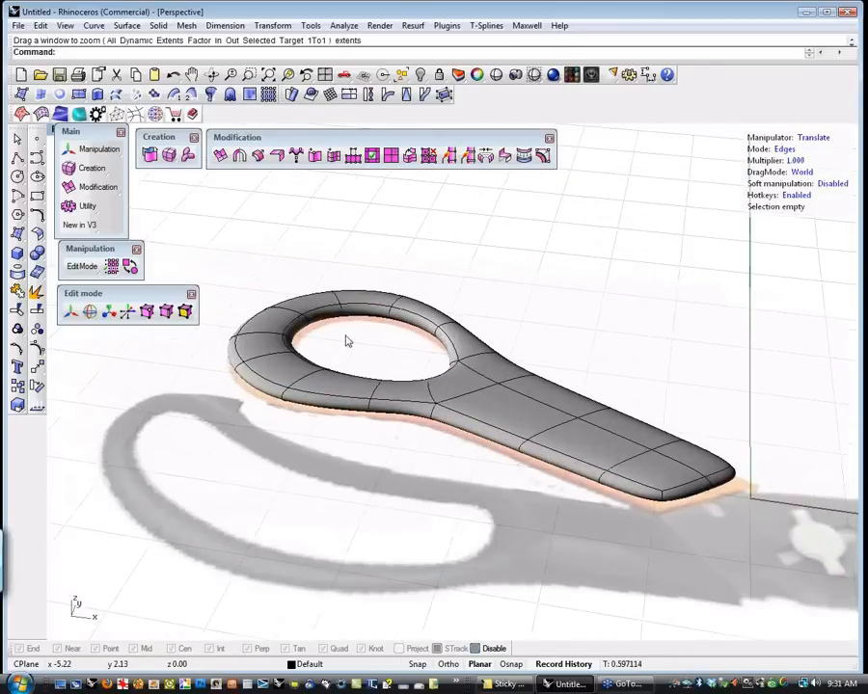
pyautogui.keyDown('shift'); pyautogui.moveTo(348, 341); pyautogui.dragTo(392, 405, button='right'); pyautogui.keyUp('shift')
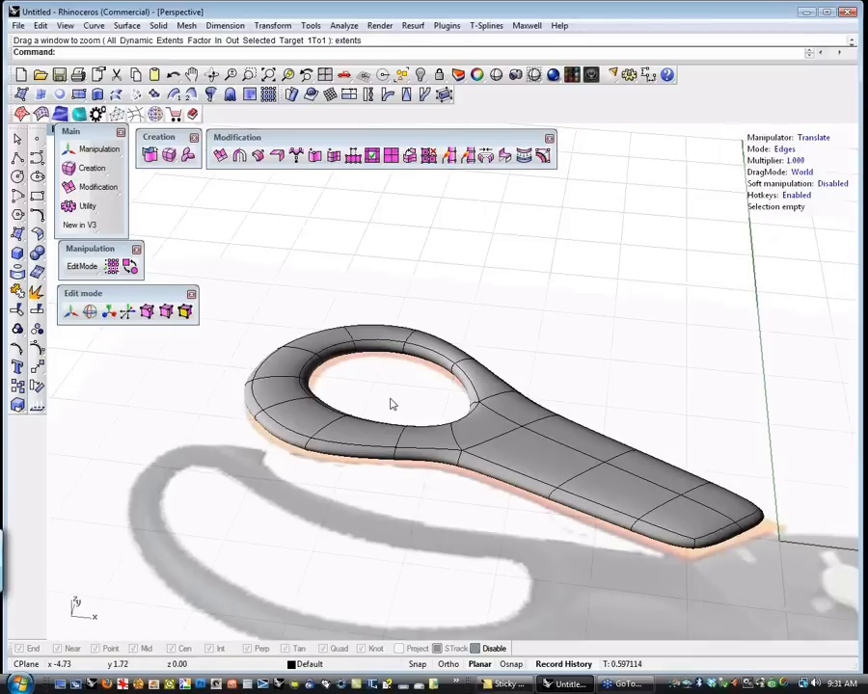
pyautogui.doubleClick(392, 426)
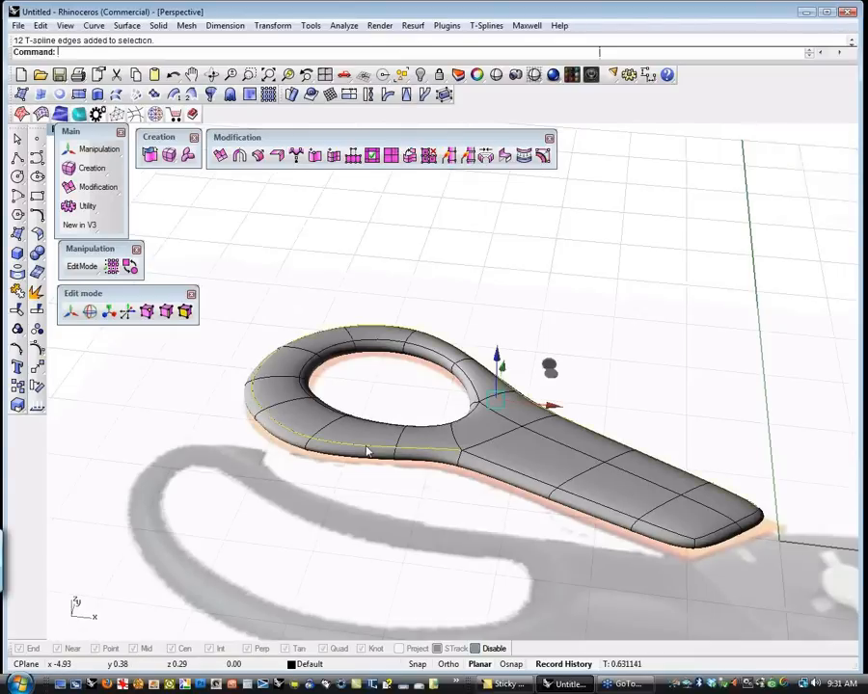
pyautogui.click(374, 522)
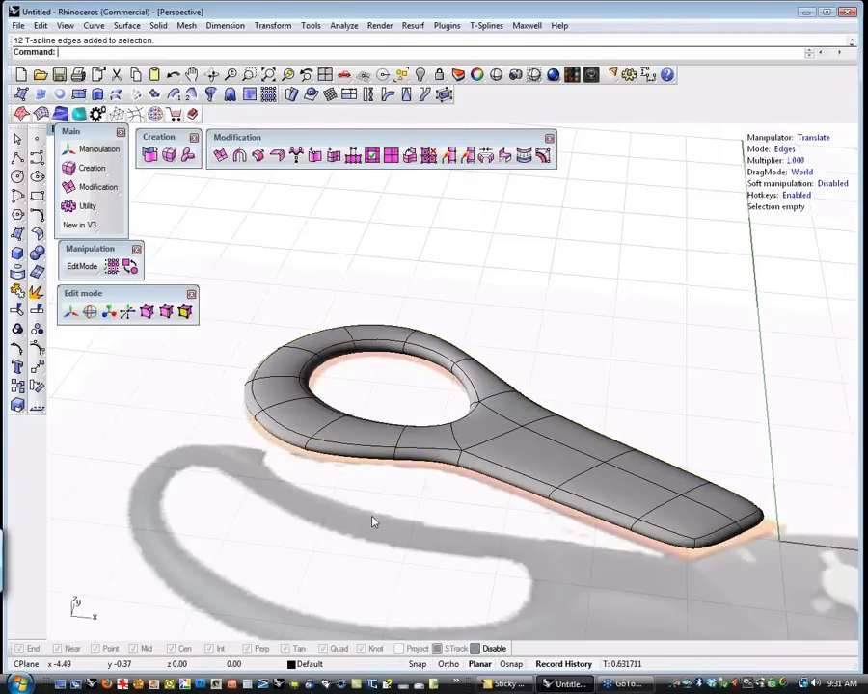
pyautogui.keyDown('shift'); pyautogui.moveTo(375, 522); pyautogui.dragTo(385, 539, button='right'); pyautogui.keyUp('shift')
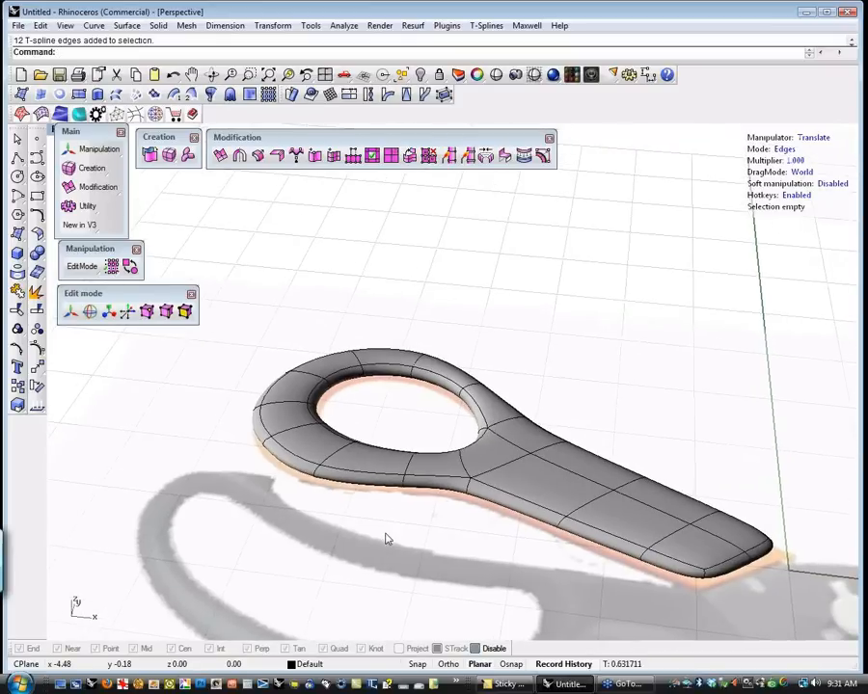
pyautogui.moveTo(461, 551); pyautogui.dragTo(405, 511, button='right')
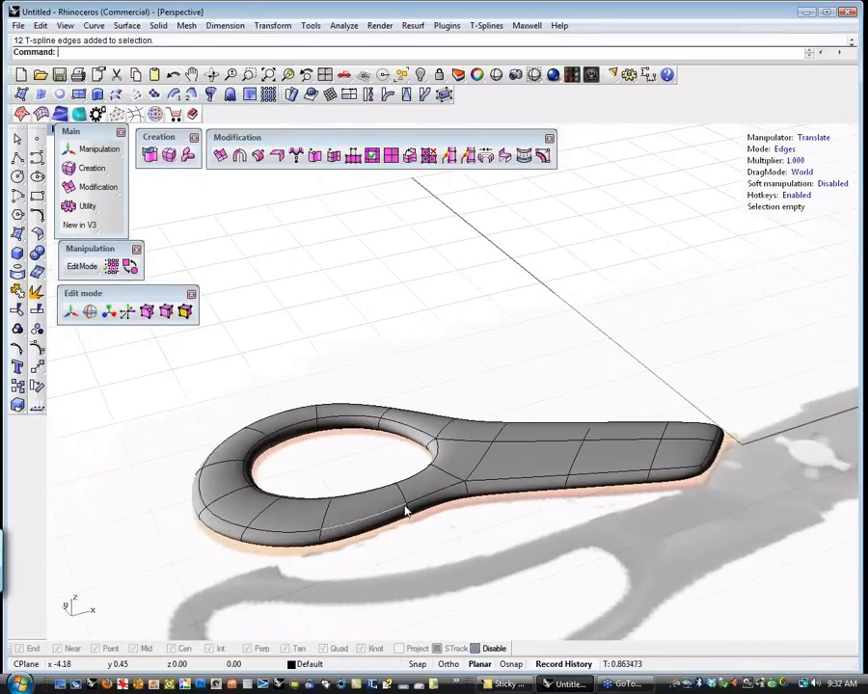
# Select the upper outer rim edges, exclude those along the shaft, and raise the remaining ones around the finger loop vertically
pyautogui.doubleClick(415, 505)
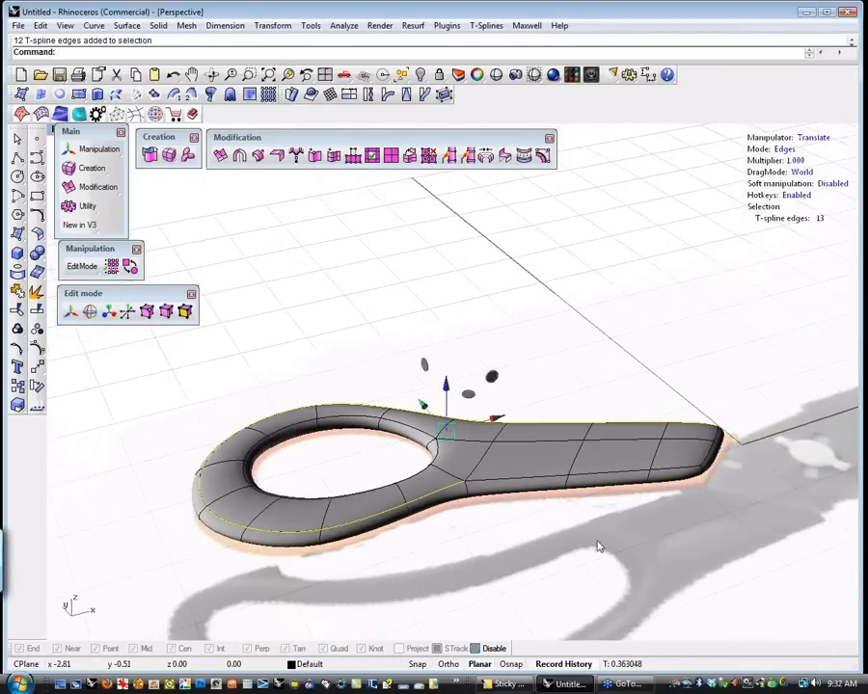
pyautogui.moveTo(577, 557); pyautogui.dragTo(342, 495, button='right')
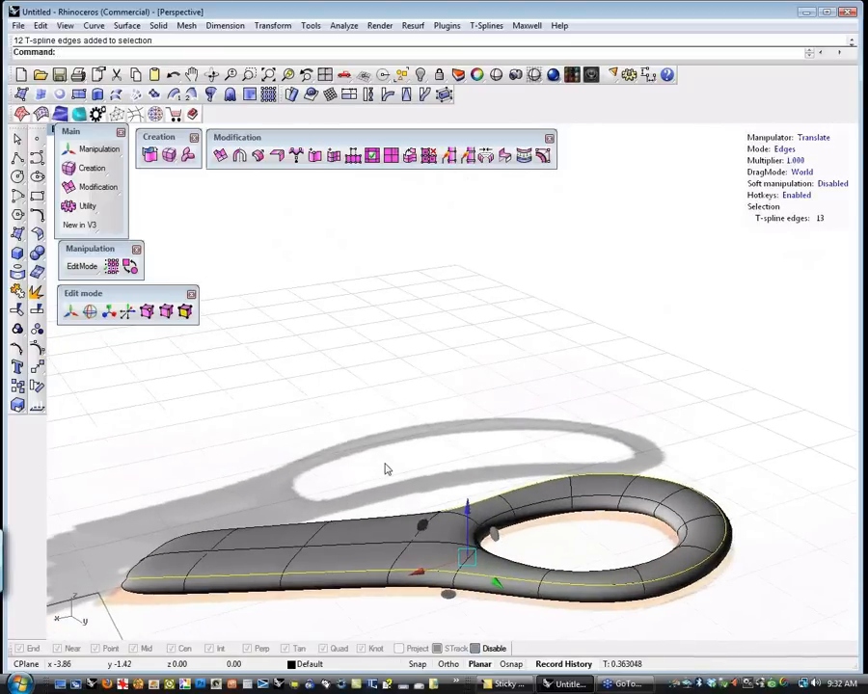
pyautogui.keyDown('ctrl'); pyautogui.moveTo(385, 470); pyautogui.dragTo(120, 581); pyautogui.keyUp('ctrl')
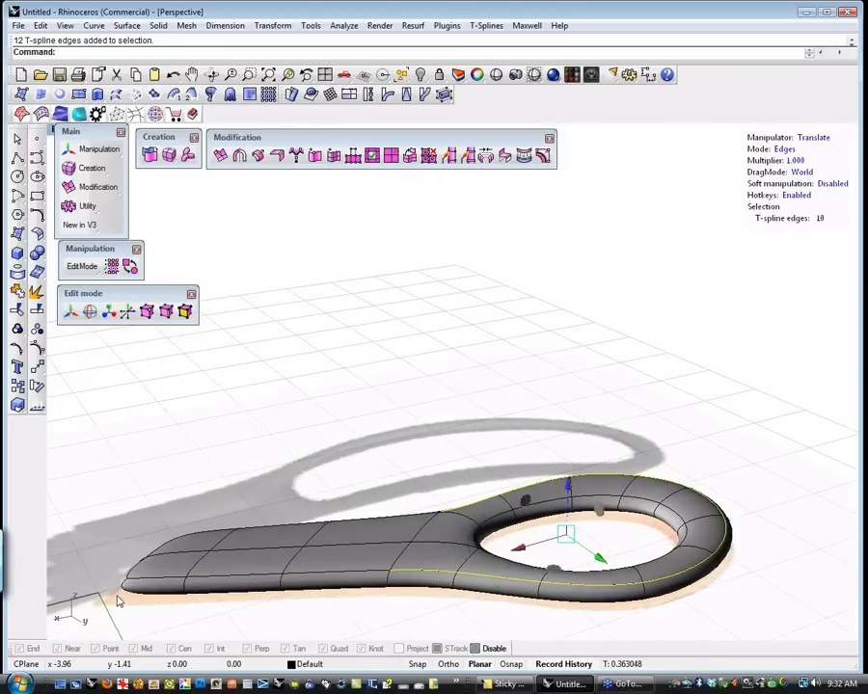
pyautogui.keyDown('ctrl'); pyautogui.click(427, 576); pyautogui.keyUp('ctrl')
pyautogui.moveTo(422, 574); pyautogui.dragTo(417, 420, button='right')
pyautogui.moveTo(381, 366); pyautogui.dragTo(382, 336)
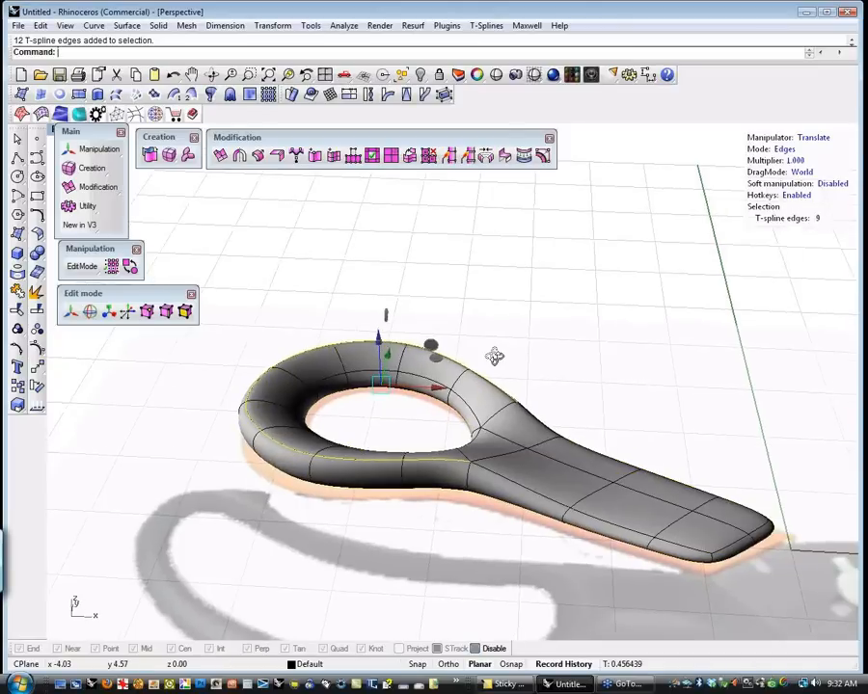
# In vertex mode, lower the rim vertex near the loop-to-shaft junction and adjust the height of its neighbour on the loop
pyautogui.moveTo(493, 357); pyautogui.dragTo(476, 473, button='right')
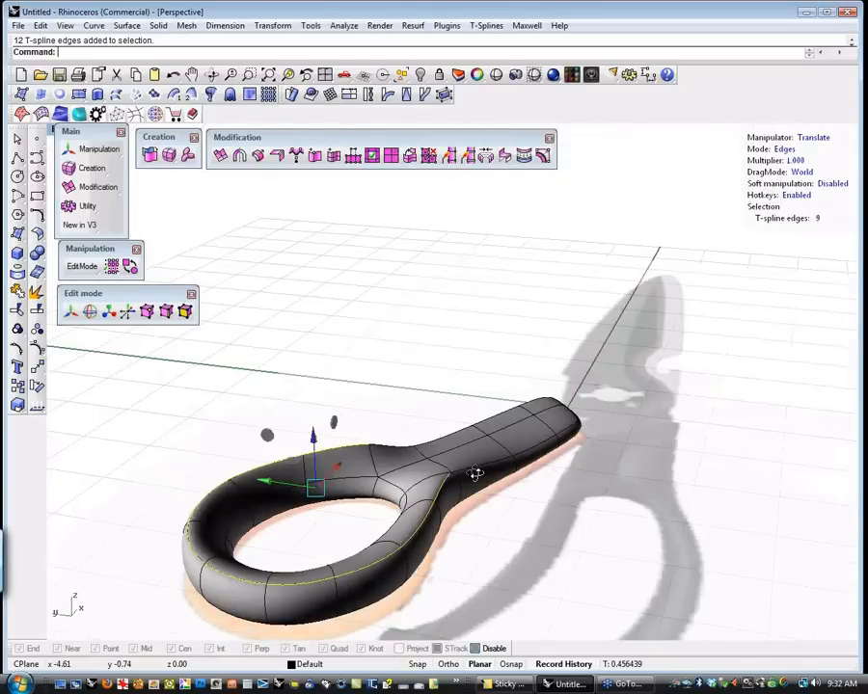
pyautogui.scroll(5, 463, 453)
pyautogui.press('a')
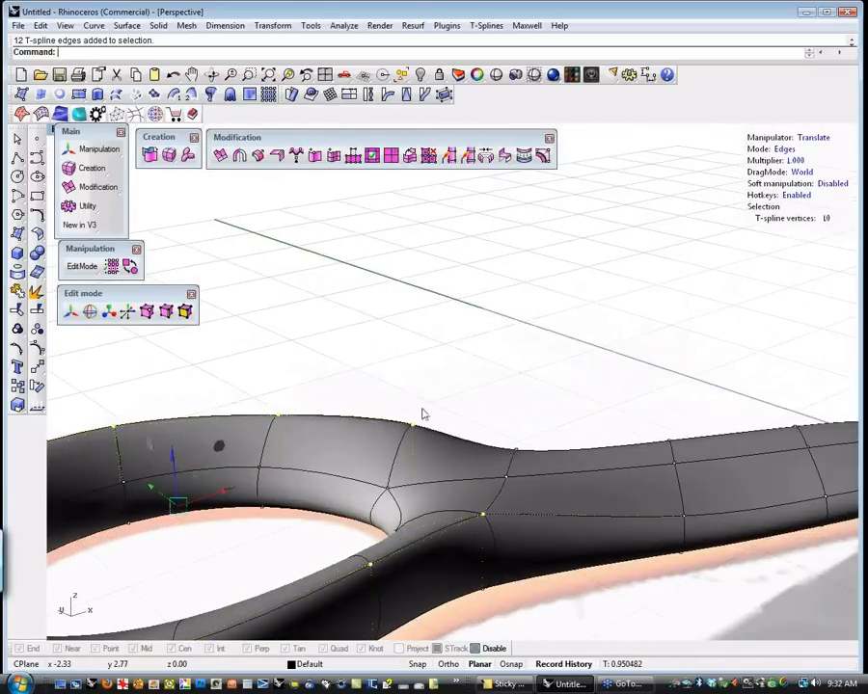
pyautogui.moveTo(398, 393); pyautogui.dragTo(440, 430)
pyautogui.moveTo(416, 379); pyautogui.dragTo(416, 409)
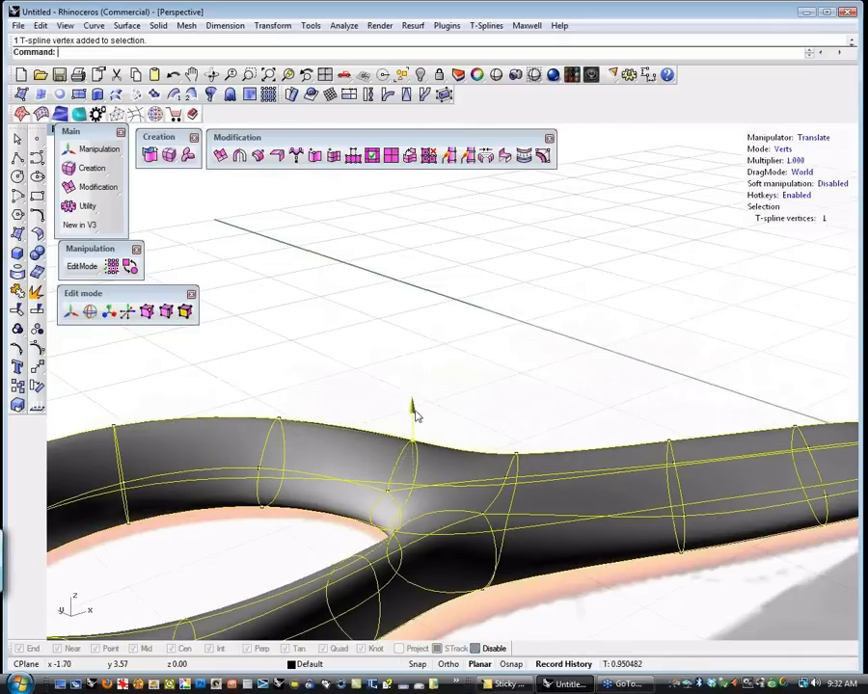
pyautogui.click(336, 385)
pyautogui.click(277, 416)
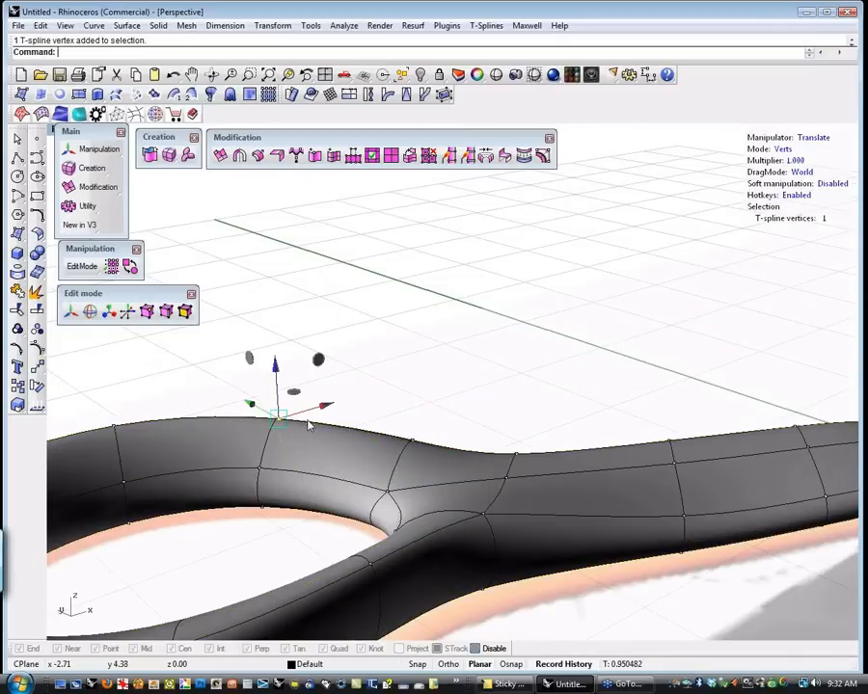
pyautogui.moveTo(277, 417); pyautogui.dragTo(274, 374)
pyautogui.click(413, 365)
# On the loop's opposite side, lower the rim vertex nearest the shaft and slightly lower the adjacent one to smooth the transition
pyautogui.scroll(-3, 412, 364)
pyautogui.moveTo(457, 500); pyautogui.dragTo(758, 471, button='right')
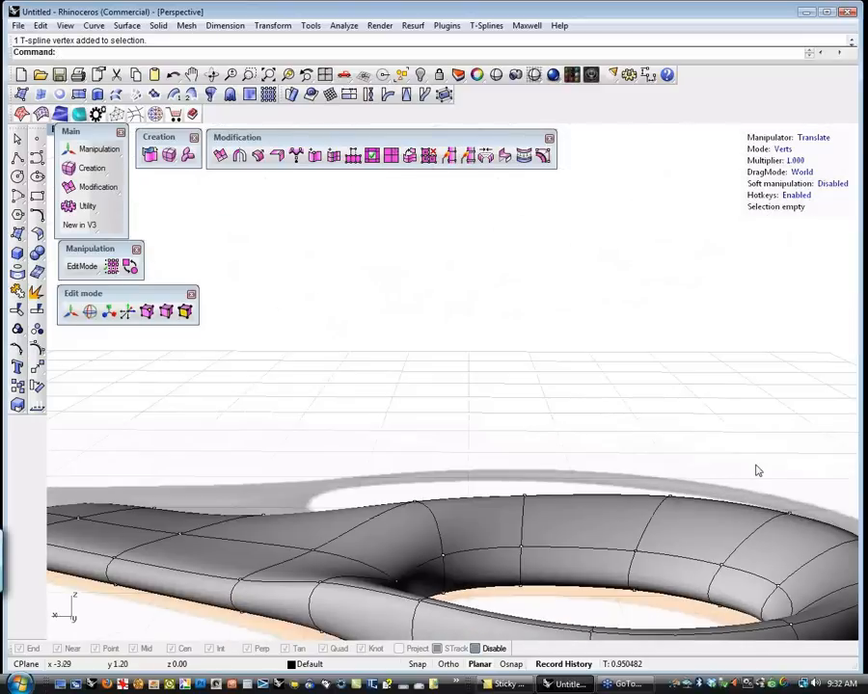
pyautogui.click(414, 502)
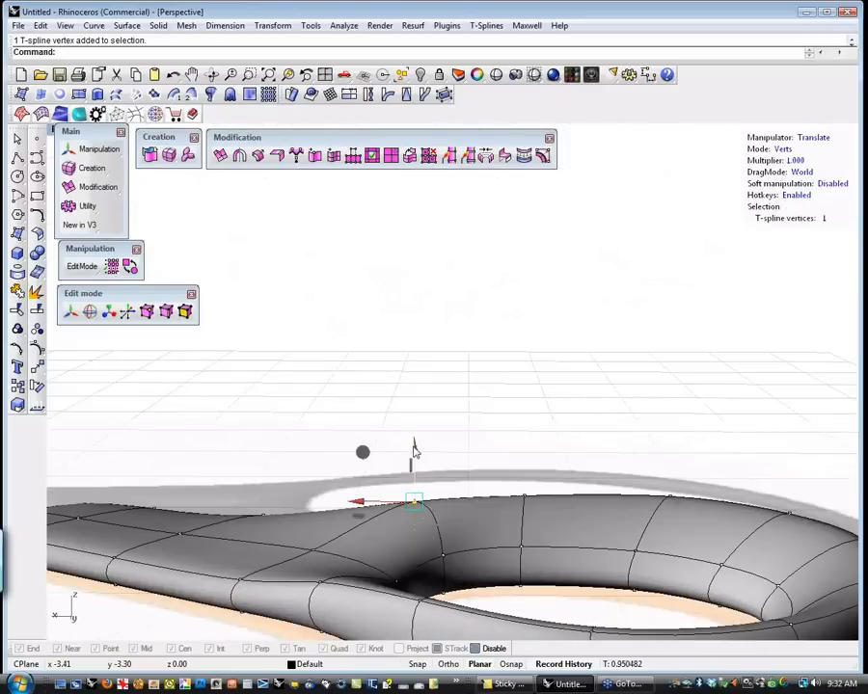
pyautogui.moveTo(414, 453); pyautogui.dragTo(424, 487)
pyautogui.moveTo(509, 456); pyautogui.dragTo(544, 513)
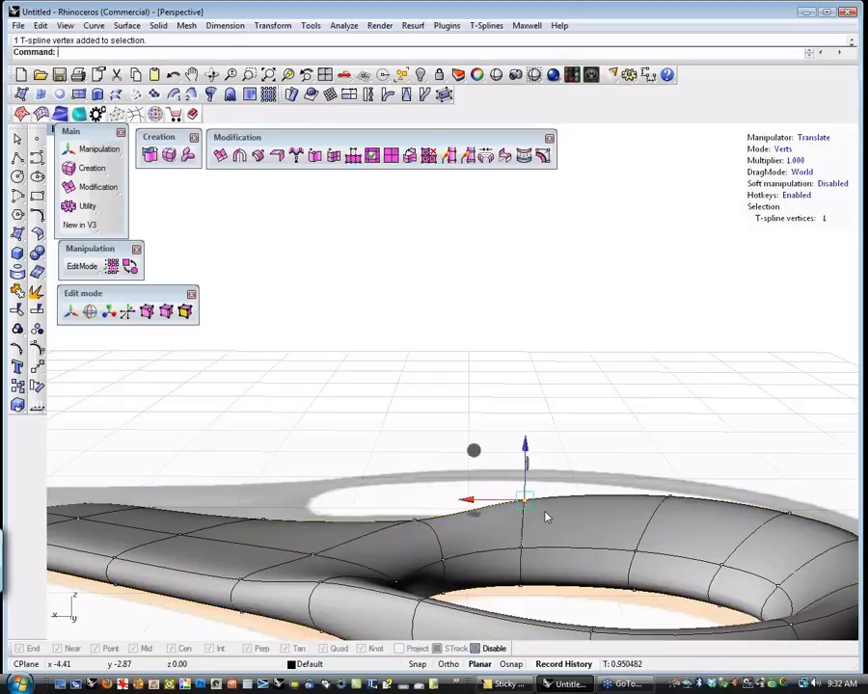
pyautogui.moveTo(524, 443); pyautogui.dragTo(512, 451)
pyautogui.click(457, 424)
# In edge mode, select four consecutive upper inner edges along the loop's underside and move them outward from the hole
pyautogui.scroll(-6, 507, 427)
pyautogui.moveTo(507, 427); pyautogui.dragTo(505, 609, button='right')
pyautogui.moveTo(499, 616); pyautogui.dragTo(442, 558, button='right')
pyautogui.press('s')
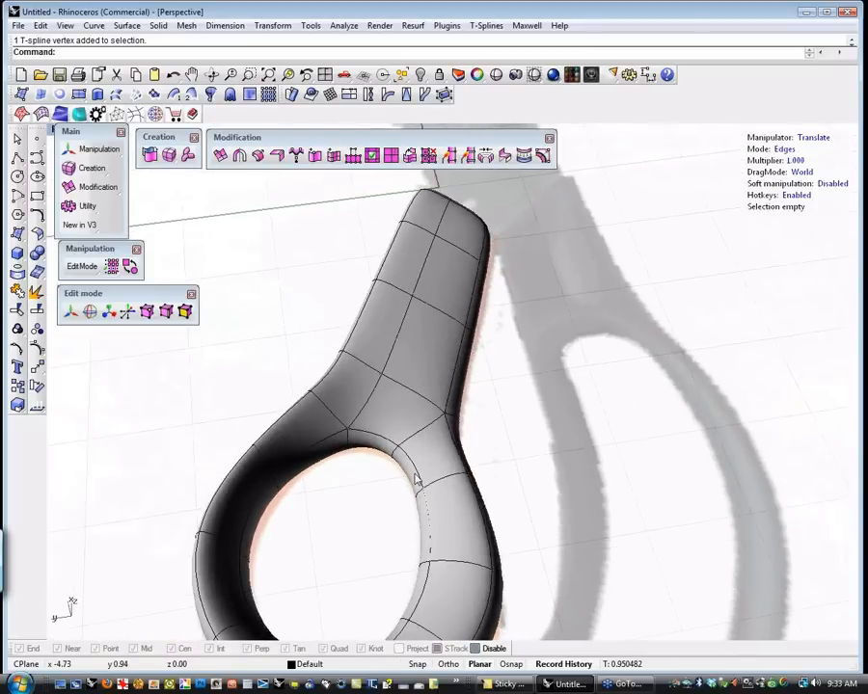
pyautogui.click(413, 475)
pyautogui.keyDown('shift'); pyautogui.click(431, 524); pyautogui.keyUp('shift')
pyautogui.keyDown('shift'); pyautogui.click(427, 586); pyautogui.keyUp('shift')
pyautogui.keyDown('shift'); pyautogui.click(405, 627); pyautogui.keyUp('shift')
pyautogui.moveTo(338, 509); pyautogui.dragTo(374, 521)
# Select the four consecutive lower inner edges along one side of the finger hole and shift them horizontally toward the hole to match the reference outline
pyautogui.keyDown('shift'); pyautogui.moveTo(553, 500); pyautogui.dragTo(471, 525, button='right'); pyautogui.keyUp('shift')
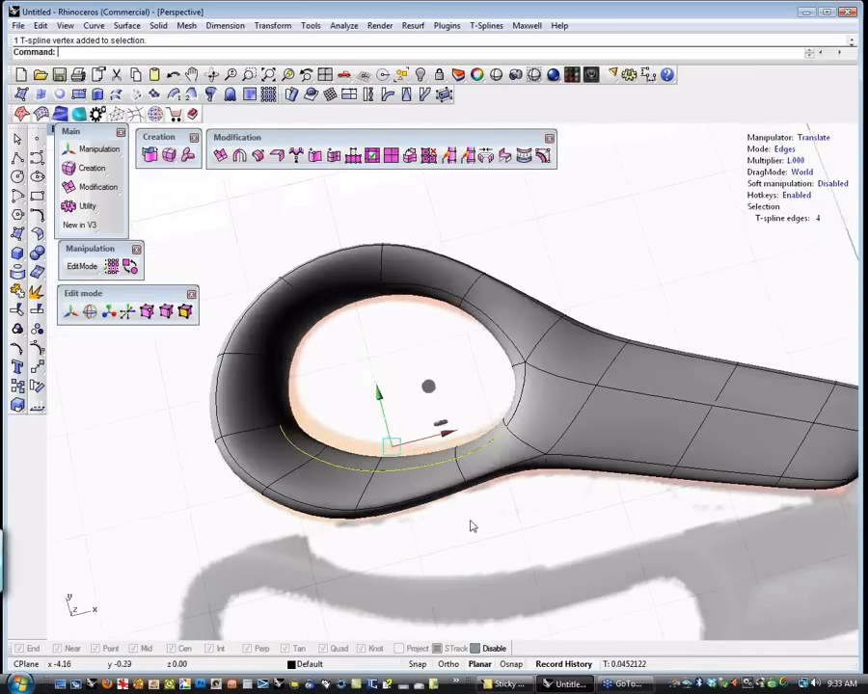
pyautogui.click(466, 444)
pyautogui.click(431, 460)
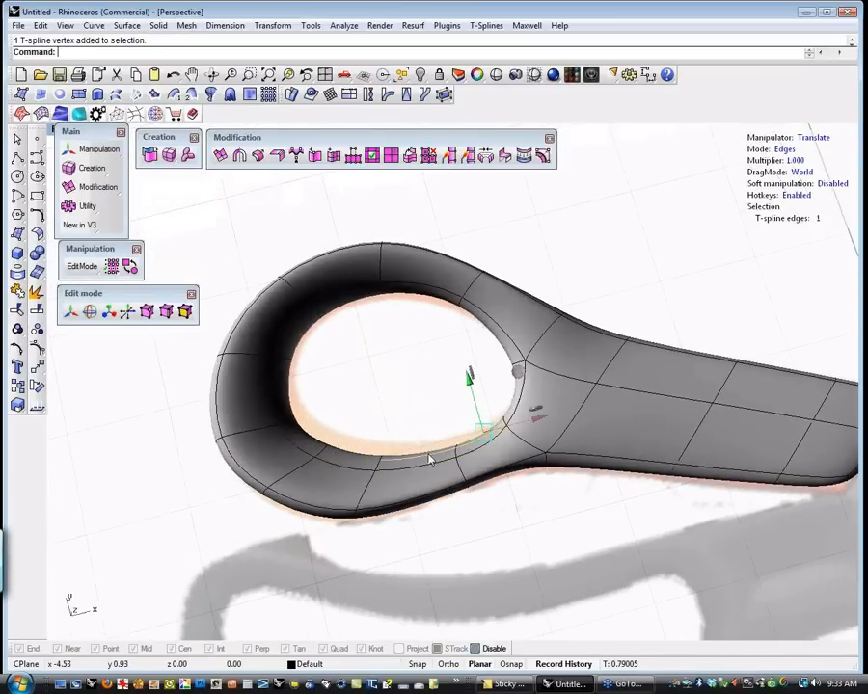
pyautogui.keyDown('shift'); pyautogui.click(354, 457); pyautogui.keyUp('shift')
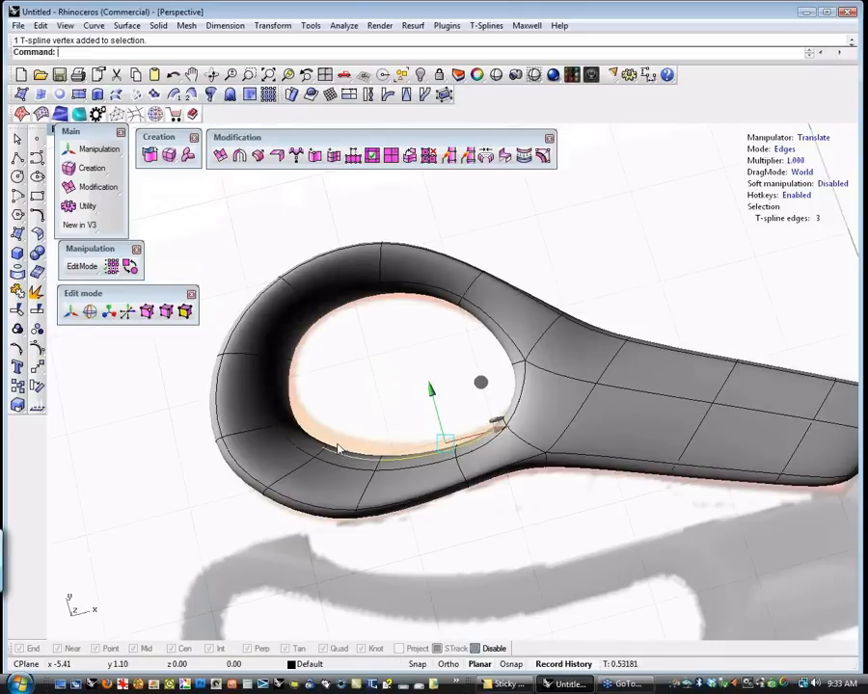
pyautogui.keyDown('shift'); pyautogui.click(313, 440); pyautogui.keyUp('shift')
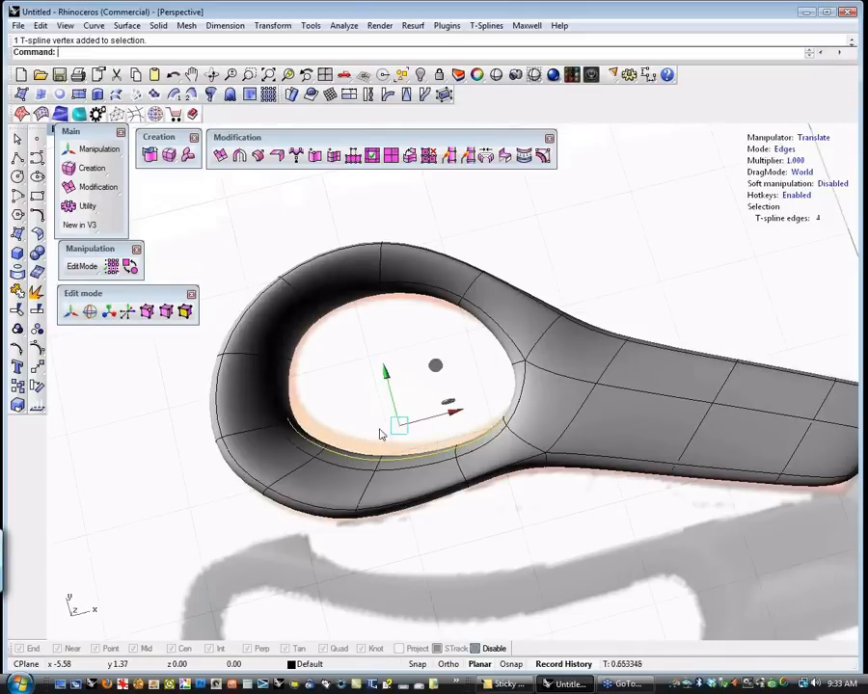
pyautogui.moveTo(453, 388); pyautogui.dragTo(500, 418, button='right')
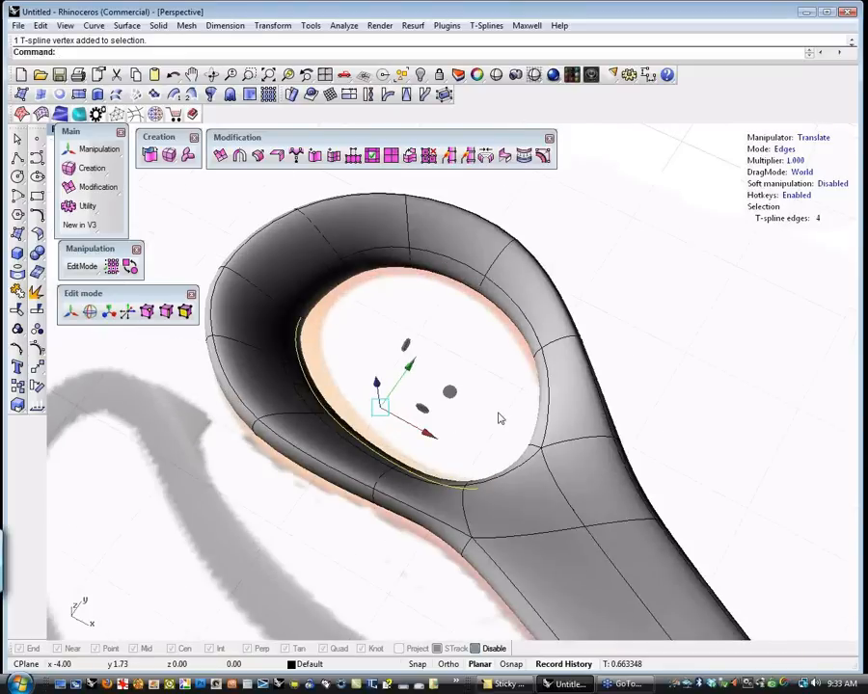
pyautogui.scroll(2, 499, 418)
pyautogui.moveTo(434, 391); pyautogui.dragTo(442, 390)
pyautogui.click(353, 363)
# From the underside, select the lower inner edge beside the loop-to-shaft junction and raise it slightly
pyautogui.moveTo(353, 364); pyautogui.dragTo(412, 436, button='right')
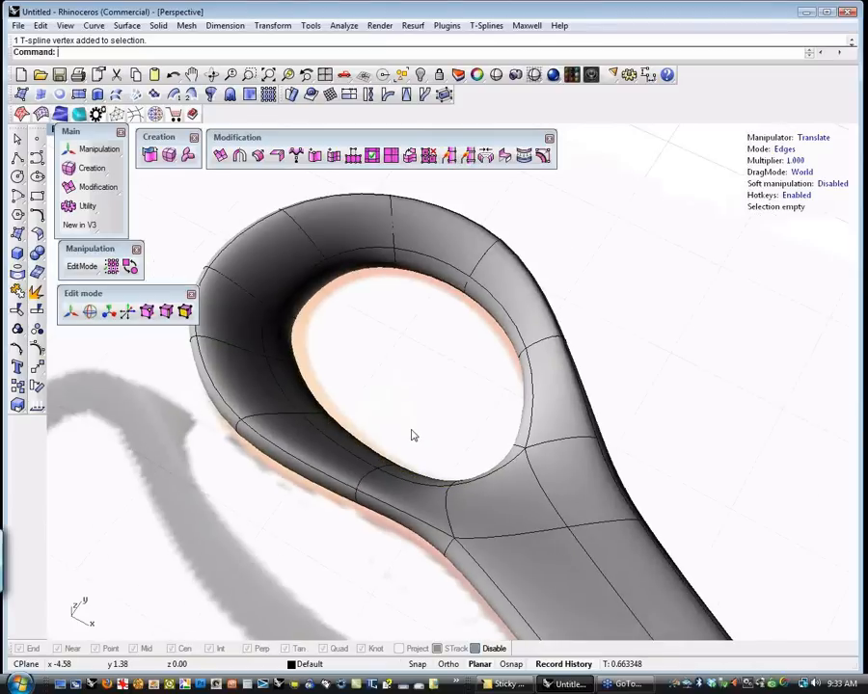
pyautogui.keyDown('shift'); pyautogui.moveTo(374, 514); pyautogui.dragTo(515, 371, button='right'); pyautogui.keyUp('shift')
pyautogui.moveTo(564, 401); pyautogui.dragTo(560, 477, button='right')
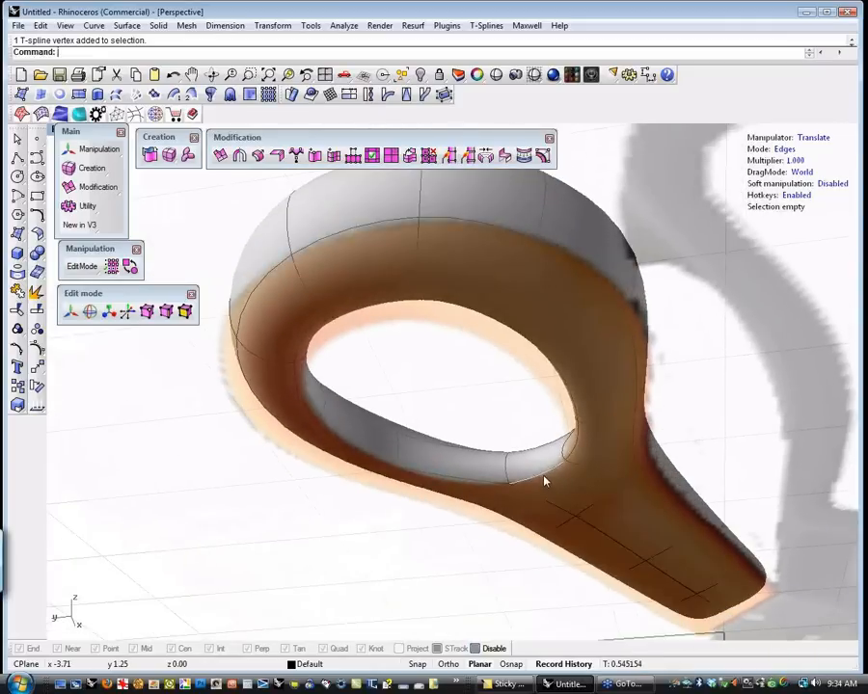
pyautogui.click(544, 477)
pyautogui.moveTo(535, 417)
pyautogui.mouseDown()
pyautogui.moveTo(539, 396)
pyautogui.moveTo(538, 406)
pyautogui.mouseUp()
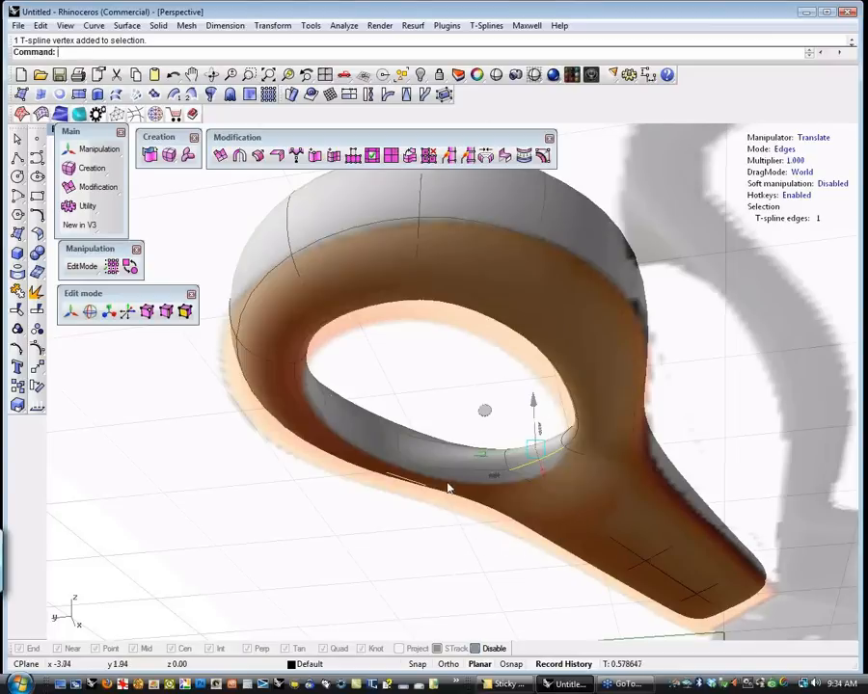
# In vertex mode, select the lower inner vertices on either side of the raised edge and move both up slightly
pyautogui.press('a')
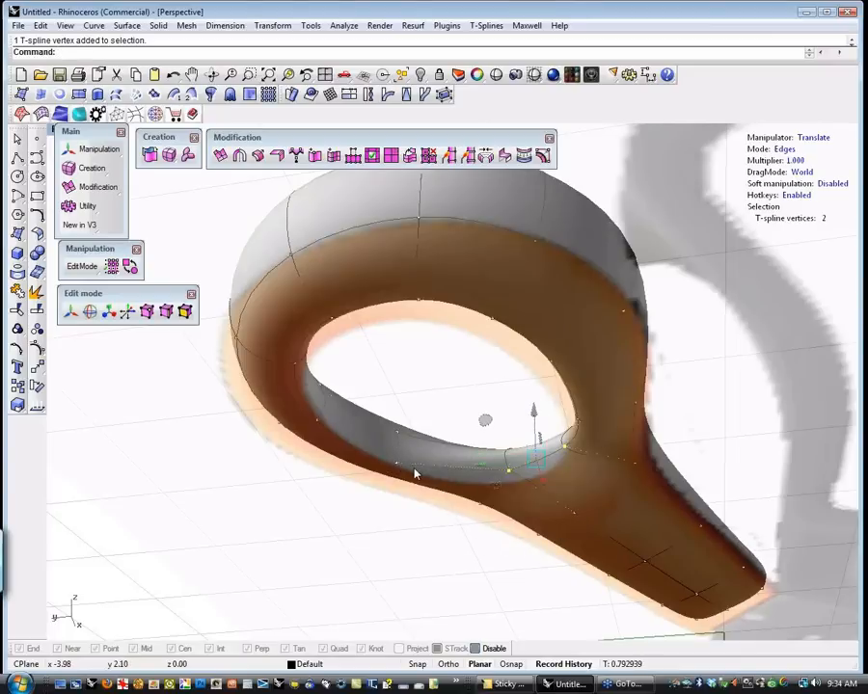
pyautogui.click(398, 464)
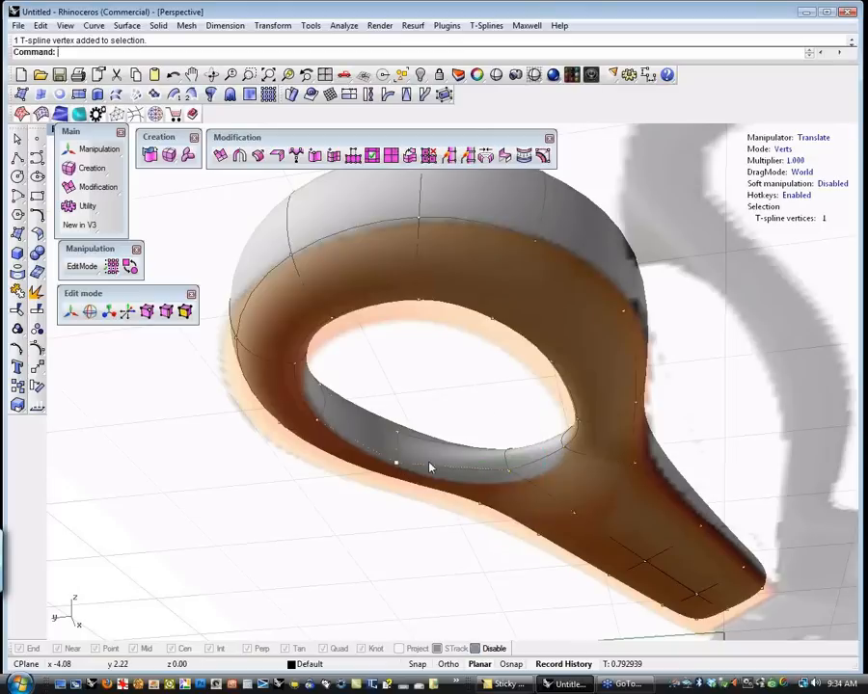
pyautogui.keyDown('shift'); pyautogui.click(576, 421); pyautogui.keyUp('shift')
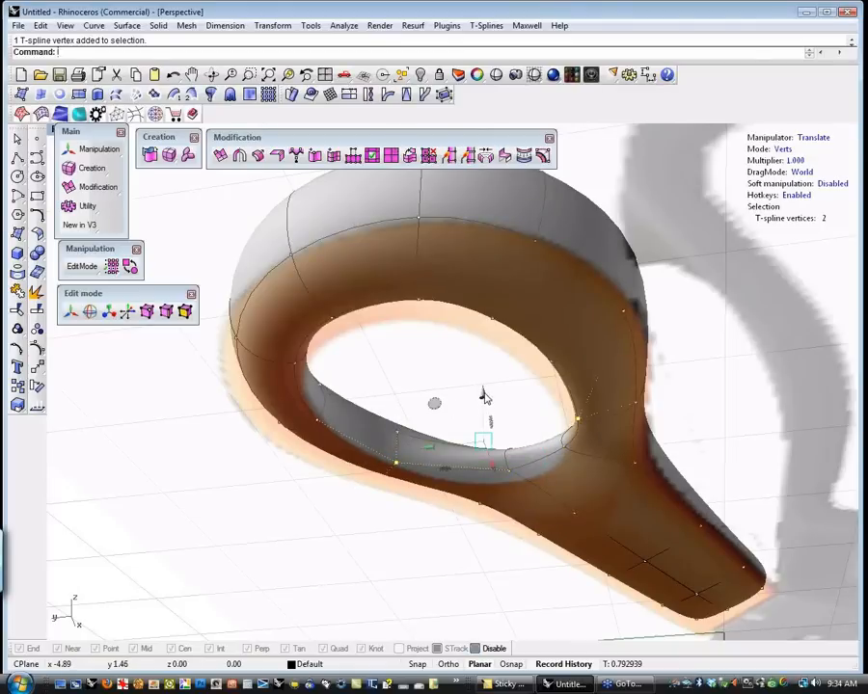
pyautogui.moveTo(483, 390); pyautogui.dragTo(482, 382)
pyautogui.click(451, 384)
# Return to object mode and apply the Yellow Gallardo car paint material to the handle, closing the material library when finished
pyautogui.scroll(-2, 453, 384)
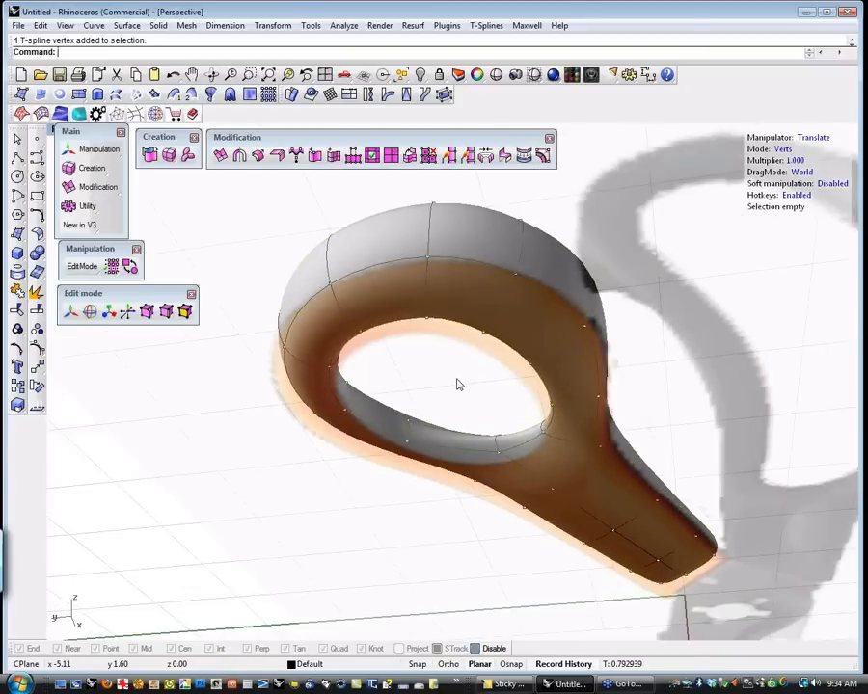
pyautogui.moveTo(459, 384); pyautogui.dragTo(556, 512, button='right')
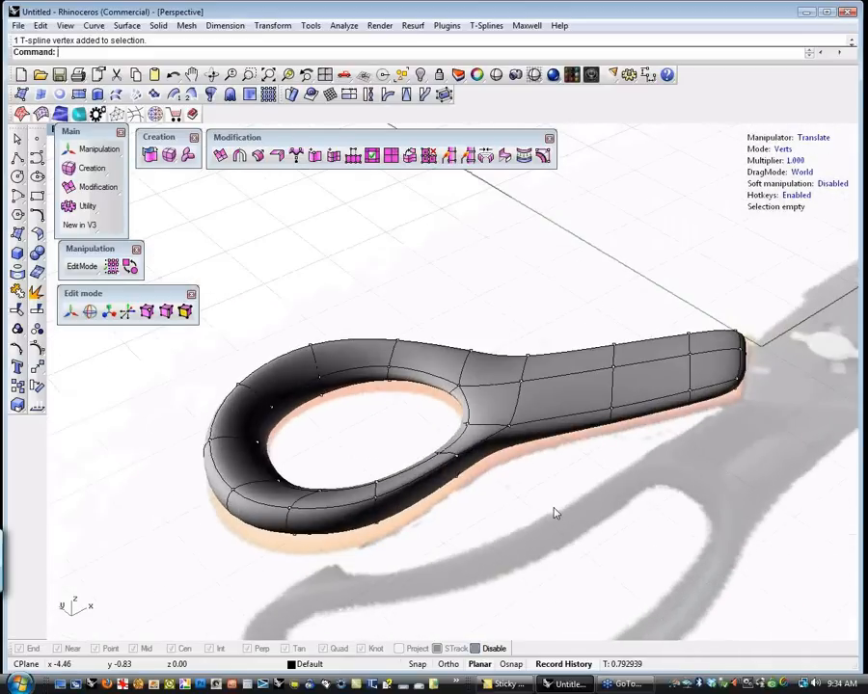
pyautogui.click(783, 149)
pyautogui.click(784, 150)
pyautogui.click(784, 150)
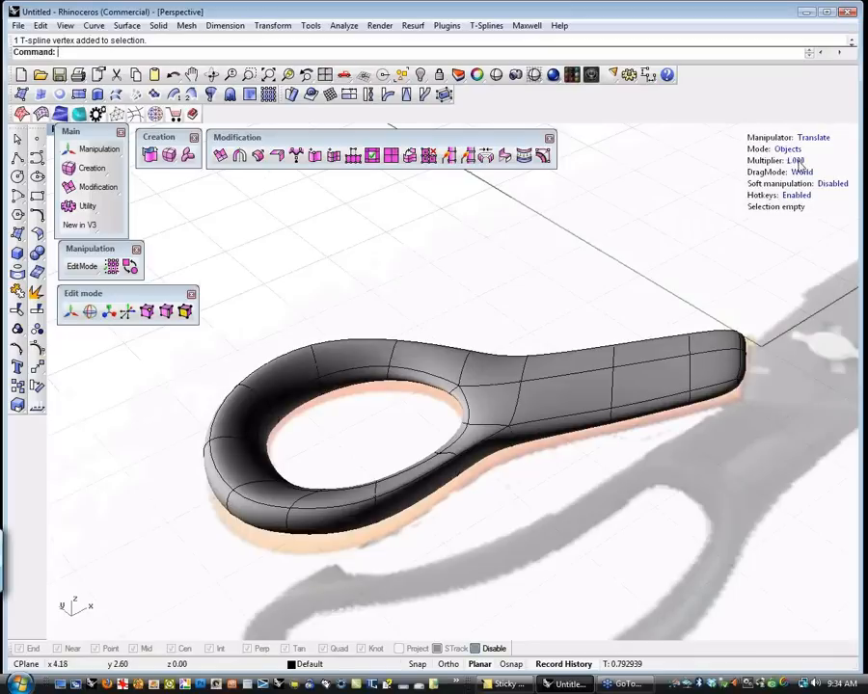
pyautogui.click(591, 78)
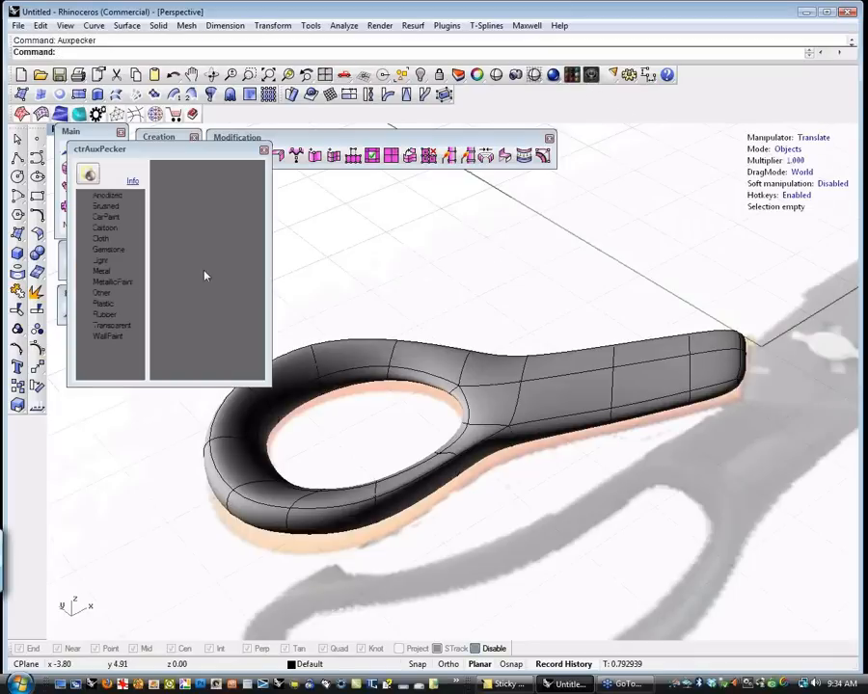
pyautogui.click(106, 216)
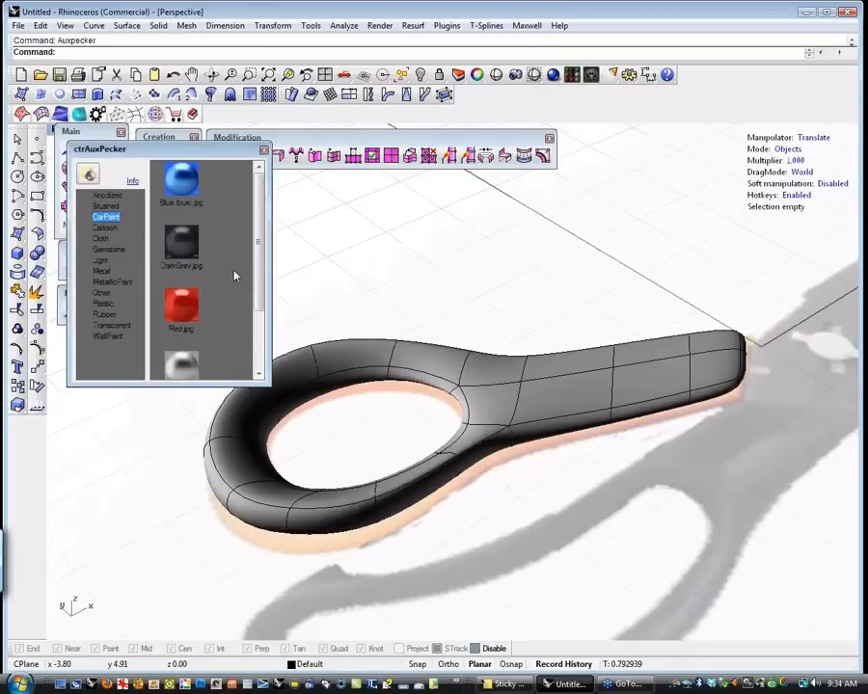
pyautogui.scroll(-3, 263, 309)
pyautogui.click(181, 344)
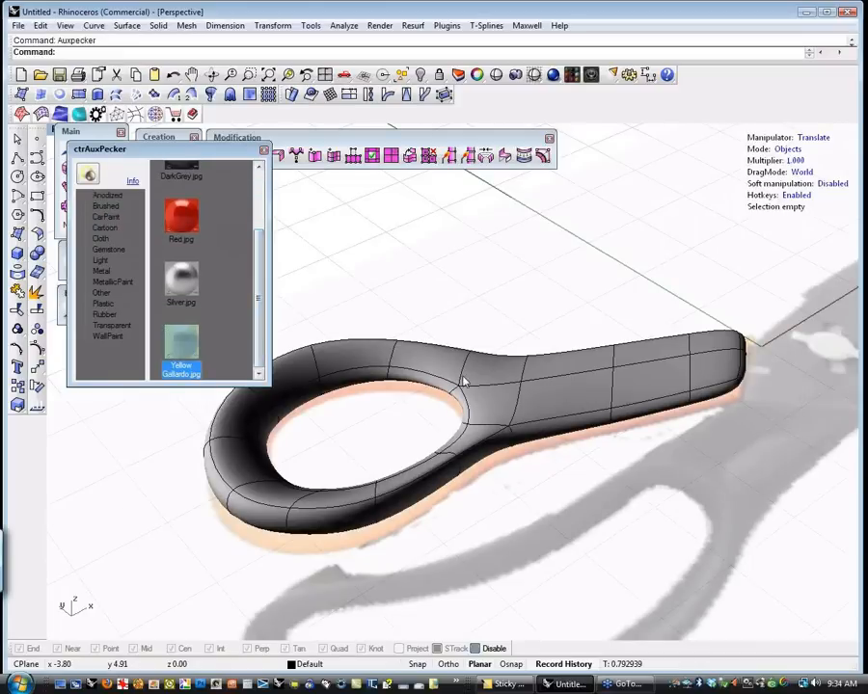
pyautogui.click(478, 378)
pyautogui.click(88, 174)
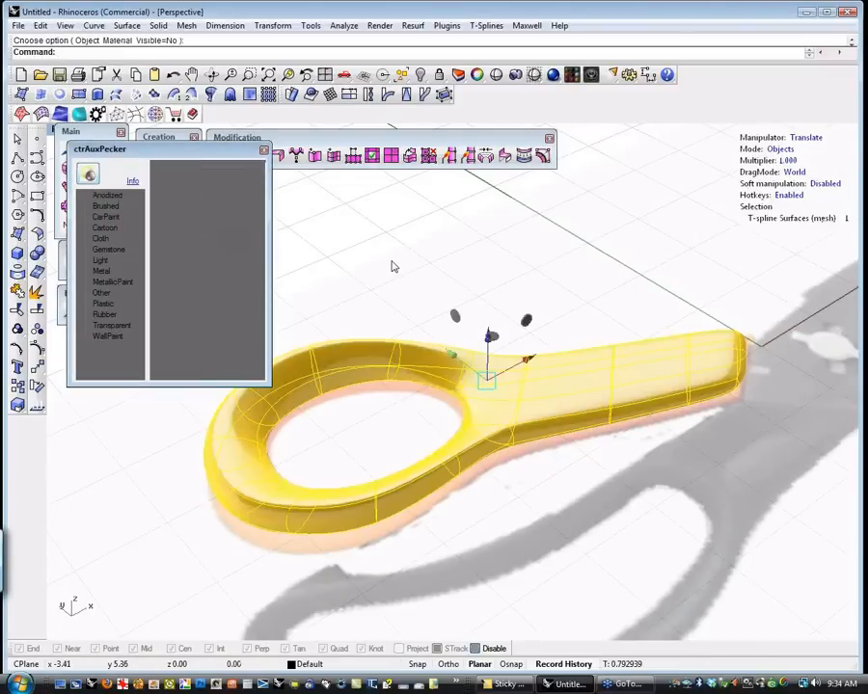
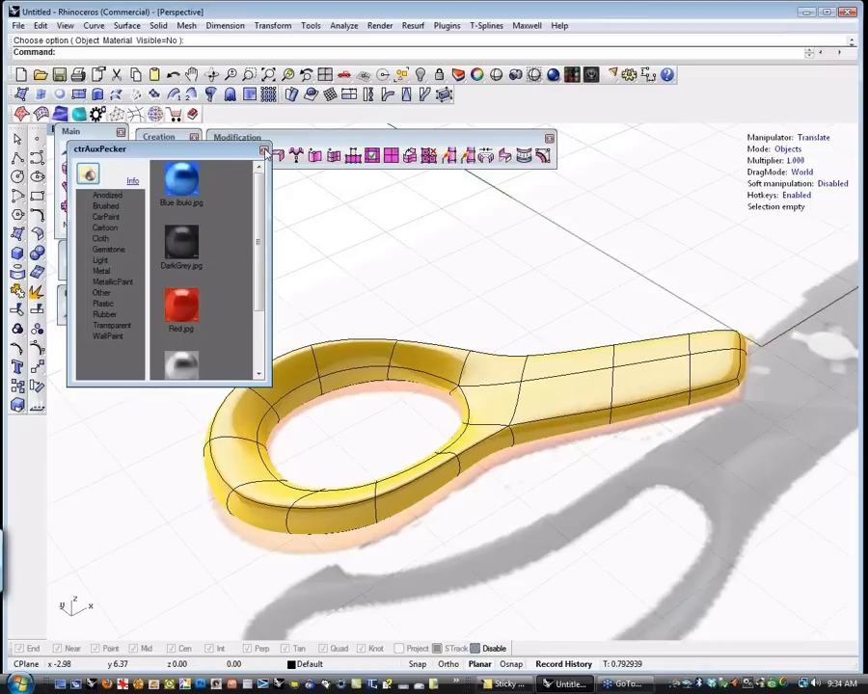
pyautogui.click(264, 152)
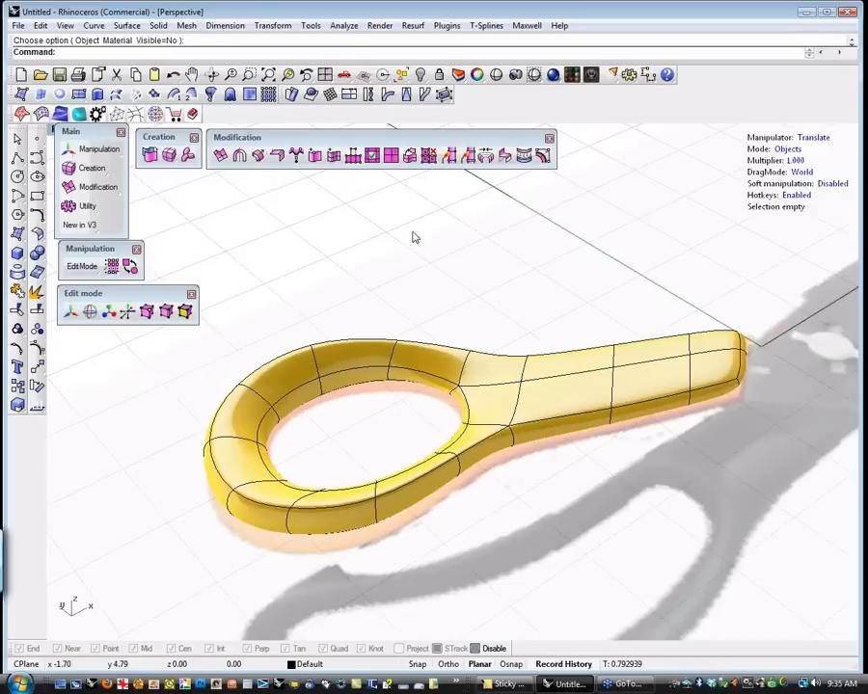
pyautogui.moveTo(332, 329); pyautogui.dragTo(428, 319, button='right')
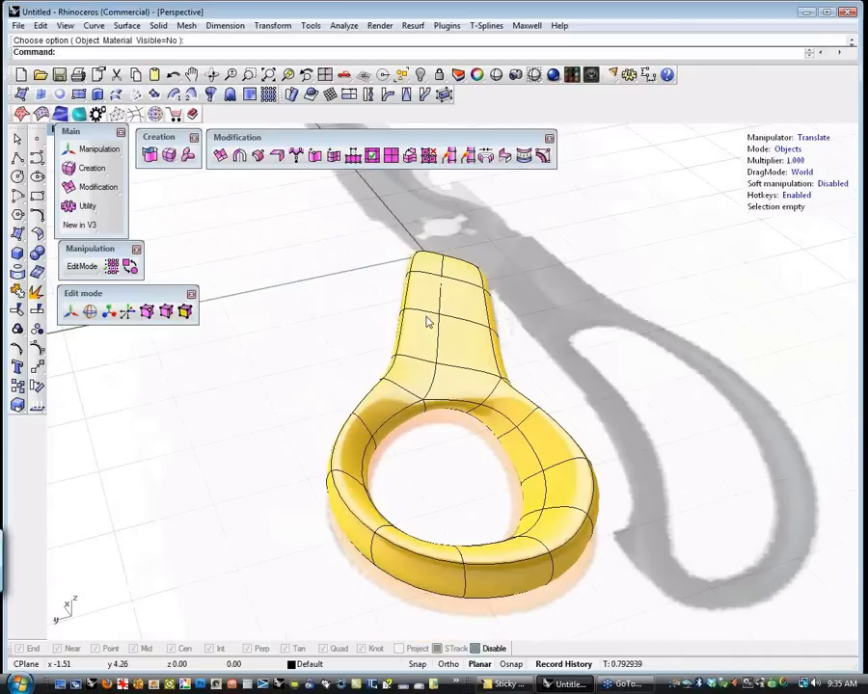
pyautogui.click(474, 402)
pyautogui.click(441, 456)
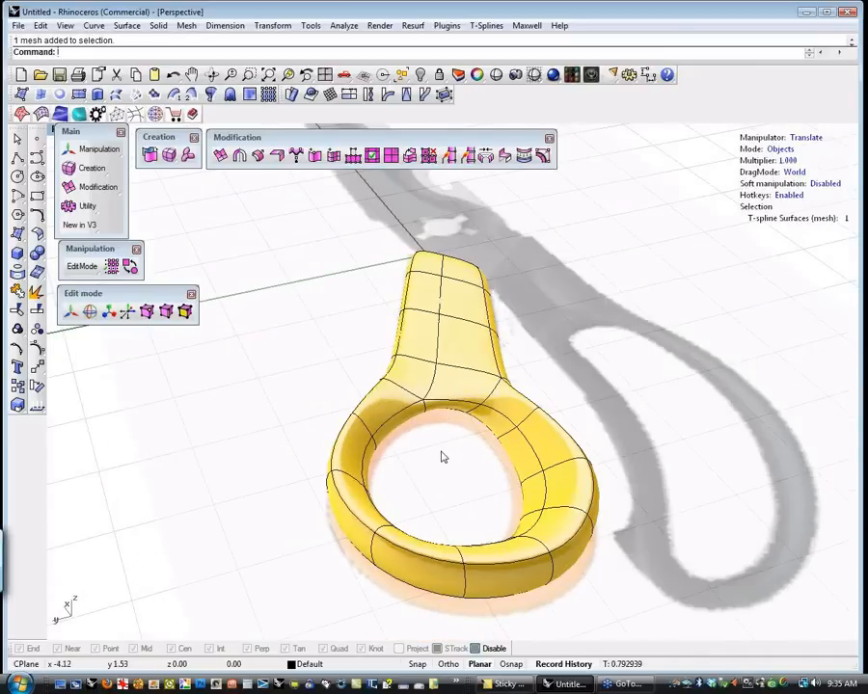
pyautogui.press('s')
pyautogui.moveTo(451, 425)
pyautogui.mouseDown()
pyautogui.moveTo(442, 389)
pyautogui.moveTo(453, 369)
pyautogui.moveTo(450, 384)
pyautogui.mouseUp()
pyautogui.click(443, 465)
# In vertex mode, slide the top vertex at the loop-to-shaft junction and the next centreline vertex along the shaft, away from the finger hole
pyautogui.moveTo(415, 472); pyautogui.dragTo(610, 501, button='right')
pyautogui.press('F9')
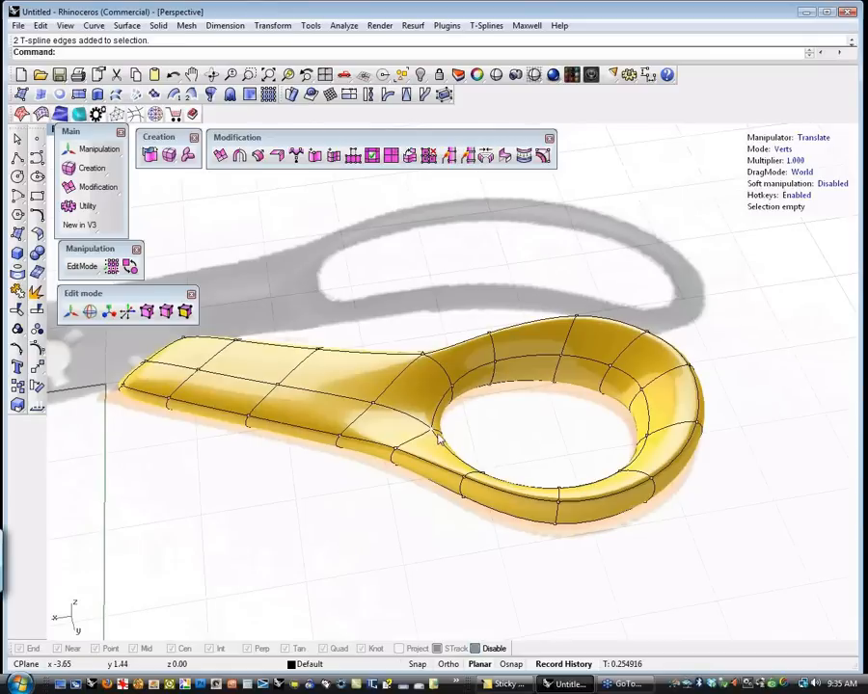
pyautogui.click(436, 434)
pyautogui.moveTo(380, 476); pyautogui.dragTo(326, 459)
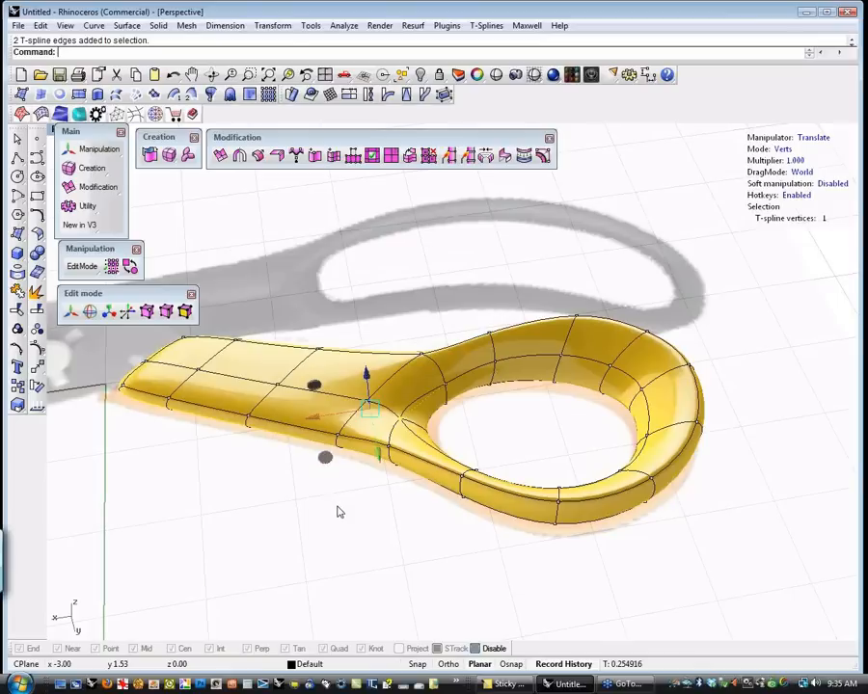
pyautogui.click(355, 485)
pyautogui.click(366, 402)
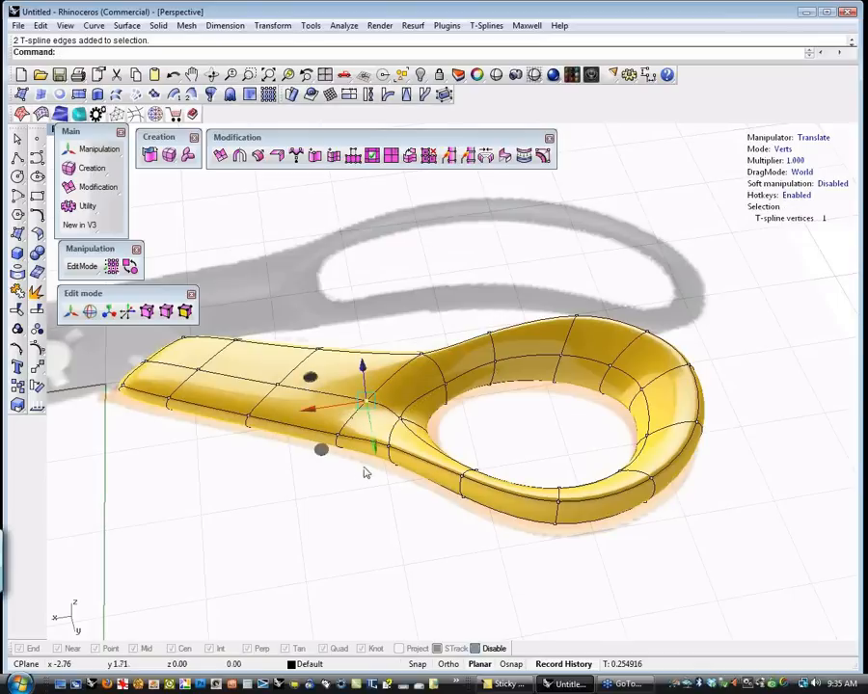
pyautogui.moveTo(304, 452); pyautogui.dragTo(169, 429)
# In edge mode, select the upper rim edges around the finger loop without those along the shaft, and insert simple edges midway down the outer wall
pyautogui.moveTo(339, 510); pyautogui.dragTo(680, 508, button='right')
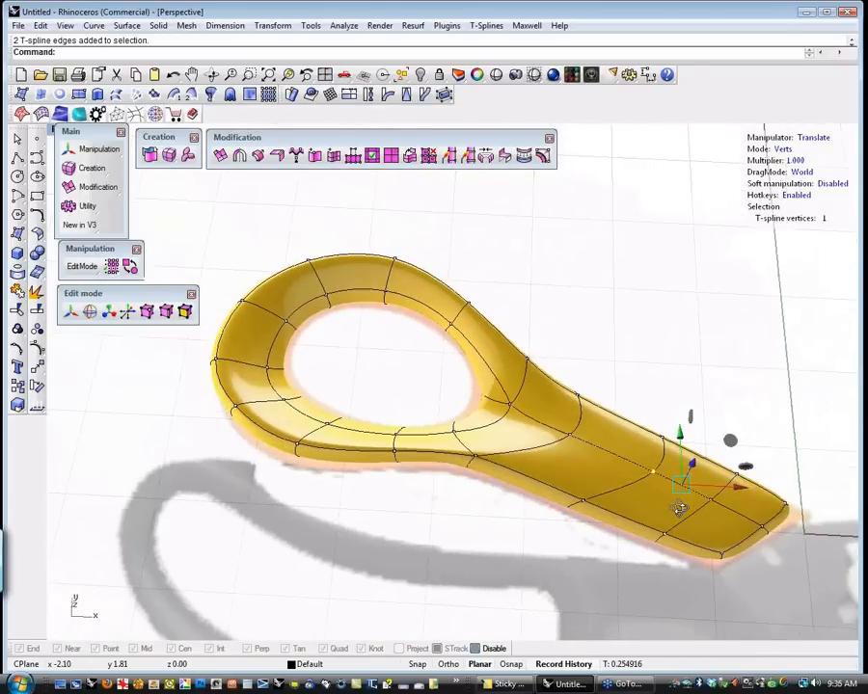
pyautogui.moveTo(355, 375); pyautogui.dragTo(486, 280, button='right')
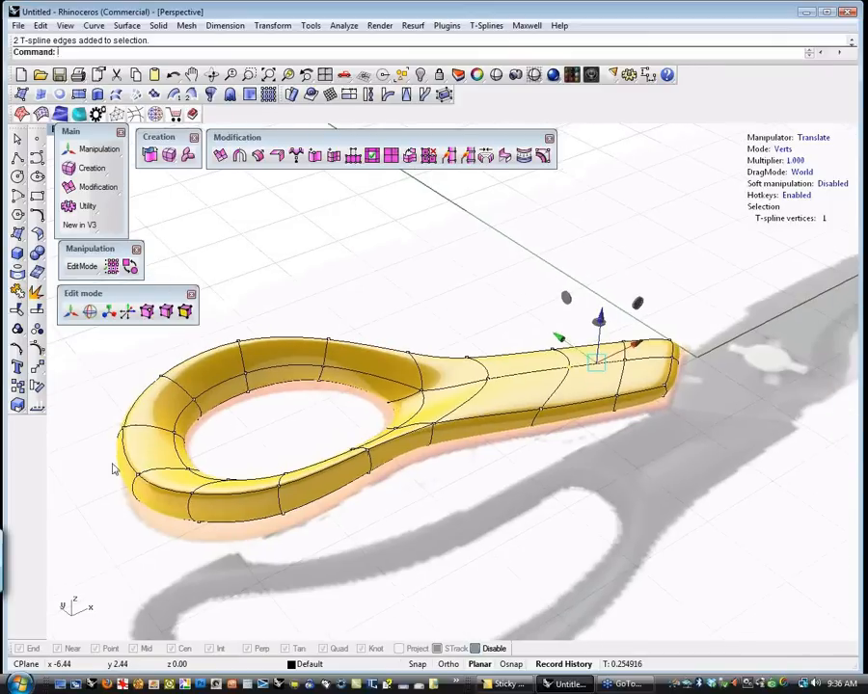
pyautogui.moveTo(359, 425)
pyautogui.keyDown('shift'); pyautogui.mouseDown(button='right')
pyautogui.moveTo(384, 459)
pyautogui.moveTo(499, 432)
pyautogui.moveTo(349, 398)
pyautogui.moveTo(345, 409)
pyautogui.mouseUp(button='right'); pyautogui.keyUp('shift')
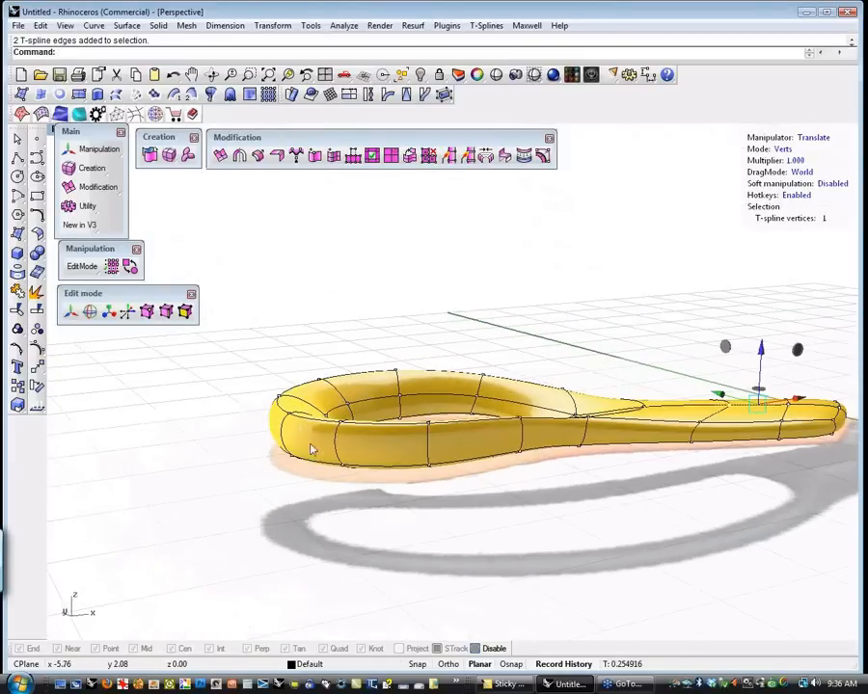
pyautogui.moveTo(409, 444); pyautogui.dragTo(420, 470, button='right')
pyautogui.press('s')
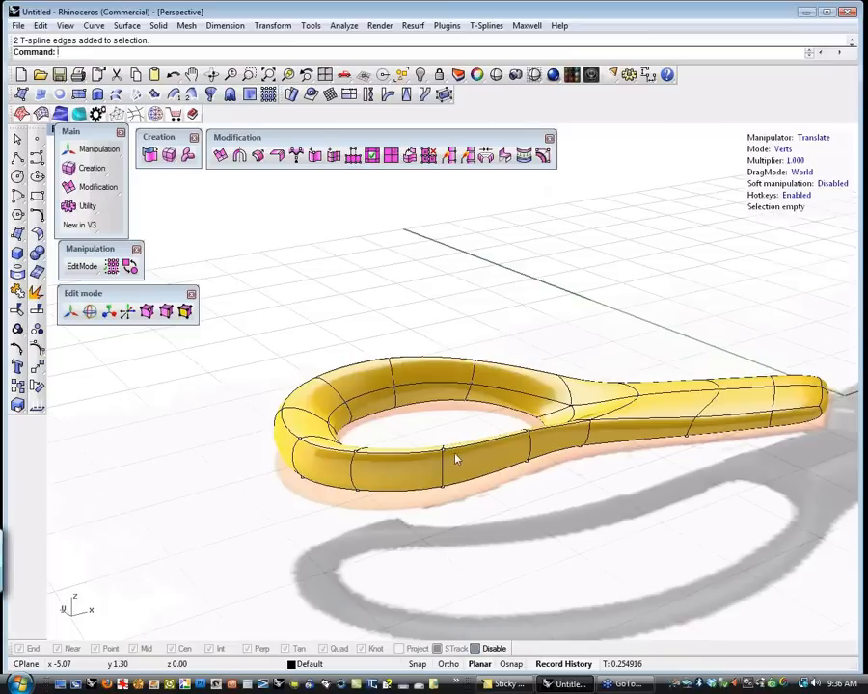
pyautogui.doubleClick(506, 445)
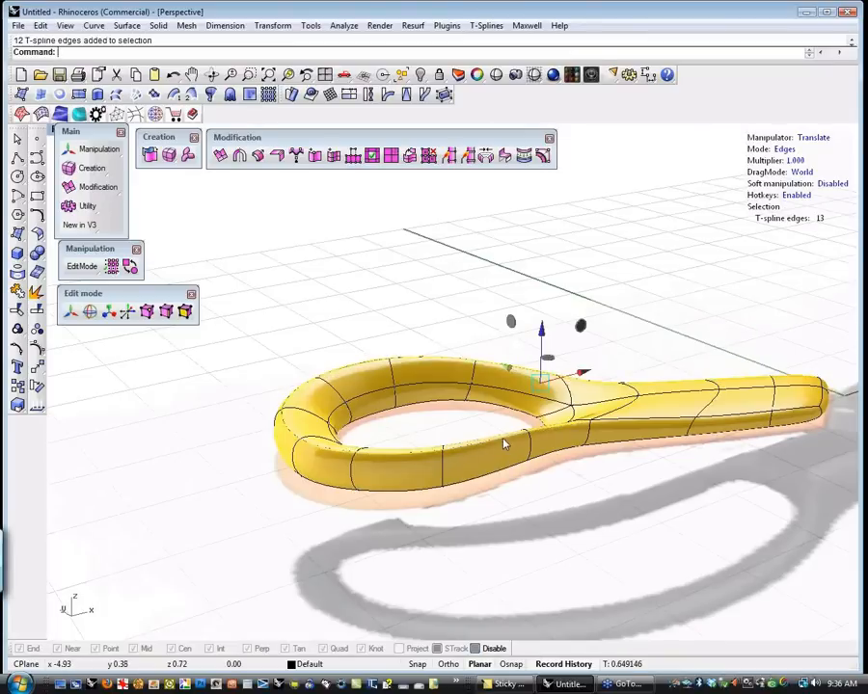
pyautogui.keyDown('ctrl'); pyautogui.moveTo(847, 337); pyautogui.dragTo(599, 391); pyautogui.keyUp('ctrl')
pyautogui.keyDown('ctrl'); pyautogui.moveTo(586, 351); pyautogui.dragTo(540, 380); pyautogui.keyUp('ctrl')
pyautogui.keyDown('ctrl'); pyautogui.moveTo(634, 499); pyautogui.dragTo(573, 424); pyautogui.keyUp('ctrl')
pyautogui.moveTo(538, 503); pyautogui.dragTo(564, 483, button='right')
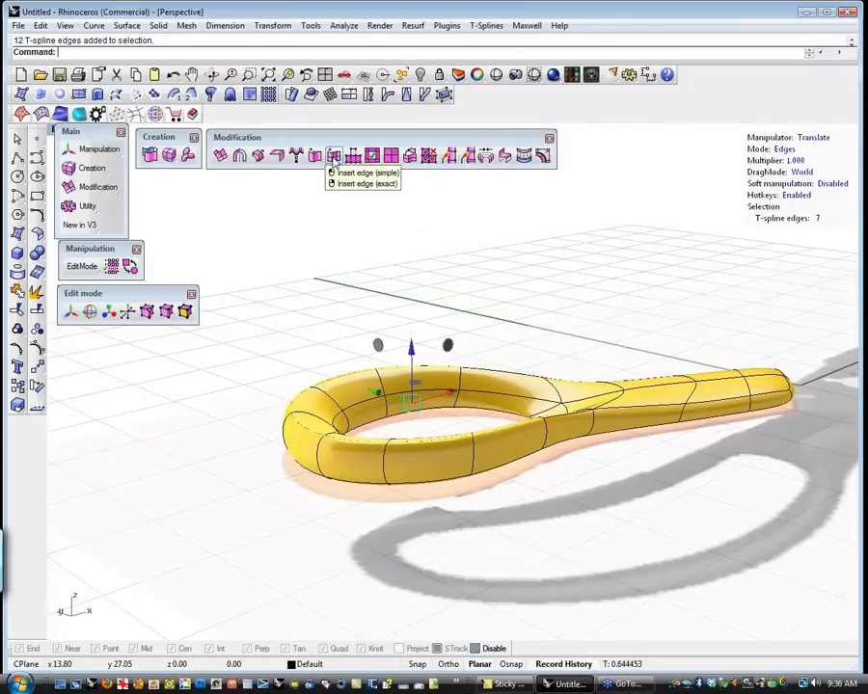
pyautogui.click(332, 157)
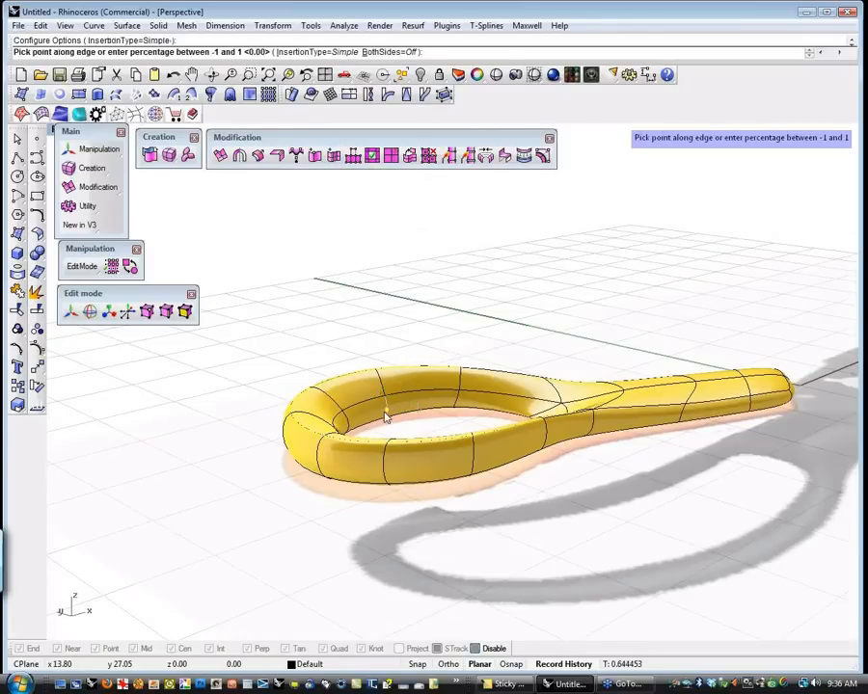
pyautogui.click(548, 442)
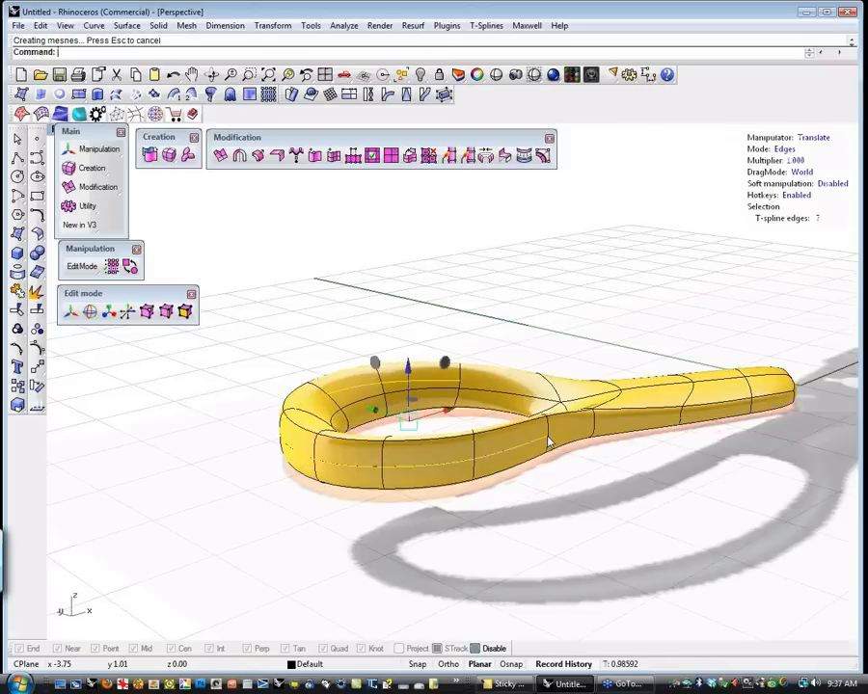
# Select the three inserted mid-wall edges around the rounded end of the finger loop and move them inward toward the finger hole
pyautogui.moveTo(398, 526); pyautogui.dragTo(292, 449, button='right')
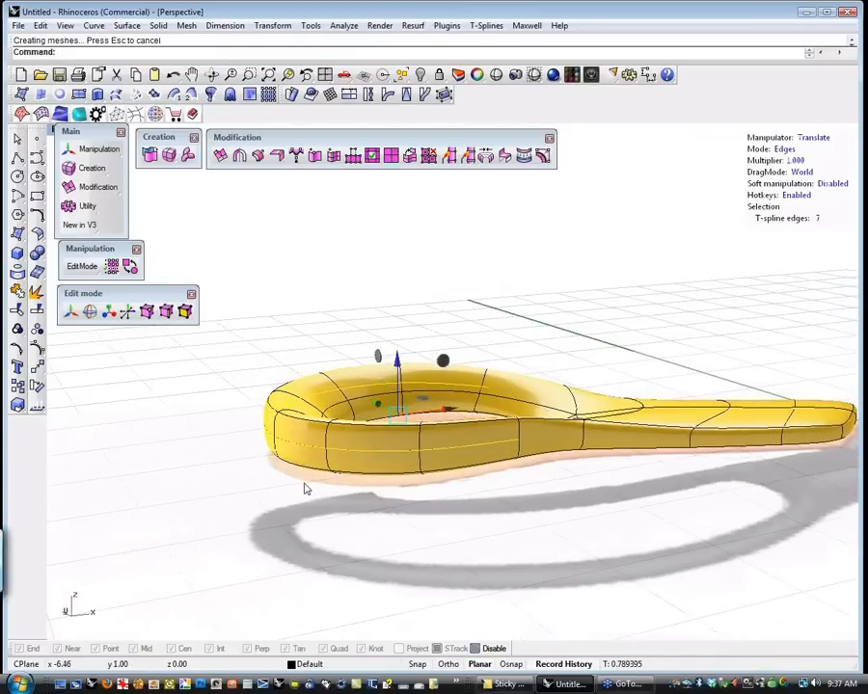
pyautogui.click(394, 519)
pyautogui.click(294, 446)
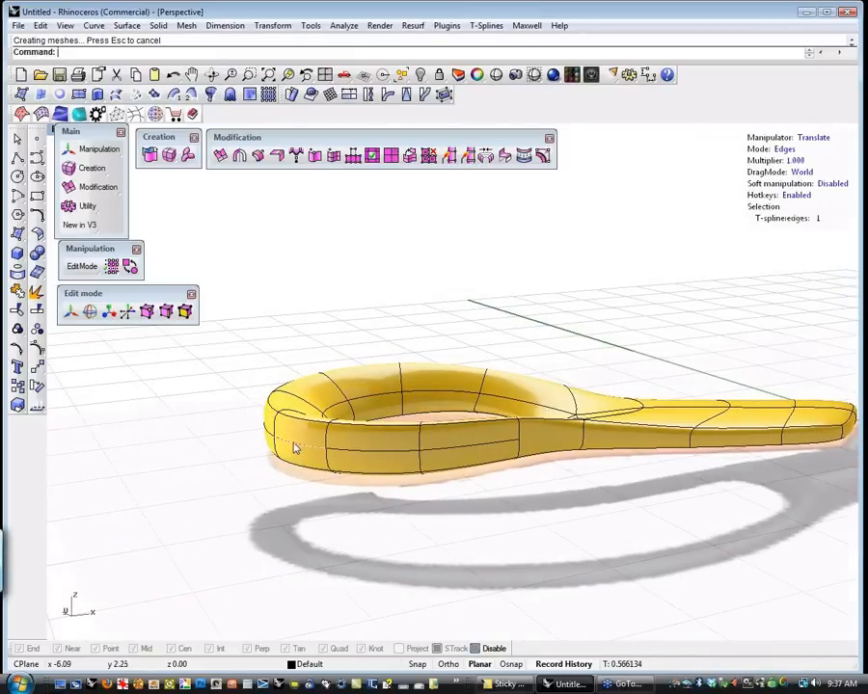
pyautogui.keyDown('shift'); pyautogui.click(270, 439); pyautogui.keyUp('shift')
pyautogui.moveTo(229, 488); pyautogui.dragTo(534, 551, button='right')
pyautogui.keyDown('shift'); pyautogui.click(524, 501); pyautogui.keyUp('shift')
pyautogui.moveTo(527, 442); pyautogui.dragTo(504, 447)
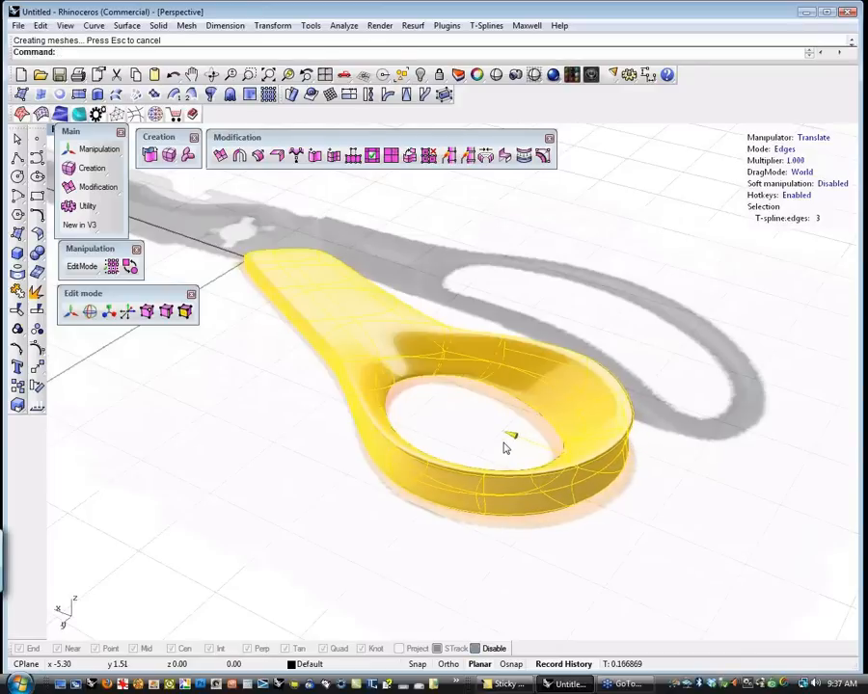
pyautogui.click(564, 557)
# Reselect the three mid-wall edges at the rounded end of the loop and lower them slightly
pyautogui.moveTo(564, 556); pyautogui.dragTo(312, 489, button='right')
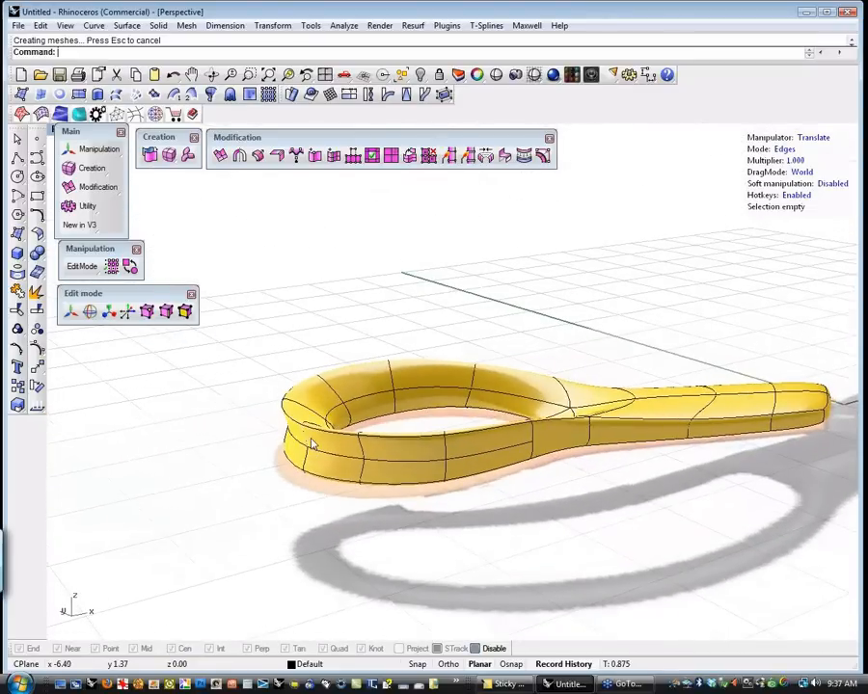
pyautogui.scroll(4, 311, 444)
pyautogui.moveTo(348, 457); pyautogui.dragTo(325, 474, button='right')
pyautogui.click(323, 474)
pyautogui.keyDown('shift'); pyautogui.click(278, 449); pyautogui.keyUp('shift')
pyautogui.moveTo(246, 461); pyautogui.dragTo(442, 477, button='right')
pyautogui.keyDown('shift'); pyautogui.click(404, 471); pyautogui.keyUp('shift')
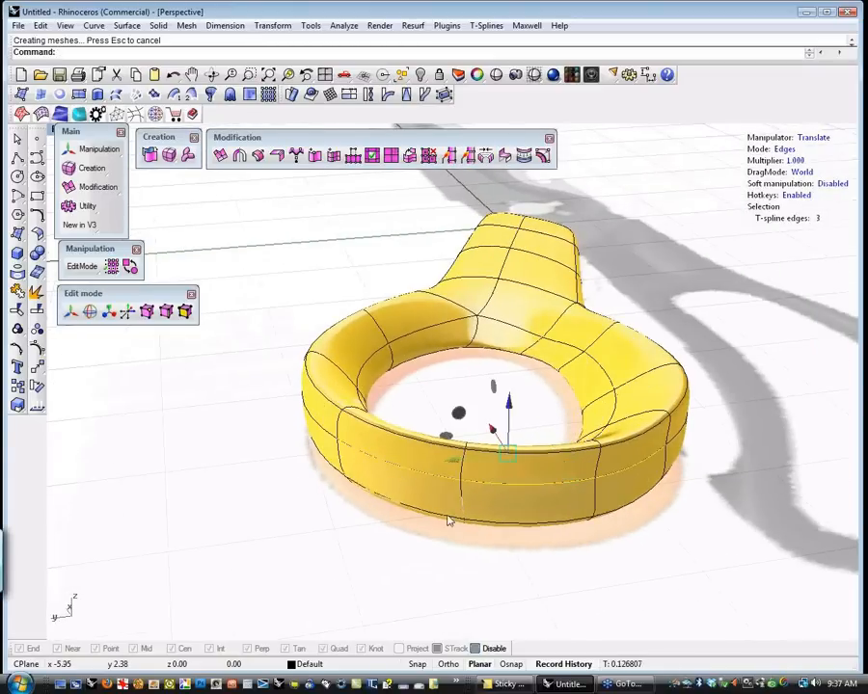
pyautogui.moveTo(512, 417)
pyautogui.mouseDown()
pyautogui.moveTo(511, 430)
pyautogui.moveTo(509, 419)
pyautogui.mouseUp()
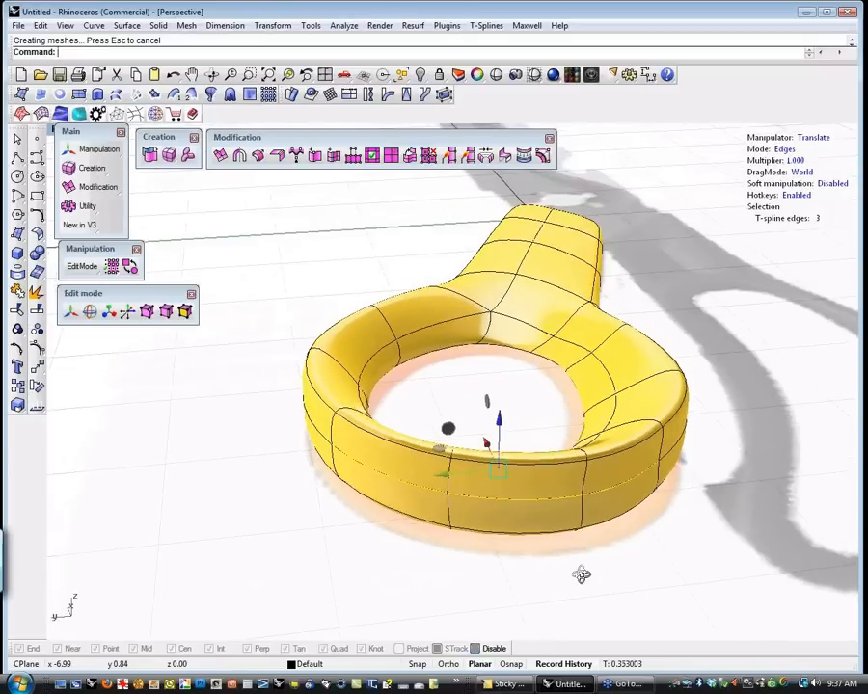
# Select the outer rim edges on the loop's underside, excluding those along the shaft, and insert simple edges about halfway toward the finger hole
pyautogui.moveTo(581, 575); pyautogui.dragTo(484, 570, button='right')
pyautogui.moveTo(269, 521); pyautogui.dragTo(262, 497, button='right')
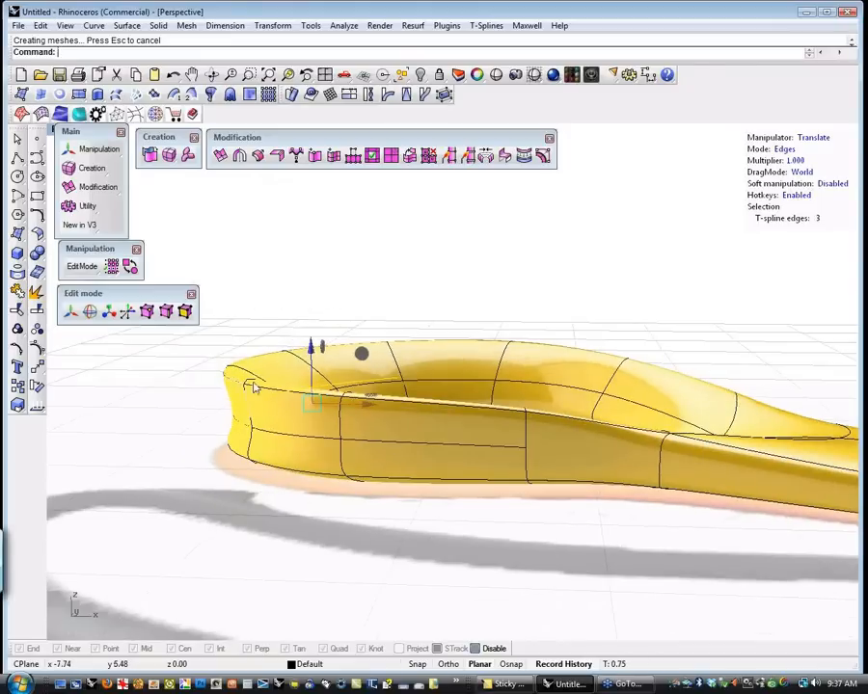
pyautogui.moveTo(598, 511); pyautogui.dragTo(663, 562, button='right')
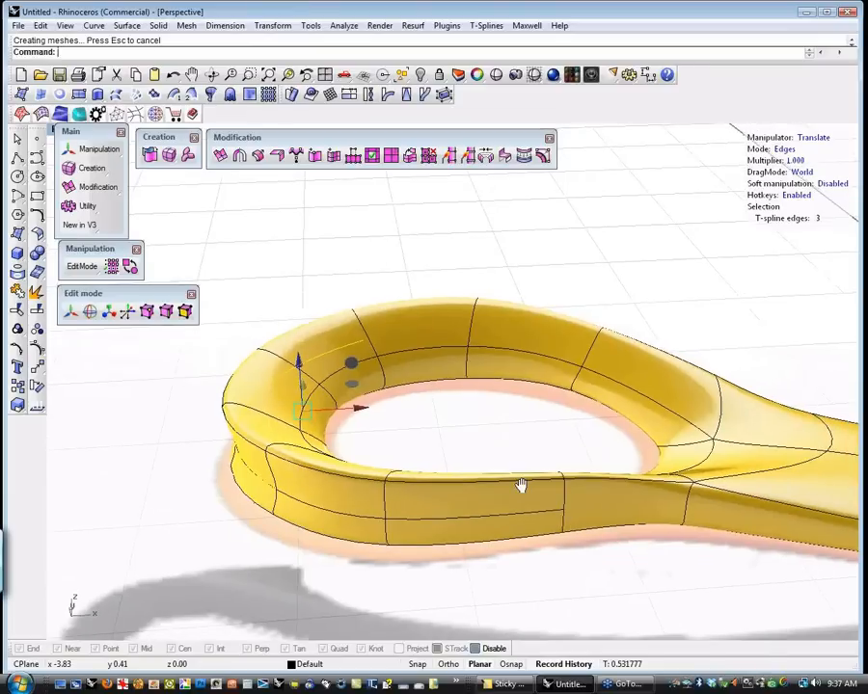
pyautogui.moveTo(521, 485); pyautogui.dragTo(507, 409, button='right')
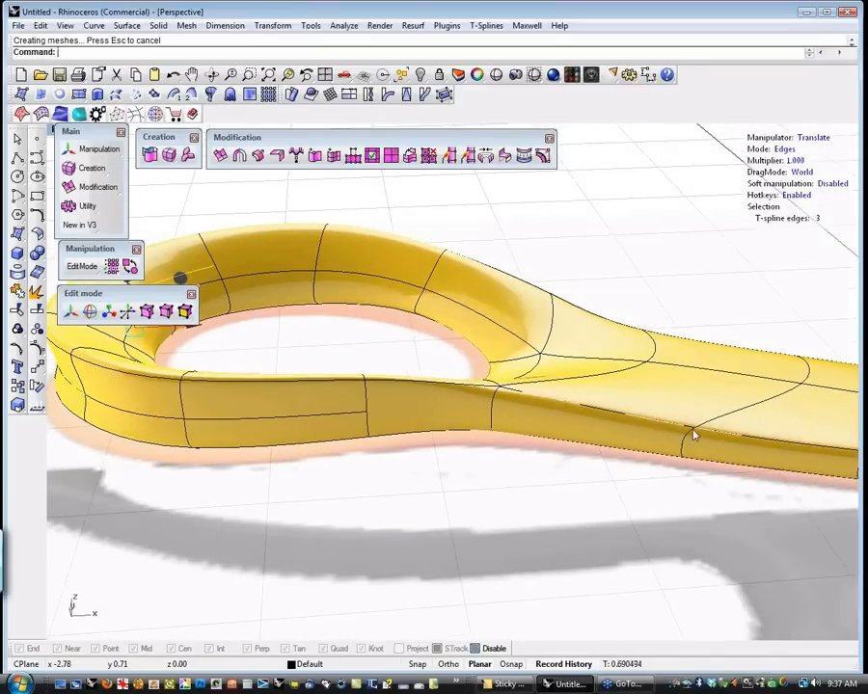
pyautogui.moveTo(536, 413); pyautogui.dragTo(459, 365, button='right')
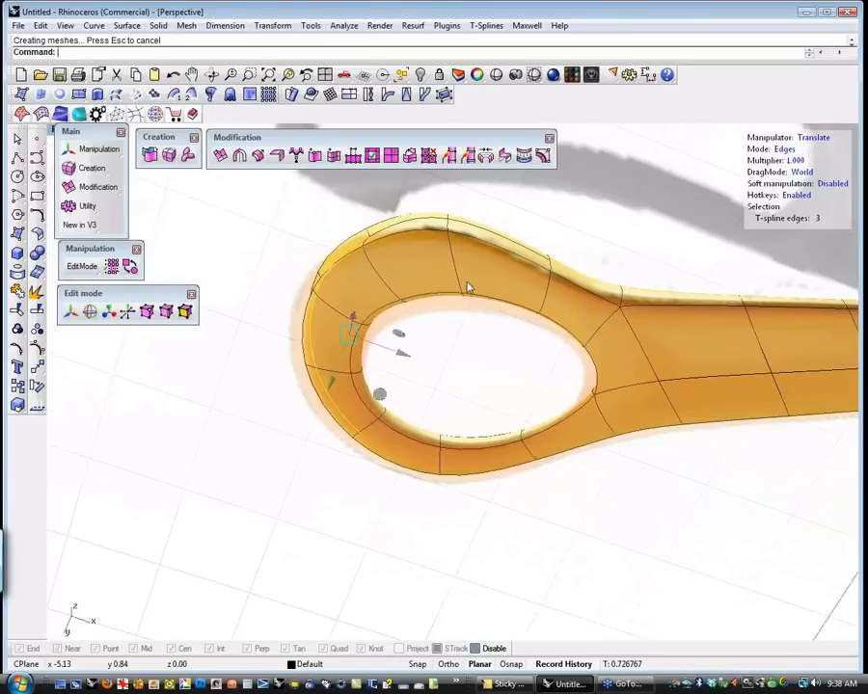
pyautogui.click(580, 284)
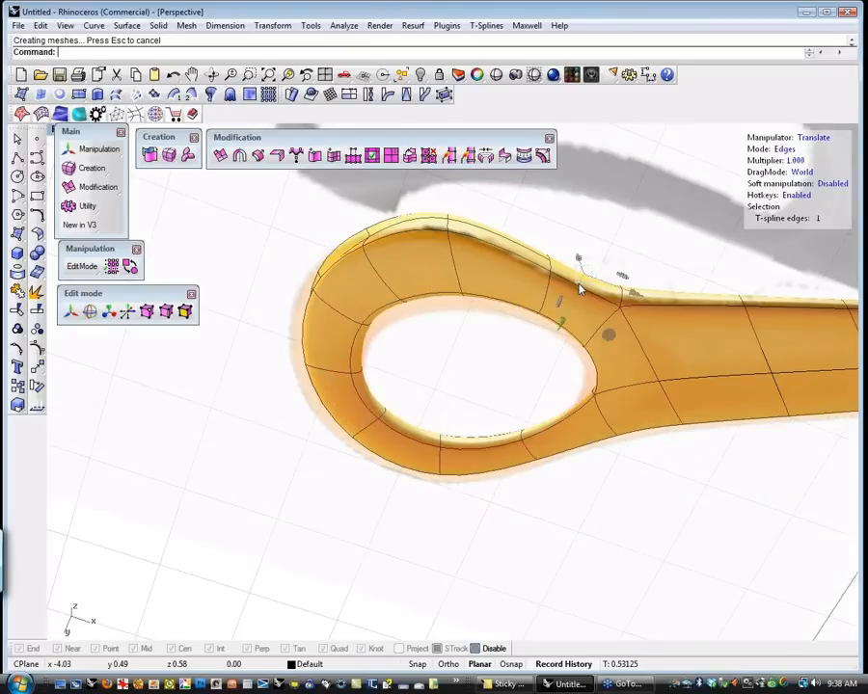
pyautogui.click(561, 285)
pyautogui.doubleClick(562, 286)
pyautogui.moveTo(719, 470); pyautogui.dragTo(807, 393, button='right')
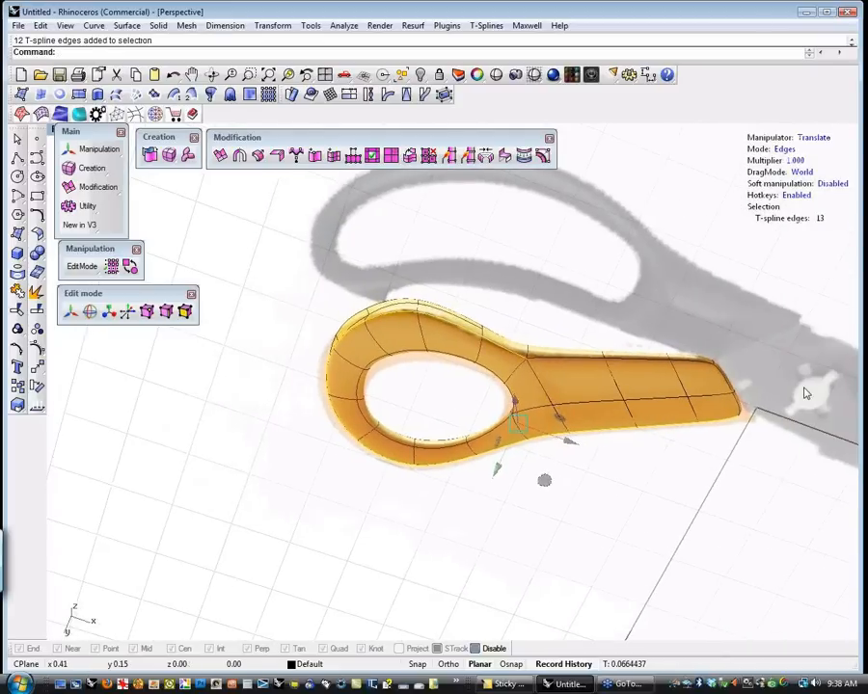
pyautogui.keyDown('ctrl'); pyautogui.moveTo(798, 340); pyautogui.dragTo(584, 472); pyautogui.keyUp('ctrl')
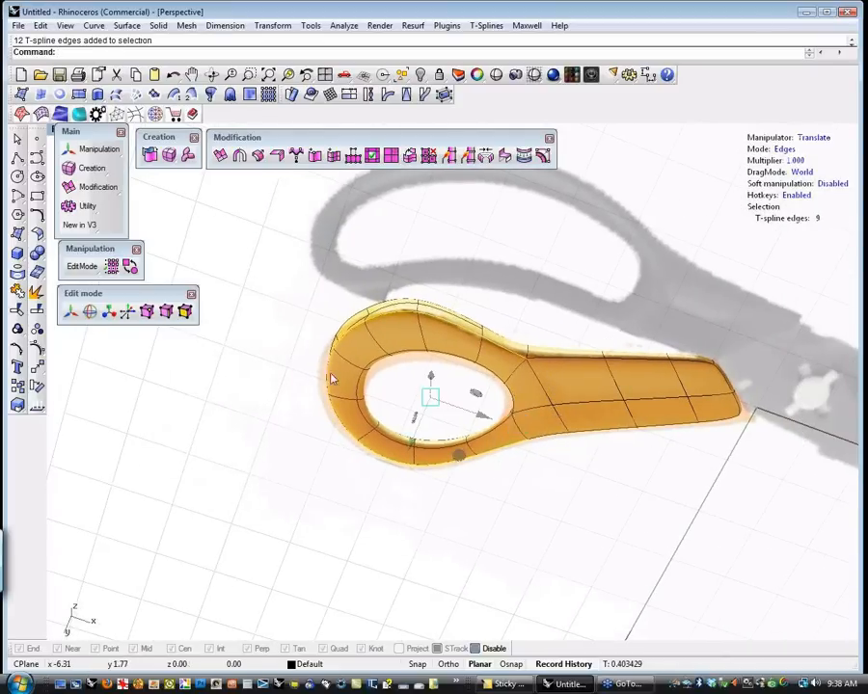
pyautogui.keyDown('ctrl'); pyautogui.moveTo(516, 374); pyautogui.dragTo(518, 378); pyautogui.keyUp('ctrl')
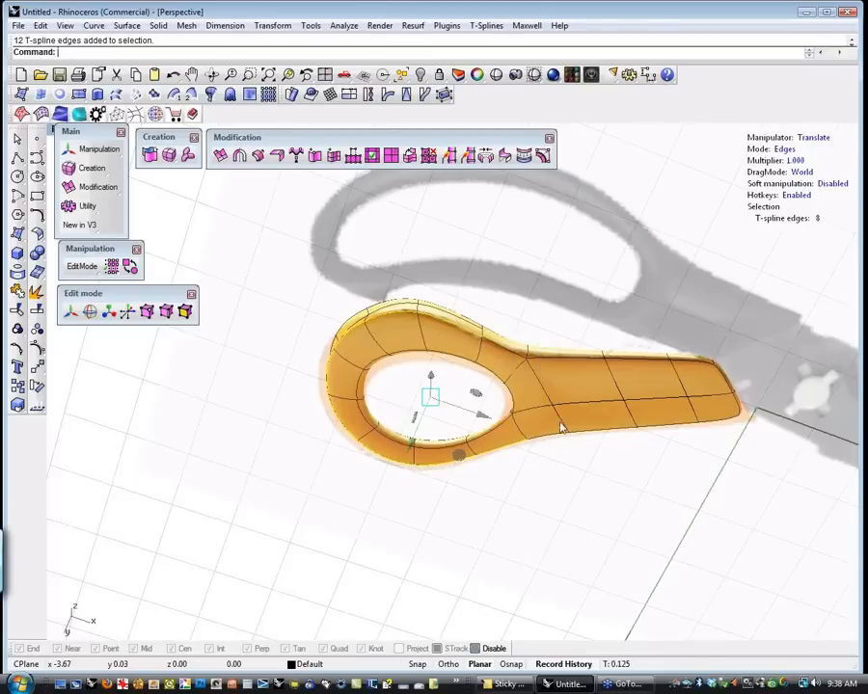
pyautogui.keyDown('ctrl'); pyautogui.moveTo(546, 471); pyautogui.dragTo(543, 477); pyautogui.keyUp('ctrl')
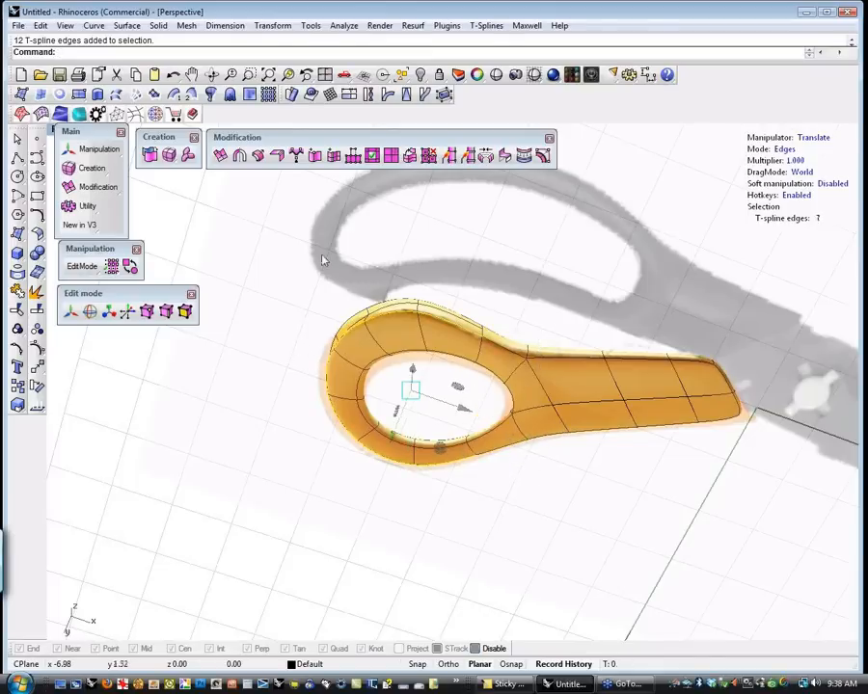
pyautogui.click(295, 155)
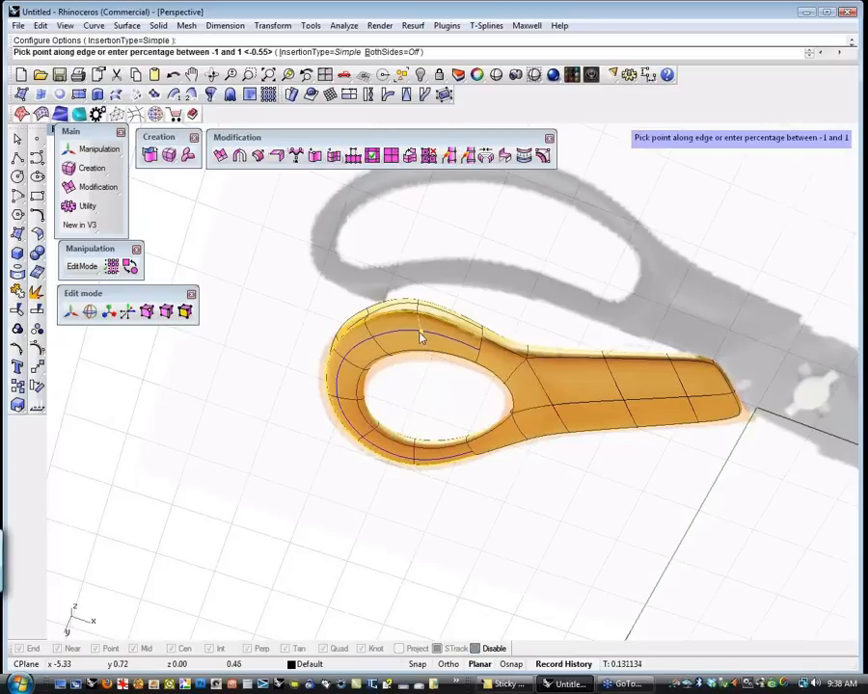
pyautogui.click(421, 337)
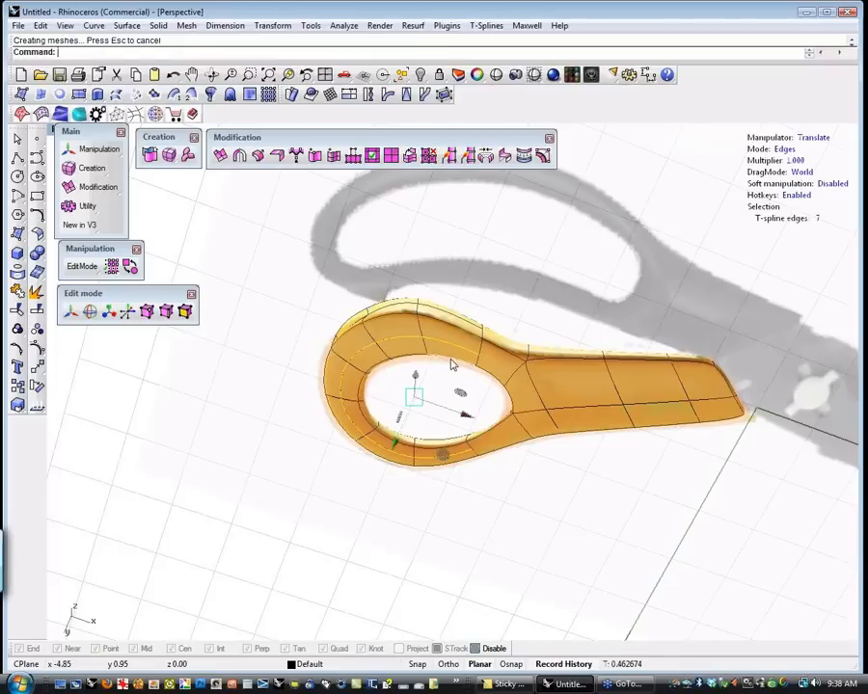
# Nudge the inserted underside edges of the finger loop slightly along the vertical axis and clear the selection
pyautogui.moveTo(428, 397); pyautogui.dragTo(422, 419, button='right')
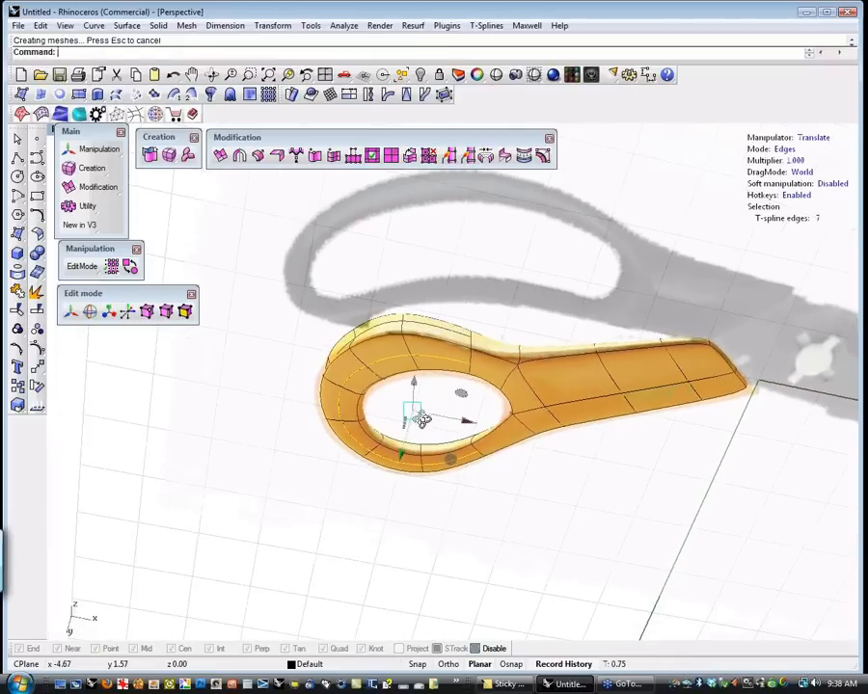
pyautogui.click(414, 387)
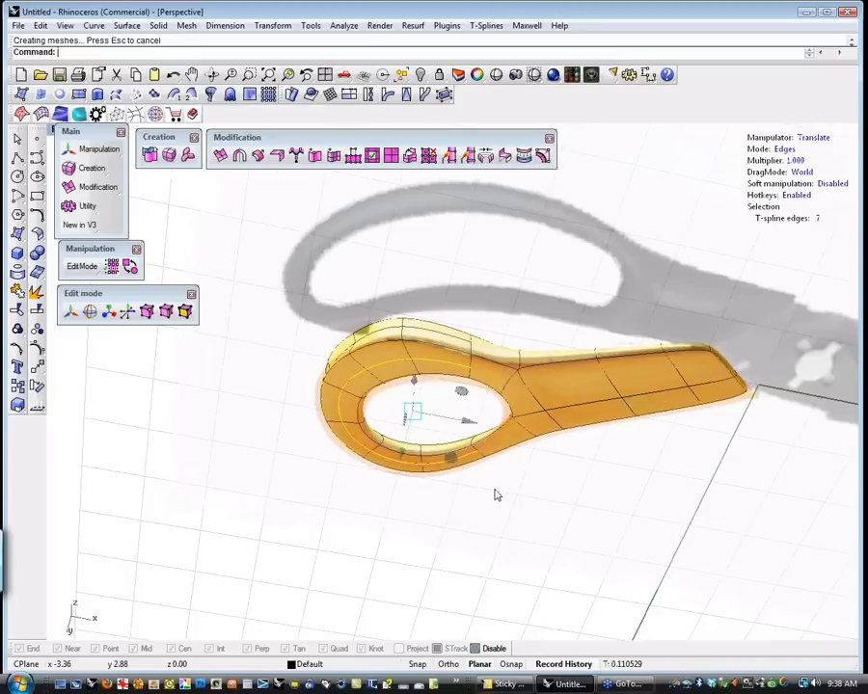
pyautogui.click(442, 531)
pyautogui.moveTo(441, 531); pyautogui.dragTo(545, 547, button='right')
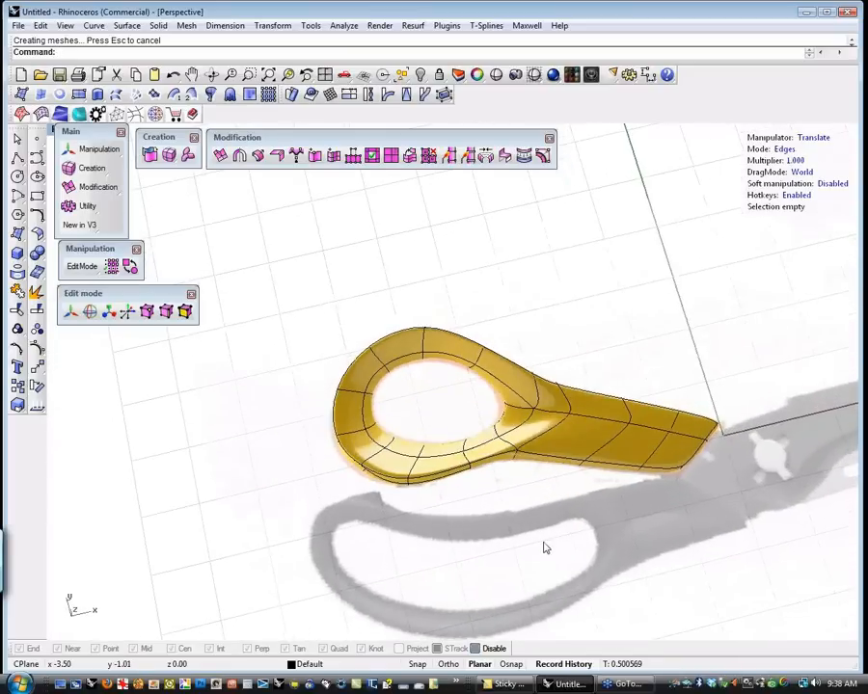
# In vertex mode, raise the vertex at the loop-to-shaft junction and the neighbouring vertex beside the finger hole slightly
pyautogui.moveTo(546, 463); pyautogui.dragTo(636, 570, button='right')
pyautogui.press('a')
pyautogui.click(544, 305)
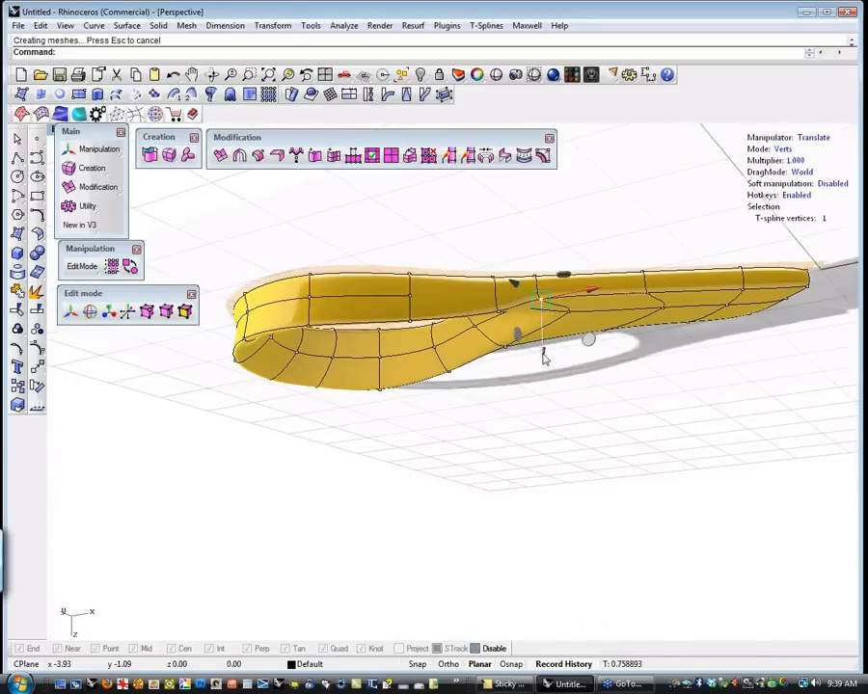
pyautogui.moveTo(543, 357); pyautogui.dragTo(562, 368)
pyautogui.click(620, 399)
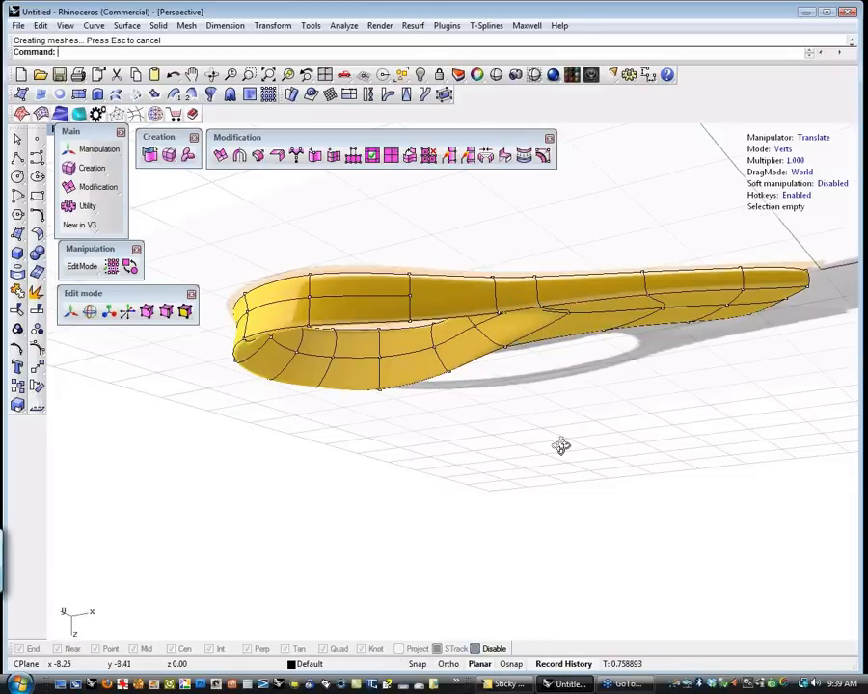
pyautogui.moveTo(561, 446)
pyautogui.mouseDown(button='right')
pyautogui.moveTo(570, 426)
pyautogui.moveTo(574, 460)
pyautogui.mouseUp(button='right')
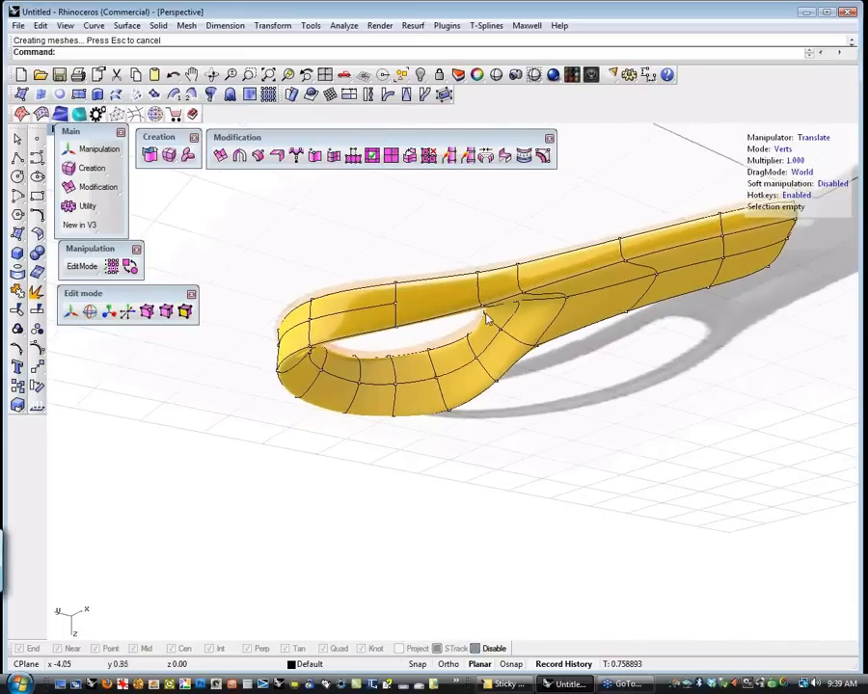
pyautogui.click(483, 307)
pyautogui.moveTo(482, 355)
pyautogui.mouseDown()
pyautogui.moveTo(482, 365)
pyautogui.moveTo(481, 357)
pyautogui.mouseUp()
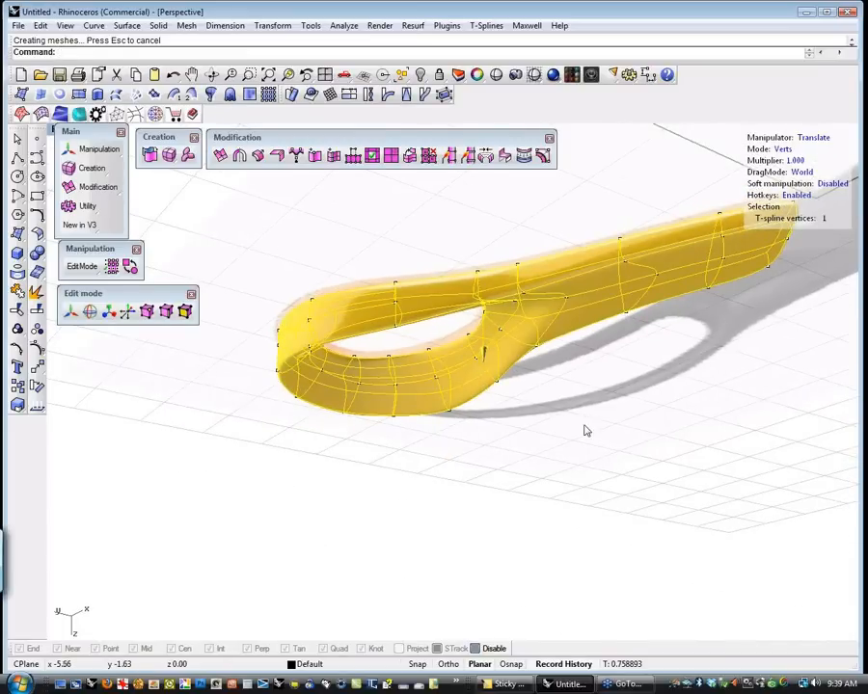
pyautogui.click(483, 469)
# In the Top view, move the outer vertices at the rounded end of the finger loop to match the reference outline
pyautogui.moveTo(483, 468); pyautogui.dragTo(410, 425, button='right')
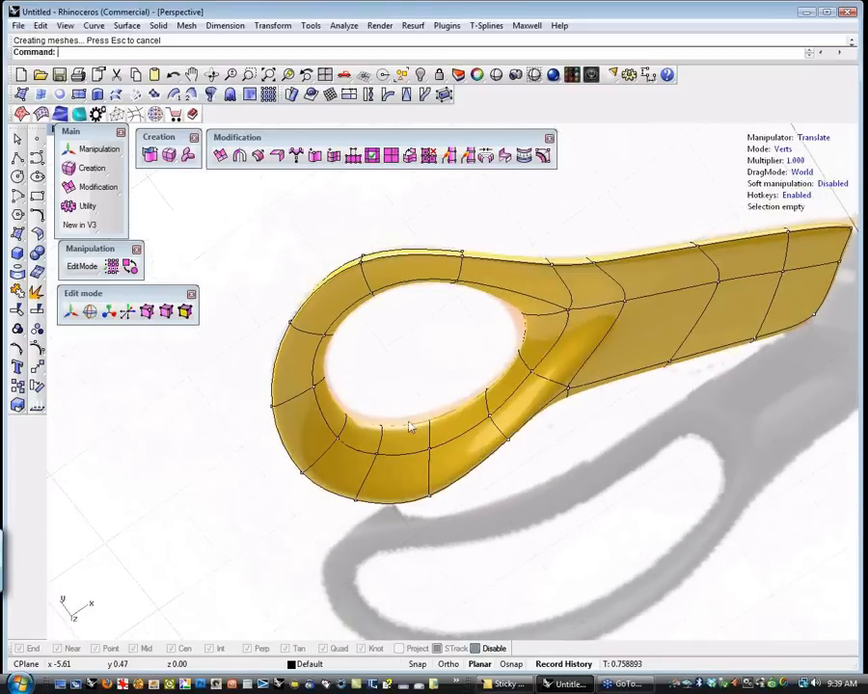
pyautogui.hotkey('ctrl', 'F1')
pyautogui.hotkey('ctrl', 'shift', 'e')
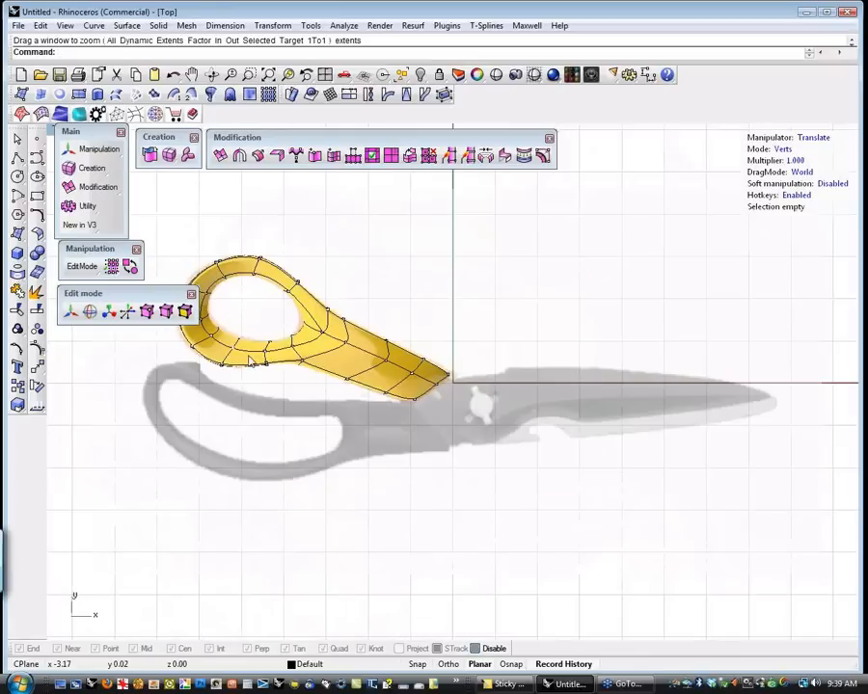
pyautogui.scroll(4, 246, 321)
pyautogui.moveTo(271, 319); pyautogui.dragTo(421, 391, button='right')
pyautogui.scroll(4, 351, 399)
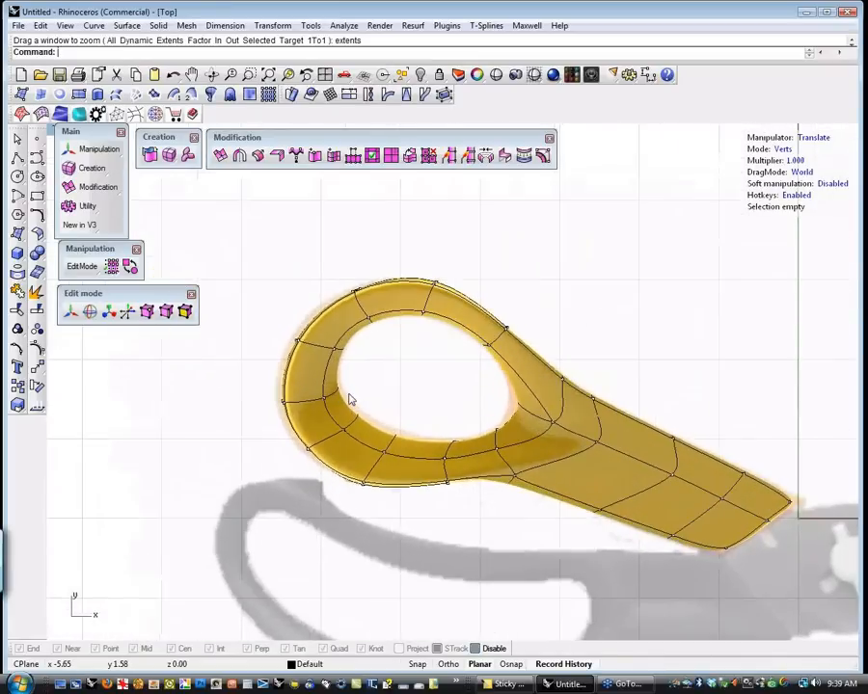
pyautogui.moveTo(226, 371); pyautogui.dragTo(294, 433)
pyautogui.moveTo(326, 355); pyautogui.dragTo(311, 362)
pyautogui.moveTo(246, 290); pyautogui.dragTo(316, 340)
pyautogui.moveTo(337, 279); pyautogui.dragTo(361, 279)
pyautogui.moveTo(406, 221); pyautogui.dragTo(406, 210)
pyautogui.click(529, 406)
# Shift the finger hole's vertex nearest the shaft inward and nudge a vertex on its lower edge to follow the reference hole
pyautogui.moveTo(521, 388); pyautogui.dragTo(584, 421)
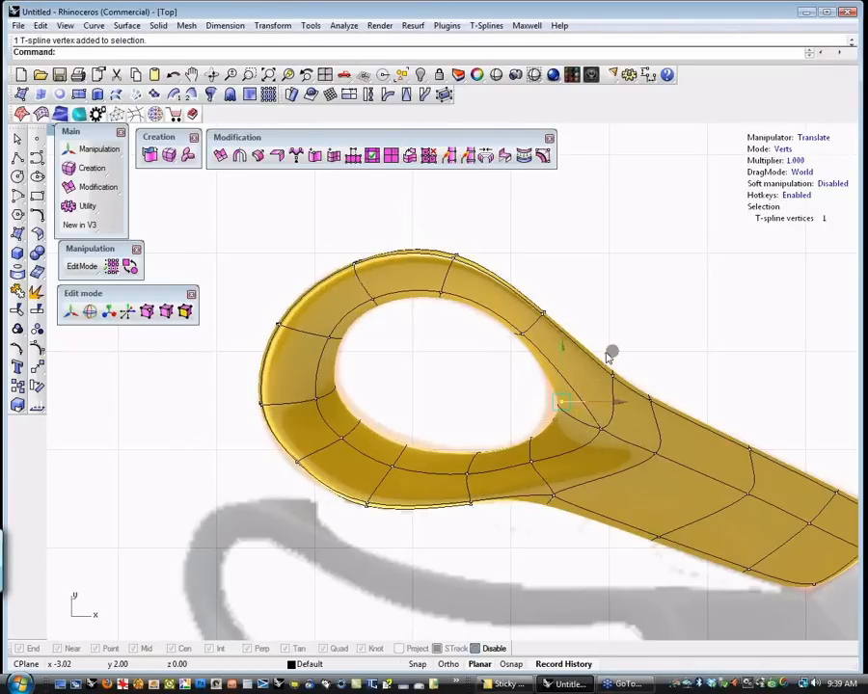
pyautogui.moveTo(602, 356)
pyautogui.mouseDown()
pyautogui.moveTo(589, 357)
pyautogui.moveTo(596, 347)
pyautogui.mouseUp()
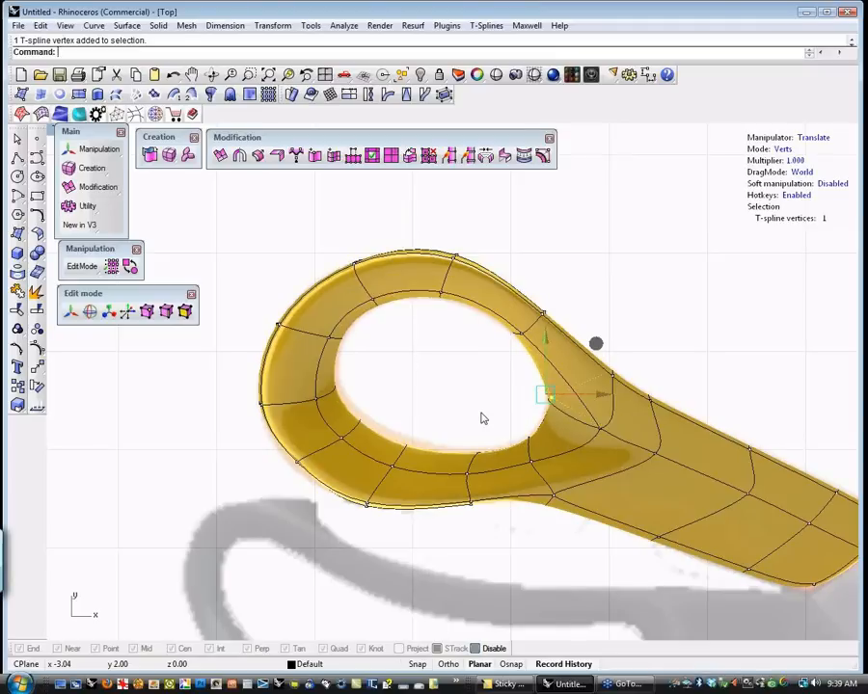
pyautogui.click(405, 430)
pyautogui.moveTo(385, 415); pyautogui.dragTo(424, 451)
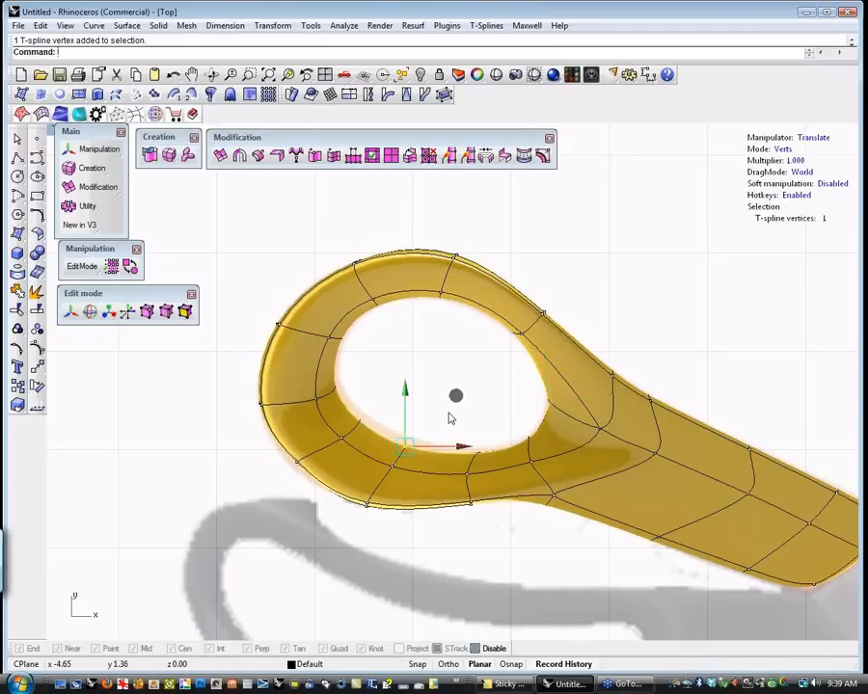
pyautogui.moveTo(457, 398); pyautogui.dragTo(458, 404)
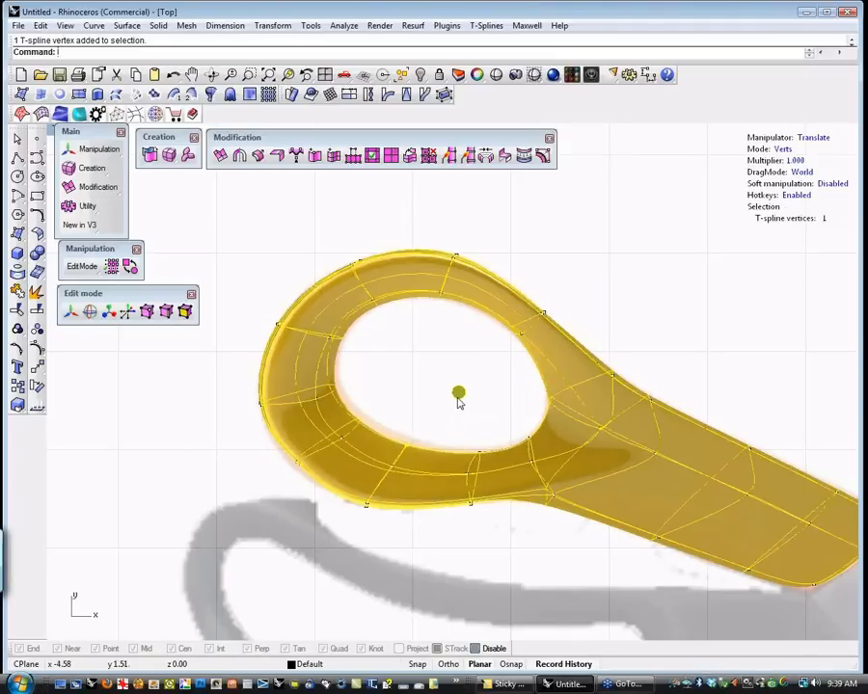
pyautogui.click(395, 398)
# Nudge the next two vertices along the finger hole's lower-left edge inward to smooth the opening, and clear the selection
pyautogui.moveTo(388, 390); pyautogui.dragTo(353, 436)
pyautogui.moveTo(406, 382)
pyautogui.mouseDown()
pyautogui.moveTo(419, 374)
pyautogui.moveTo(426, 382)
pyautogui.moveTo(421, 376)
pyautogui.mouseUp()
pyautogui.click(359, 373)
pyautogui.moveTo(362, 365); pyautogui.dragTo(366, 399)
pyautogui.moveTo(383, 338); pyautogui.dragTo(390, 349)
pyautogui.press('Escape')
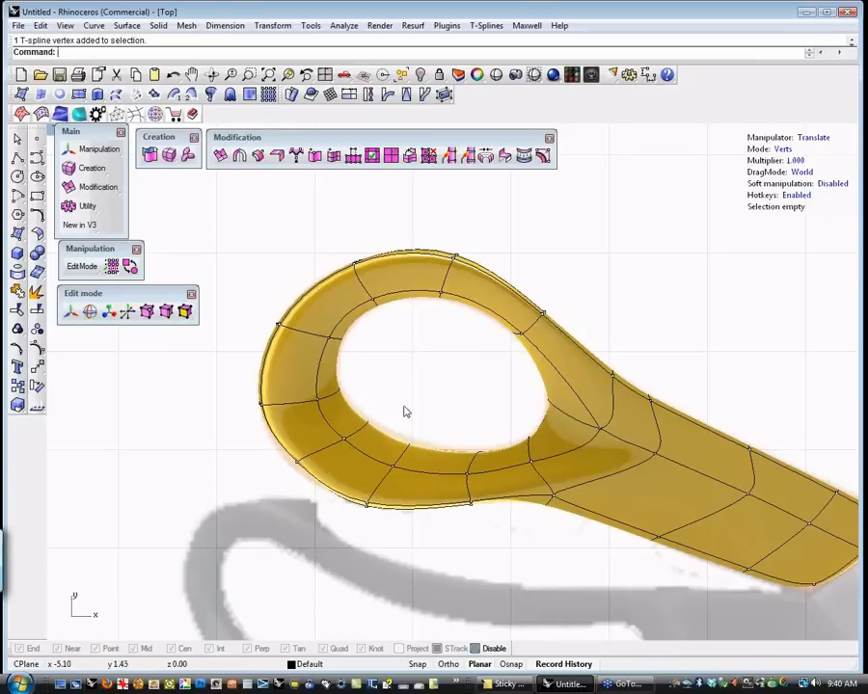
# Select the vertices at the loop's lower-left outer edge and shift them slightly outward to match the reference outline
pyautogui.moveTo(267, 486); pyautogui.dragTo(340, 423)
pyautogui.click(456, 538)
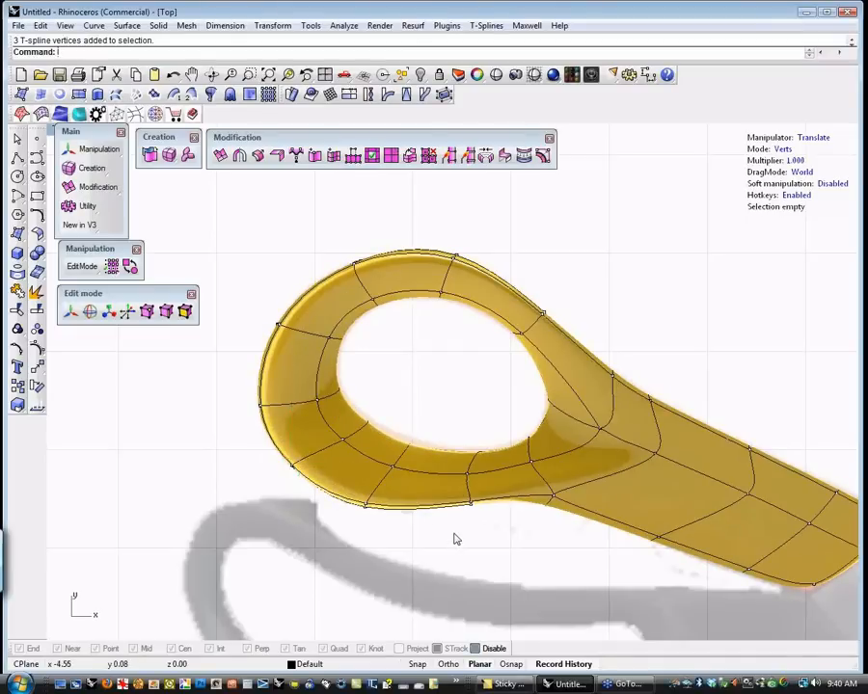
pyautogui.scroll(-6, 456, 538)
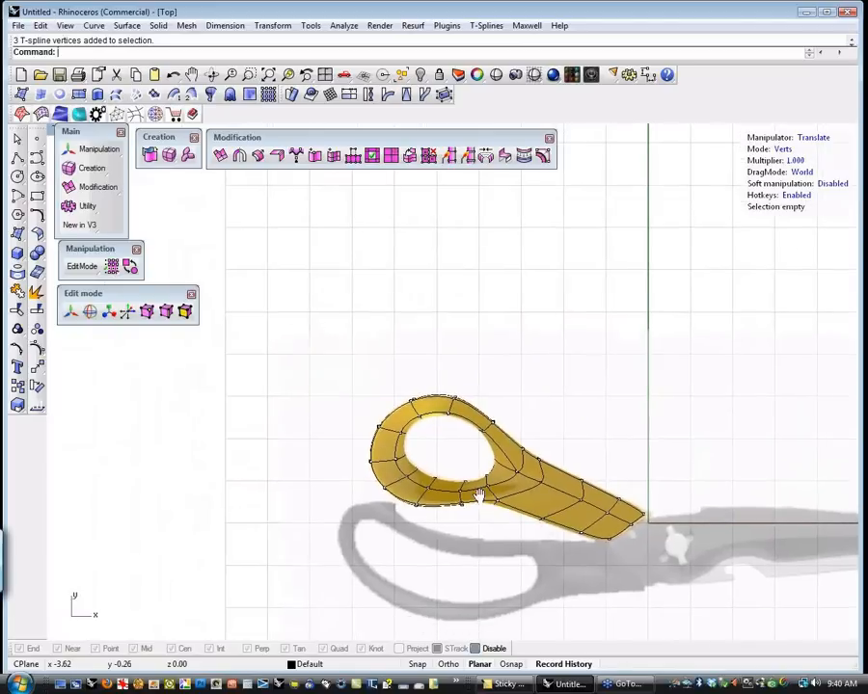
pyautogui.scroll(5, 487, 482)
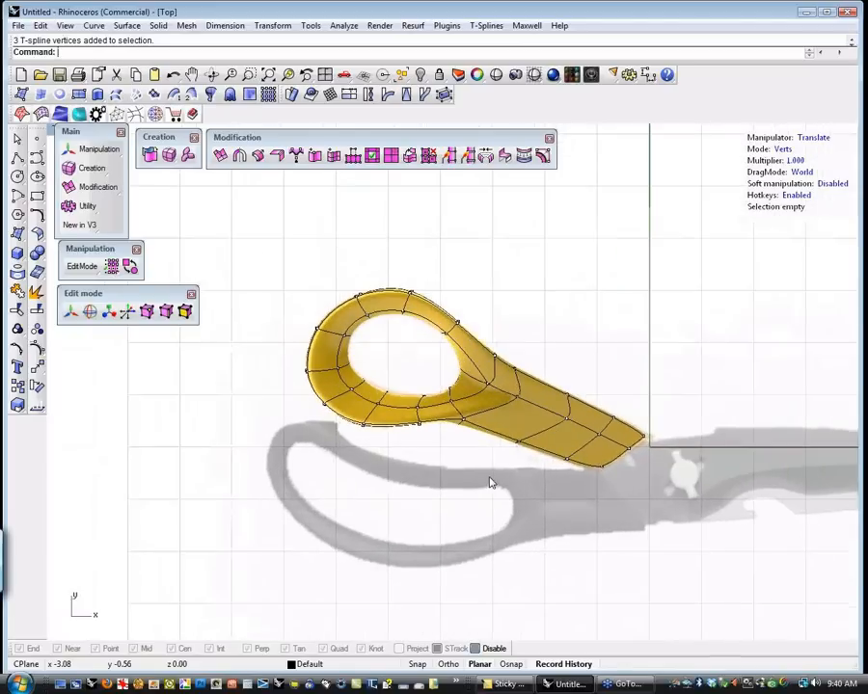
# Shift the middle vertex where the yellow handle's loop joins the shaft slightly along the shaft toward the pivot, and clear the selection
pyautogui.moveTo(517, 496); pyautogui.dragTo(503, 461, button='right')
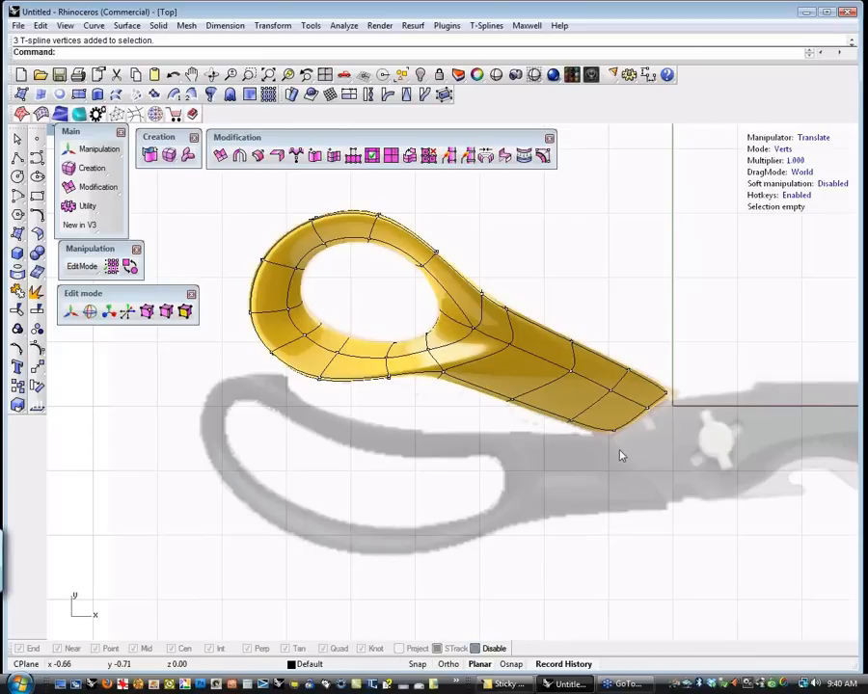
pyautogui.click(511, 345)
pyautogui.moveTo(560, 297); pyautogui.dragTo(592, 322)
pyautogui.click(662, 336)
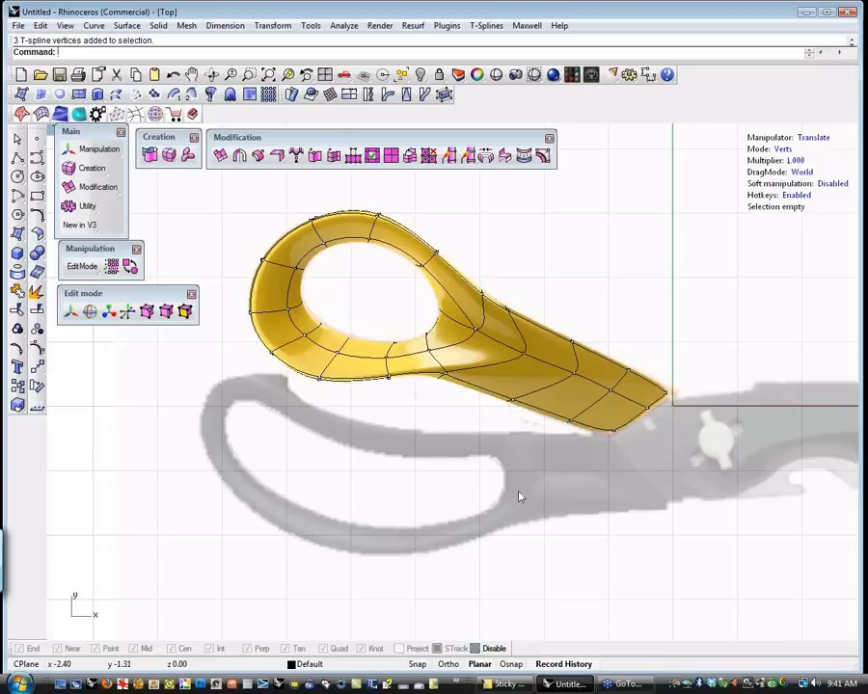
# Draw a closed degree-3 control point curve with 15 points around the outer outline of the lower grey handle's finger loop
pyautogui.moveTo(460, 460); pyautogui.dragTo(431, 430, button='right')
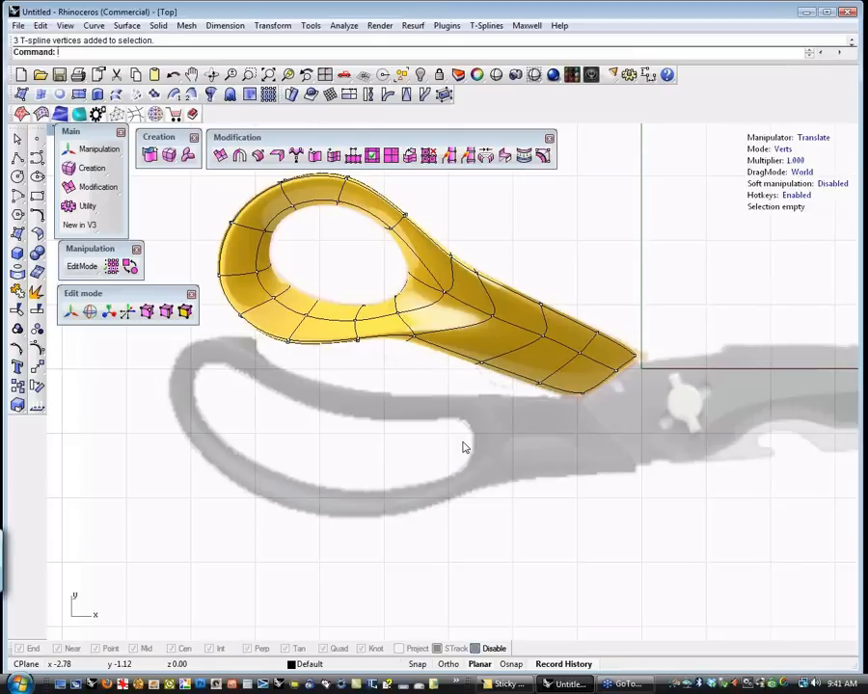
pyautogui.click(38, 159)
pyautogui.click(353, 392)
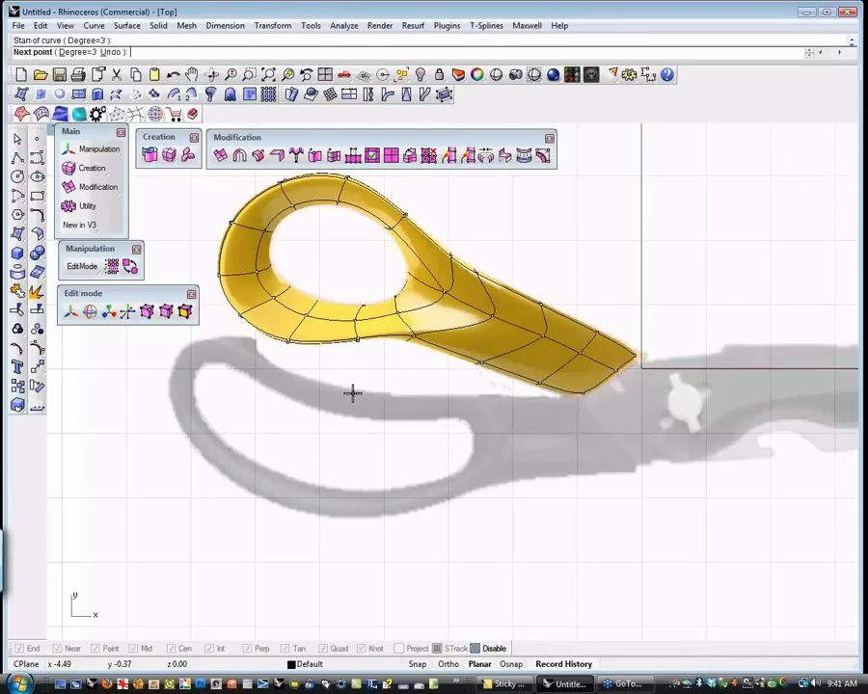
pyautogui.click(304, 382)
pyautogui.click(259, 355)
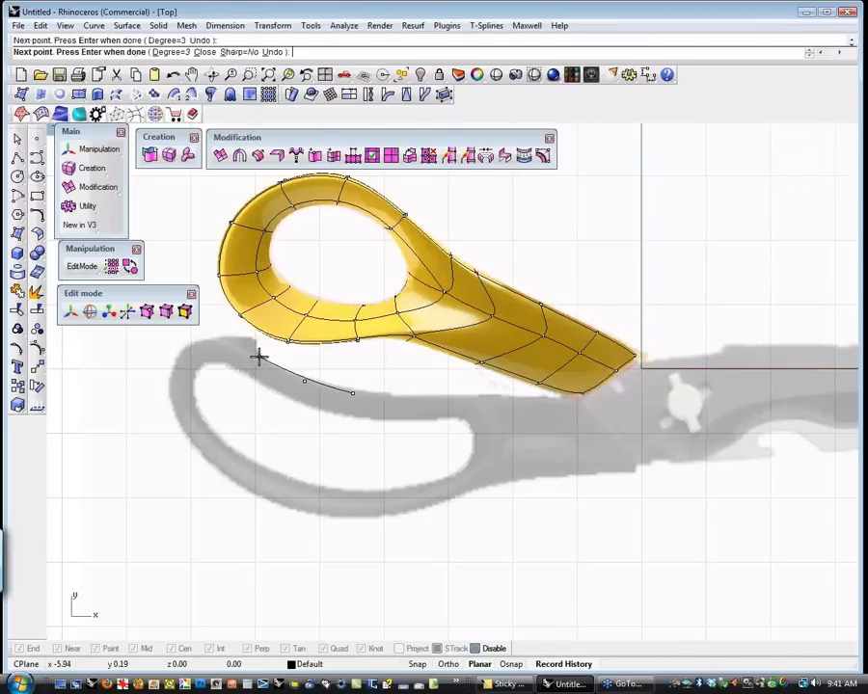
pyautogui.click(231, 337)
pyautogui.click(190, 333)
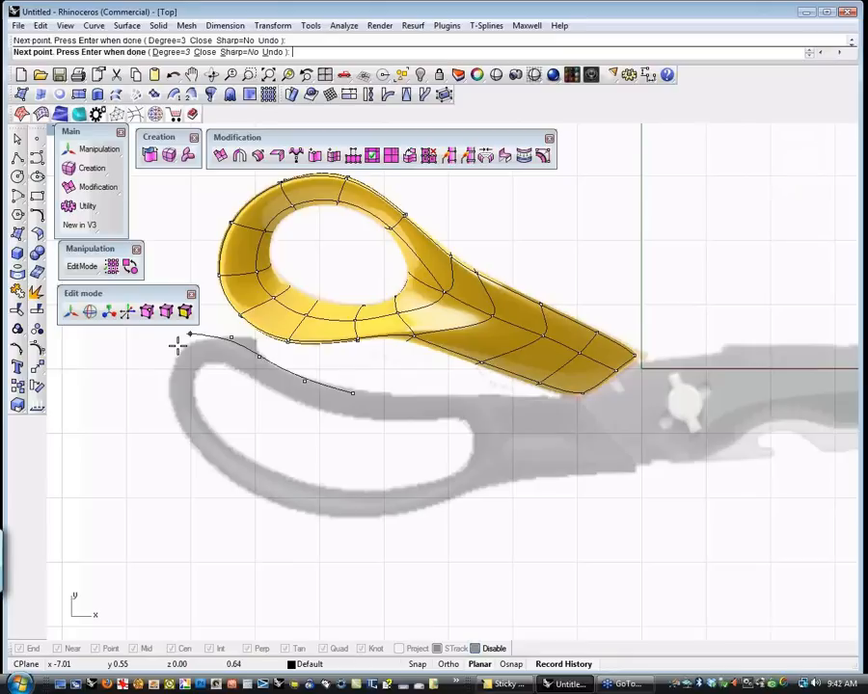
pyautogui.click(160, 380)
pyautogui.click(184, 452)
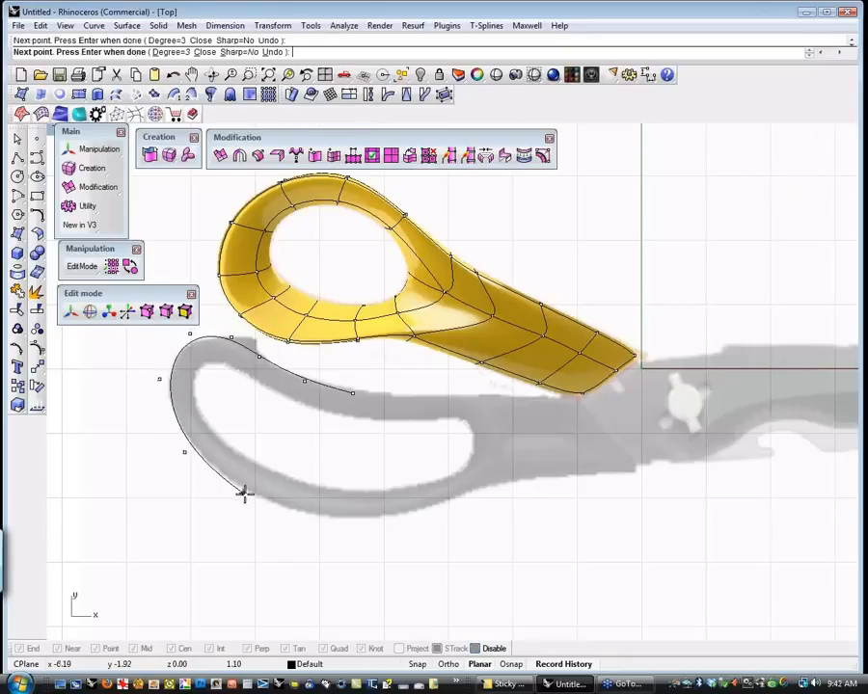
pyautogui.click(259, 499)
pyautogui.click(353, 528)
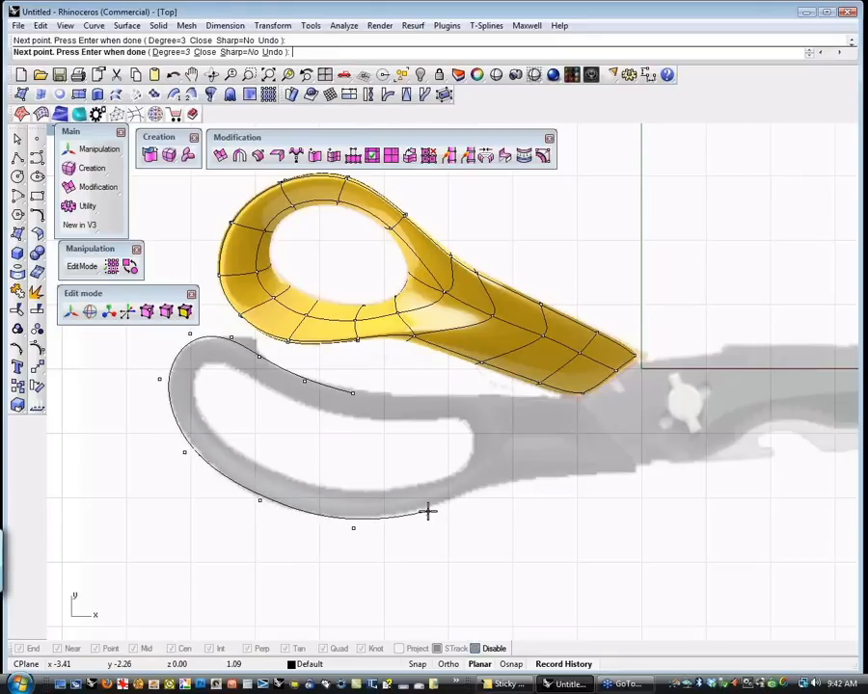
pyautogui.click(429, 511)
pyautogui.click(498, 480)
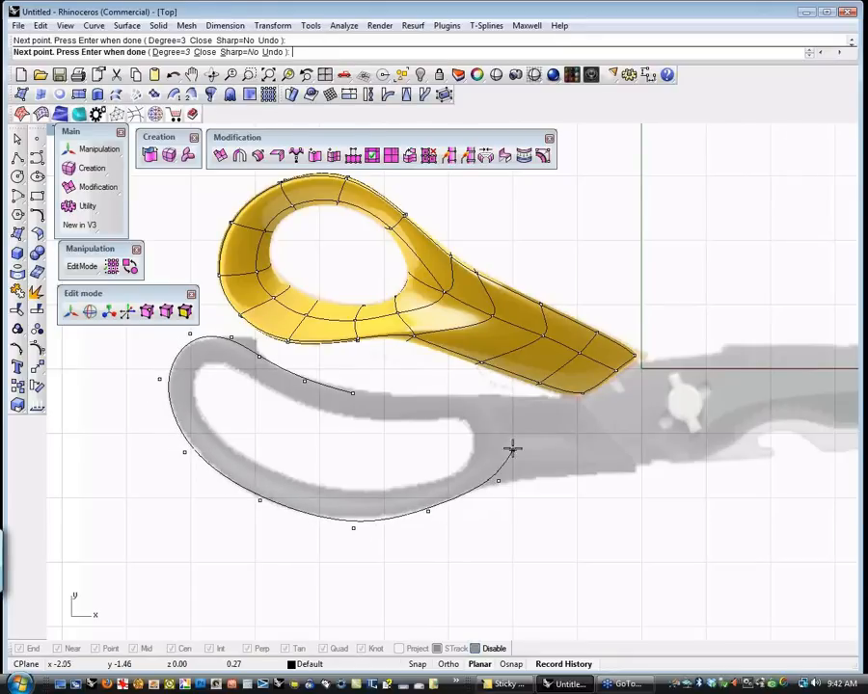
pyautogui.click(504, 440)
pyautogui.click(490, 401)
pyautogui.click(462, 394)
pyautogui.click(400, 396)
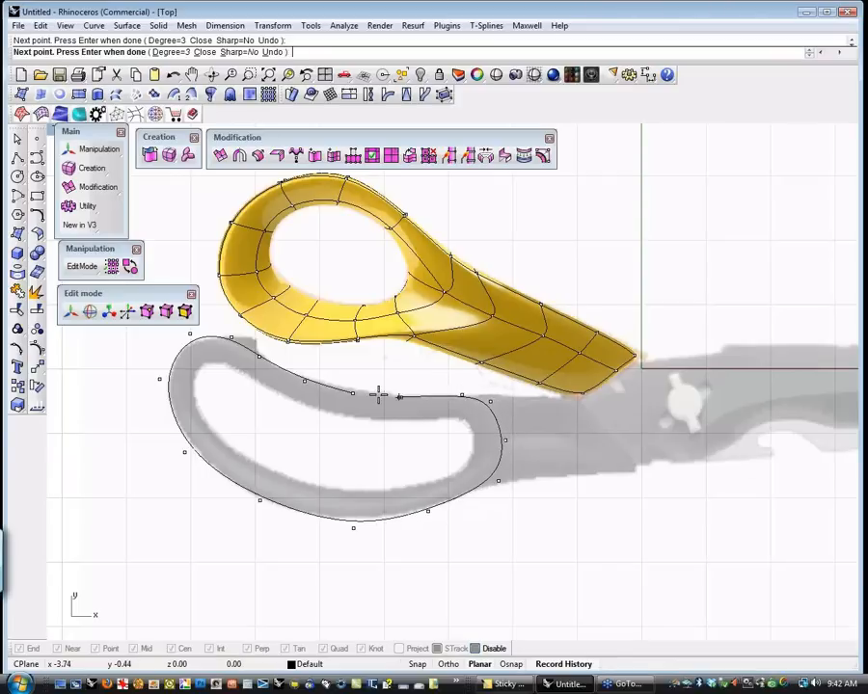
pyautogui.click(349, 389)
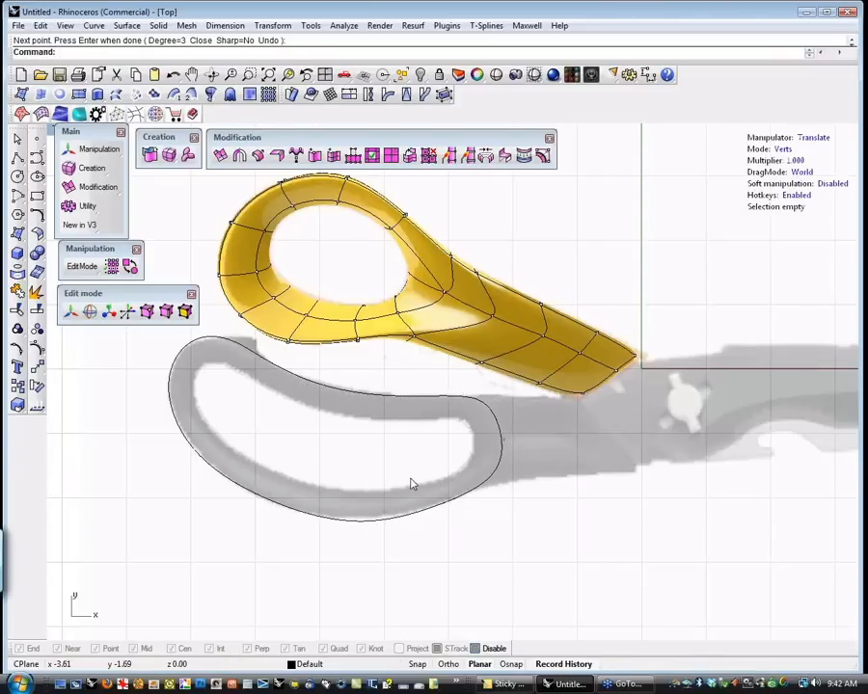
# Show the outline curve's control points and nudge the upper one near the shaft slightly toward the loop's rounded end
pyautogui.click(447, 507)
pyautogui.middleClick(489, 543)
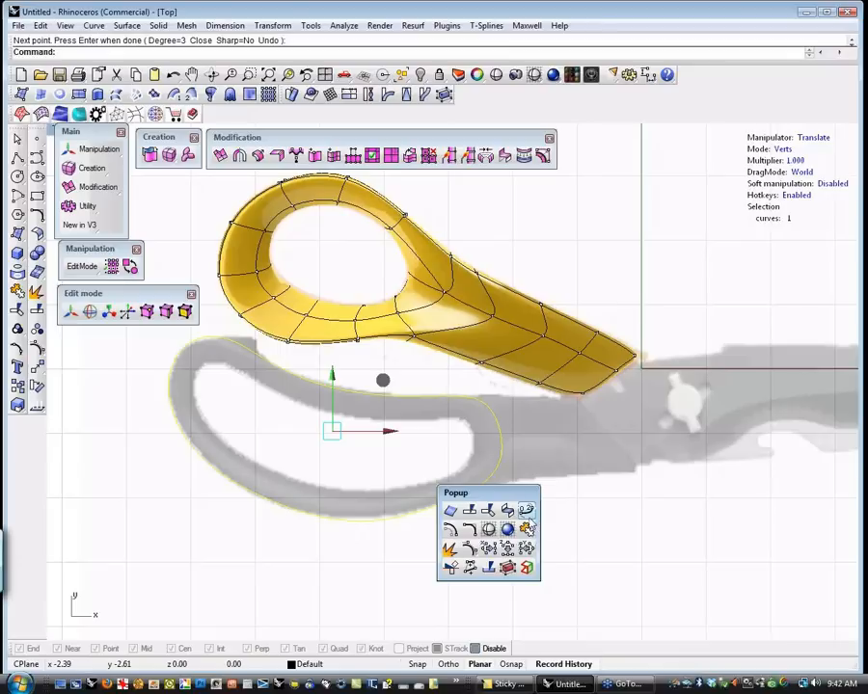
pyautogui.click(487, 529)
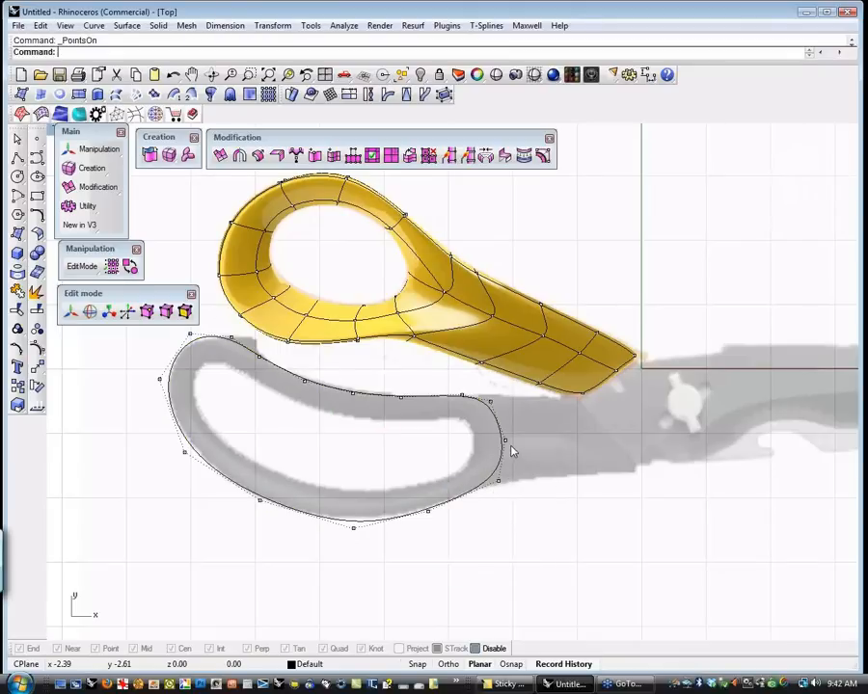
pyautogui.click(461, 397)
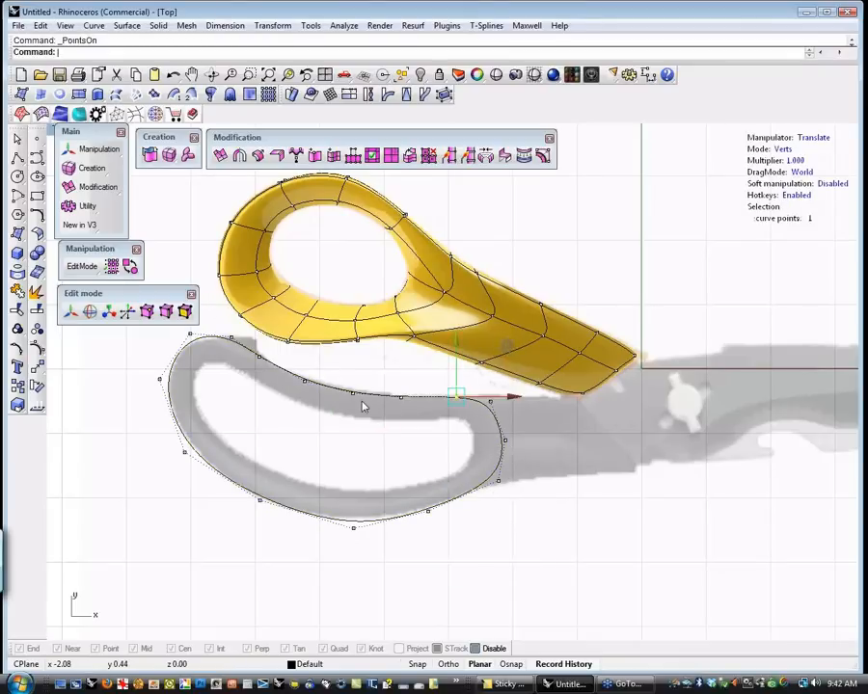
# Nudge the curve's upper-left corner point and its lowest point slightly inward to match the reference loop, and clear the selection
pyautogui.click(212, 353)
pyautogui.click(190, 333)
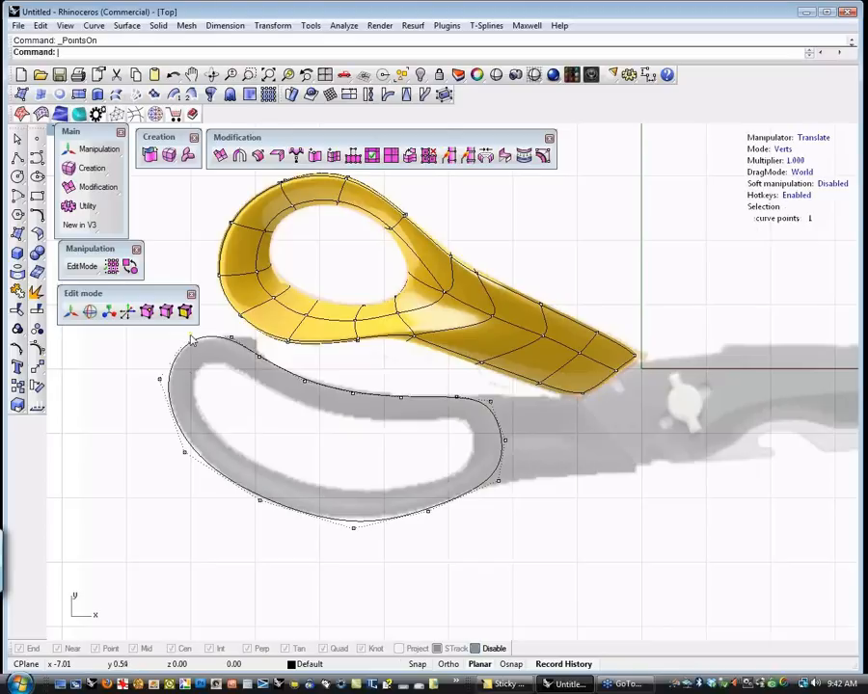
pyautogui.moveTo(236, 286); pyautogui.dragTo(240, 292)
pyautogui.click(271, 422)
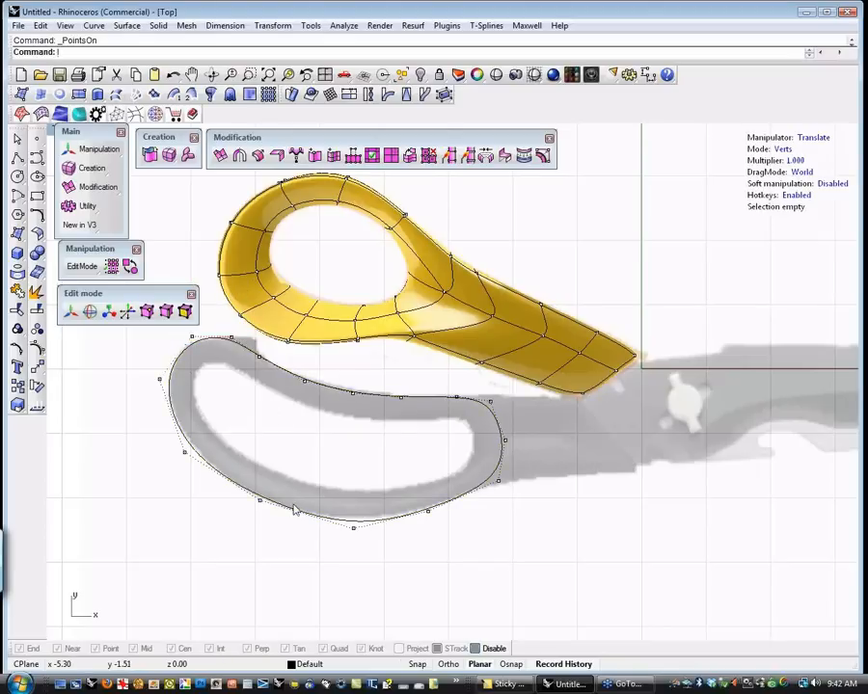
pyautogui.click(355, 530)
pyautogui.moveTo(403, 477); pyautogui.dragTo(394, 479)
pyautogui.click(416, 560)
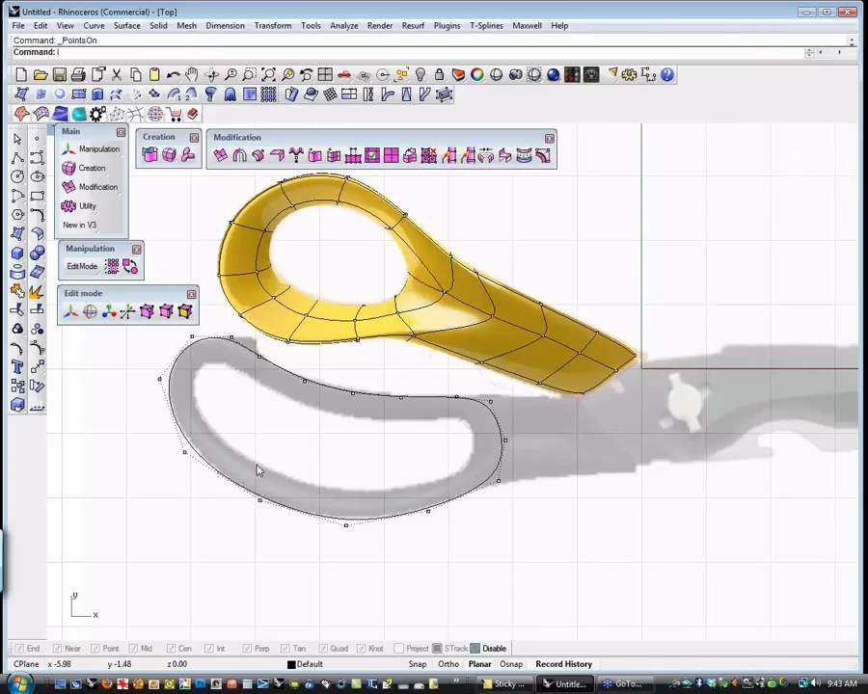
# Rebuild the loop outline curve with a point count of 15 and degree 3, deleting the input curve
pyautogui.click(232, 479)
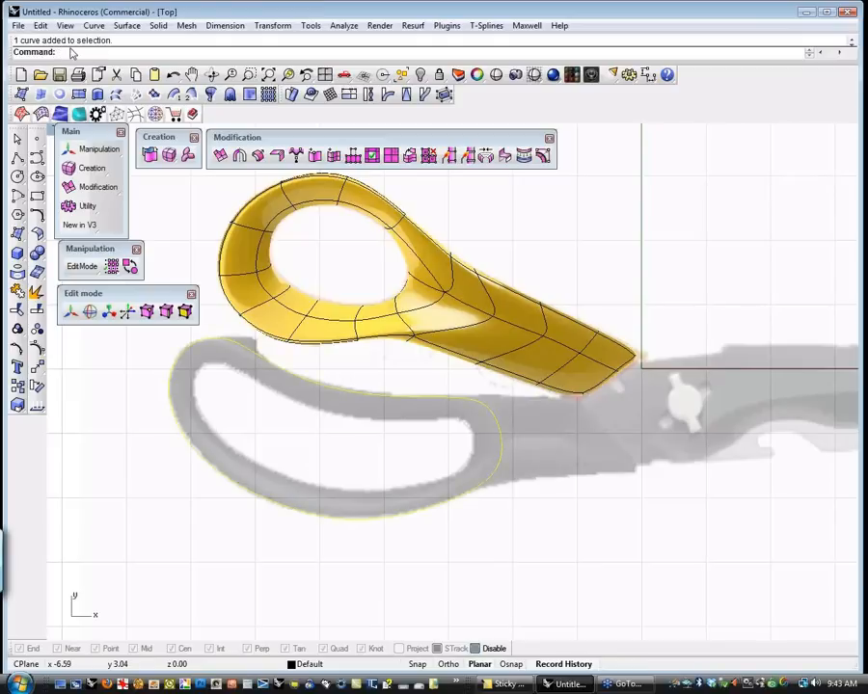
pyautogui.write('Rebuild')
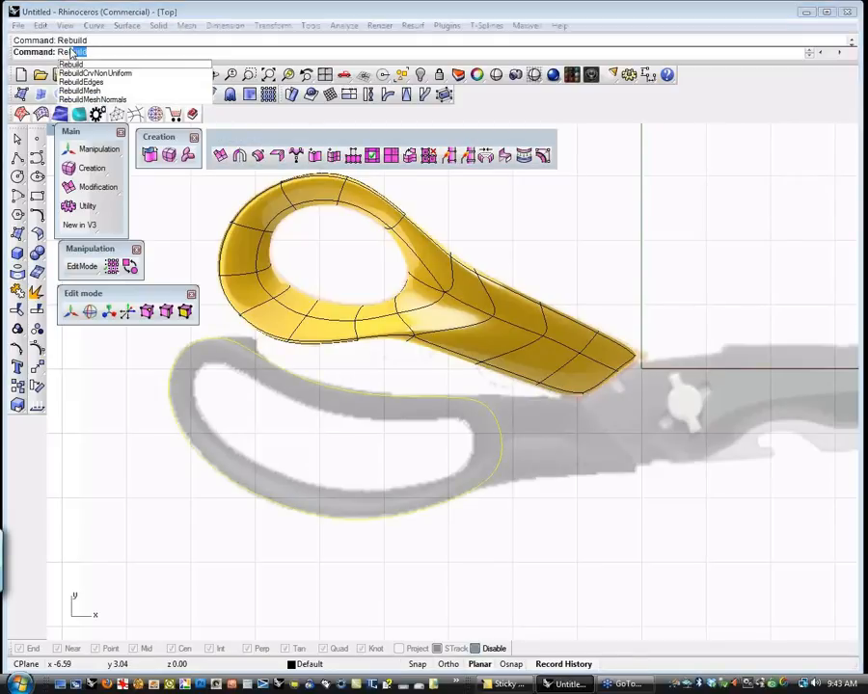
pyautogui.press('Return')
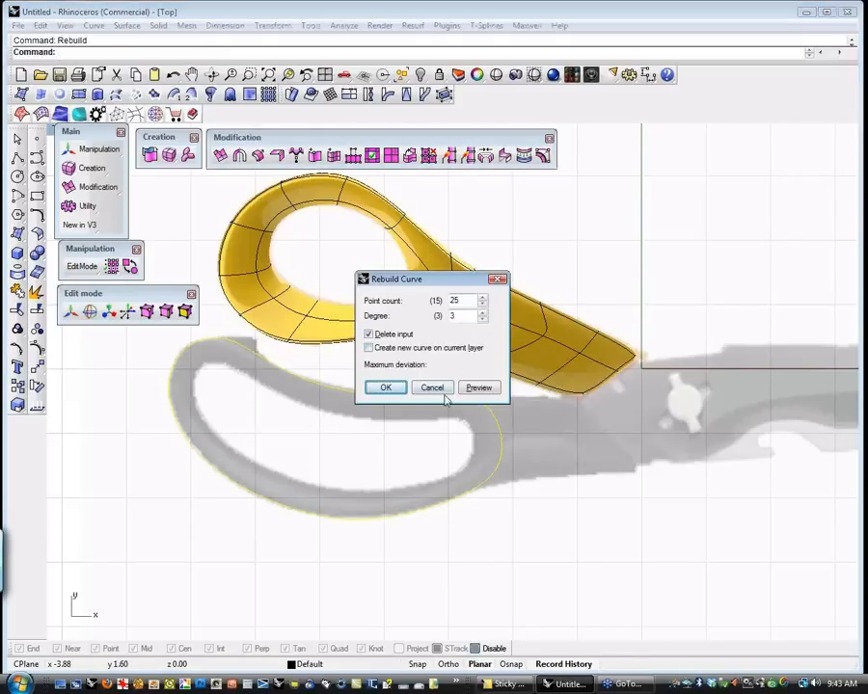
pyautogui.click(479, 388)
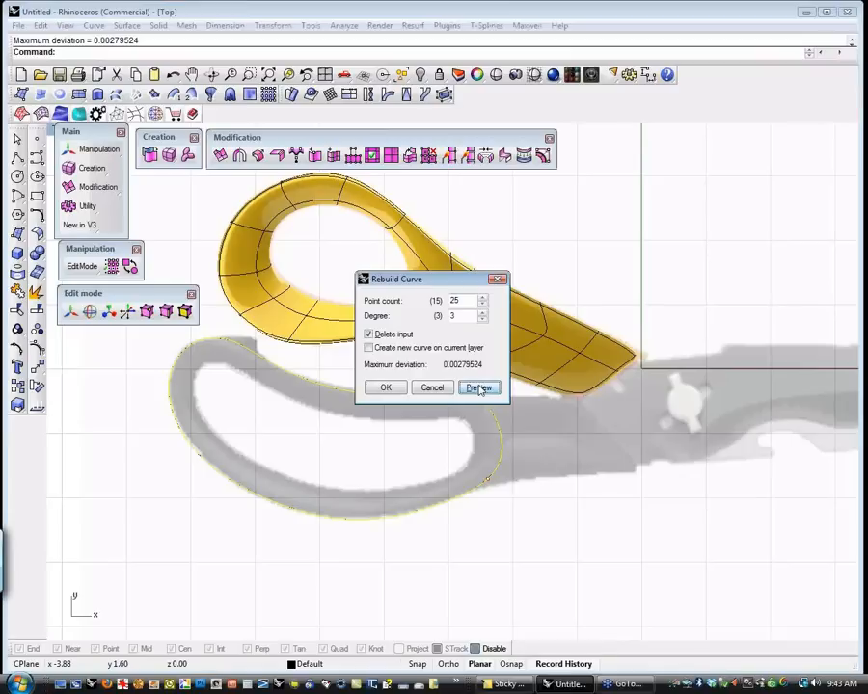
pyautogui.moveTo(459, 285); pyautogui.dragTo(595, 203)
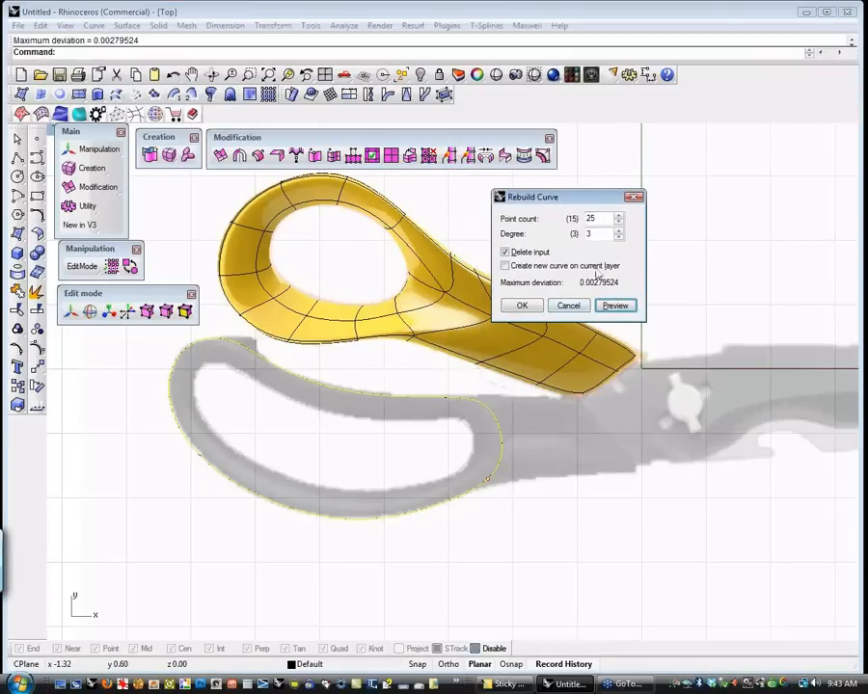
pyautogui.doubleClick(600, 218)
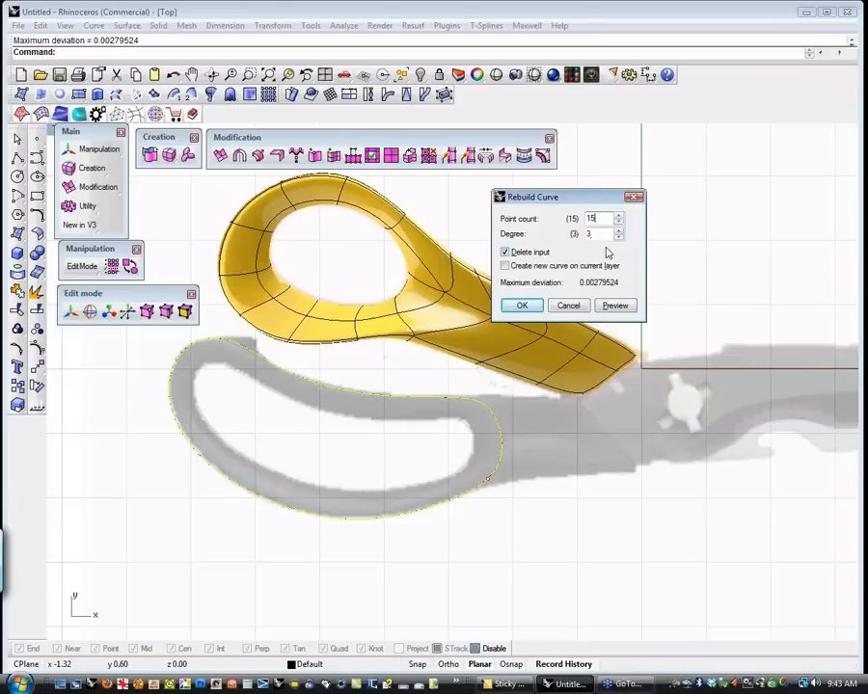
pyautogui.click(614, 306)
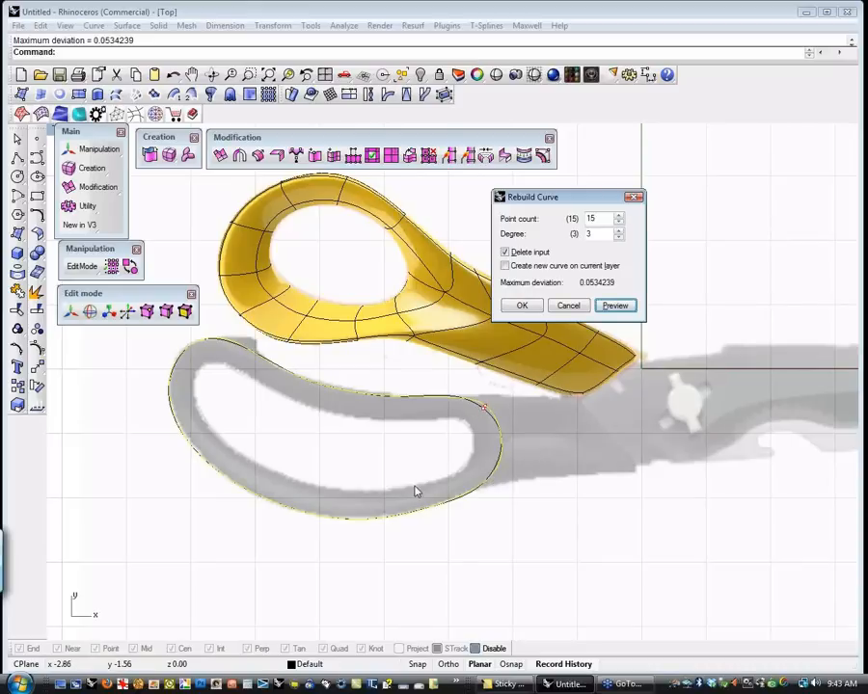
pyautogui.click(519, 305)
# Show the rebuilt curve's control points and nudge its lower corner point near the shaft inward toward the reference outline
pyautogui.middleClick(324, 434)
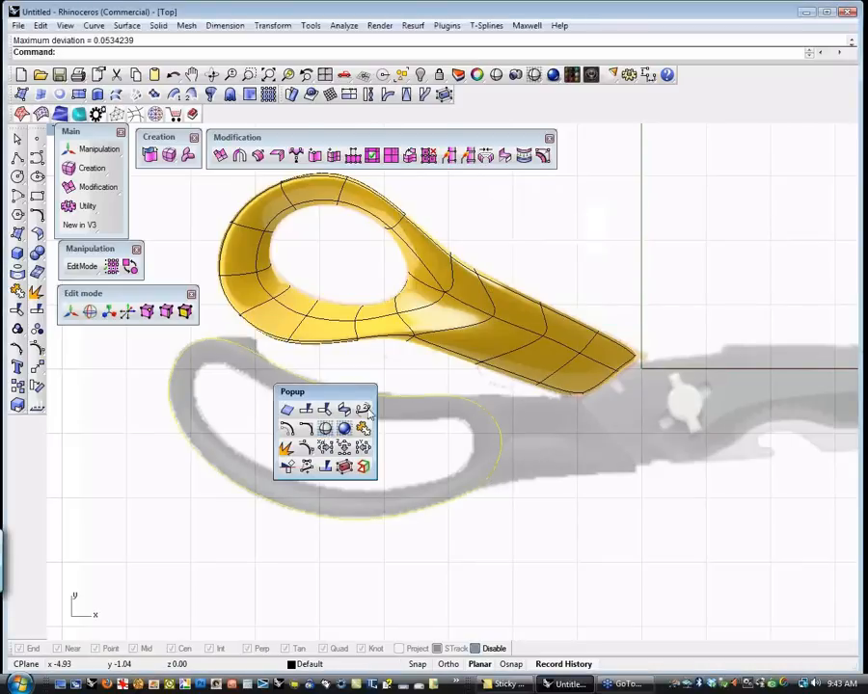
pyautogui.click(307, 449)
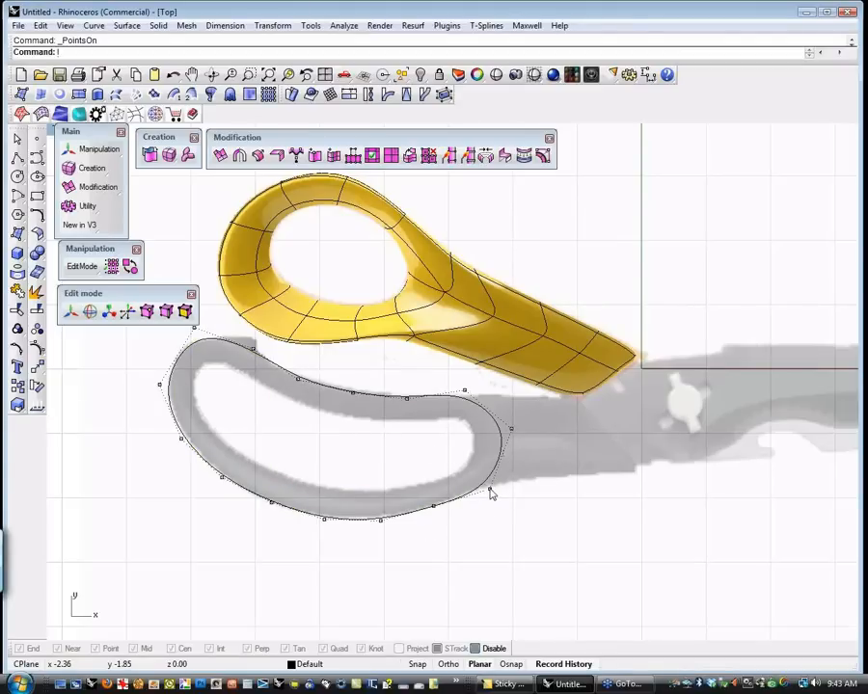
pyautogui.click(520, 484)
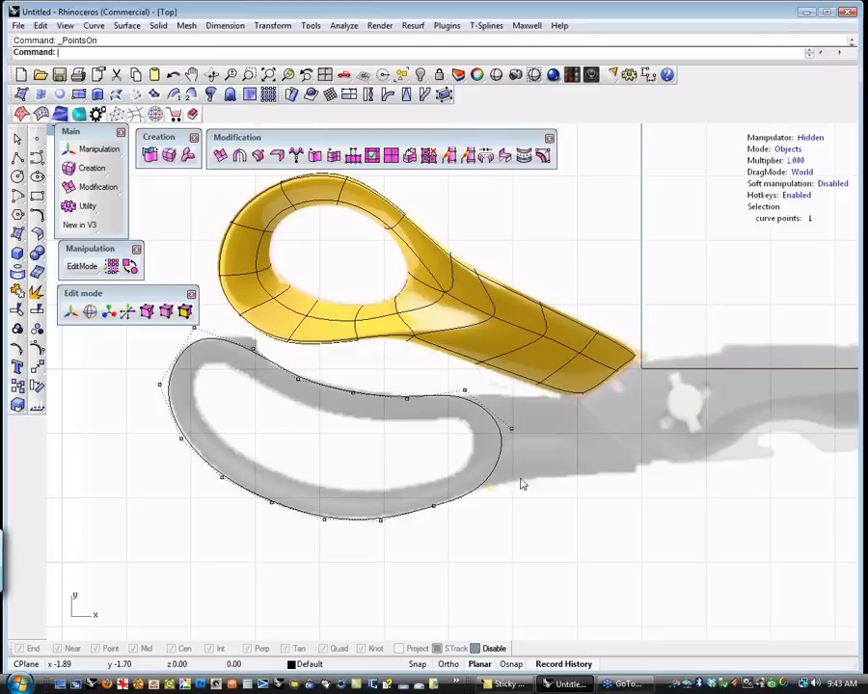
pyautogui.click(541, 440)
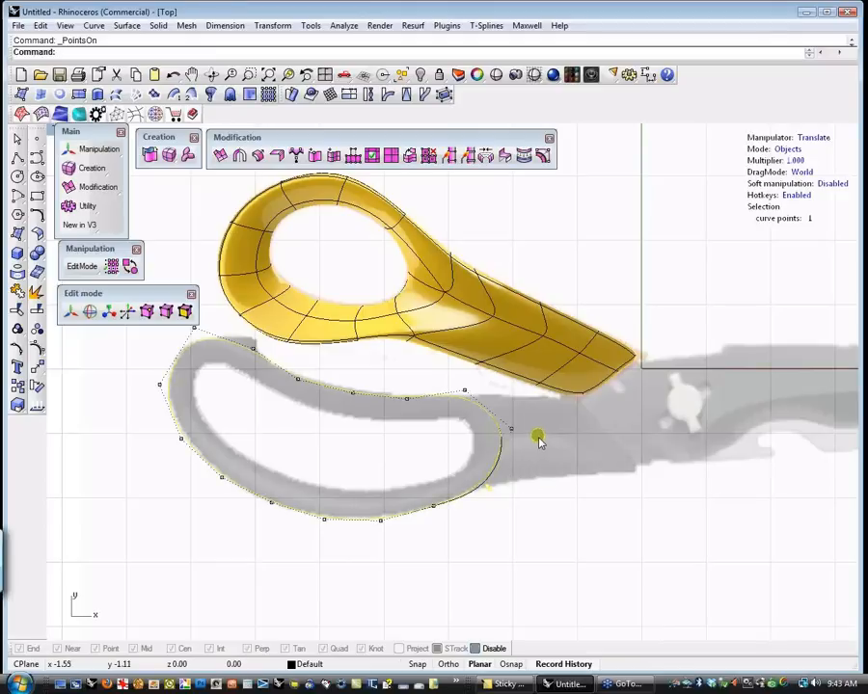
# Extrude the lower handle's closed outline curve inward by scaling a copy, forming a flat ring surface
pyautogui.click(558, 496)
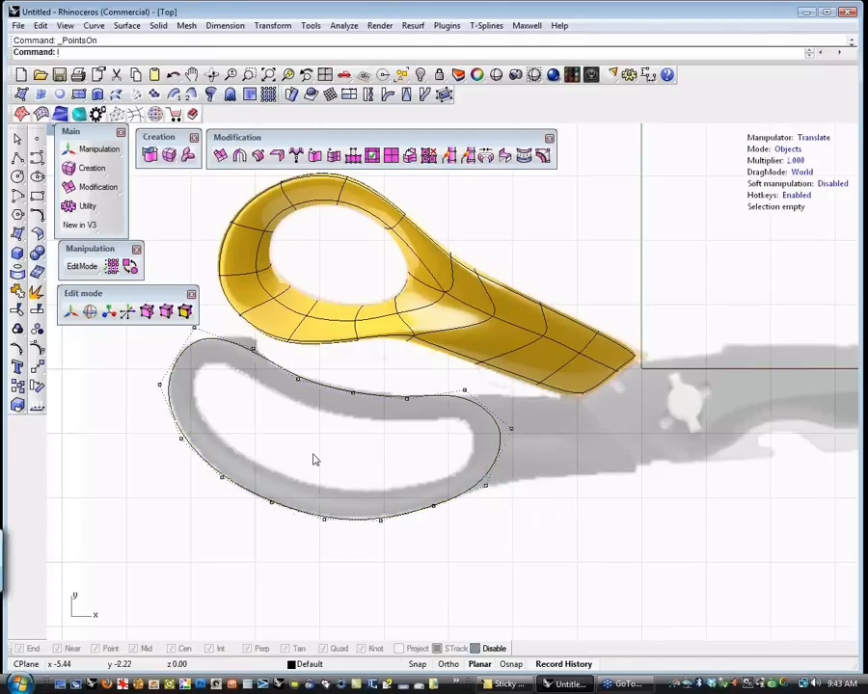
pyautogui.press('Escape')
pyautogui.click(286, 497)
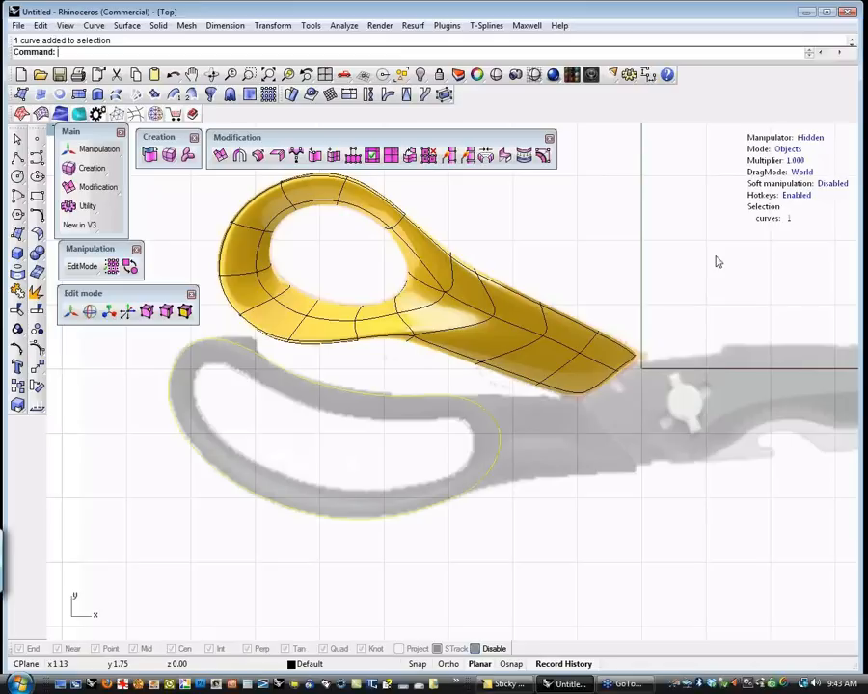
pyautogui.click(813, 143)
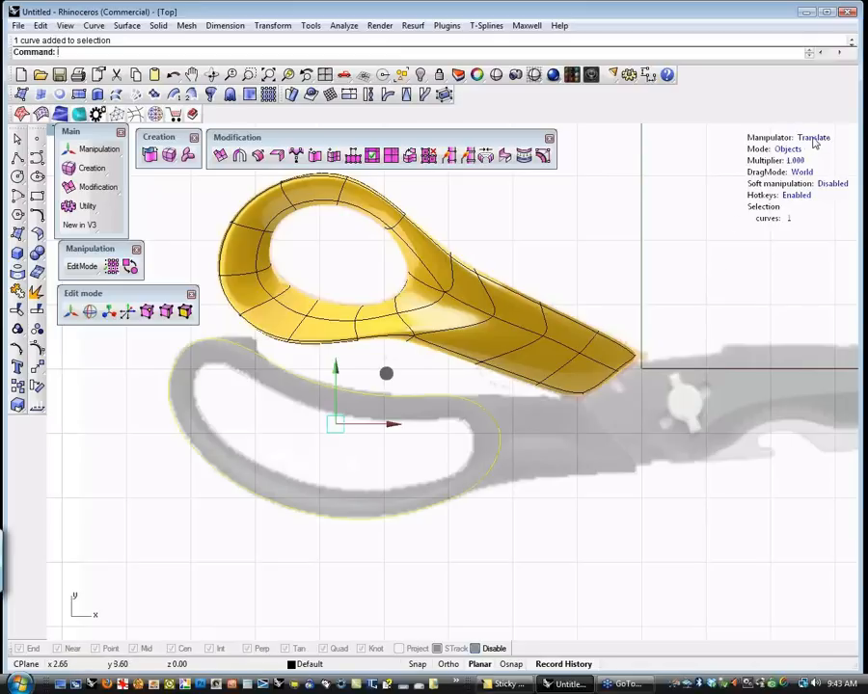
pyautogui.click(814, 143)
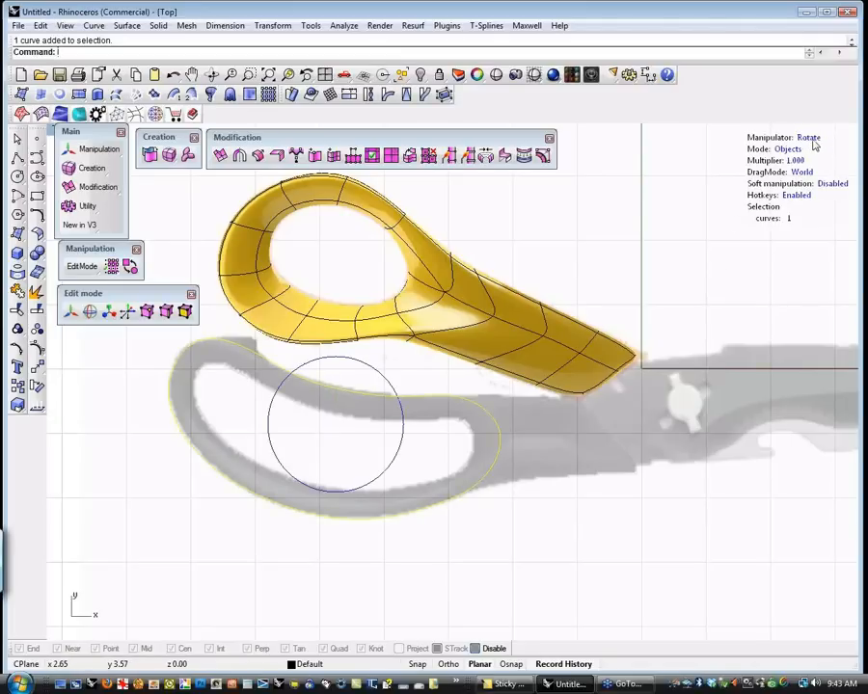
pyautogui.click(814, 143)
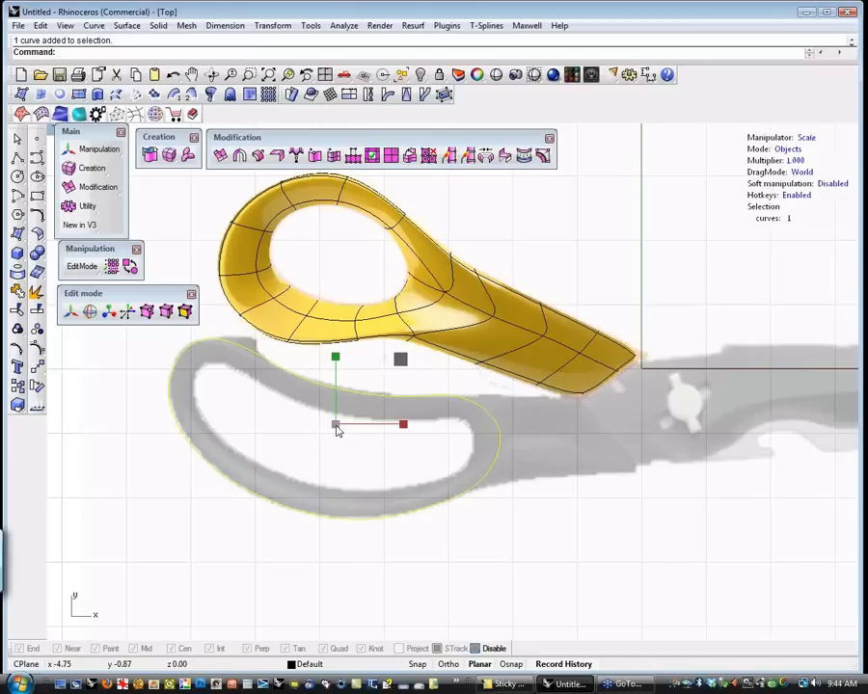
pyautogui.keyDown('alt'); pyautogui.moveTo(333, 425); pyautogui.dragTo(302, 435); pyautogui.keyUp('alt')
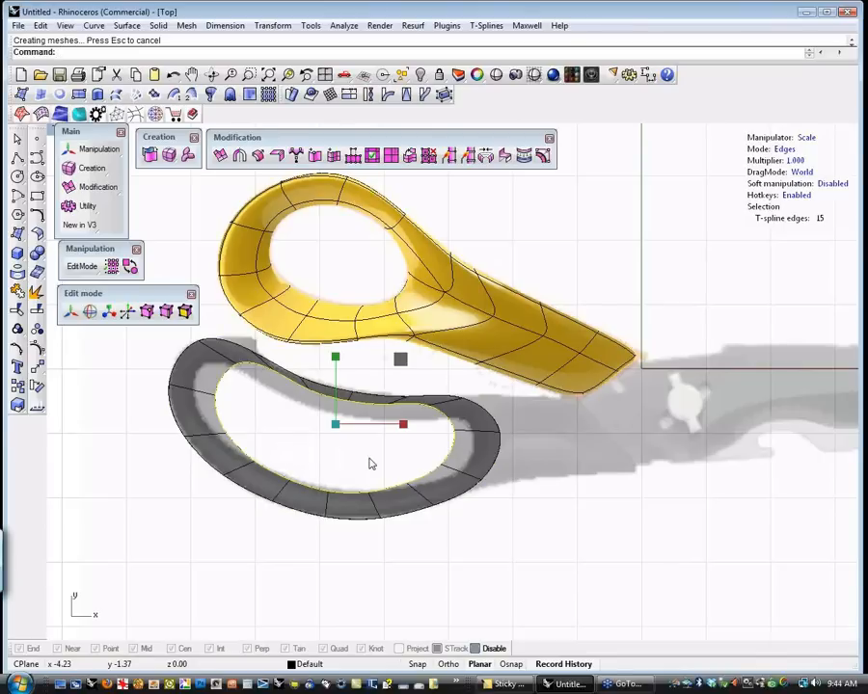
# Move the two inner edges at the ring's far end outward to match the handle opening in the reference image
pyautogui.click(261, 430)
pyautogui.click(217, 417)
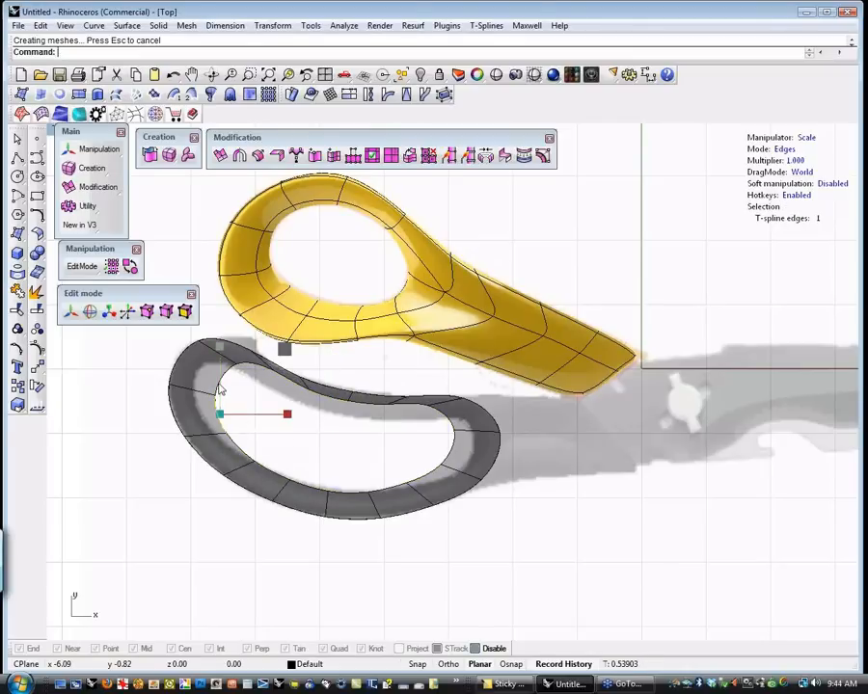
pyautogui.keyDown('shift'); pyautogui.click(232, 373); pyautogui.keyUp('shift')
pyautogui.press('w')
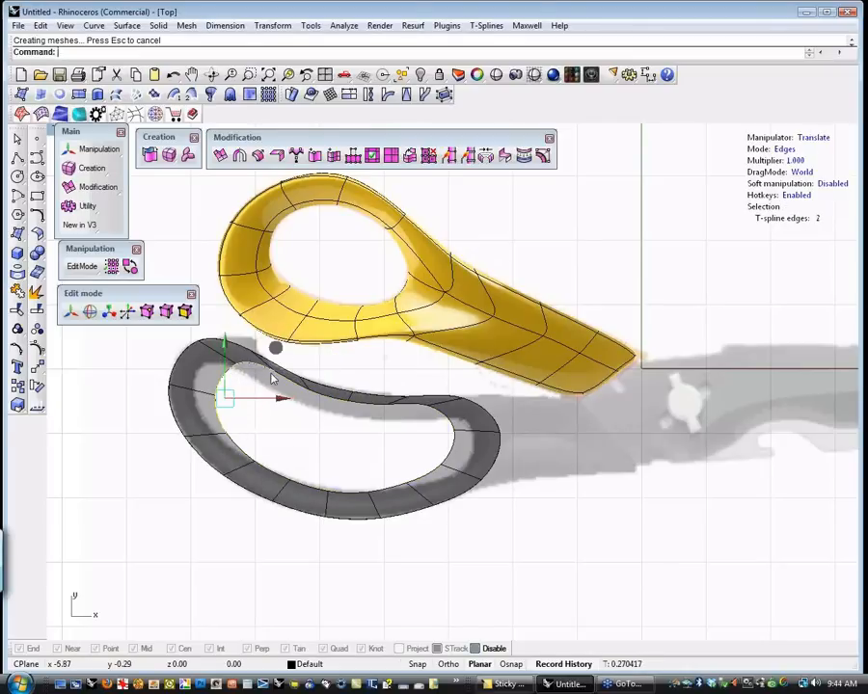
pyautogui.moveTo(274, 349)
pyautogui.mouseDown()
pyautogui.moveTo(252, 352)
pyautogui.moveTo(260, 349)
pyautogui.mouseUp()
pyautogui.click(258, 374)
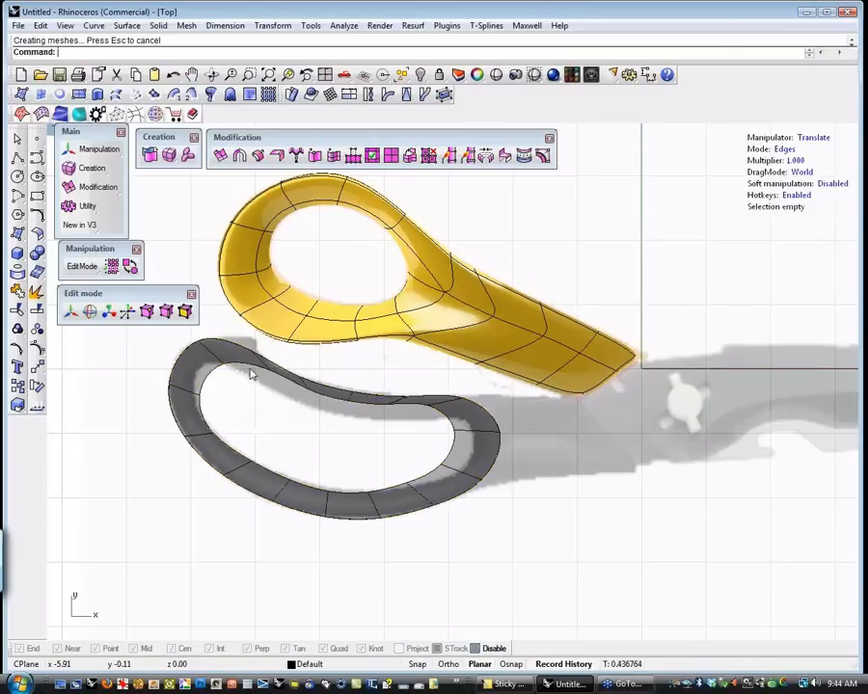
# Move the six inner edges along the ring's upper side down to follow the handle opening in the reference image
pyautogui.click(252, 368)
pyautogui.keyDown('shift'); pyautogui.click(293, 386); pyautogui.keyUp('shift')
pyautogui.keyDown('shift'); pyautogui.click(340, 400); pyautogui.keyUp('shift')
pyautogui.keyDown('shift'); pyautogui.click(381, 405); pyautogui.keyUp('shift')
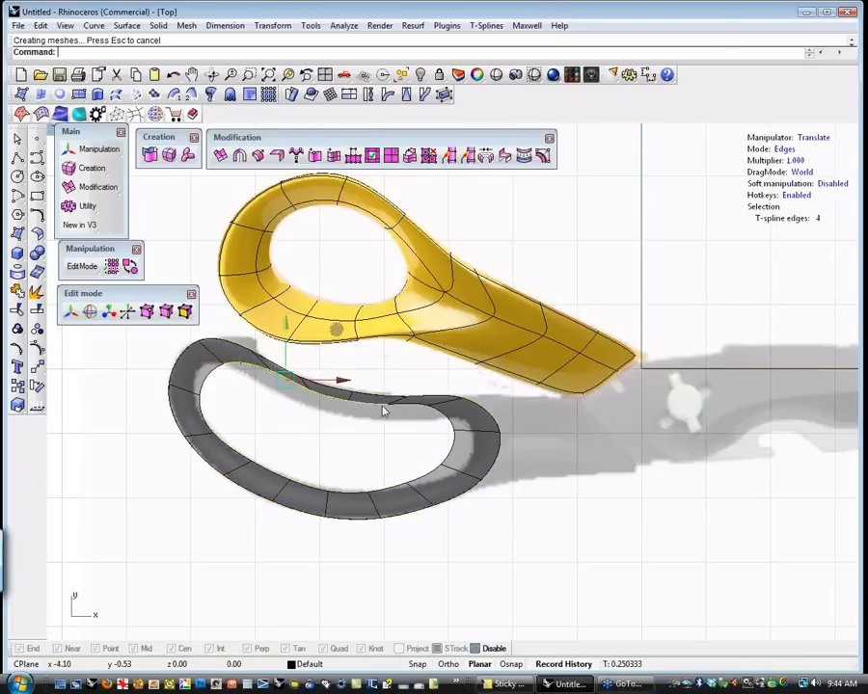
pyautogui.keyDown('shift'); pyautogui.click(440, 417); pyautogui.keyUp('shift')
pyautogui.keyDown('shift'); pyautogui.click(431, 433); pyautogui.keyUp('shift')
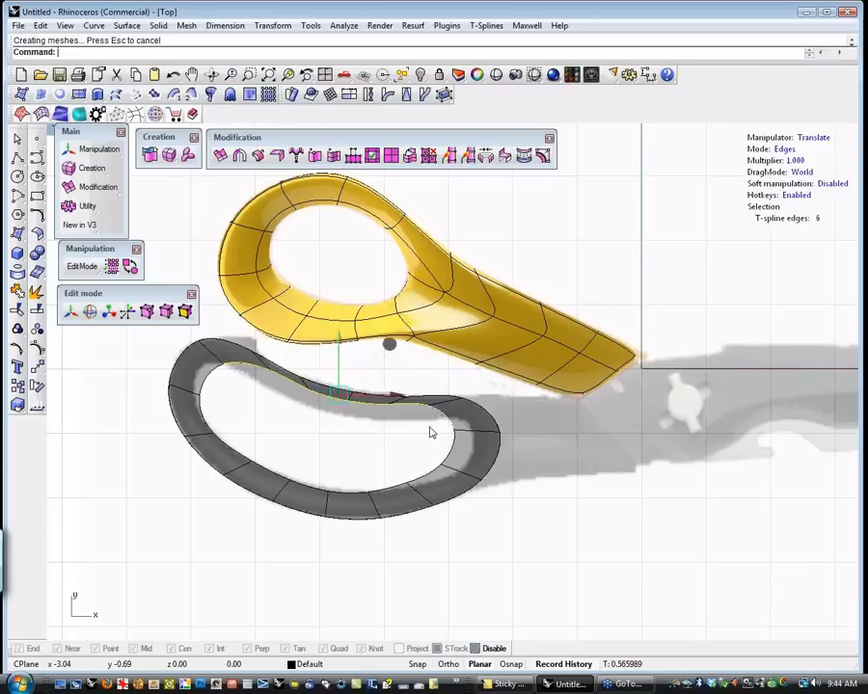
pyautogui.moveTo(387, 350); pyautogui.dragTo(385, 369)
pyautogui.click(285, 436)
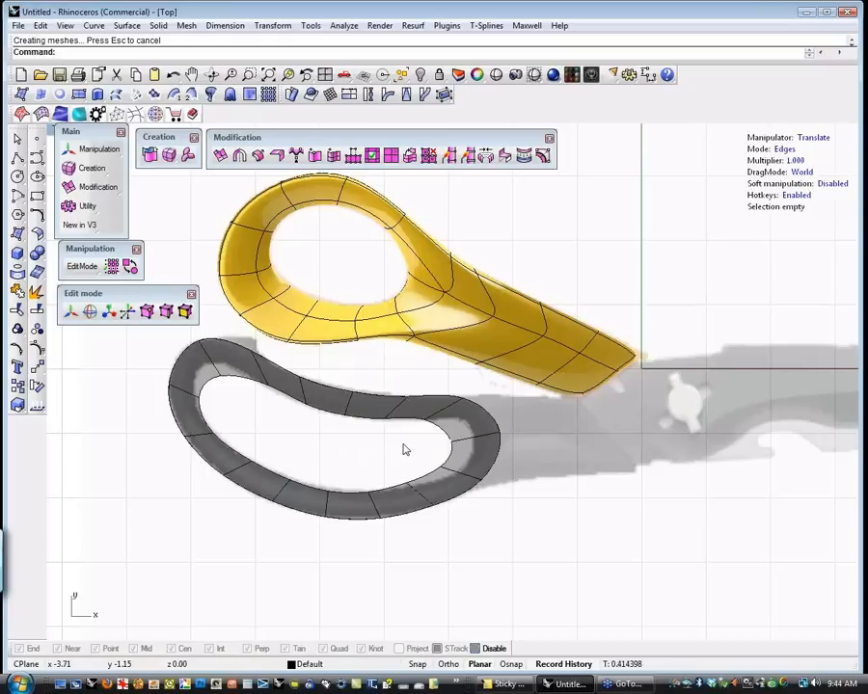
# Move the two upper inner vertices at the ring's blade end to fit the corner of the reference opening
pyautogui.click(451, 441)
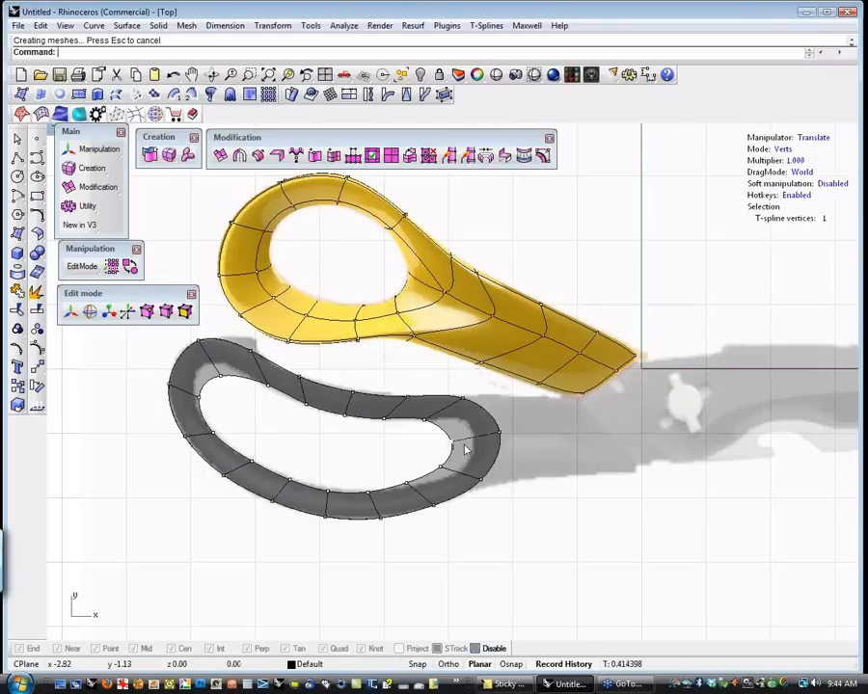
pyautogui.moveTo(503, 392); pyautogui.dragTo(538, 386)
pyautogui.click(430, 417)
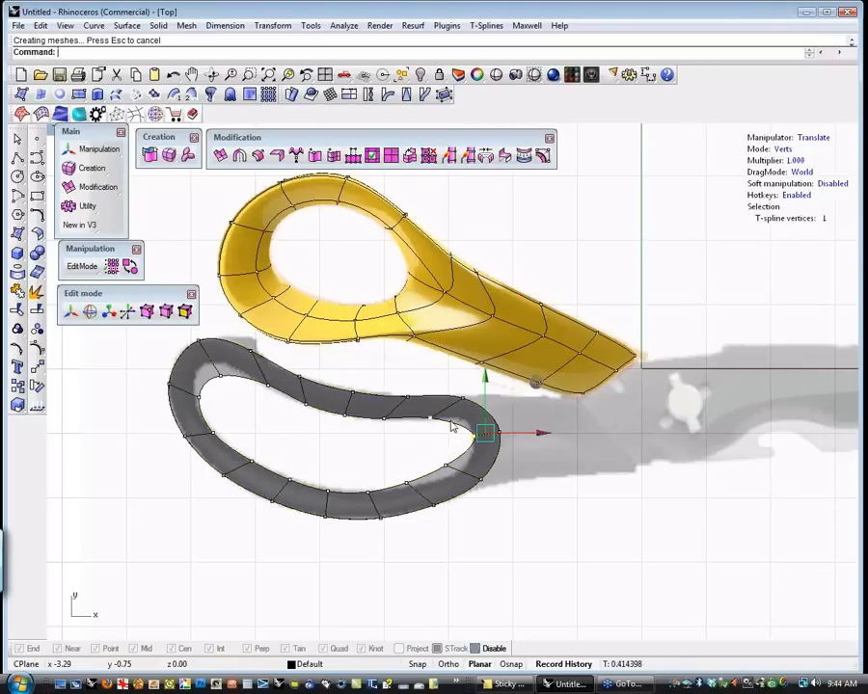
pyautogui.click(484, 384)
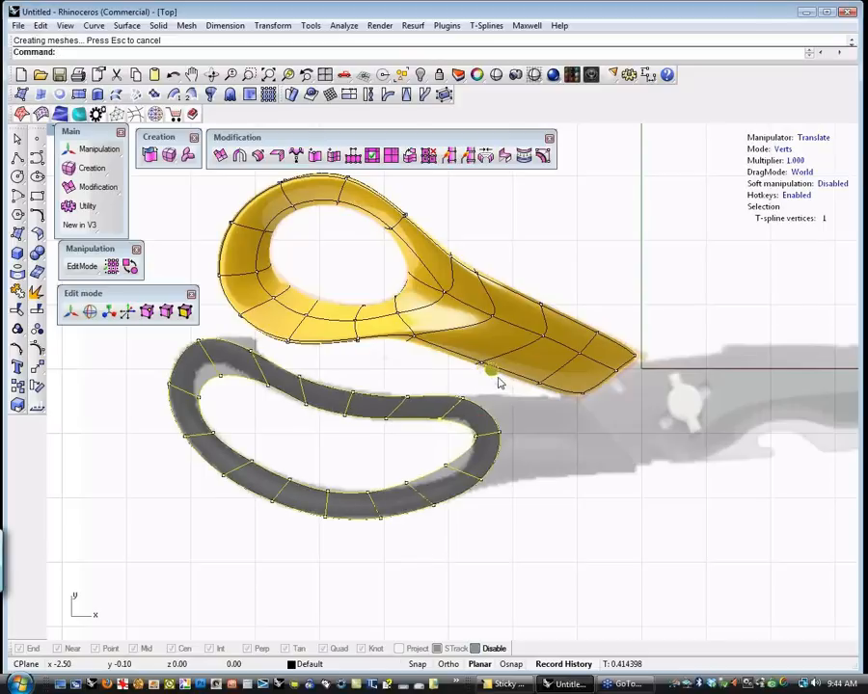
pyautogui.moveTo(500, 377); pyautogui.dragTo(503, 427)
# Adjust the lower inner vertices at the ring's blade end to follow the reference opening
pyautogui.click(478, 437)
pyautogui.click(446, 467)
pyautogui.click(408, 486)
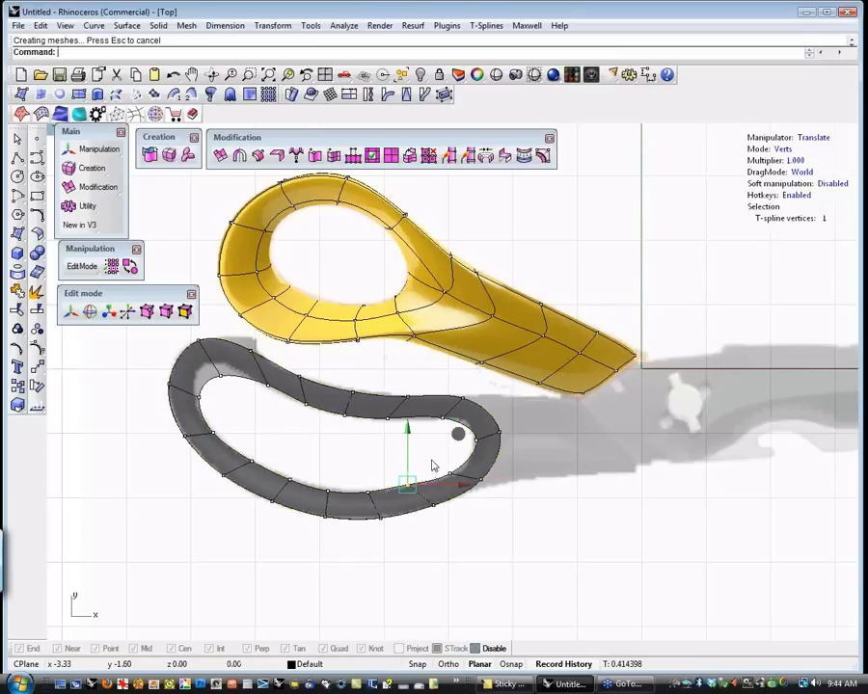
pyautogui.click(459, 442)
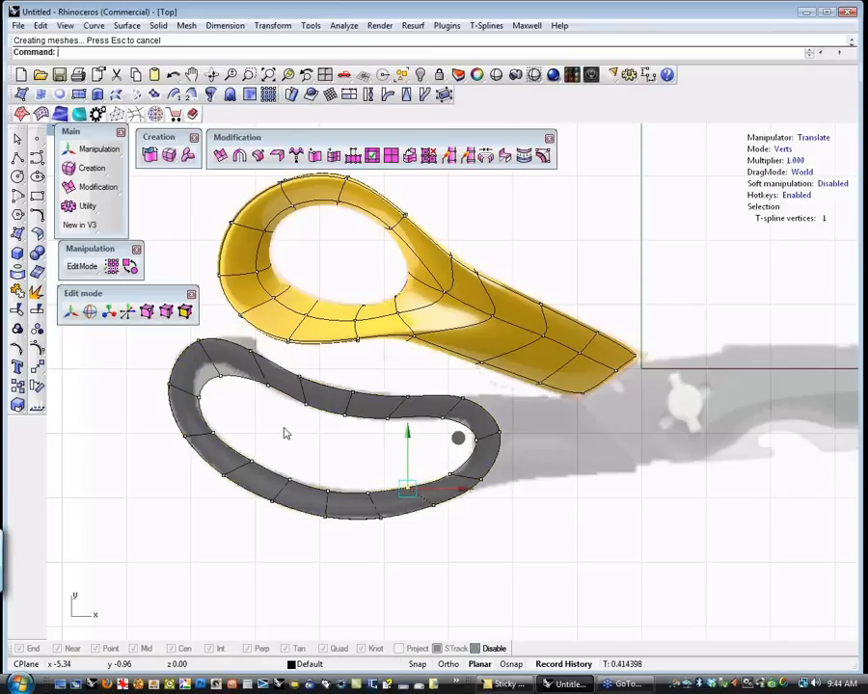
# Adjust the inner vertices around the ring's far end to match the rounded reference opening
pyautogui.click(233, 392)
pyautogui.click(221, 383)
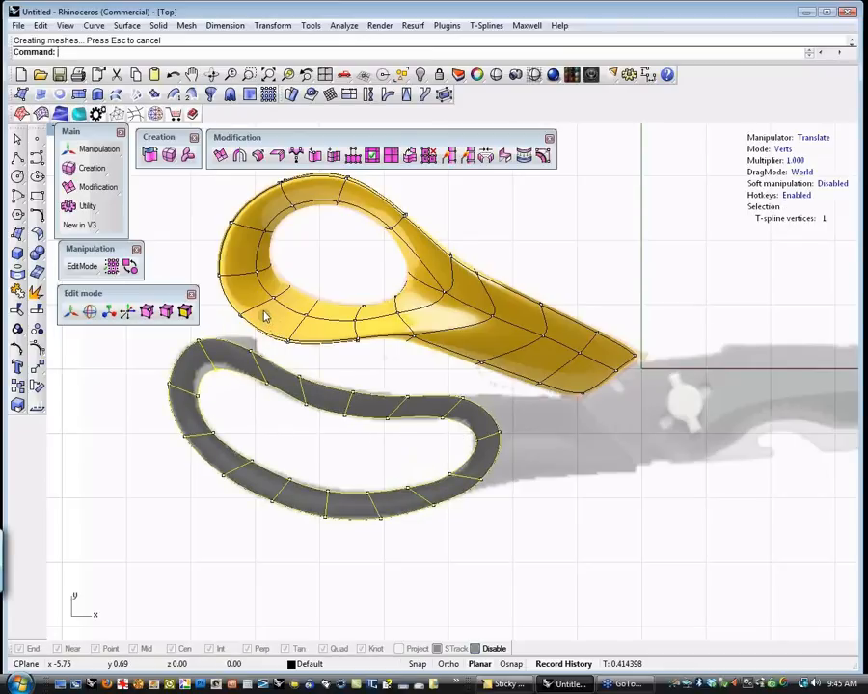
pyautogui.click(267, 384)
pyautogui.moveTo(314, 335); pyautogui.dragTo(325, 376, button='middle')
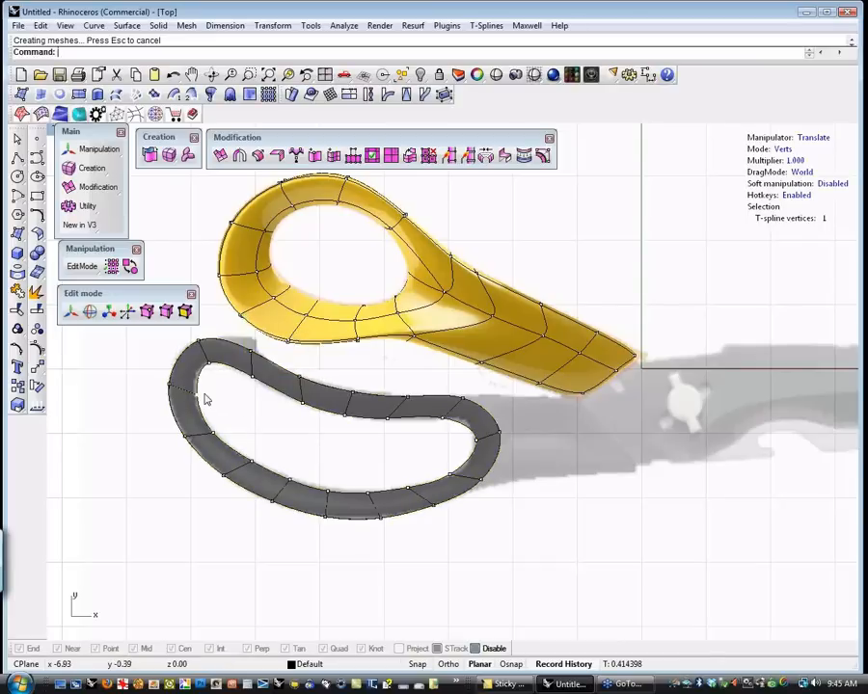
pyautogui.moveTo(246, 364); pyautogui.dragTo(244, 352)
pyautogui.click(316, 462)
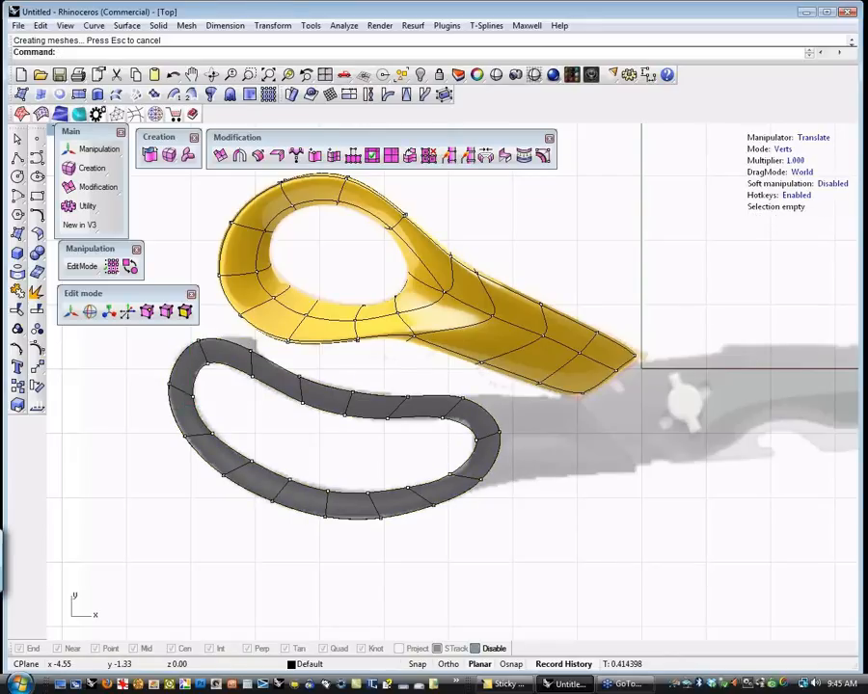
# Thicken the flat ring by about 0.3 units in the Perspective view with T-Splines Thicken
pyautogui.hotkey('ctrl', 'F4')
pyautogui.hotkey('ctrl', 'shift', 'e')
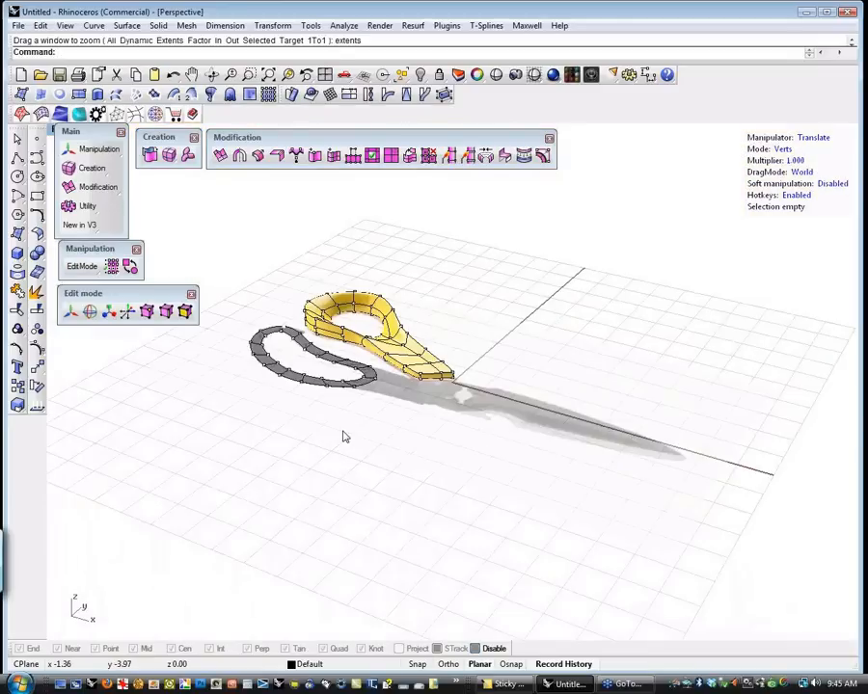
pyautogui.scroll(5, 248, 329)
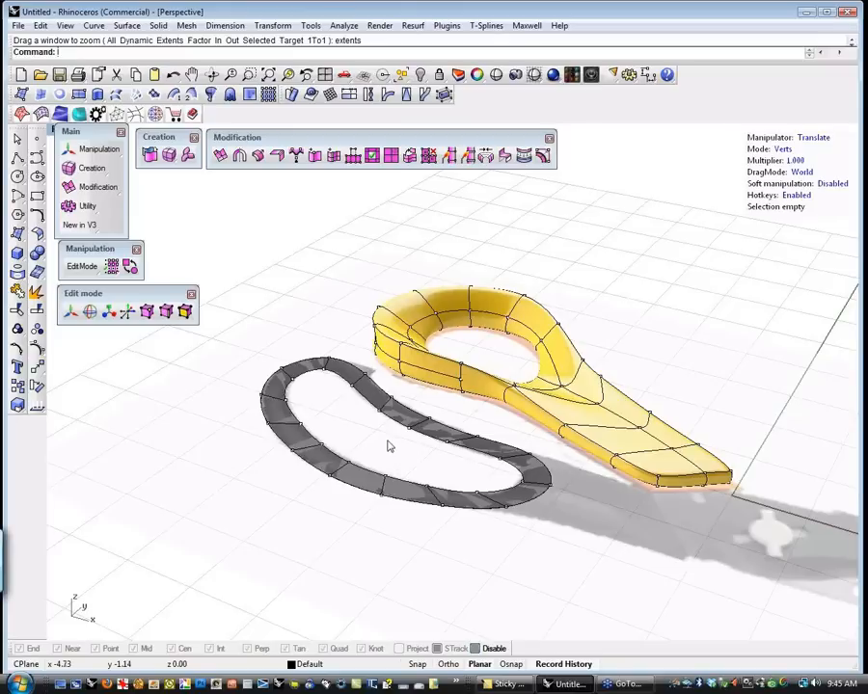
pyautogui.click(259, 156)
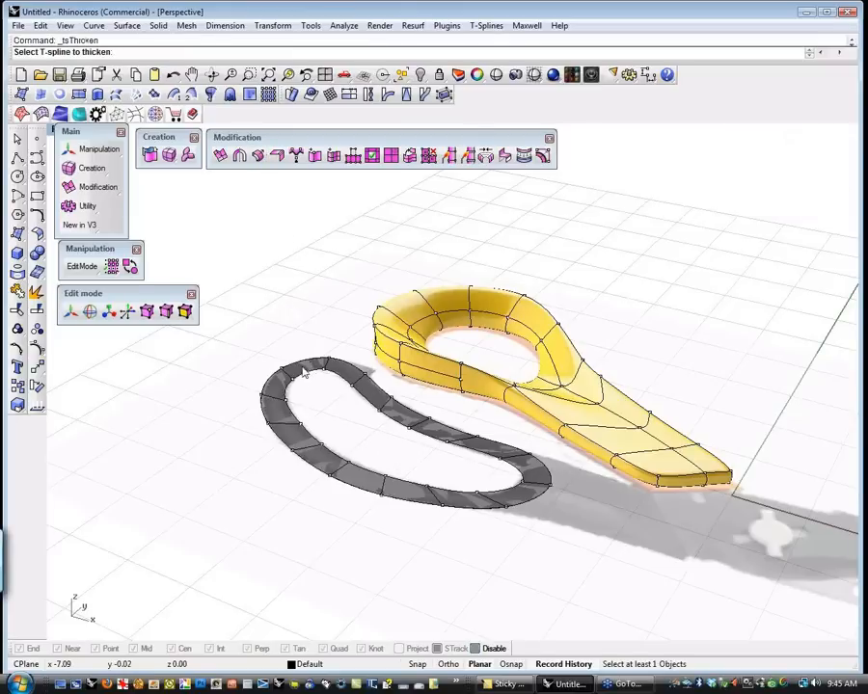
pyautogui.click(356, 425)
pyautogui.press('Return')
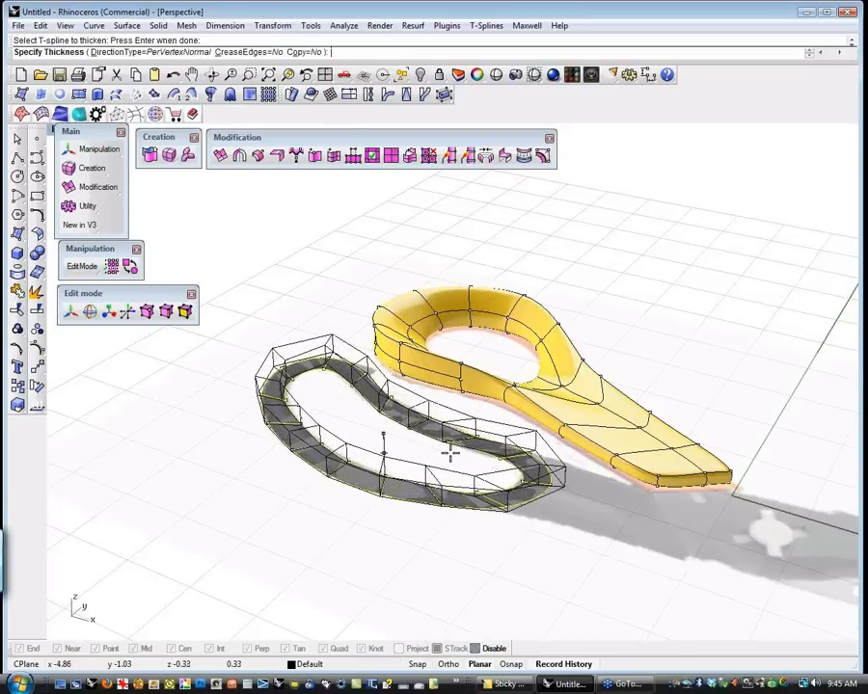
pyautogui.click(452, 458)
# Extrude the two outer side faces at the ring's blade end toward the blade pivot to start the shank
pyautogui.moveTo(311, 489); pyautogui.dragTo(413, 458, button='right')
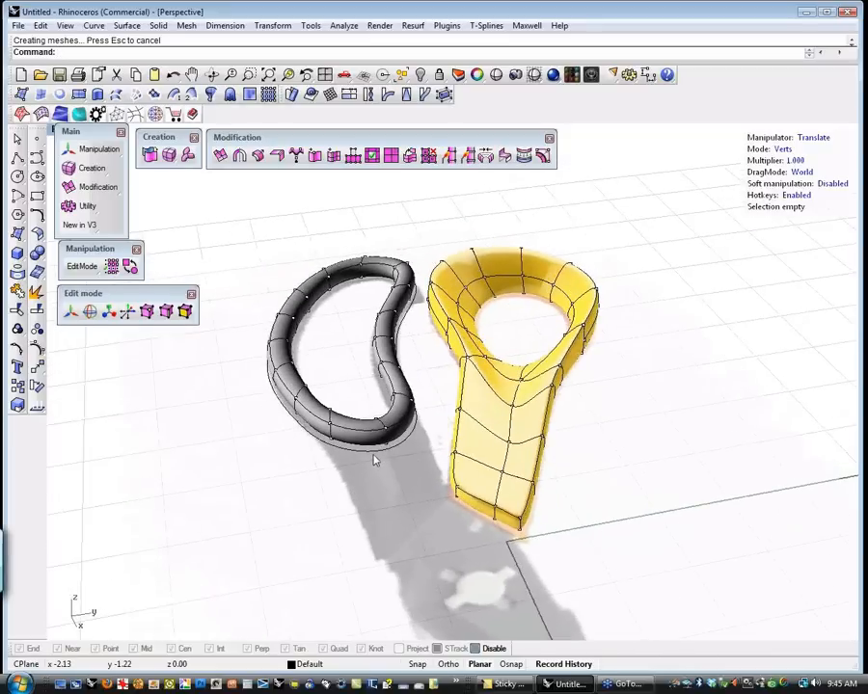
pyautogui.press('s')
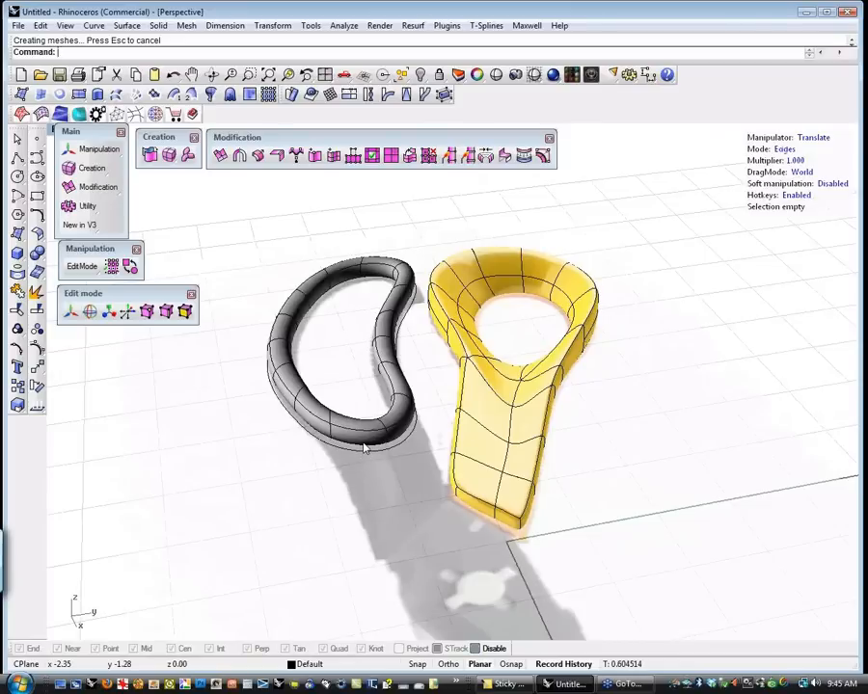
pyautogui.press('d')
pyautogui.click(357, 431)
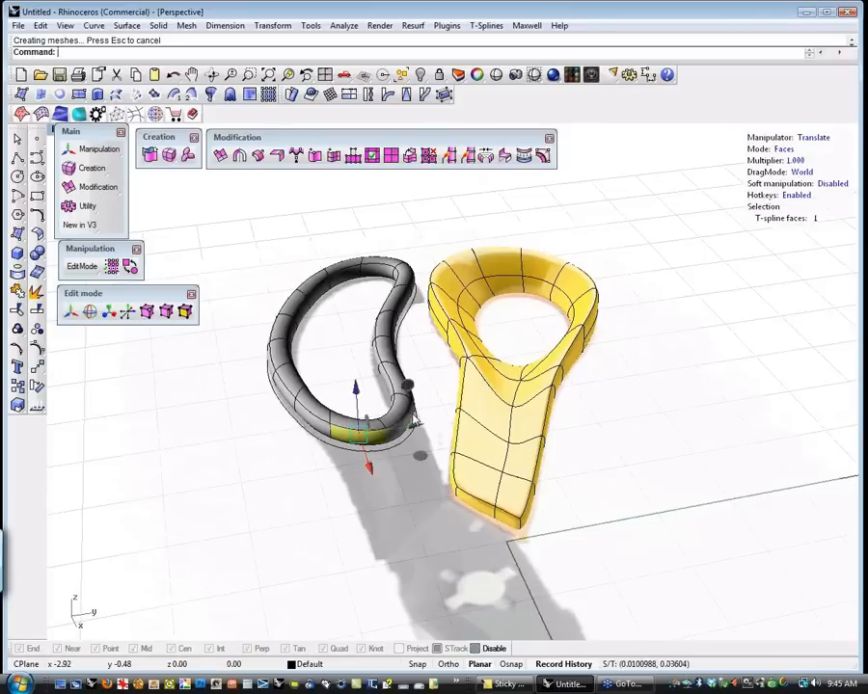
pyautogui.moveTo(417, 422); pyautogui.dragTo(473, 528, button='right')
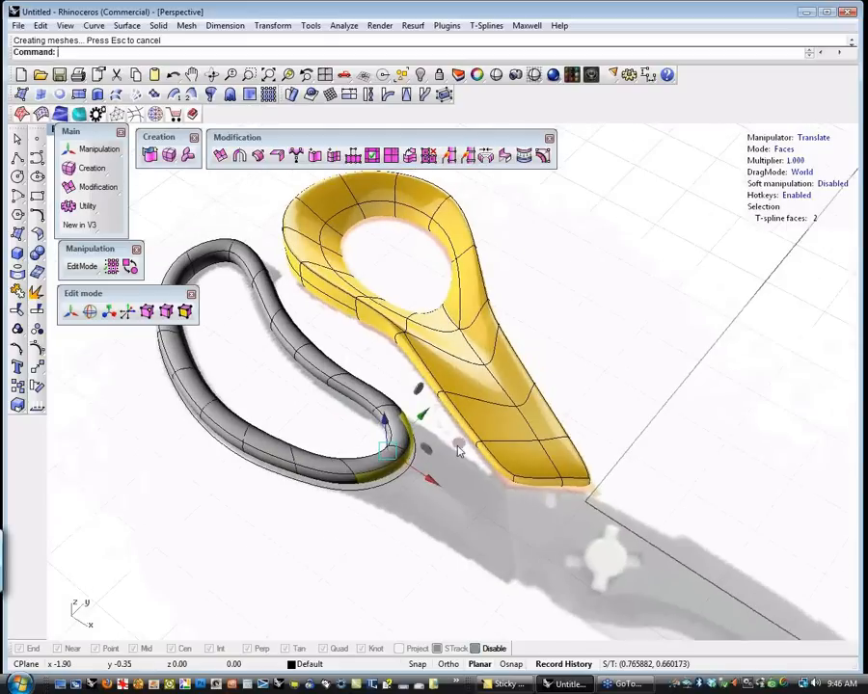
pyautogui.keyDown('alt'); pyautogui.moveTo(458, 446); pyautogui.dragTo(494, 482); pyautogui.keyUp('alt')
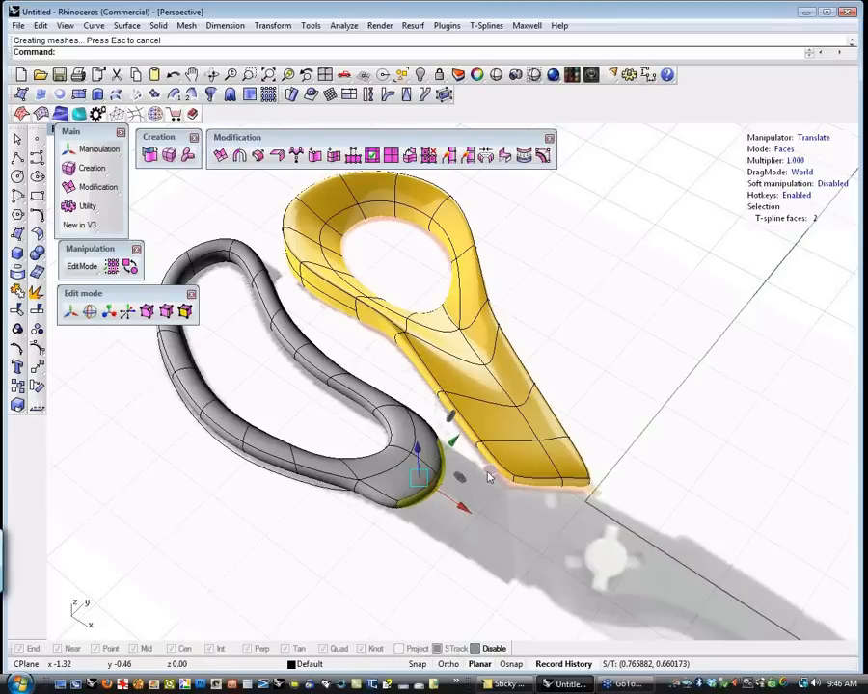
# Extend the shank with further extrusions of its two end faces until it nearly reaches the blade pivot
pyautogui.click(504, 492)
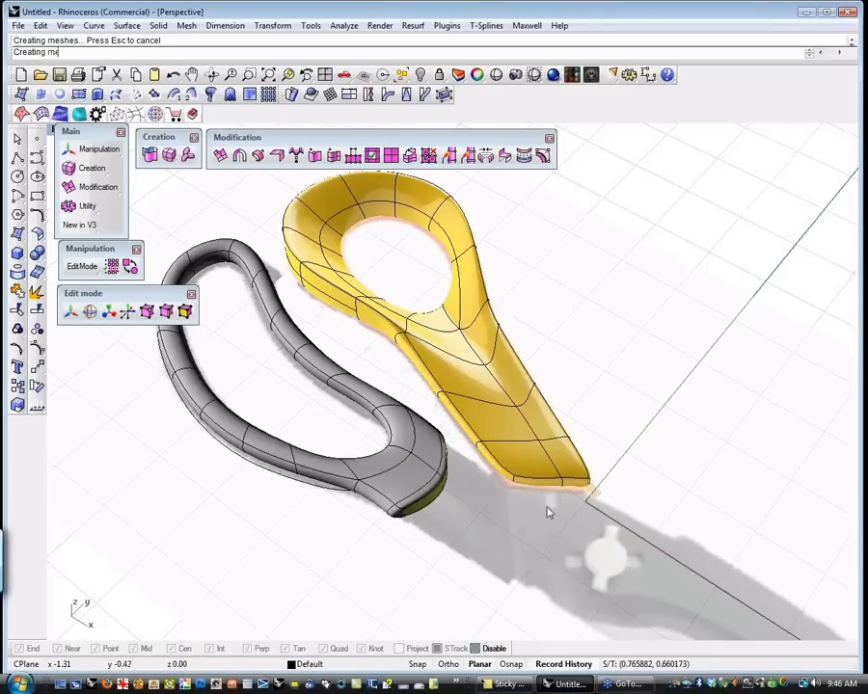
pyautogui.moveTo(558, 512)
pyautogui.keyDown('alt'); pyautogui.mouseDown()
pyautogui.moveTo(573, 514)
pyautogui.moveTo(545, 509)
pyautogui.mouseUp(); pyautogui.keyUp('alt')
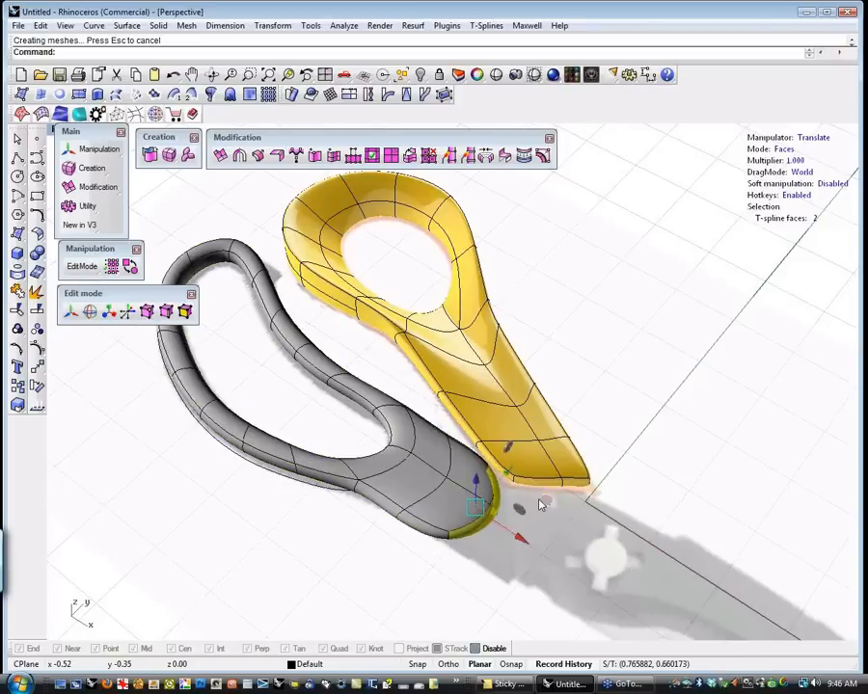
pyautogui.click(566, 518)
pyautogui.keyDown('alt'); pyautogui.moveTo(587, 532); pyautogui.dragTo(596, 534); pyautogui.keyUp('alt')
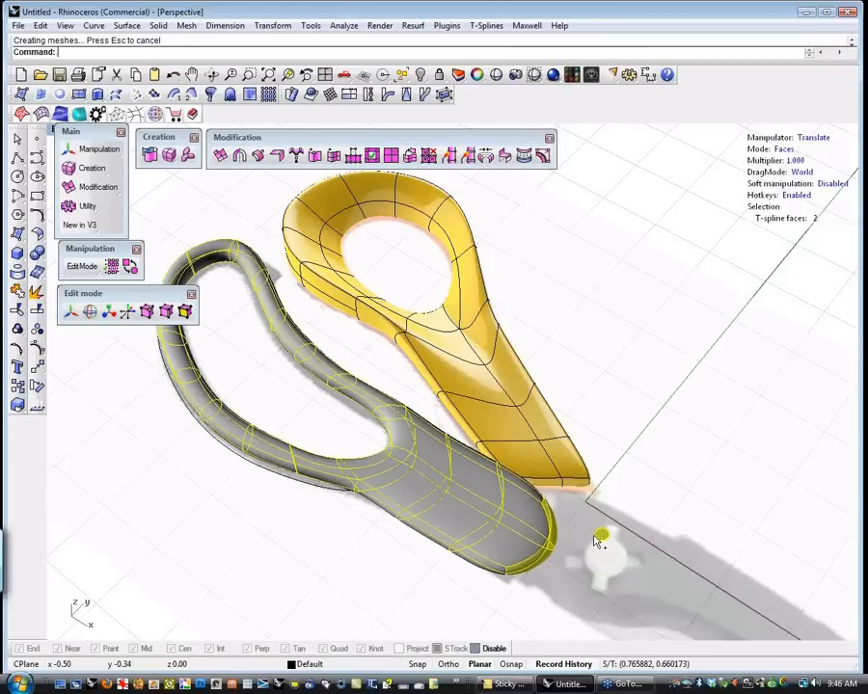
pyautogui.click(395, 565)
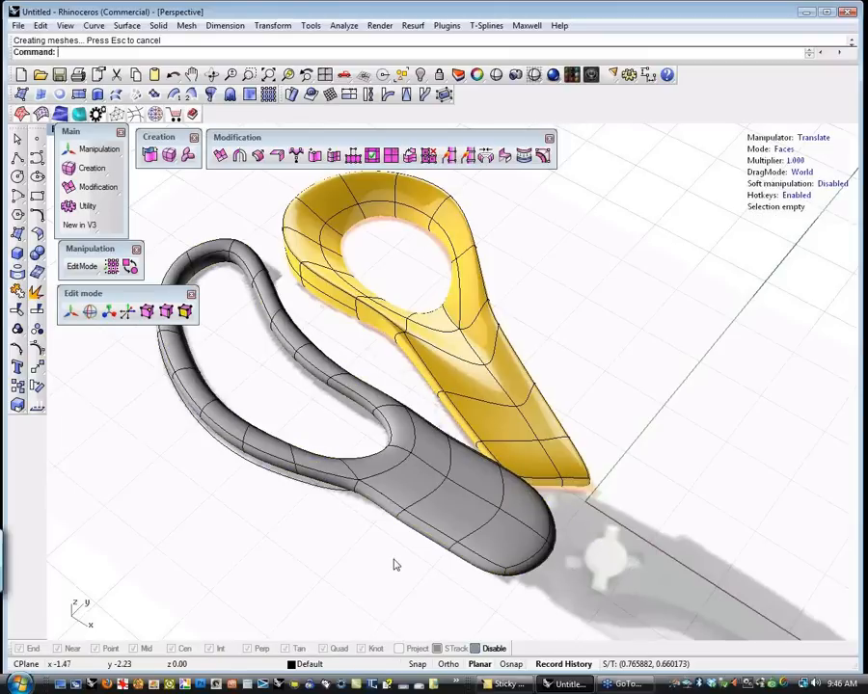
# Show the lower handle in wireframe in the Top view with nothing selected
pyautogui.hotkey('ctrl', 'F1')
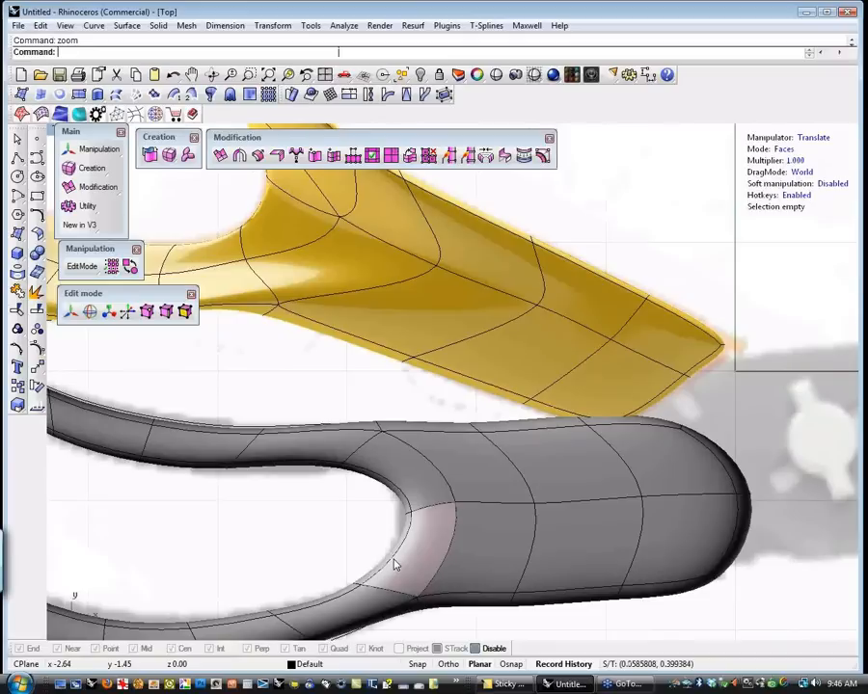
pyautogui.click(394, 565)
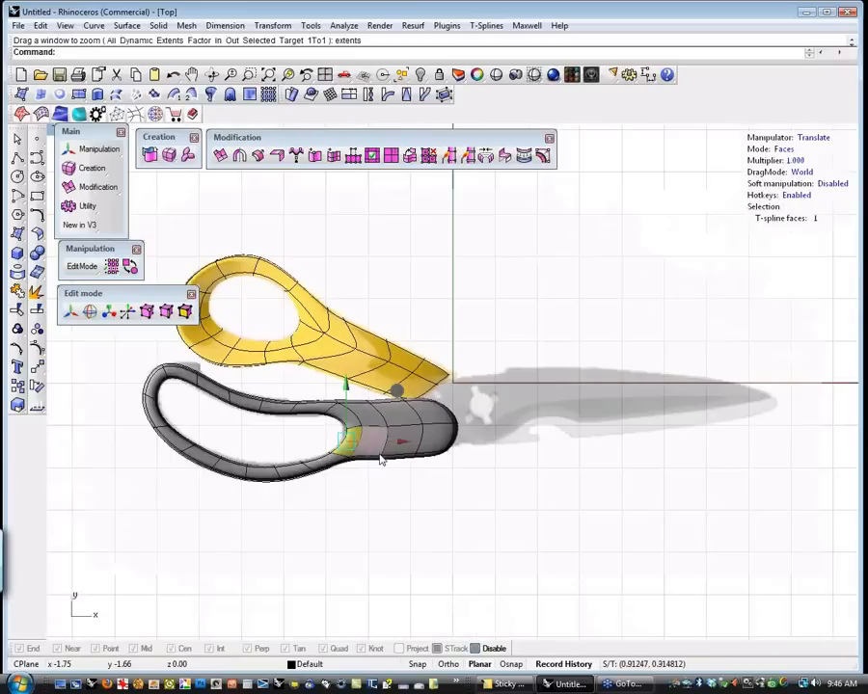
pyautogui.scroll(3, 381, 461)
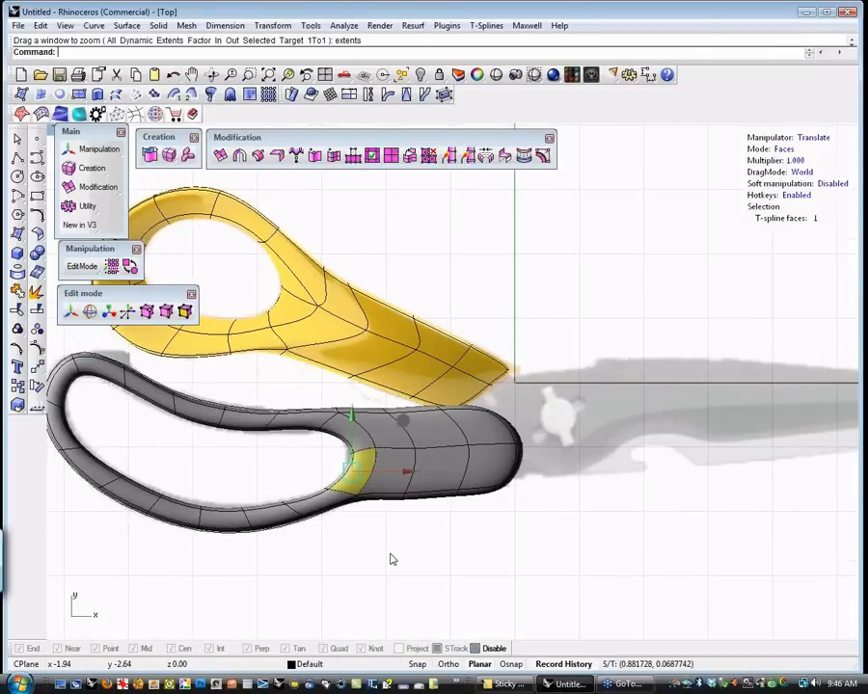
pyautogui.hotkey('ctrl', 'alt', 'w')
pyautogui.press('Escape')
# Scale the shank's middle lengthwise edges toward the ring about a base point at their inner end to pull back the rounded tip
pyautogui.moveTo(493, 450); pyautogui.dragTo(453, 454)
pyautogui.press('s')
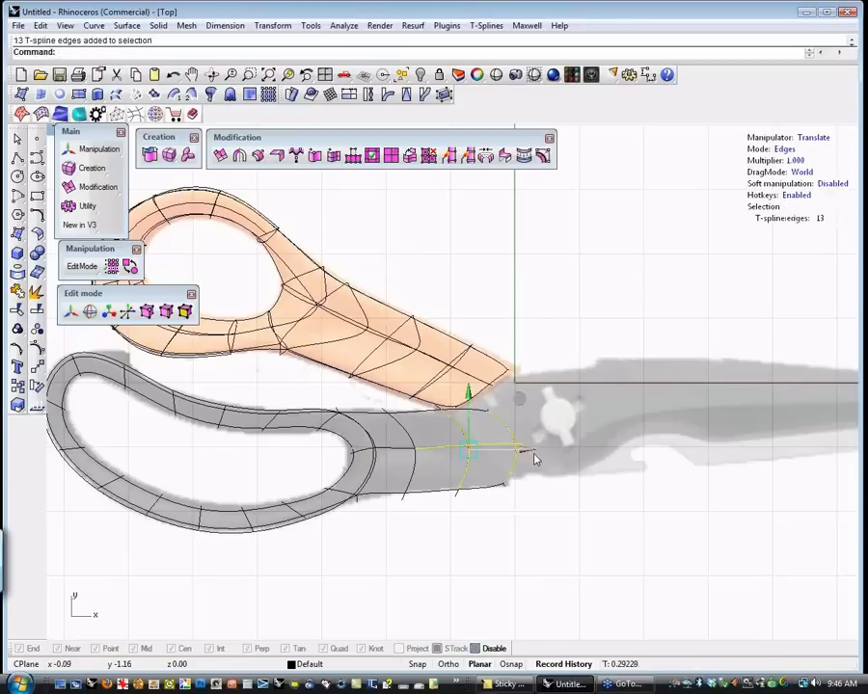
pyautogui.keyDown('ctrl'); pyautogui.moveTo(558, 425); pyautogui.dragTo(443, 428); pyautogui.keyUp('ctrl')
pyautogui.keyDown('ctrl'); pyautogui.moveTo(557, 471); pyautogui.dragTo(451, 493); pyautogui.keyUp('ctrl')
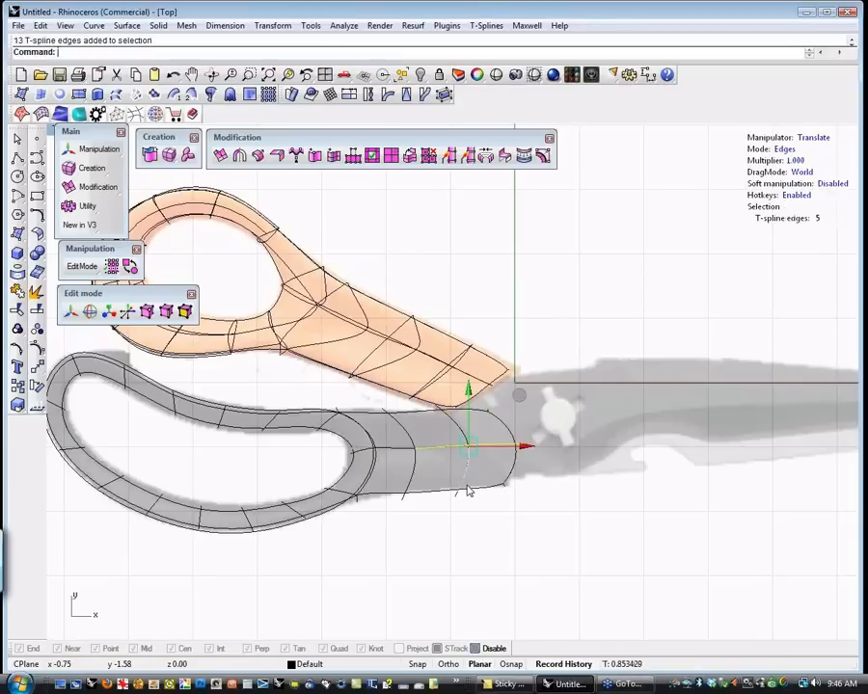
pyautogui.press('r')
pyautogui.press('t')
pyautogui.keyDown('alt'); pyautogui.click(415, 448); pyautogui.keyUp('alt')
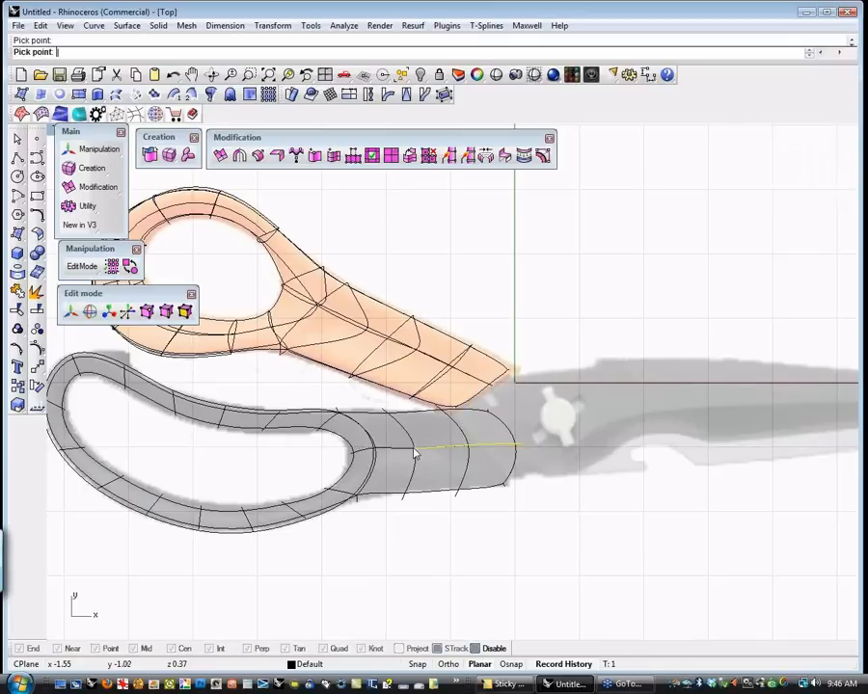
pyautogui.moveTo(483, 451); pyautogui.dragTo(454, 467)
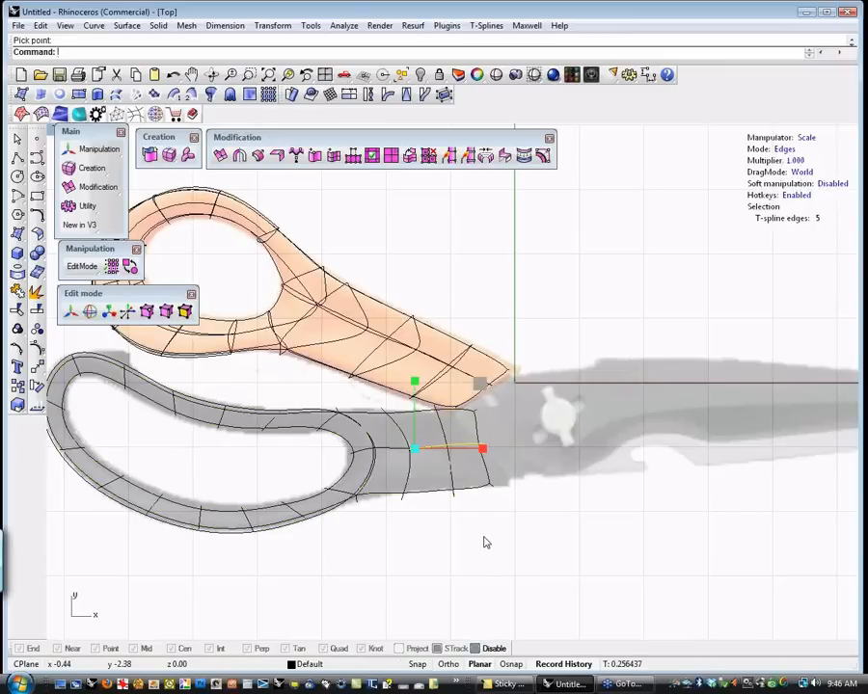
# Move the lower corner edge of the shank's end outward to match the reference outline near the pivot
pyautogui.click(476, 519)
pyautogui.moveTo(476, 513); pyautogui.dragTo(517, 478)
pyautogui.press('w')
pyautogui.moveTo(551, 439); pyautogui.dragTo(569, 434)
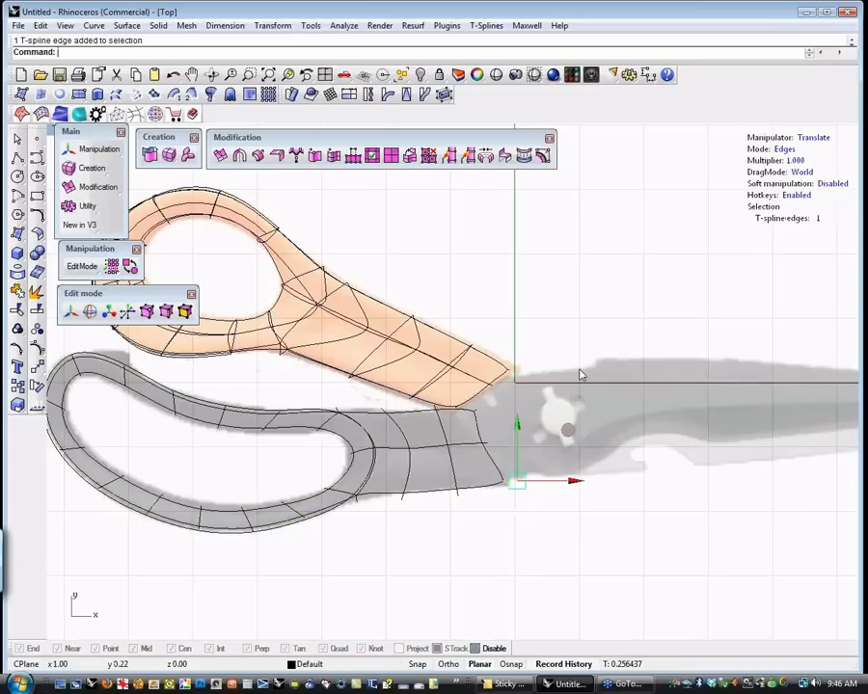
pyautogui.press('Escape')
# Shift the shank's upper corner edge and the neighbouring upper edge back toward the ring to slant the end along the reference
pyautogui.scroll(2, 483, 417)
pyautogui.scroll(3, 484, 416)
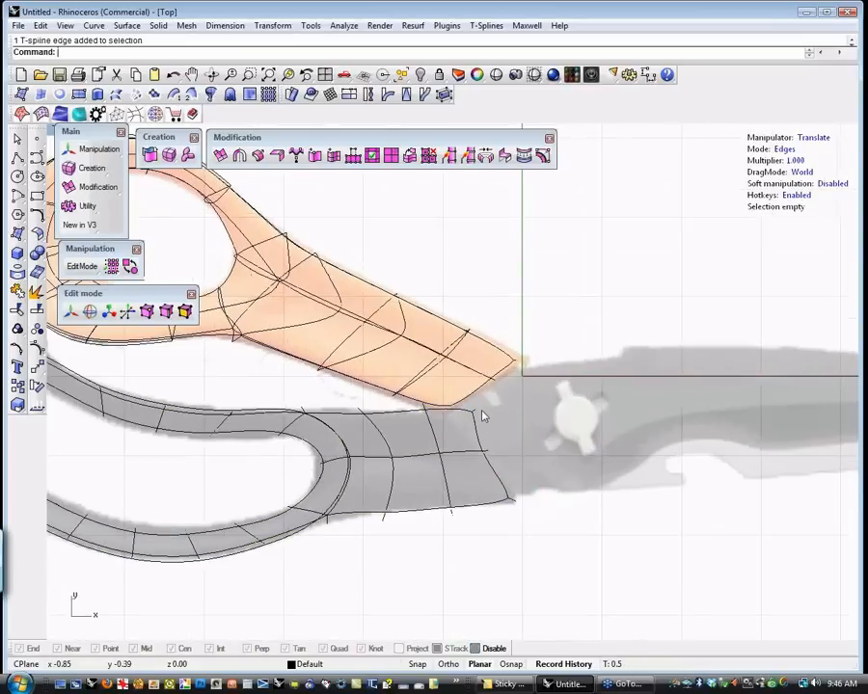
pyautogui.click(484, 411)
pyautogui.moveTo(509, 363); pyautogui.dragTo(467, 373)
pyautogui.press('Escape')
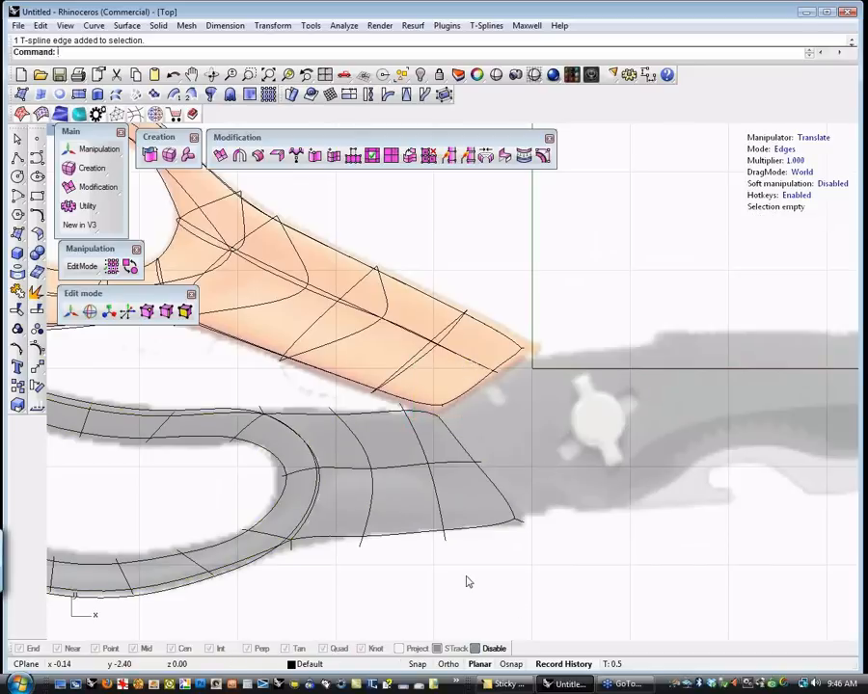
pyautogui.click(401, 407)
pyautogui.moveTo(436, 361); pyautogui.dragTo(423, 367)
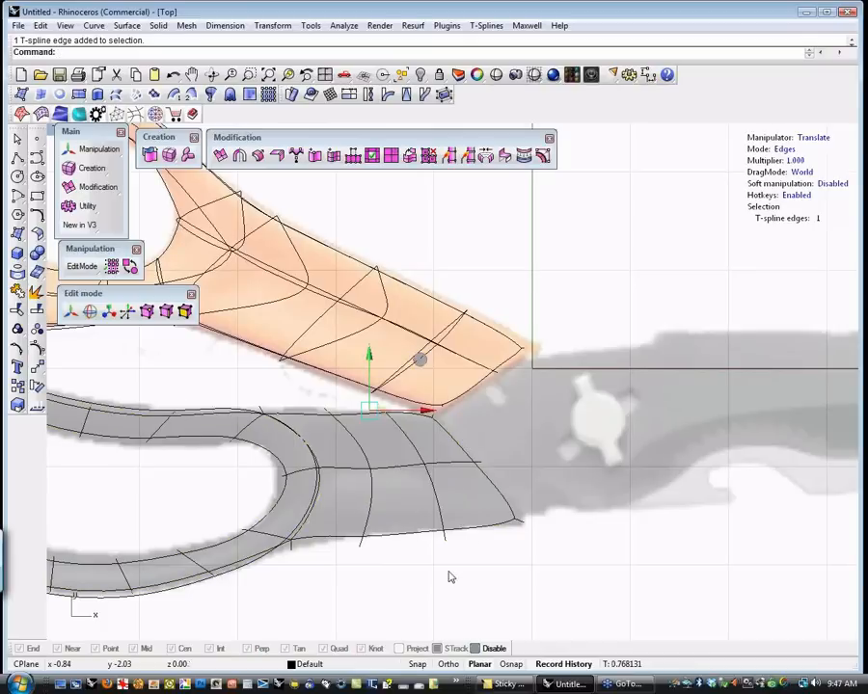
pyautogui.press('Escape')
# Adjust the inner vertices of the shank's cross rows to even out their spacing behind the slanted end
pyautogui.moveTo(420, 566); pyautogui.dragTo(489, 489)
pyautogui.press('Escape')
pyautogui.press('a')
pyautogui.moveTo(359, 486); pyautogui.dragTo(409, 417)
pyautogui.press('Escape')
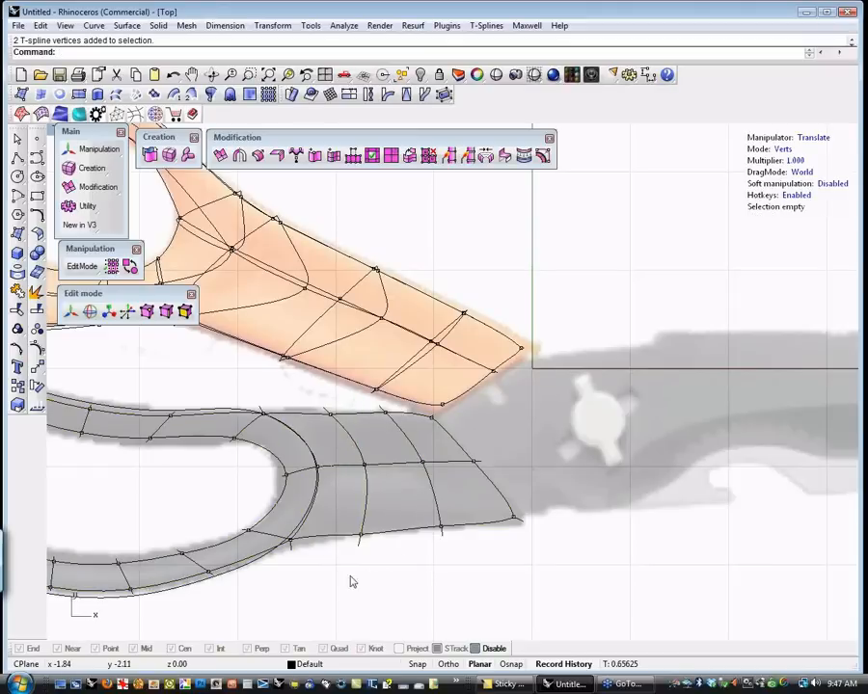
# Examine the lower ring's outline against the reference image, especially the squared corner at its far end
pyautogui.scroll(-4, 337, 583)
pyautogui.moveTo(351, 584); pyautogui.dragTo(590, 573, button='right')
pyautogui.scroll(2, 301, 410)
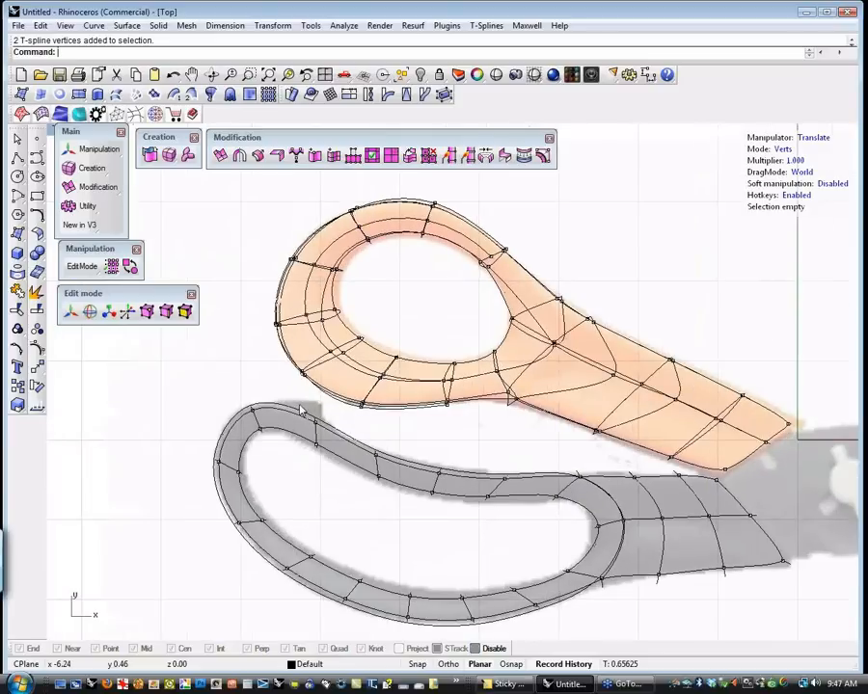
pyautogui.scroll(2, 301, 410)
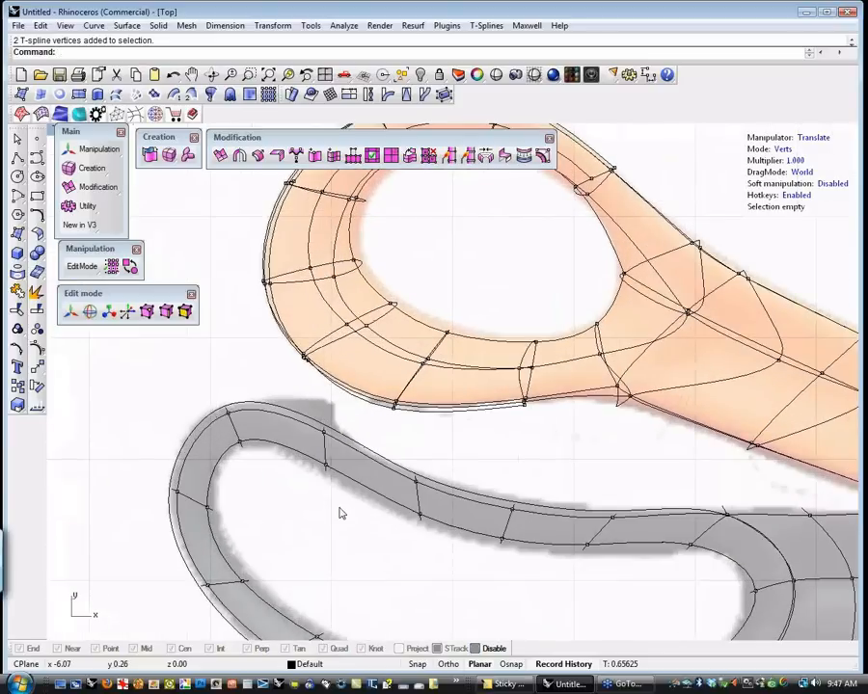
pyautogui.scroll(-2, 342, 525)
pyautogui.scroll(-2, 351, 535)
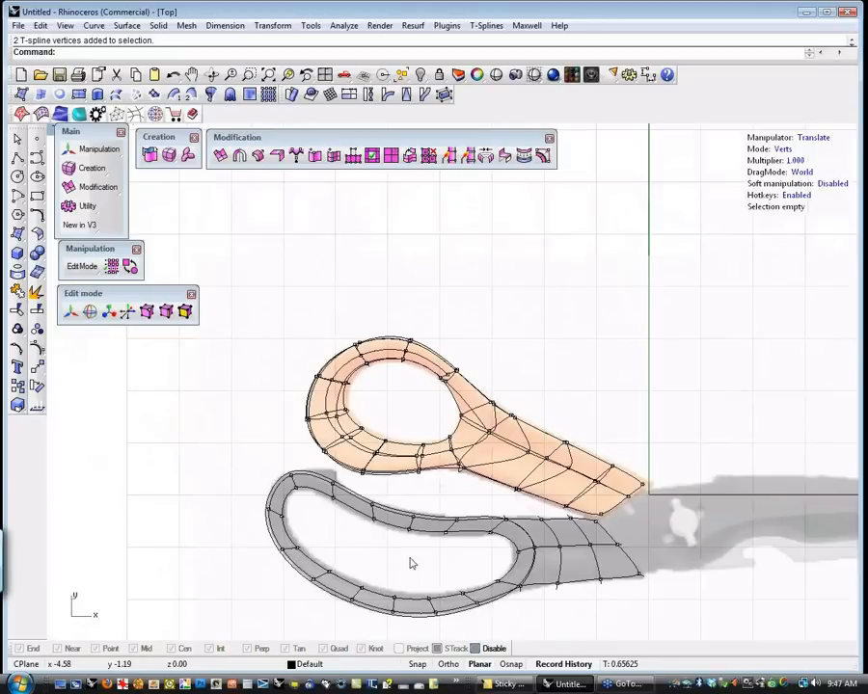
pyautogui.scroll(1, 397, 573)
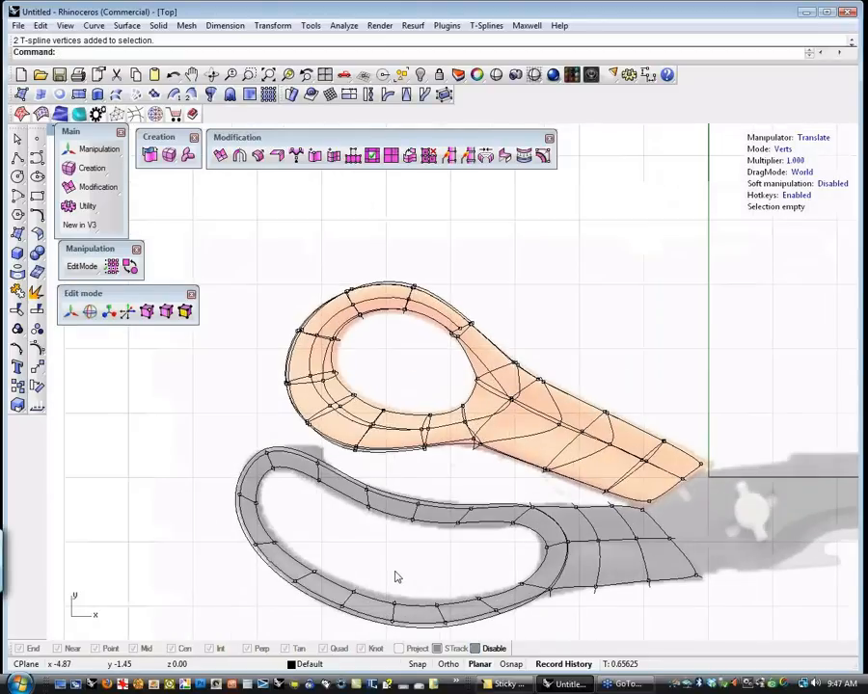
pyautogui.scroll(2, 397, 577)
# Display both handles shaded in the Perspective view
pyautogui.hotkey('ctrl', 'F4')
pyautogui.hotkey('ctrl', 'shift', 'e')
pyautogui.scroll(5, 367, 406)
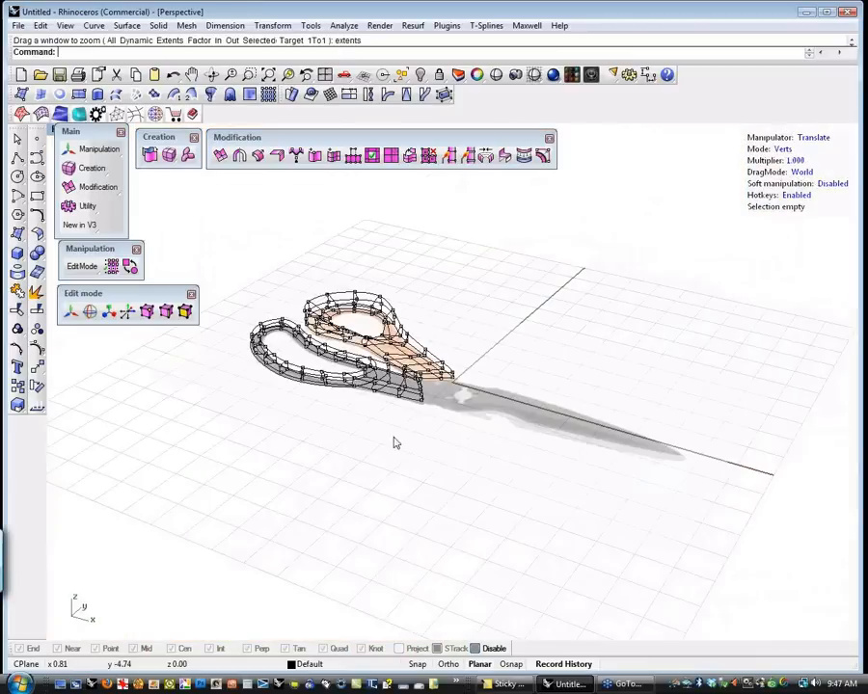
pyautogui.middleClick(272, 311)
pyautogui.click(318, 357)
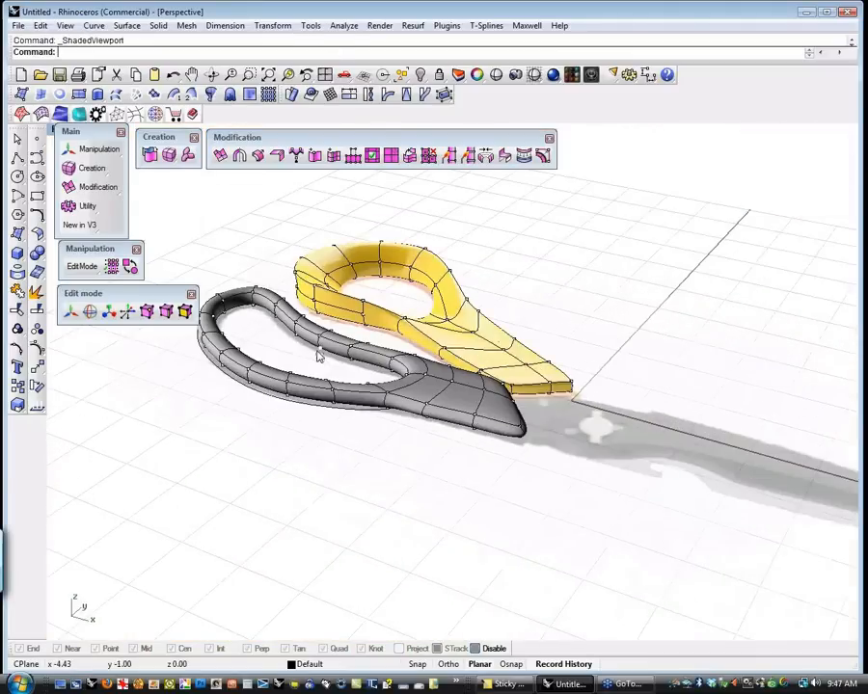
pyautogui.keyDown('shift'); pyautogui.moveTo(380, 410); pyautogui.dragTo(415, 484, button='right'); pyautogui.keyUp('shift')
# Apply the red CarPaint material to the lower handle in object selection mode
pyautogui.click(575, 77)
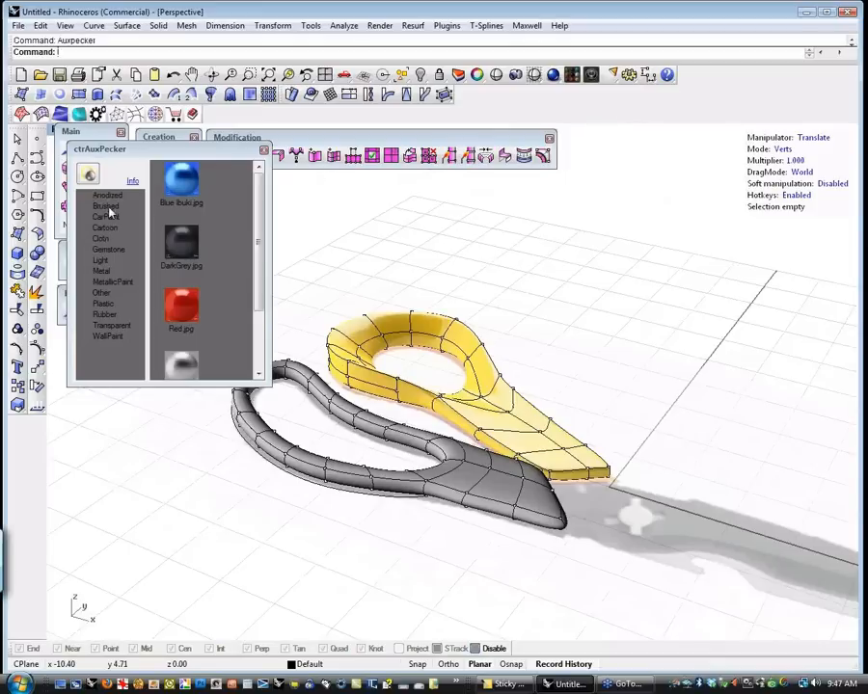
pyautogui.click(106, 217)
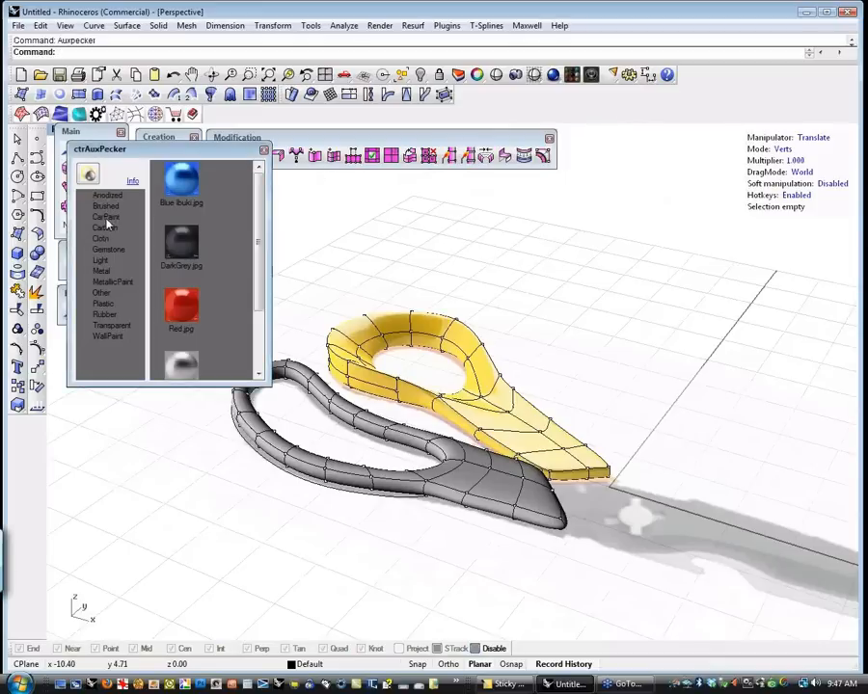
pyautogui.click(786, 150)
pyautogui.click(785, 150)
pyautogui.click(785, 150)
pyautogui.click(512, 484)
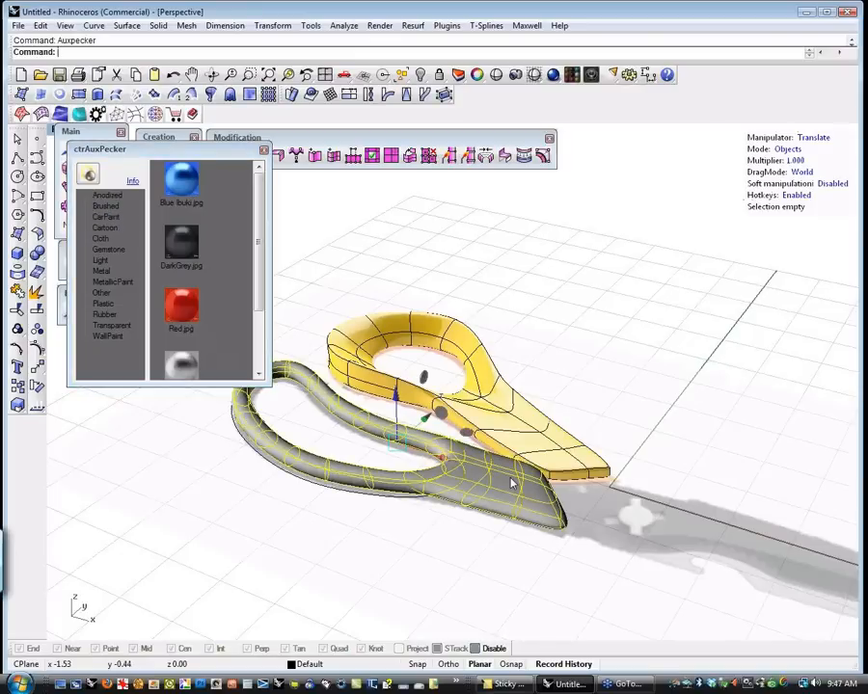
pyautogui.click(181, 304)
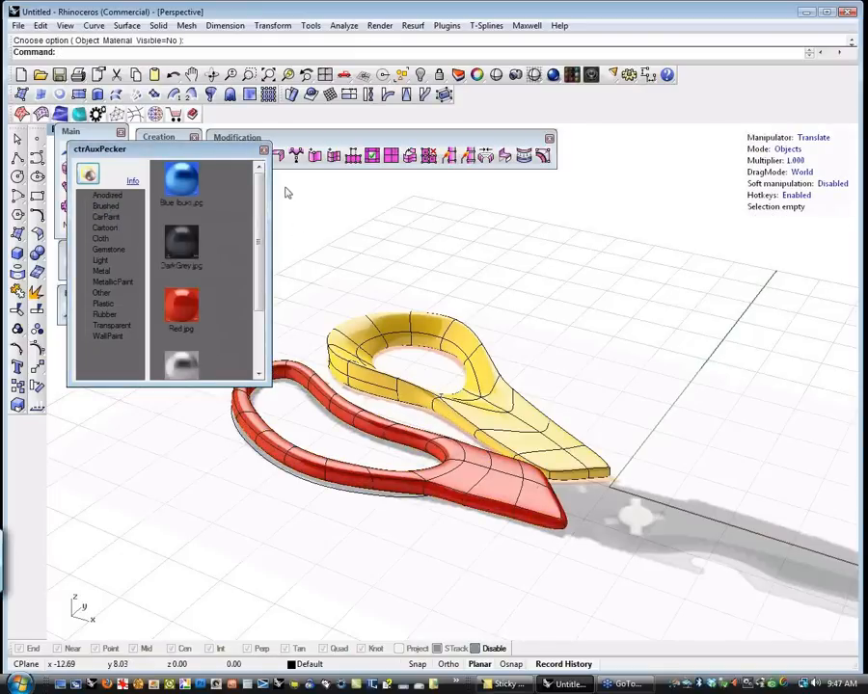
pyautogui.click(265, 151)
# Lock the finished yellow handle so it cannot be selected
pyautogui.moveTo(564, 331); pyautogui.dragTo(565, 339, button='right')
pyautogui.moveTo(561, 326); pyautogui.dragTo(458, 372)
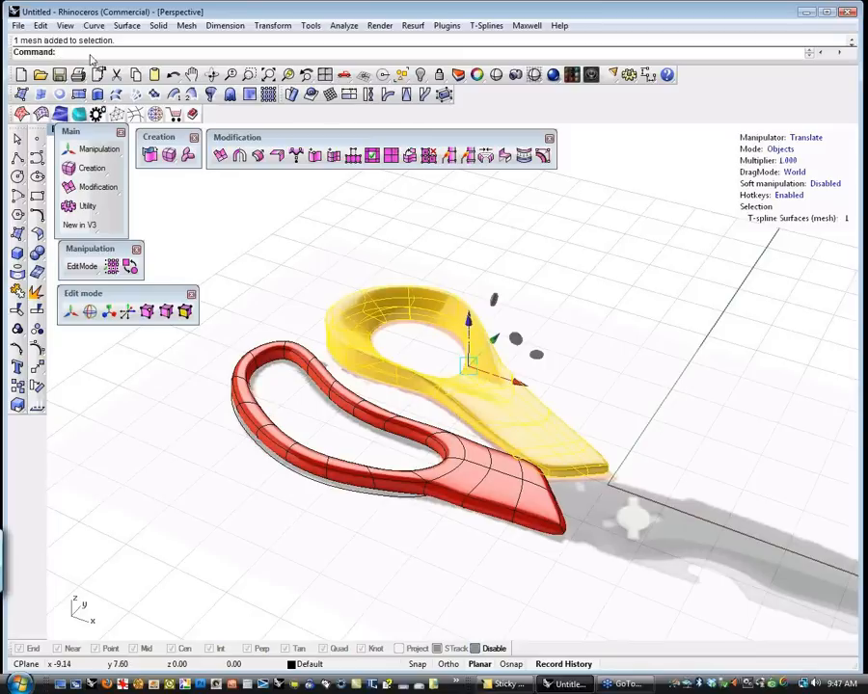
pyautogui.write('Lock')
pyautogui.press('Return')
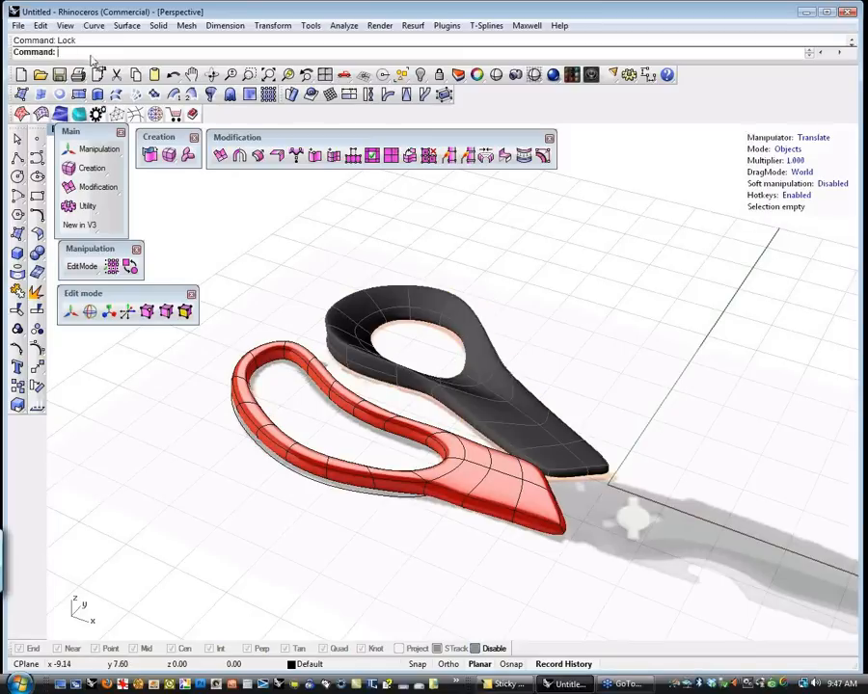
# Pull the outer side face at the red ring's far end toward the squared corner in the reference image
pyautogui.moveTo(330, 450); pyautogui.dragTo(178, 453, button='right')
pyautogui.scroll(5, 513, 291)
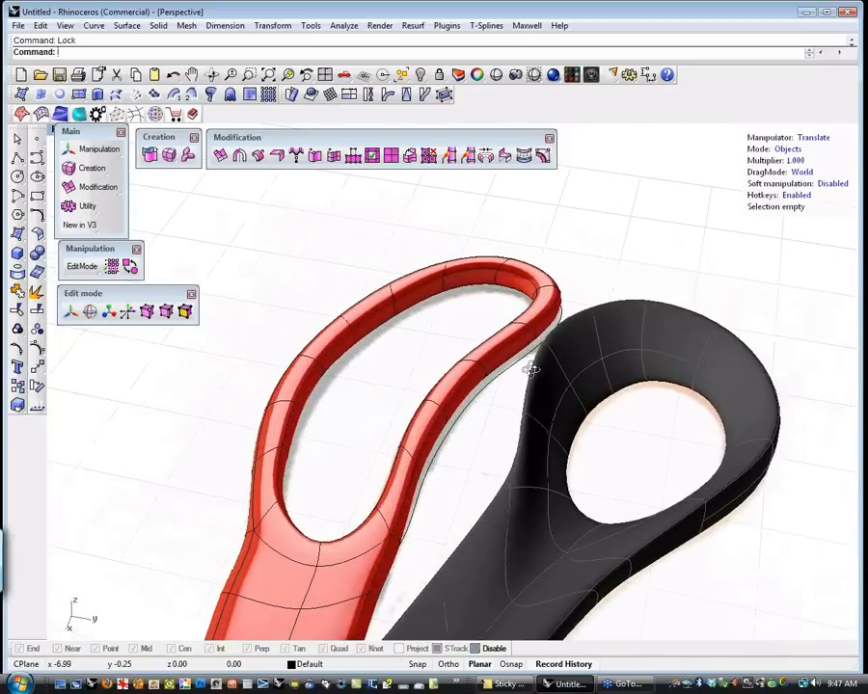
pyautogui.scroll(5, 531, 369)
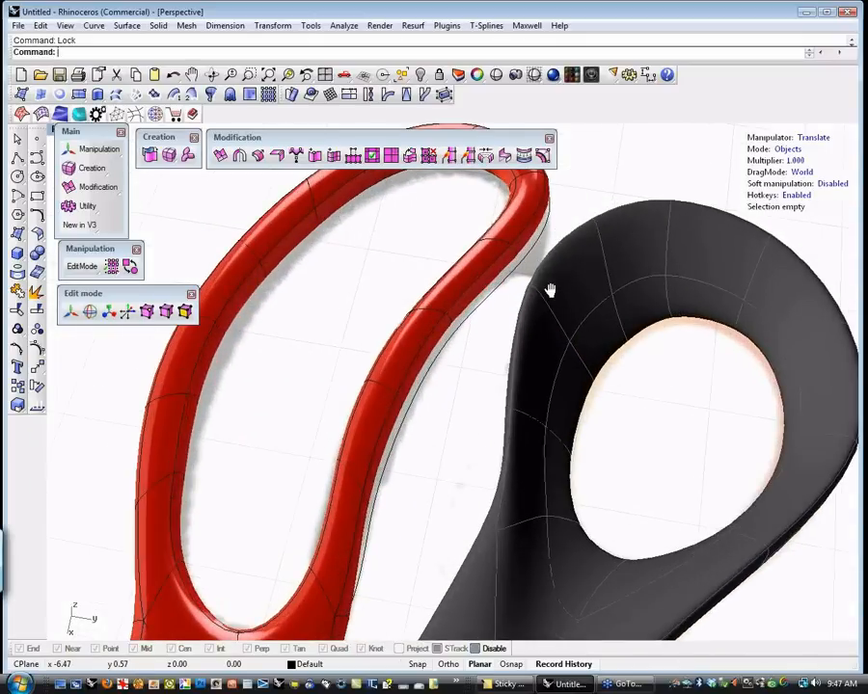
pyautogui.press('s')
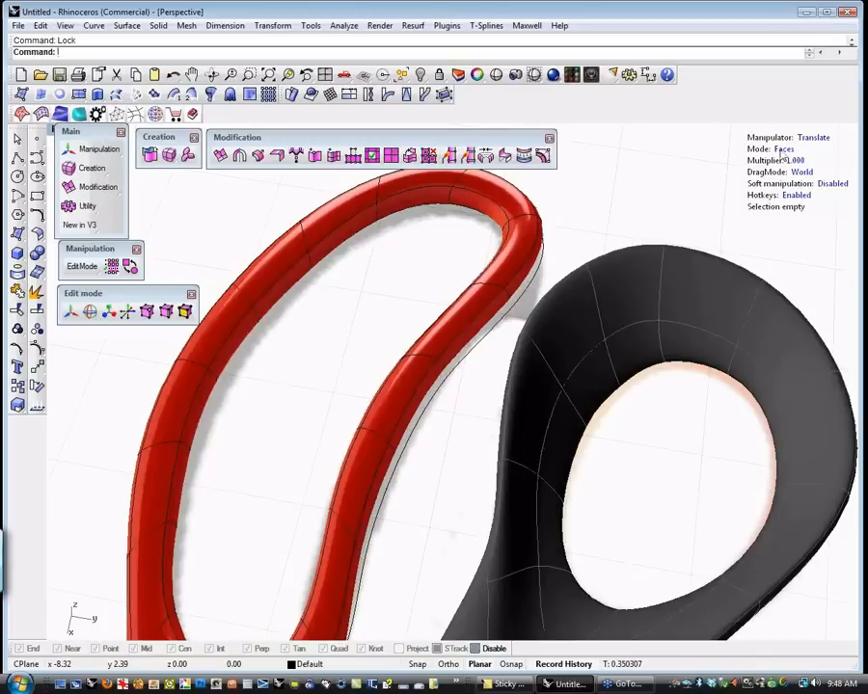
pyautogui.click(527, 284)
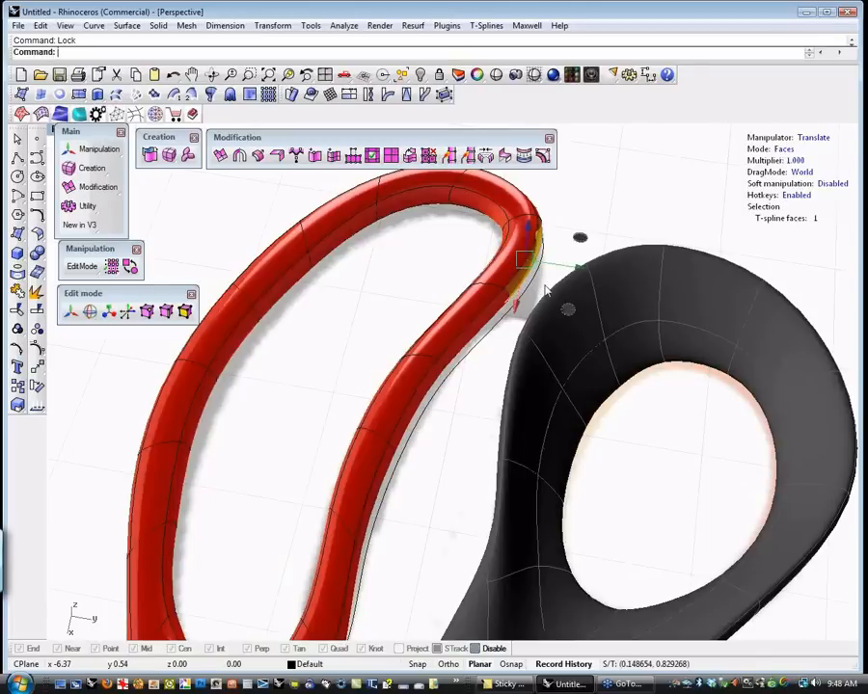
pyautogui.moveTo(567, 309); pyautogui.dragTo(575, 317)
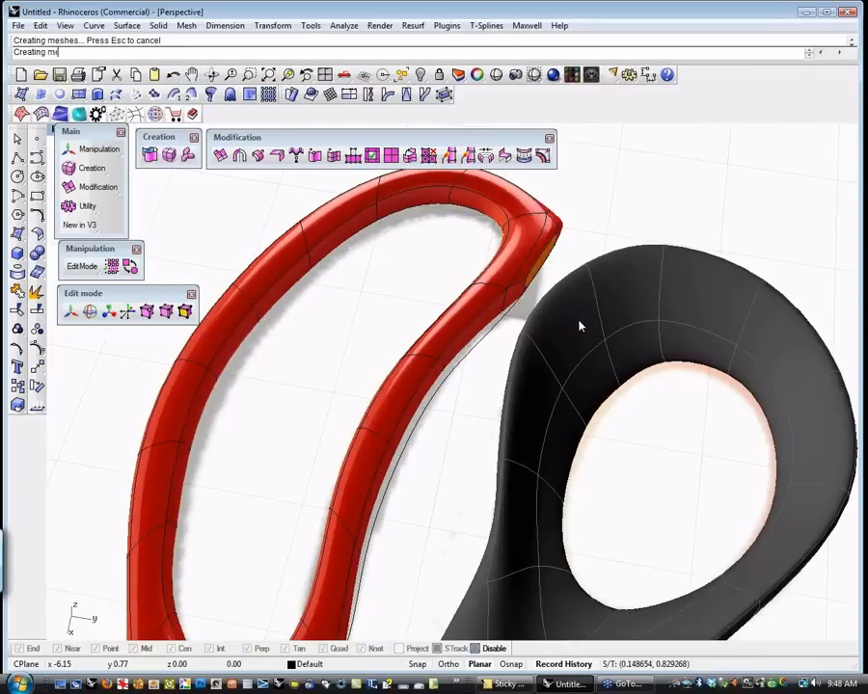
pyautogui.moveTo(577, 330); pyautogui.dragTo(575, 357)
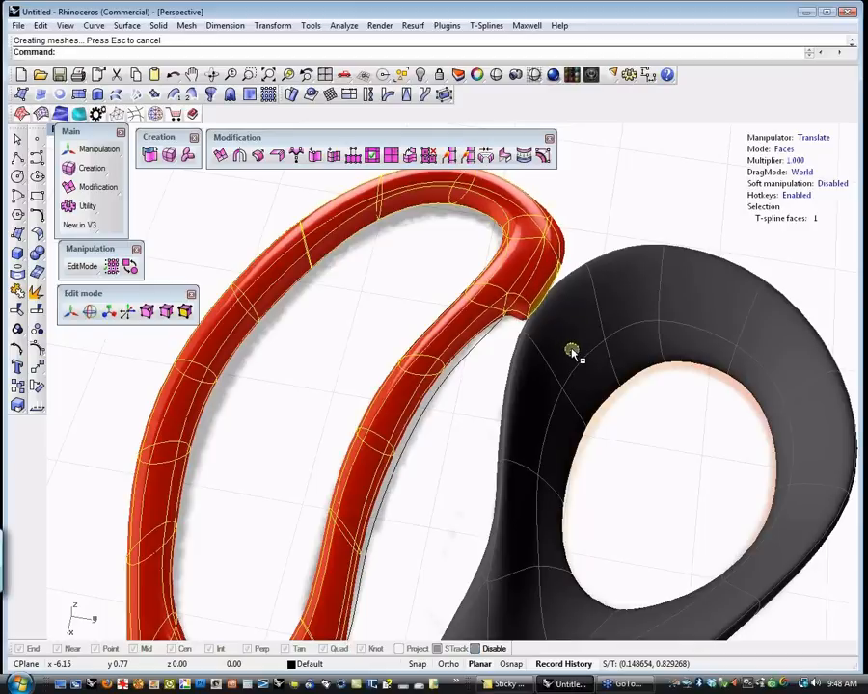
# Reposition the two short end edges of the outer side face at the red ring's pointed corner toward the reference image
pyautogui.moveTo(647, 276); pyautogui.dragTo(672, 479, button='right')
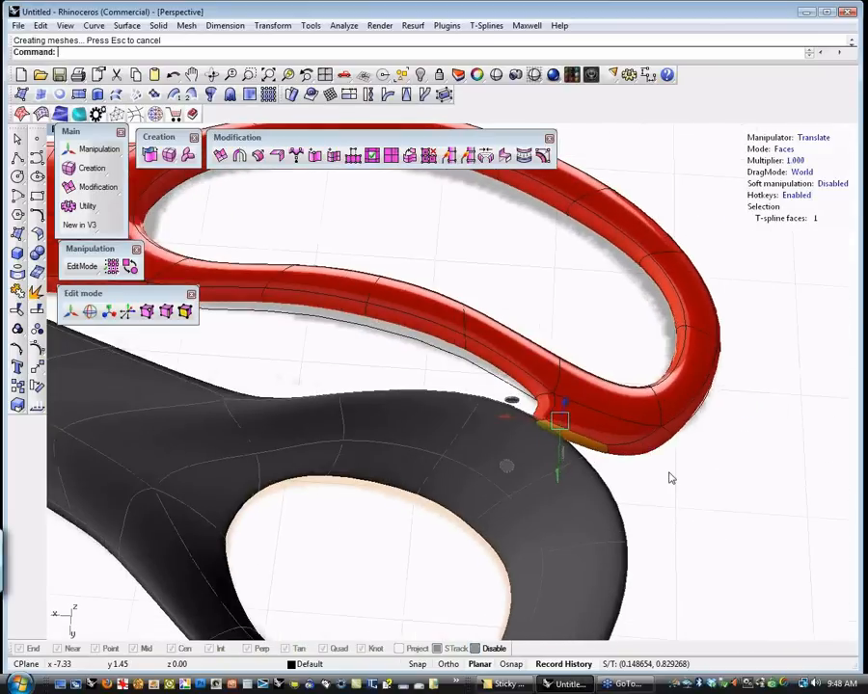
pyautogui.scroll(3, 671, 478)
pyautogui.press('s')
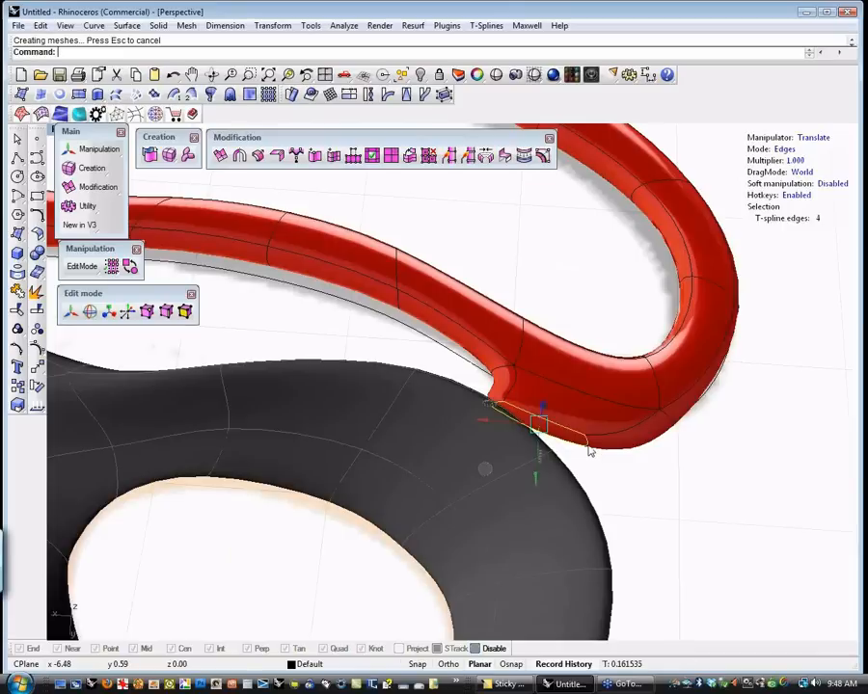
pyautogui.click(587, 452)
pyautogui.click(588, 450)
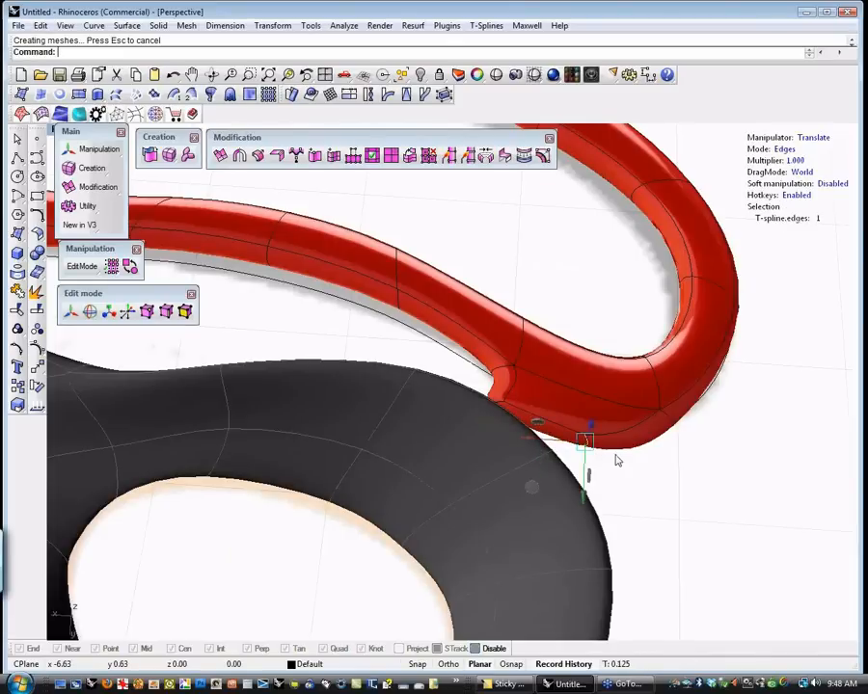
pyautogui.moveTo(527, 482); pyautogui.dragTo(502, 434)
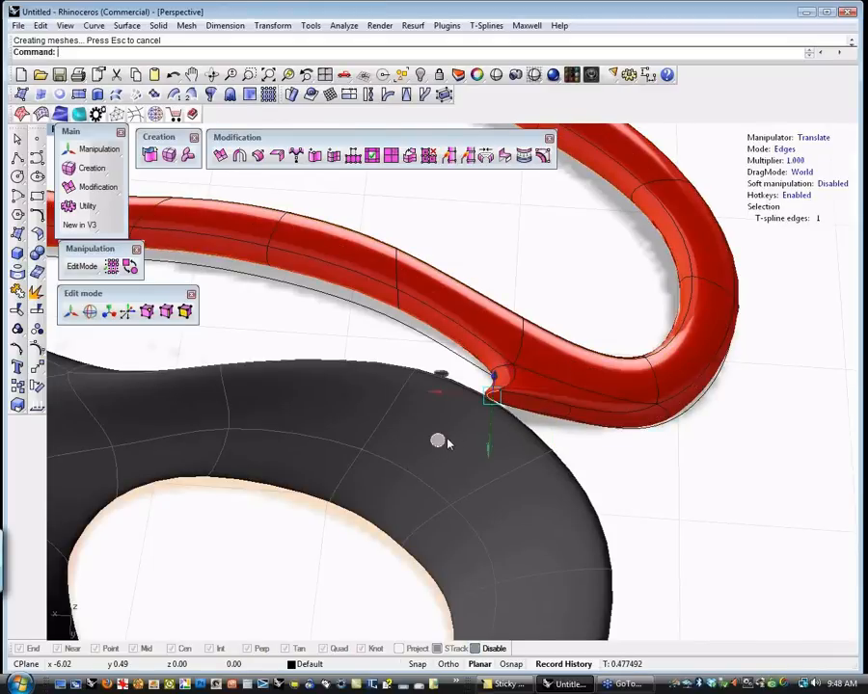
pyautogui.moveTo(439, 450); pyautogui.dragTo(449, 472)
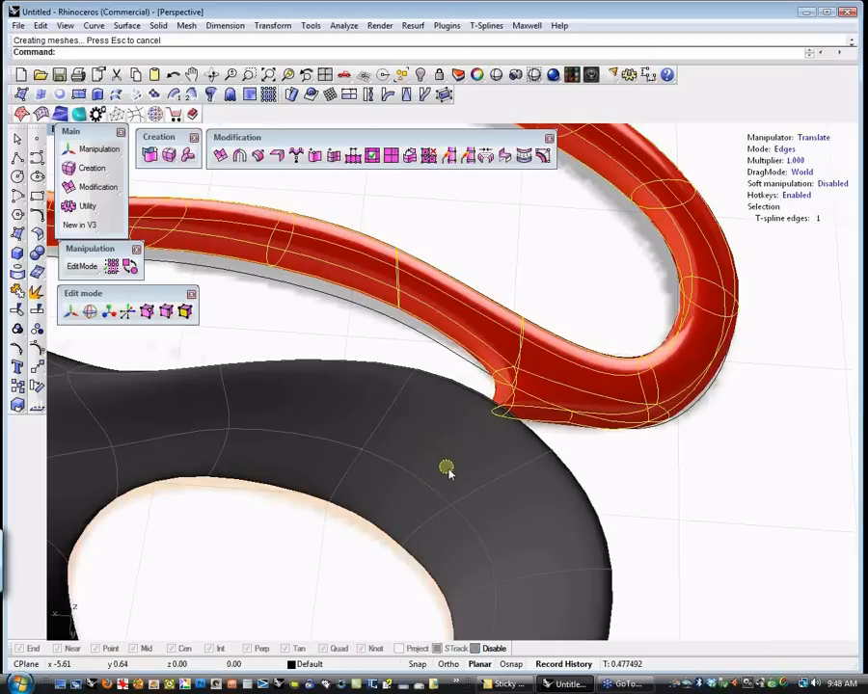
pyautogui.moveTo(634, 490); pyautogui.dragTo(537, 541, button='right')
# In the Top view, shift individual edges along the long sides of the red ring's opening to match the reference image
pyautogui.hotkey('ctrl', 'F1')
pyautogui.hotkey('ctrl', 'shift', 'e')
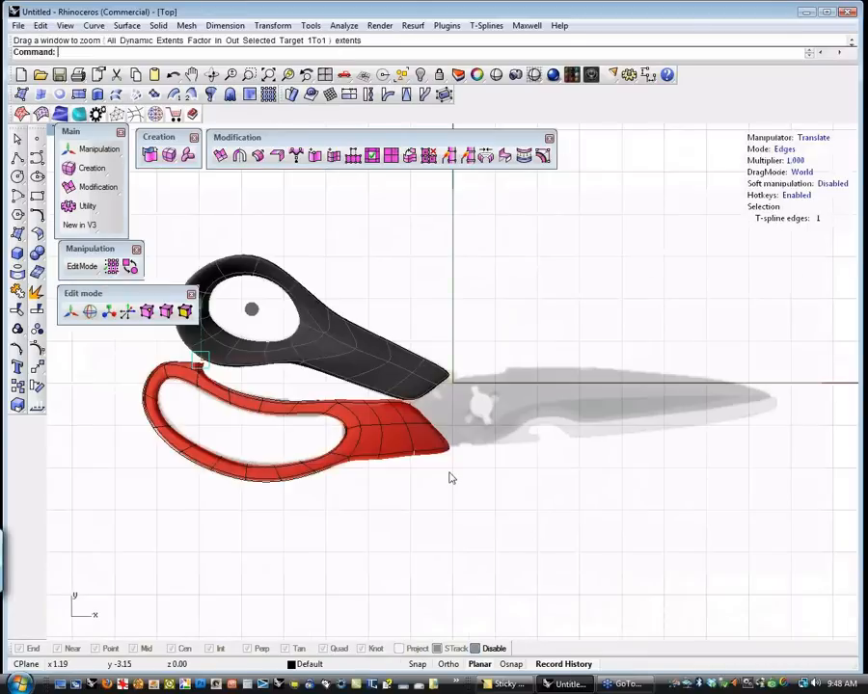
pyautogui.scroll(4, 291, 441)
pyautogui.scroll(3, 292, 441)
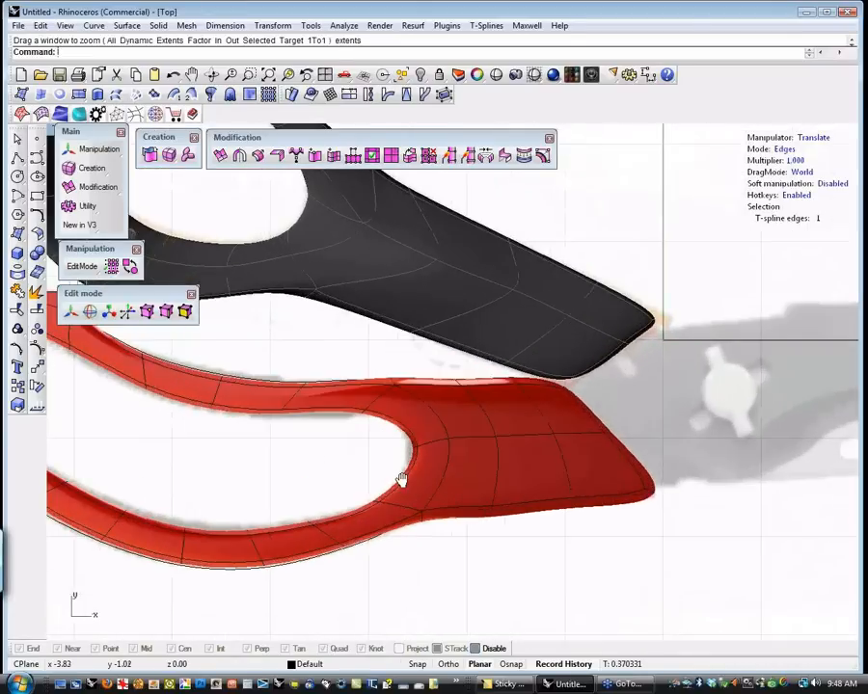
pyautogui.click(410, 453)
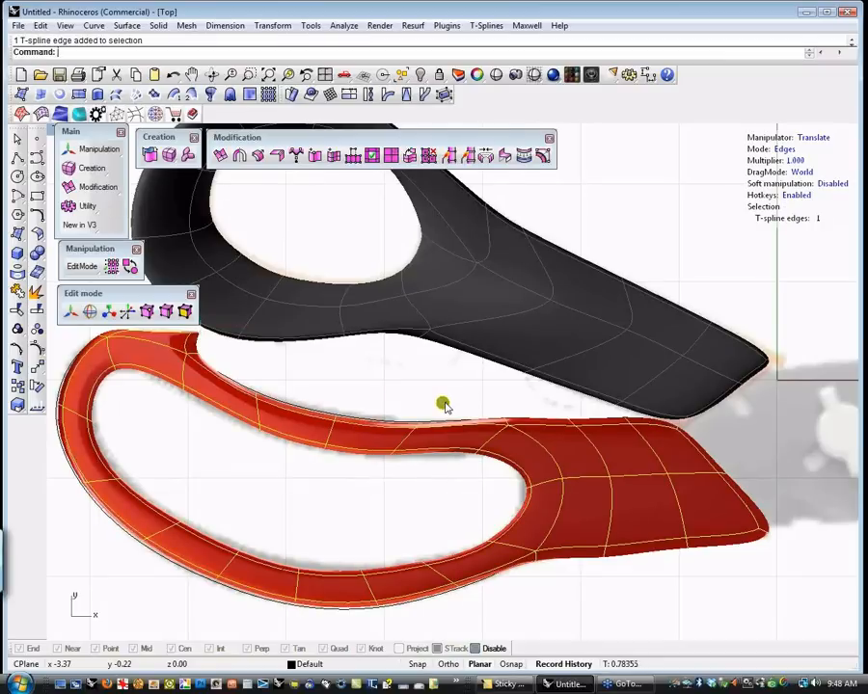
pyautogui.click(381, 536)
pyautogui.moveTo(285, 551); pyautogui.dragTo(332, 575)
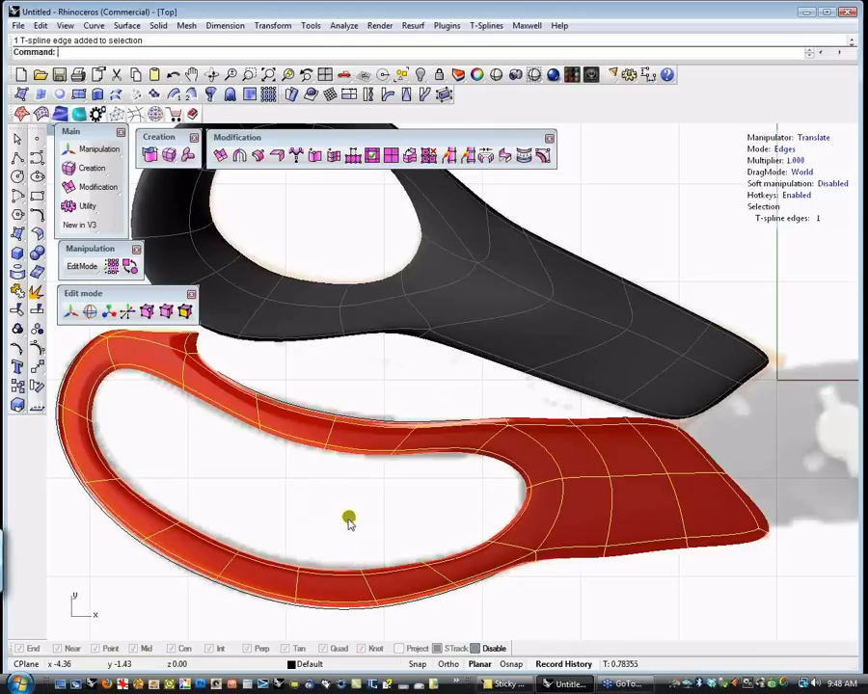
pyautogui.click(349, 521)
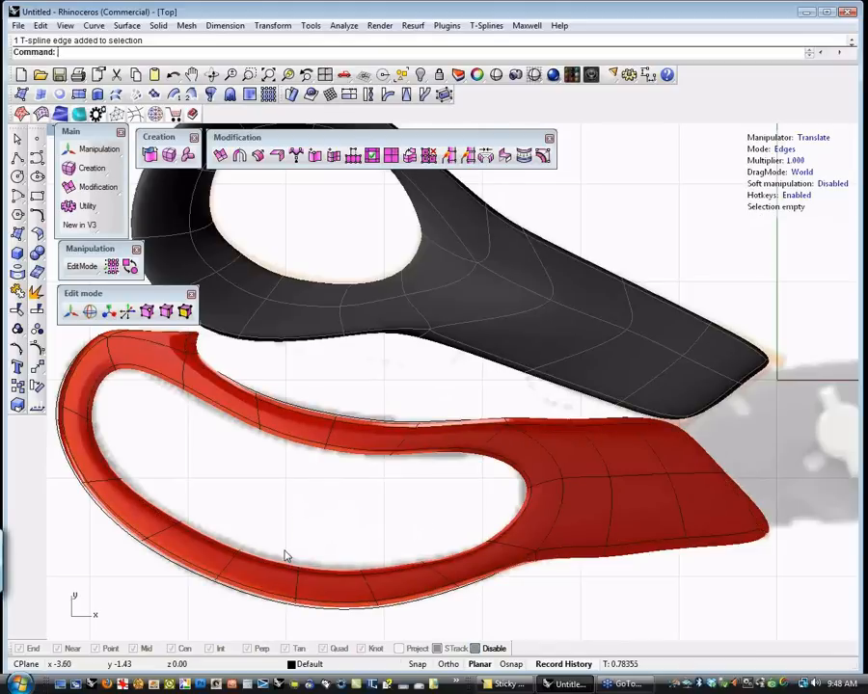
pyautogui.moveTo(267, 561); pyautogui.dragTo(269, 561)
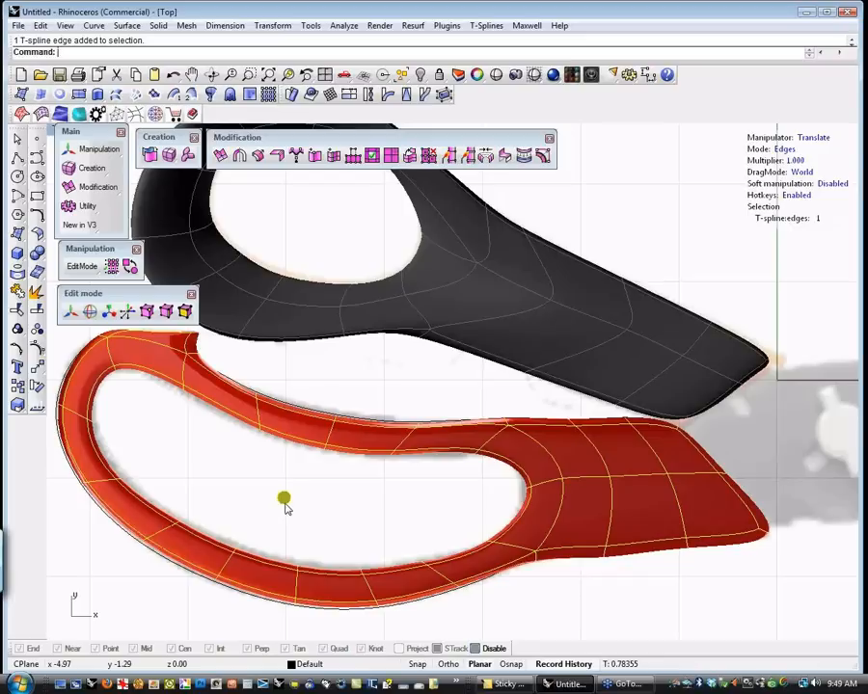
# Move the edges around the shank end of the red ring's opening so its curve follows the reference image
pyautogui.click(395, 533)
pyautogui.scroll(-2, 427, 526)
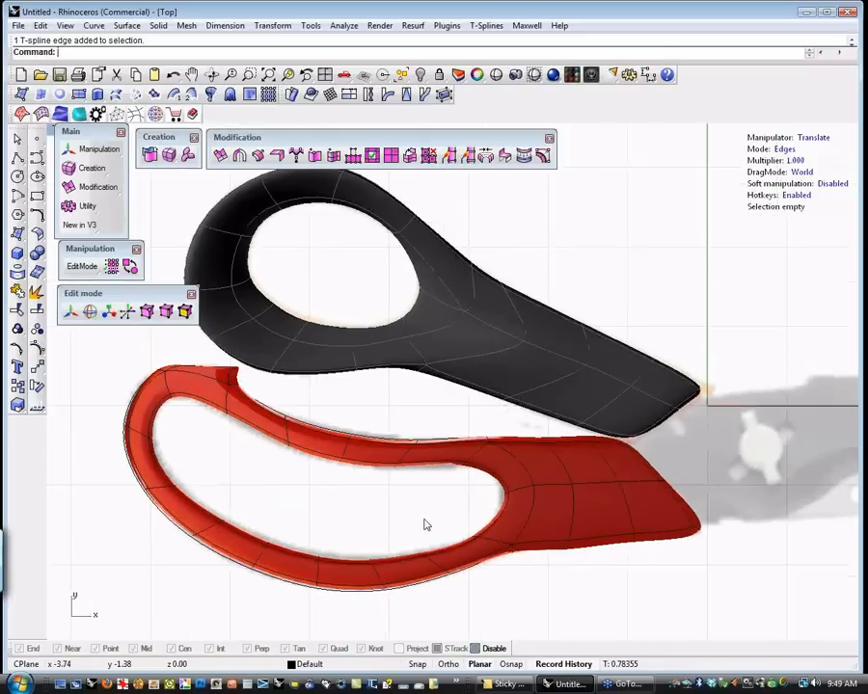
pyautogui.scroll(-2, 427, 525)
pyautogui.moveTo(443, 518); pyautogui.dragTo(486, 544)
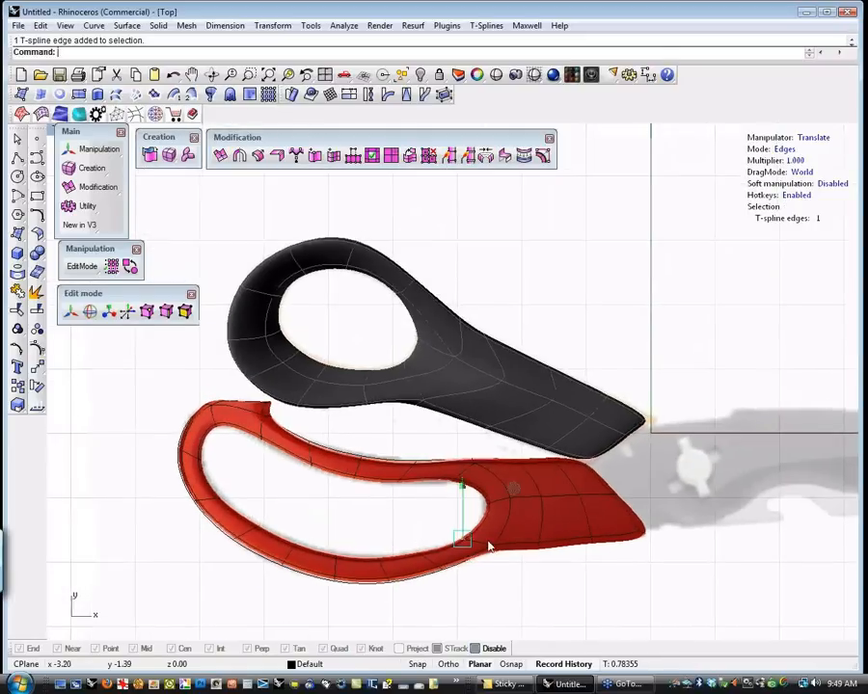
pyautogui.click(519, 495)
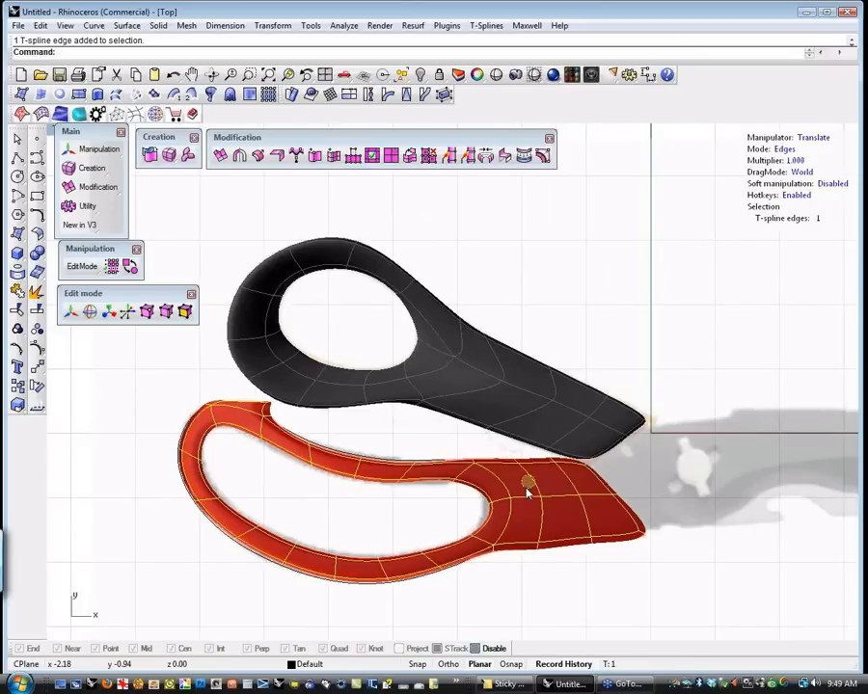
pyautogui.click(450, 516)
pyautogui.moveTo(457, 509); pyautogui.dragTo(506, 502)
pyautogui.moveTo(540, 452); pyautogui.dragTo(533, 451)
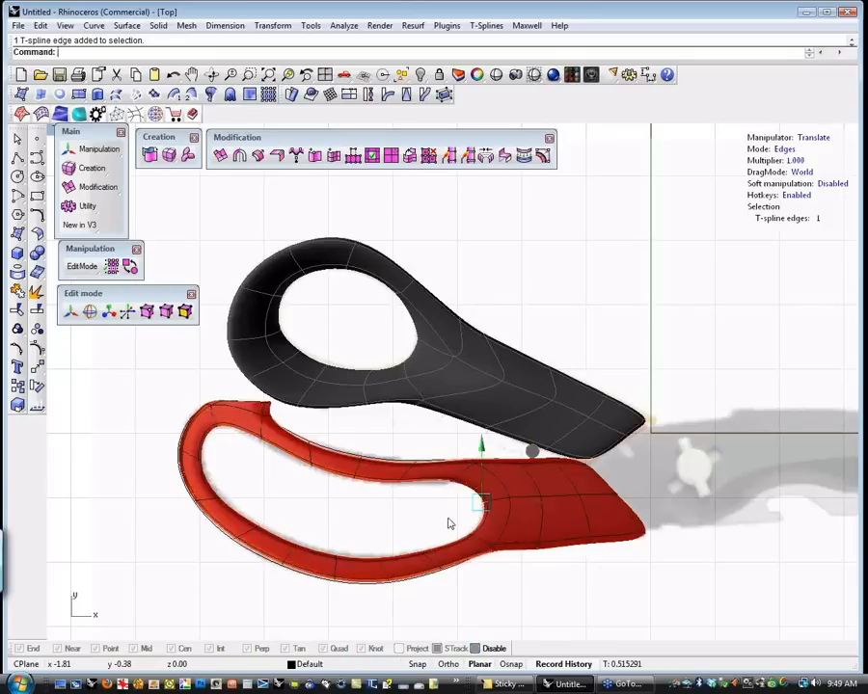
pyautogui.click(336, 518)
# In the Perspective view, select the edge loop around the red ring's opening and lower it slightly
pyautogui.moveTo(326, 518); pyautogui.dragTo(317, 527, button='right')
pyautogui.write('O')
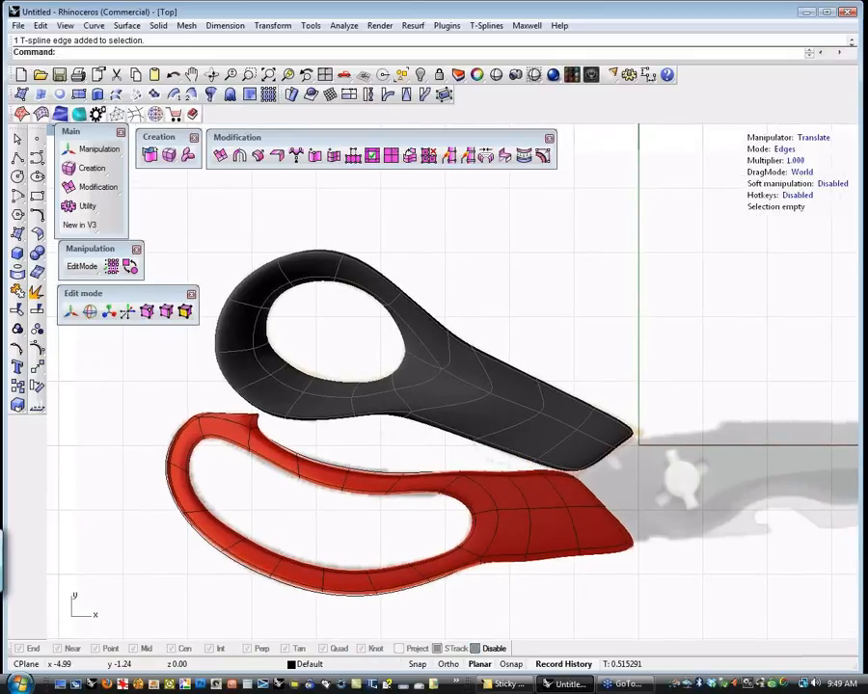
pyautogui.press('Return')
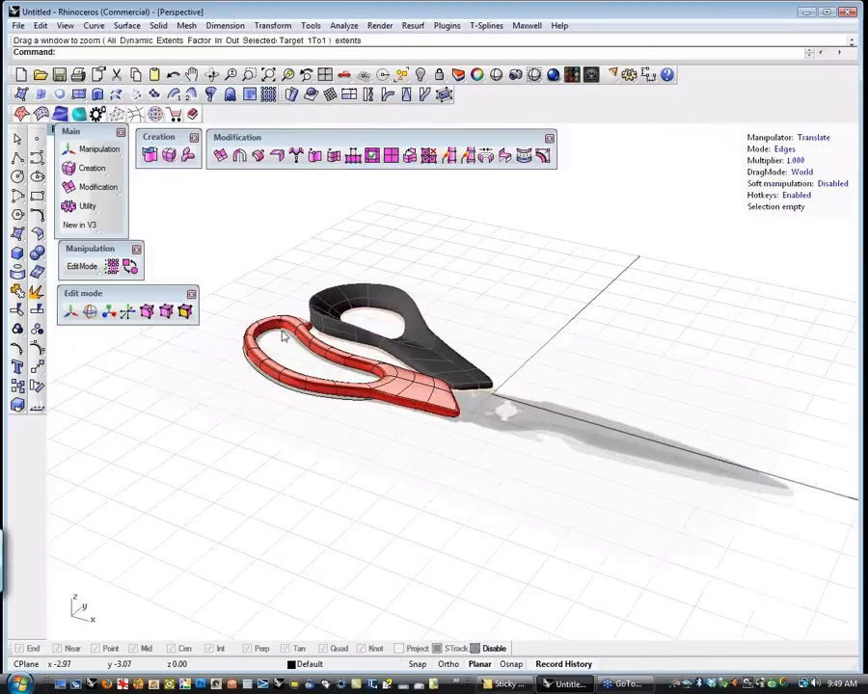
pyautogui.scroll(6, 282, 334)
pyautogui.click(258, 377)
pyautogui.keyDown('shift'); pyautogui.click(278, 364); pyautogui.keyUp('shift')
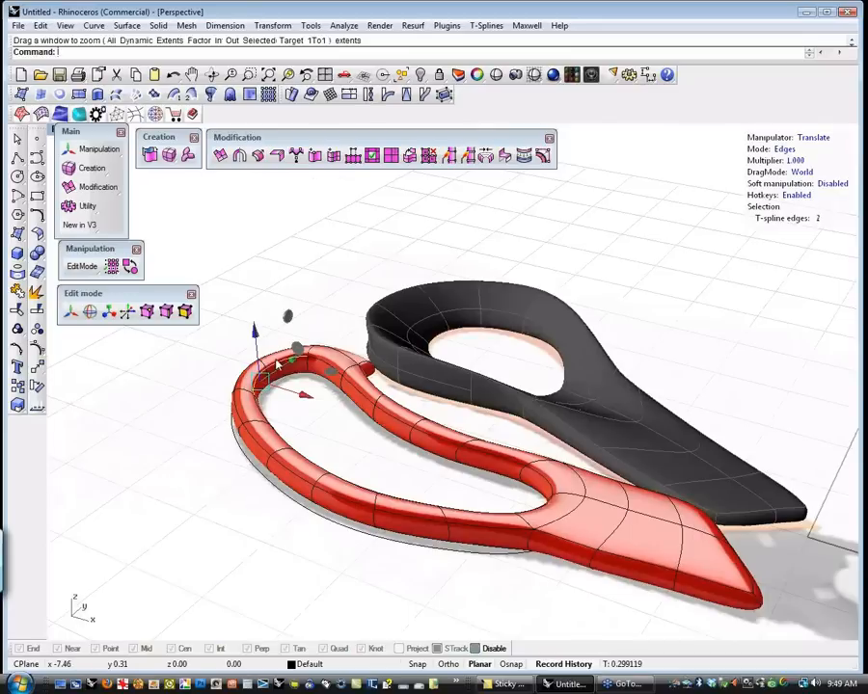
pyautogui.keyDown('shift'); pyautogui.doubleClick(277, 364); pyautogui.keyUp('shift')
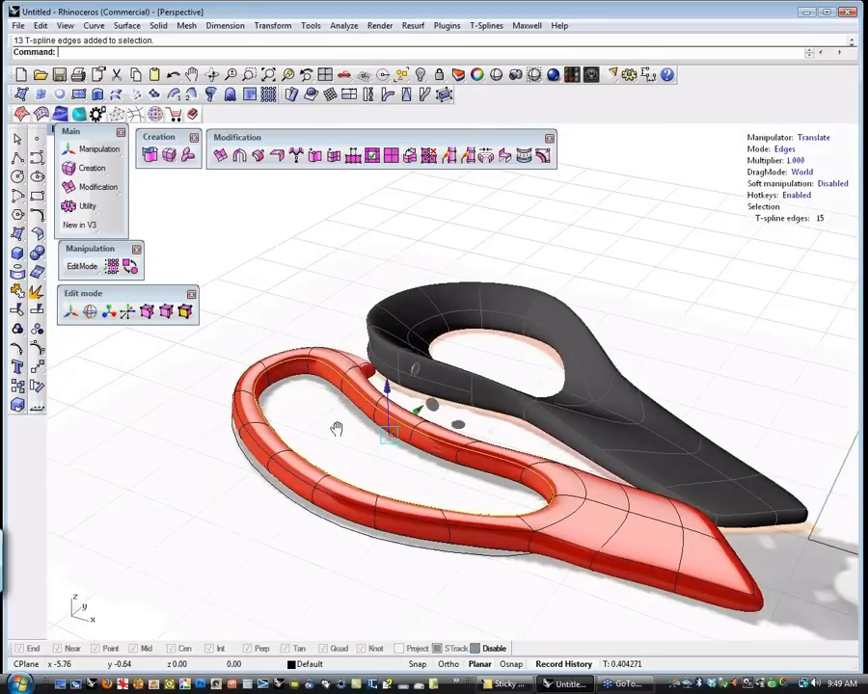
pyautogui.keyDown('shift'); pyautogui.moveTo(337, 429); pyautogui.dragTo(338, 436, button='right'); pyautogui.keyUp('shift')
pyautogui.moveTo(390, 397); pyautogui.dragTo(392, 407)
# Select only the edges along the red ring's curved outer side and adjust their height
pyautogui.doubleClick(298, 481)
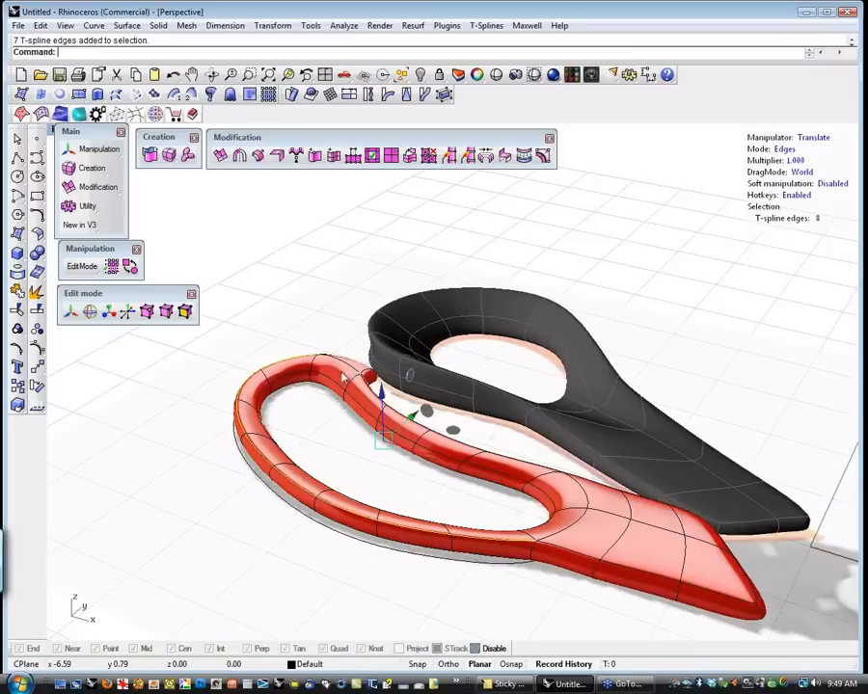
pyautogui.keyDown('ctrl'); pyautogui.moveTo(321, 326); pyautogui.dragTo(304, 368); pyautogui.keyUp('ctrl')
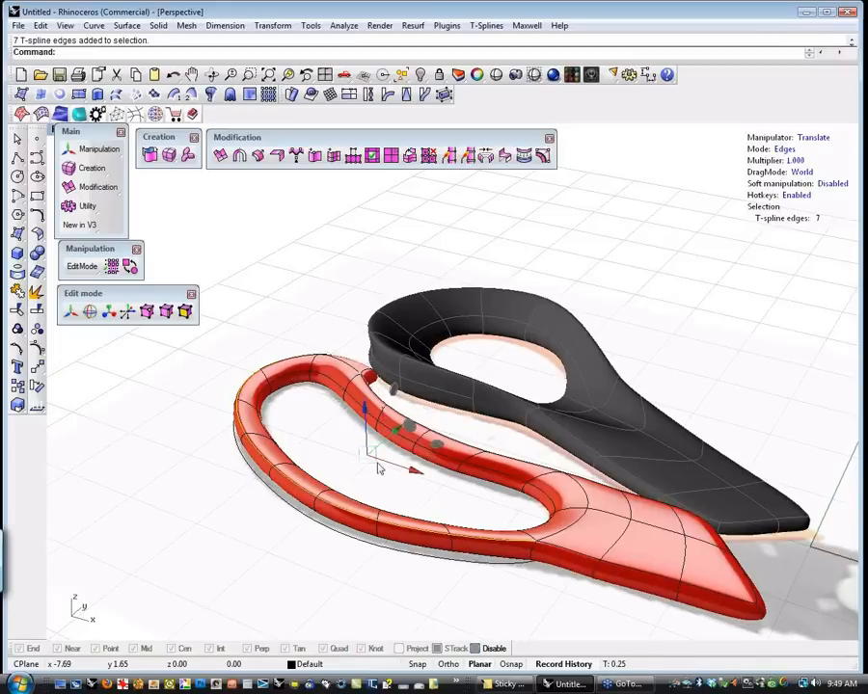
pyautogui.keyDown('ctrl'); pyautogui.moveTo(504, 515); pyautogui.dragTo(431, 550); pyautogui.keyUp('ctrl')
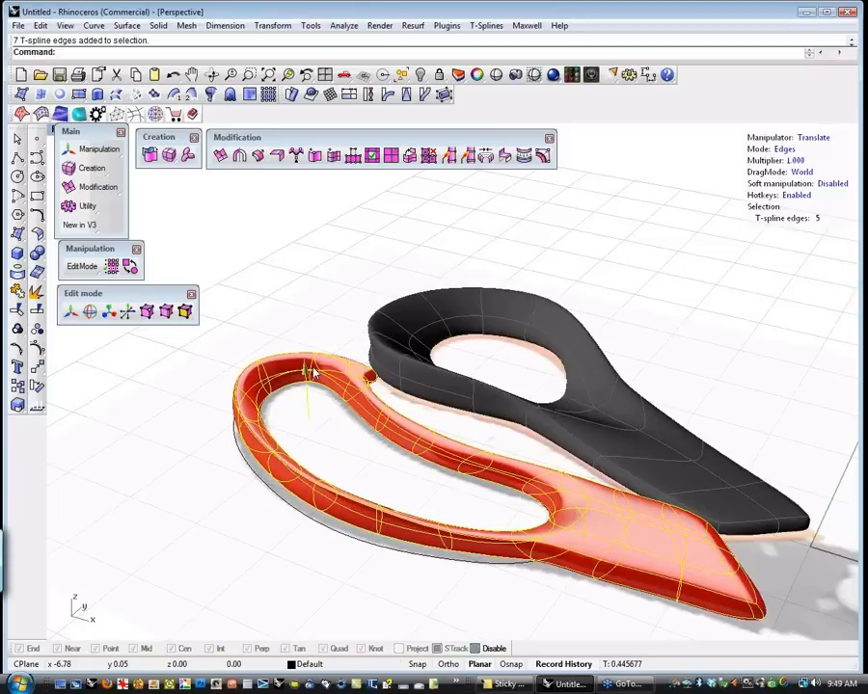
pyautogui.moveTo(314, 372); pyautogui.dragTo(314, 371)
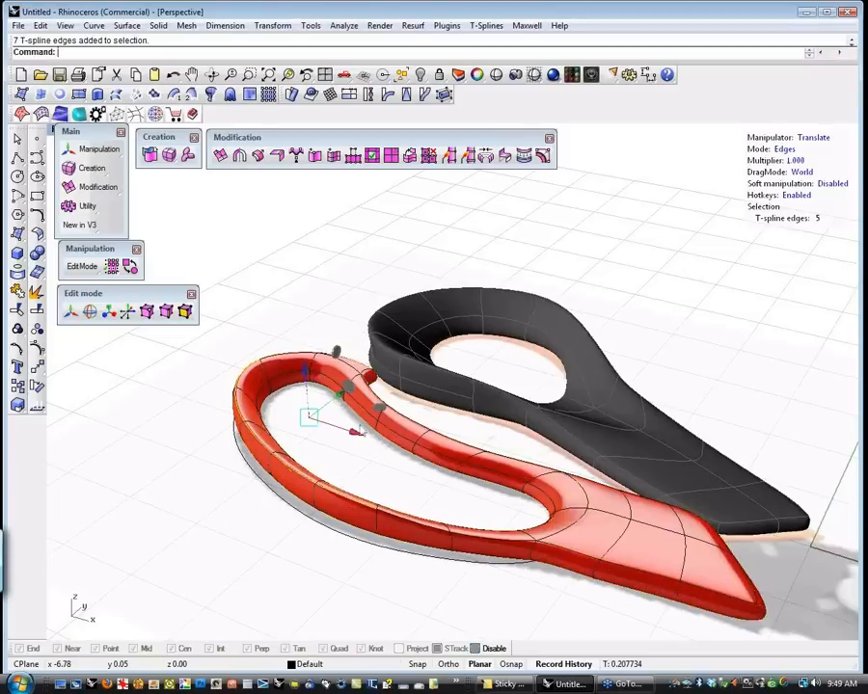
# Lower the four edges along the red ring's side nearest the black handle slightly
pyautogui.click(361, 410)
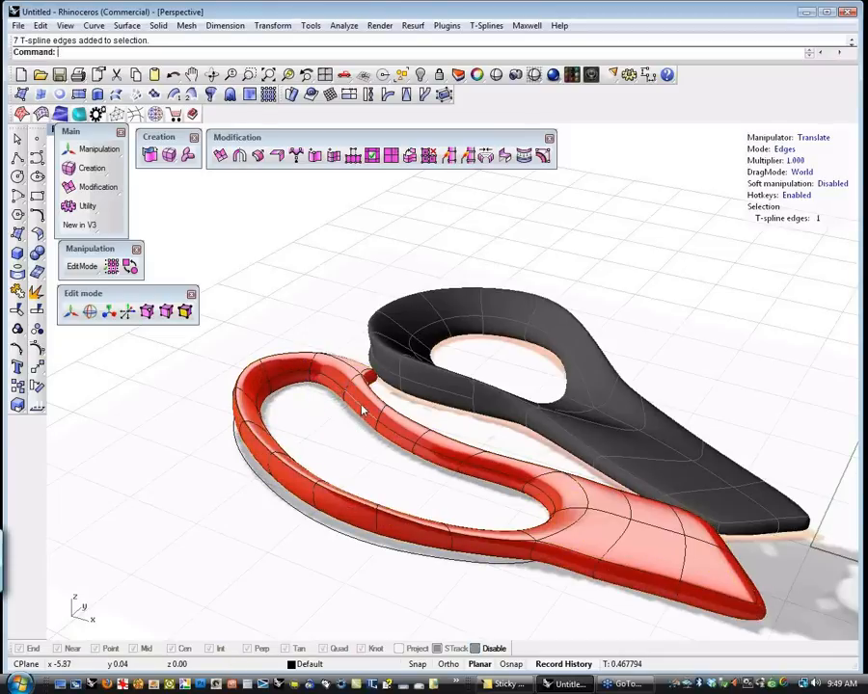
pyautogui.keyDown('shift'); pyautogui.click(401, 440); pyautogui.keyUp('shift')
pyautogui.keyDown('shift'); pyautogui.click(439, 455); pyautogui.keyUp('shift')
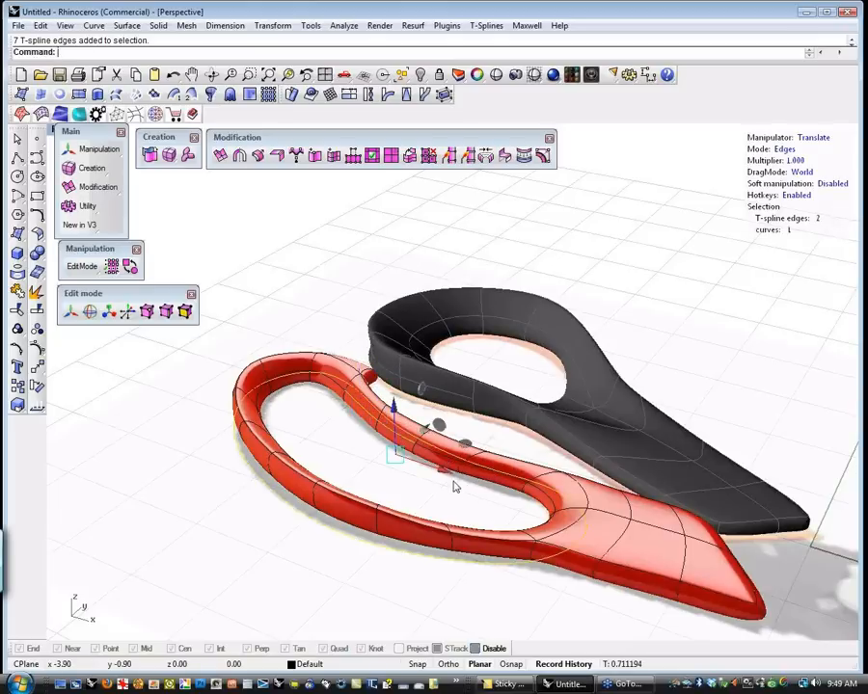
pyautogui.click(455, 483)
pyautogui.click(423, 453)
pyautogui.keyDown('shift'); pyautogui.click(385, 426); pyautogui.keyUp('shift')
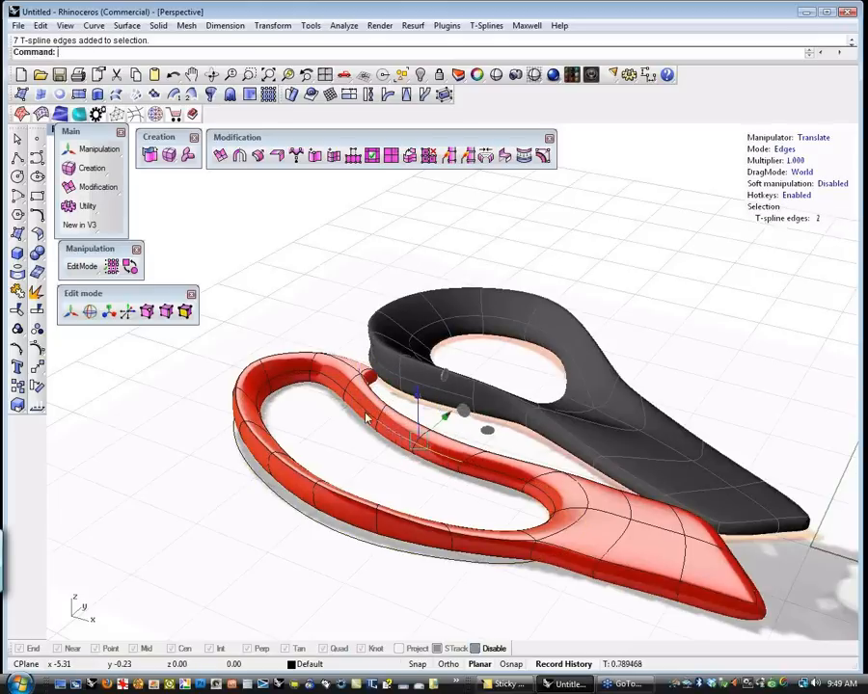
pyautogui.keyDown('shift'); pyautogui.click(364, 410); pyautogui.keyUp('shift')
pyautogui.keyDown('shift'); pyautogui.click(518, 486); pyautogui.keyUp('shift')
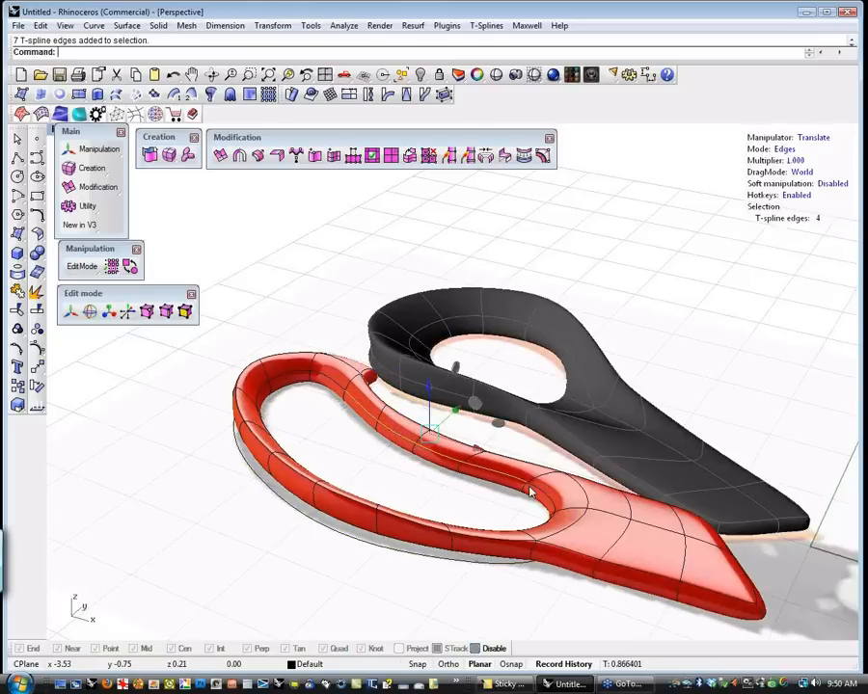
pyautogui.moveTo(429, 396); pyautogui.dragTo(426, 405)
pyautogui.press('Escape')
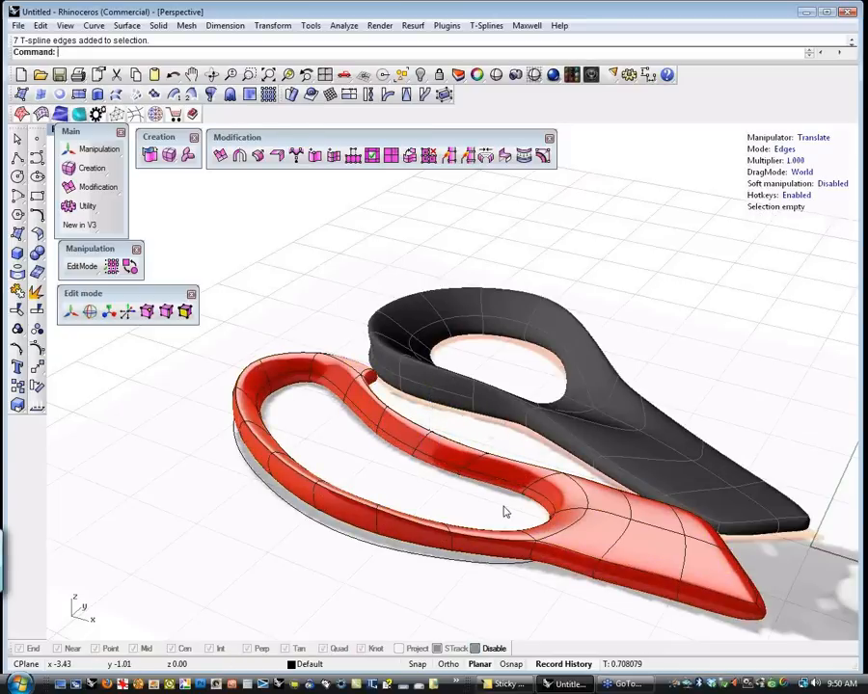
# Lower the three vertices along the middle of the red handle's shank one by one to hollow its top face
pyautogui.press('a')
pyautogui.click(588, 509)
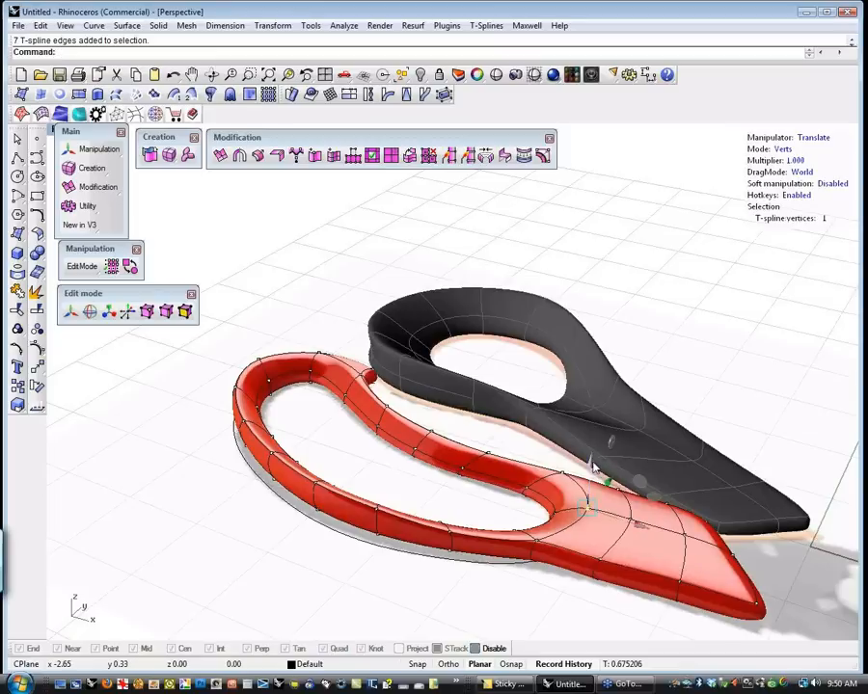
pyautogui.click(590, 480)
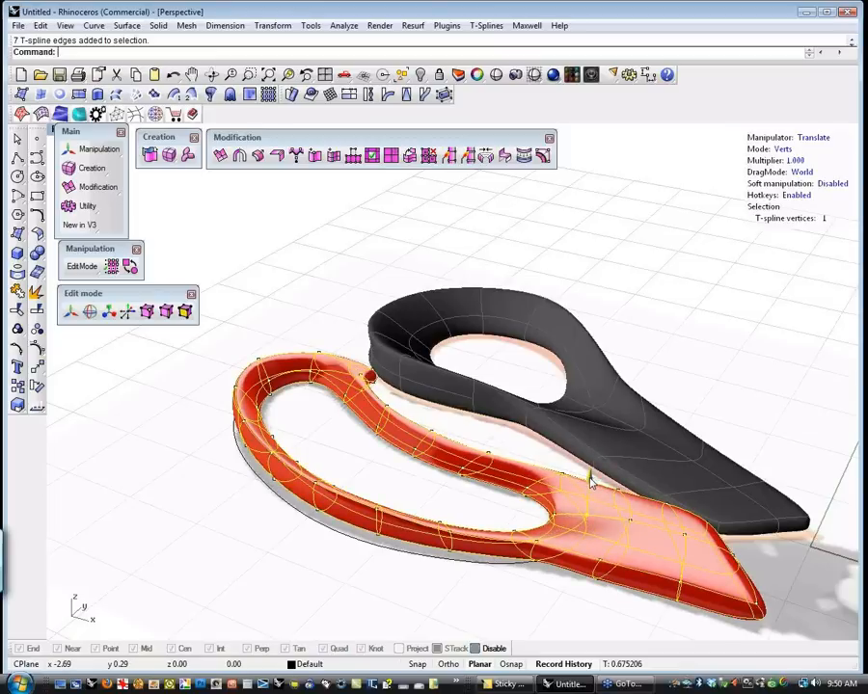
pyautogui.click(625, 501)
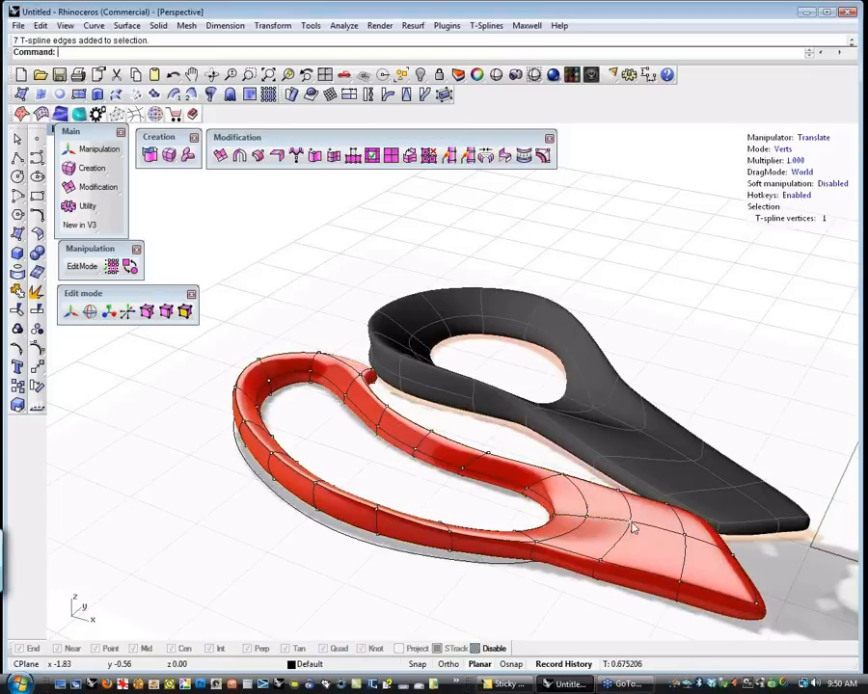
pyautogui.click(632, 490)
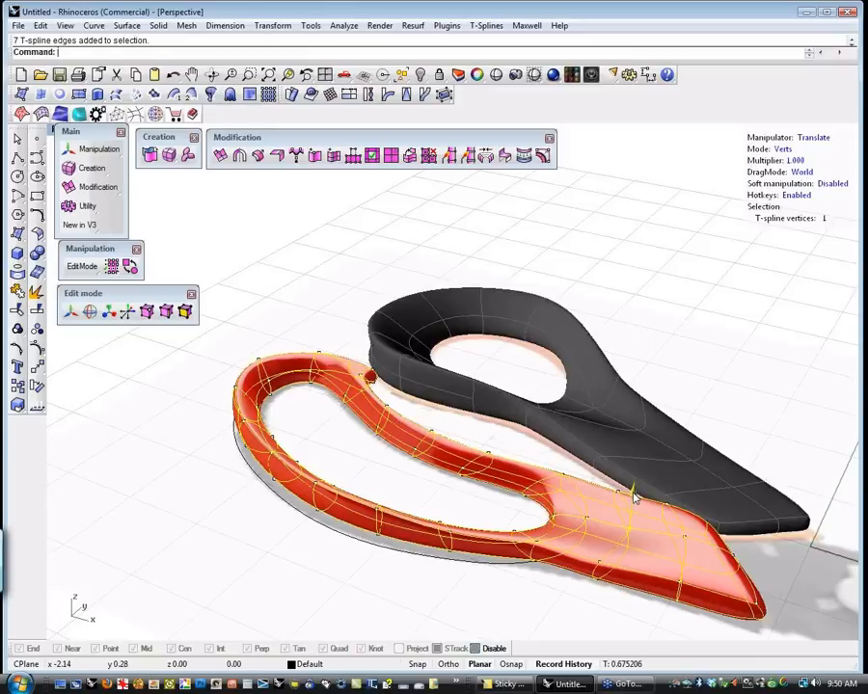
pyautogui.click(681, 532)
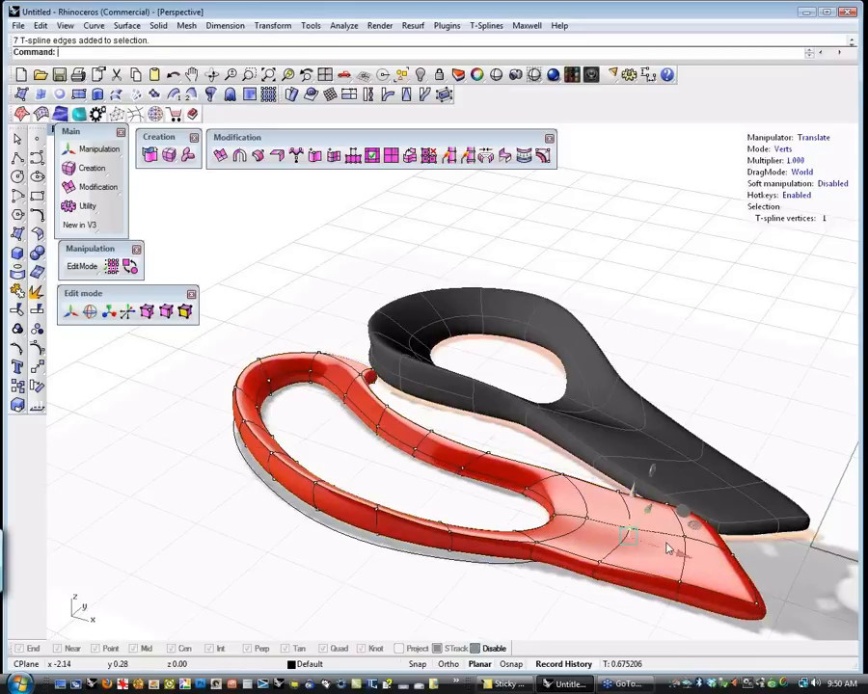
pyautogui.click(688, 497)
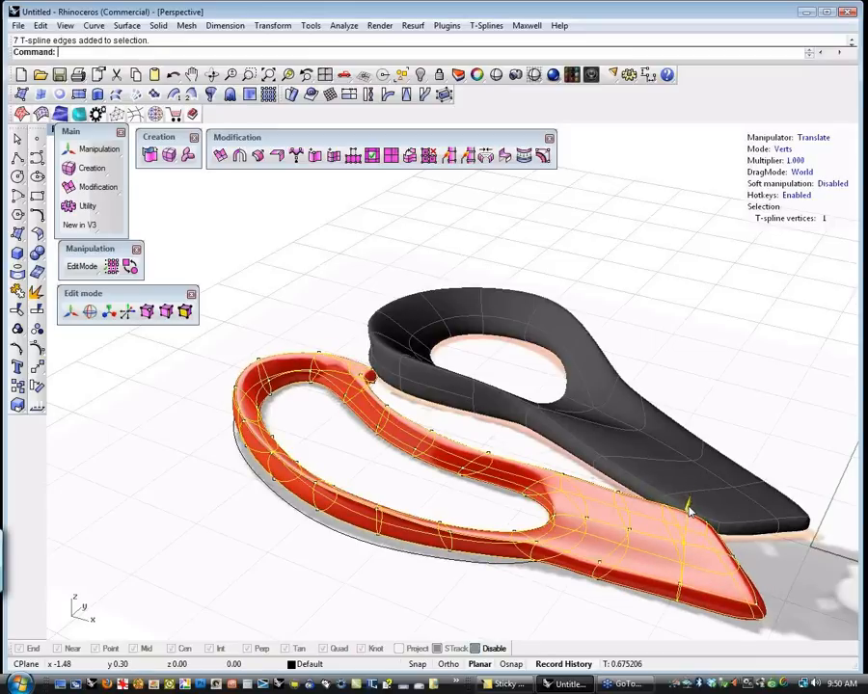
pyautogui.click(553, 586)
# Adjust the height of one more control vertex on the red handle
pyautogui.moveTo(439, 548); pyautogui.dragTo(389, 486, button='right')
pyautogui.click(388, 481)
pyautogui.moveTo(388, 429); pyautogui.dragTo(387, 420)
pyautogui.click(308, 558)
pyautogui.keyDown('shift'); pyautogui.moveTo(257, 556); pyautogui.dragTo(353, 440, button='right'); pyautogui.keyUp('shift')
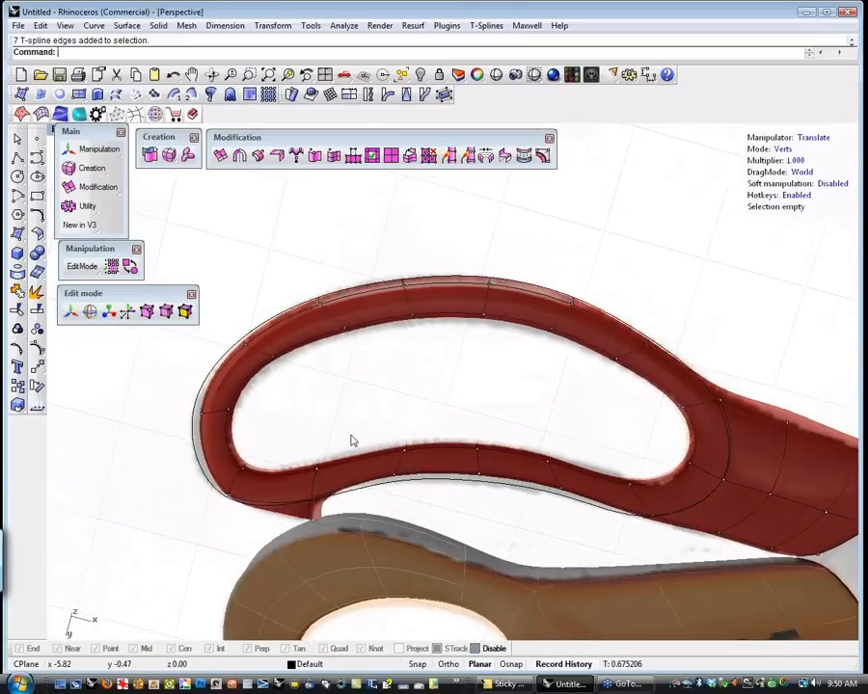
# Insert a simple edge loop on the red ring alongside the edges around its opening
pyautogui.click(330, 336)
pyautogui.doubleClick(329, 336)
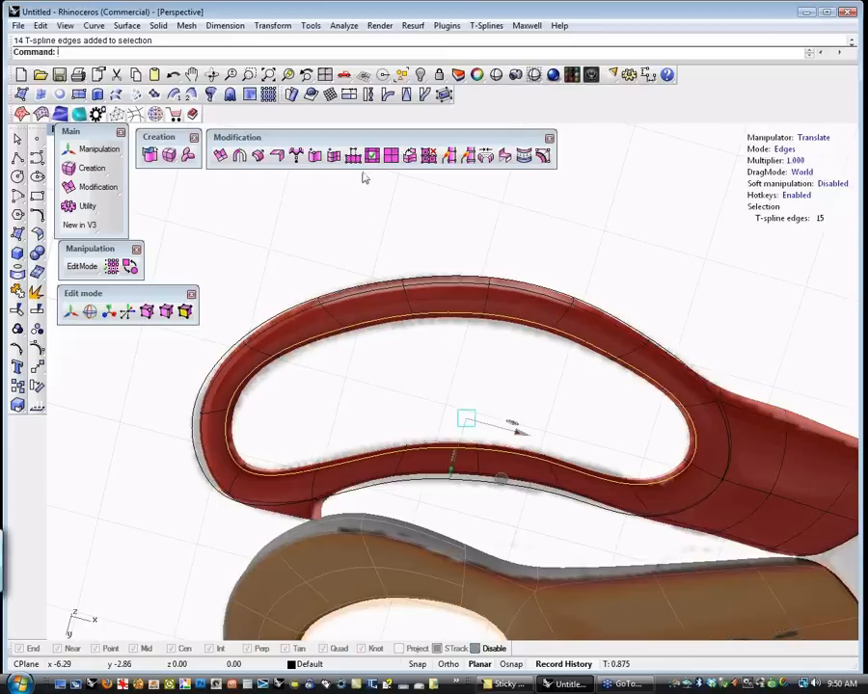
pyautogui.click(332, 158)
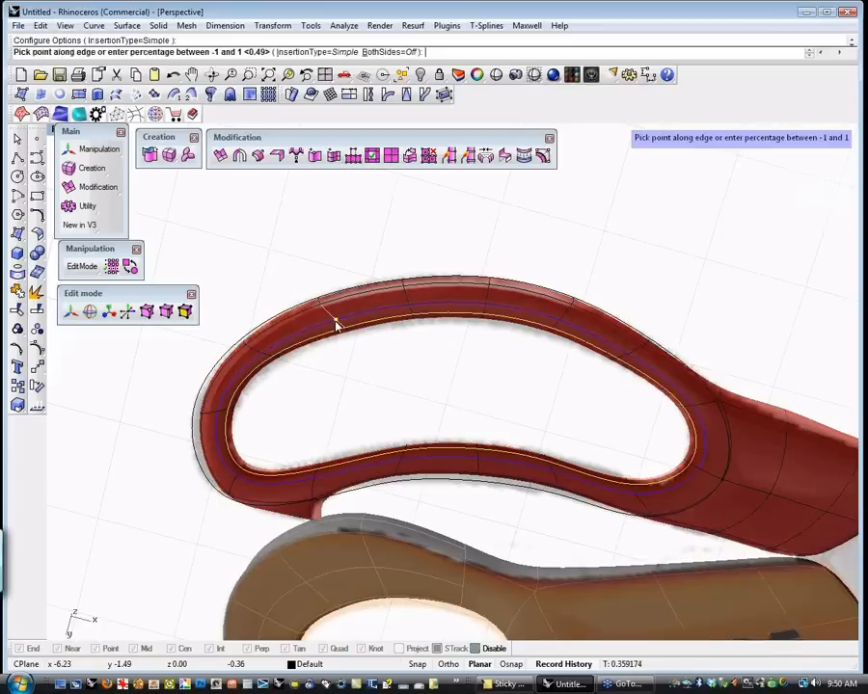
pyautogui.click(337, 325)
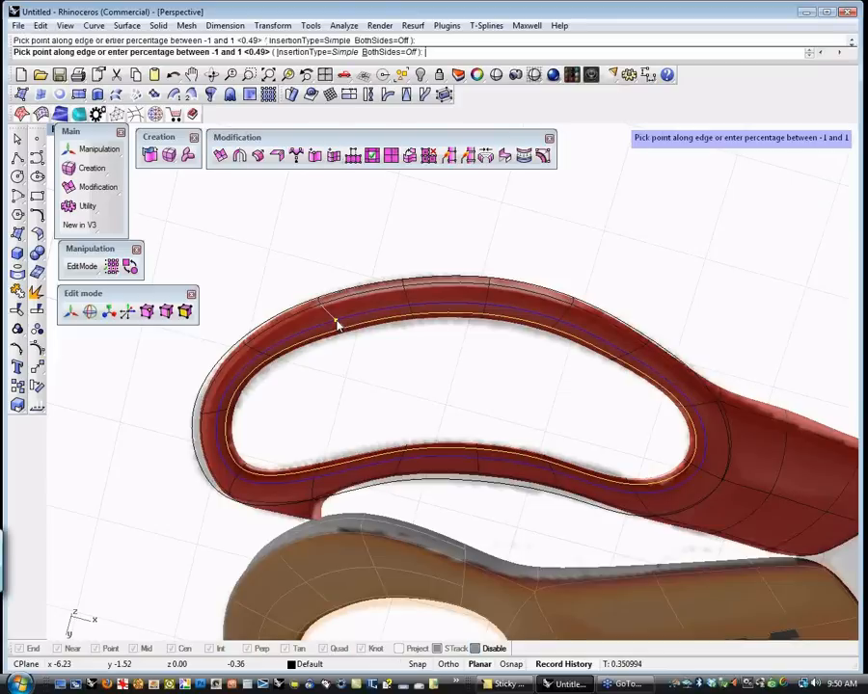
pyautogui.rightClick(541, 354)
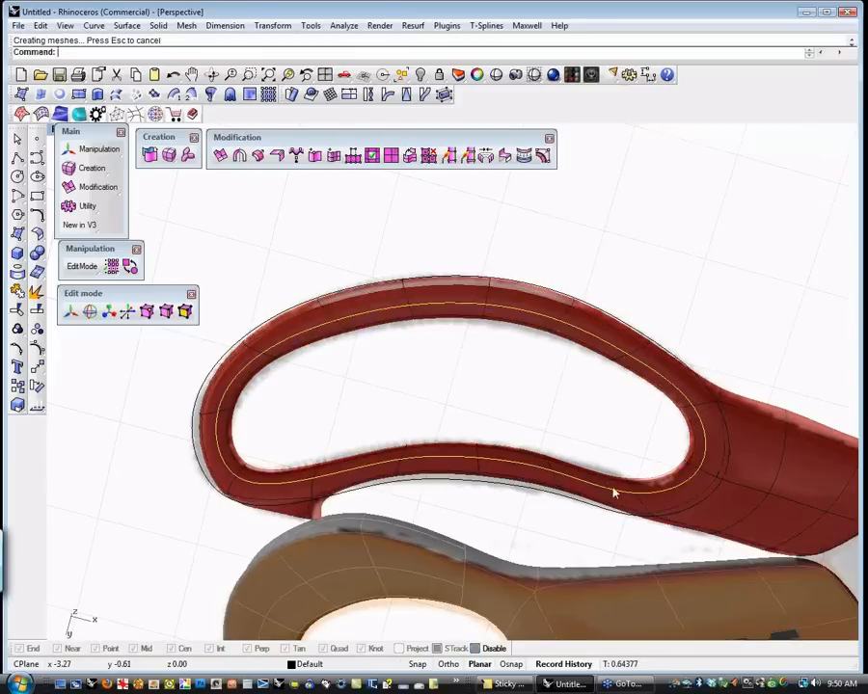
# Select three edges of the inserted loop along the ring's curved outer side and shift them slightly outward
pyautogui.moveTo(612, 480); pyautogui.dragTo(488, 511, button='right')
pyautogui.press('Escape')
pyautogui.click(409, 484)
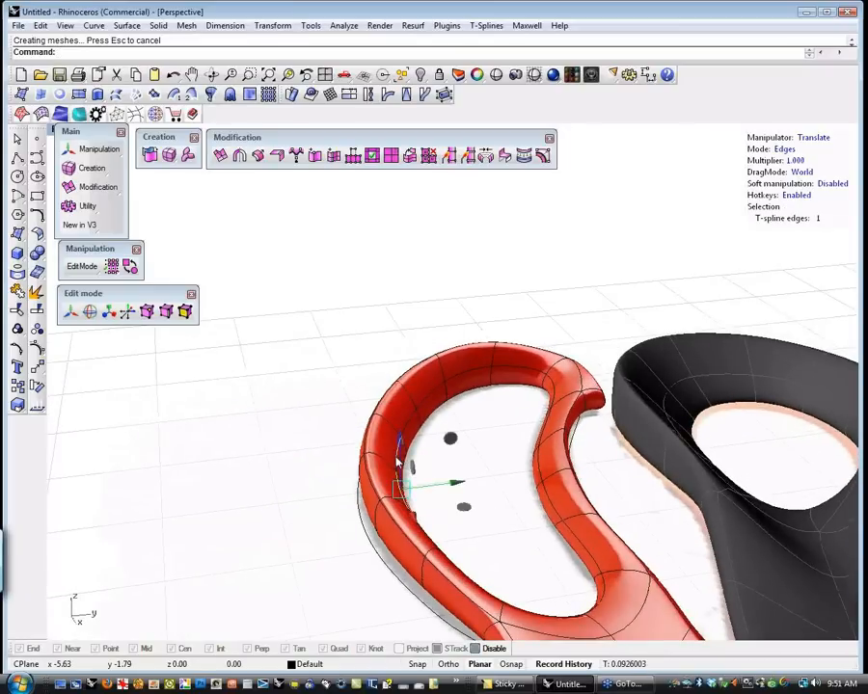
pyautogui.keyDown('shift'); pyautogui.click(415, 419); pyautogui.keyUp('shift')
pyautogui.keyDown('shift'); pyautogui.click(431, 403); pyautogui.keyUp('shift')
pyautogui.moveTo(488, 457); pyautogui.dragTo(477, 459)
pyautogui.click(477, 561)
# Move a single control vertex on the inner wall of the ring's curved outer side slightly outward
pyautogui.moveTo(477, 562); pyautogui.dragTo(417, 512, button='right')
pyautogui.press('a')
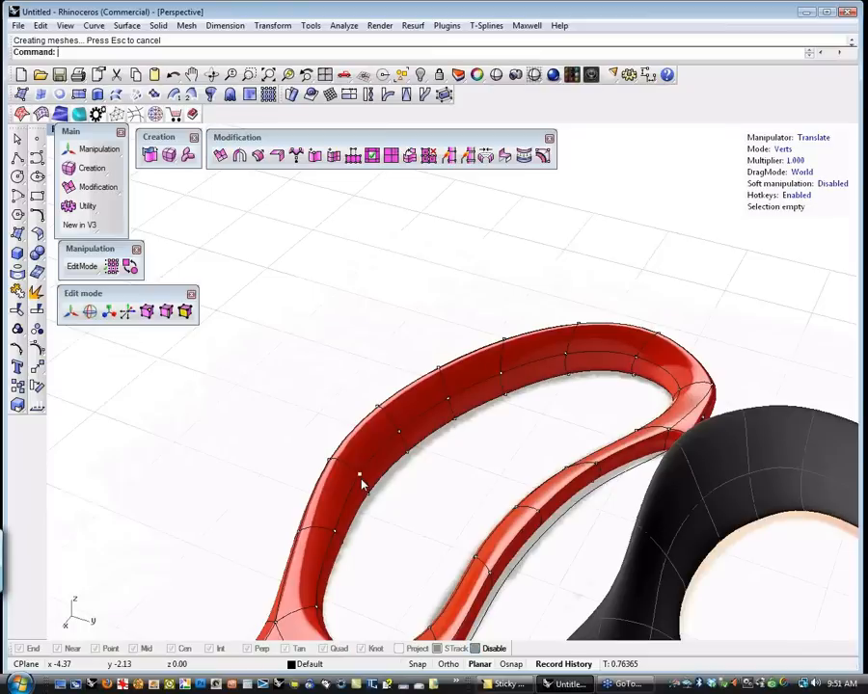
pyautogui.click(334, 532)
pyautogui.moveTo(352, 582)
pyautogui.mouseDown()
pyautogui.moveTo(340, 585)
pyautogui.moveTo(338, 577)
pyautogui.mouseUp()
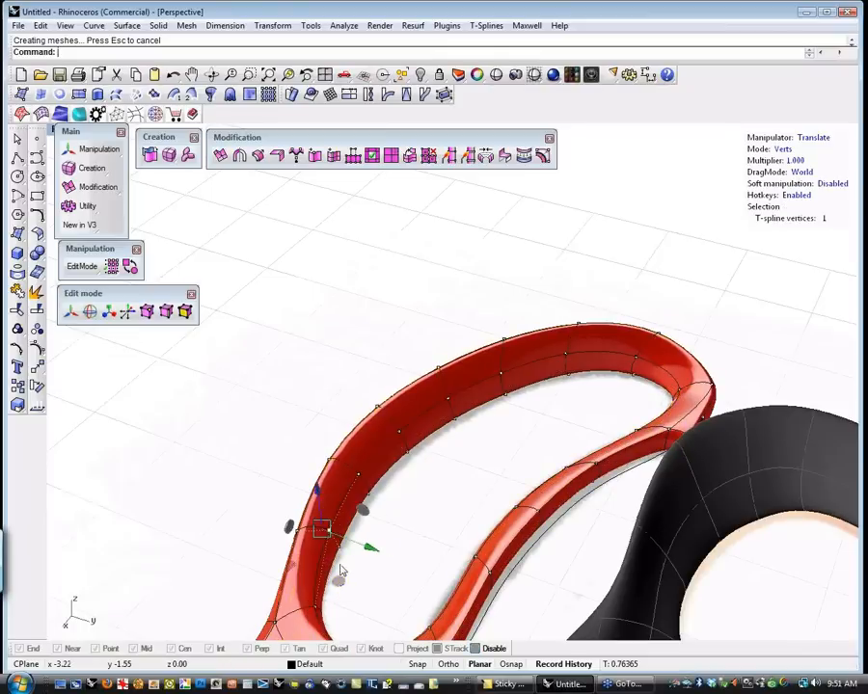
pyautogui.click(279, 415)
# Shift three vertices along the shank's centre line one by one toward the blade end, starting at the ring opening
pyautogui.moveTo(294, 414); pyautogui.dragTo(465, 547, button='right')
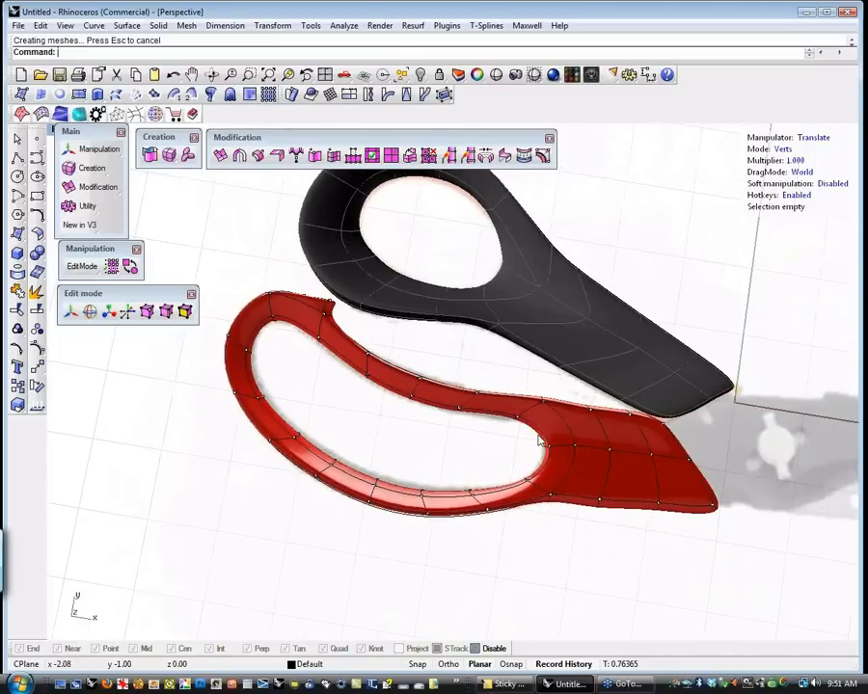
pyautogui.click(548, 447)
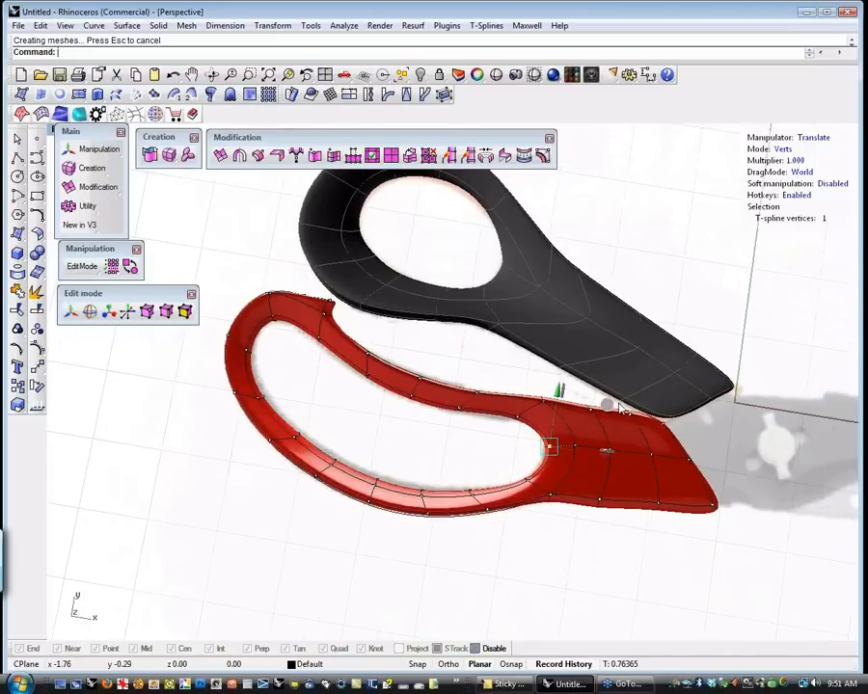
pyautogui.click(622, 408)
pyautogui.moveTo(630, 407); pyautogui.dragTo(636, 408)
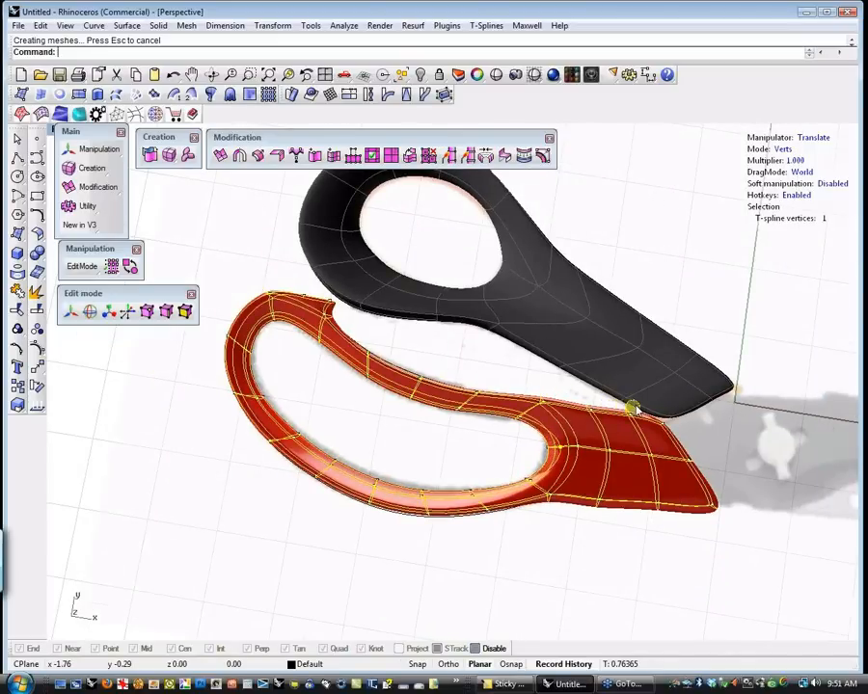
pyautogui.click(574, 540)
pyautogui.click(577, 445)
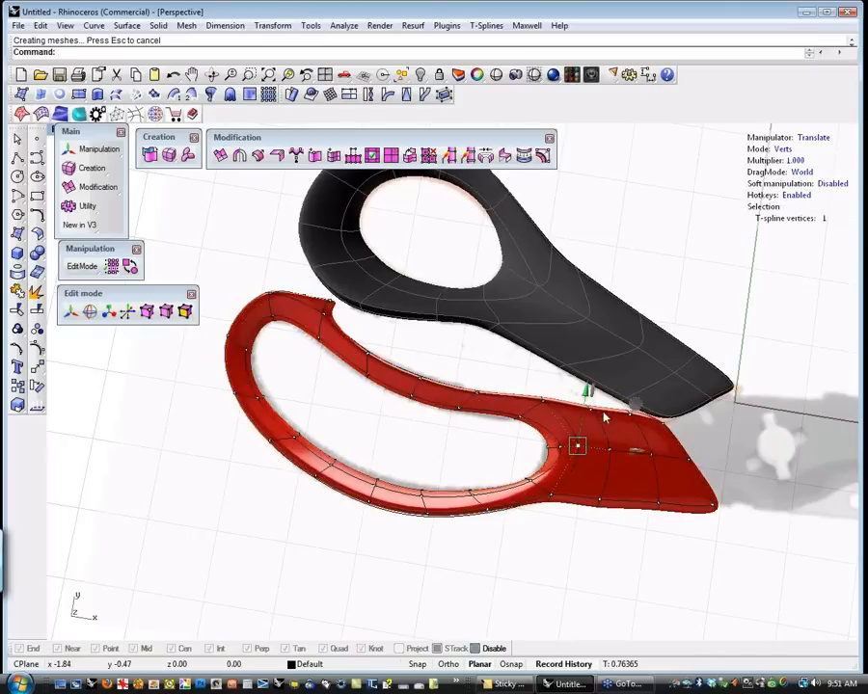
pyautogui.click(637, 406)
pyautogui.moveTo(640, 411); pyautogui.dragTo(657, 412)
pyautogui.click(619, 532)
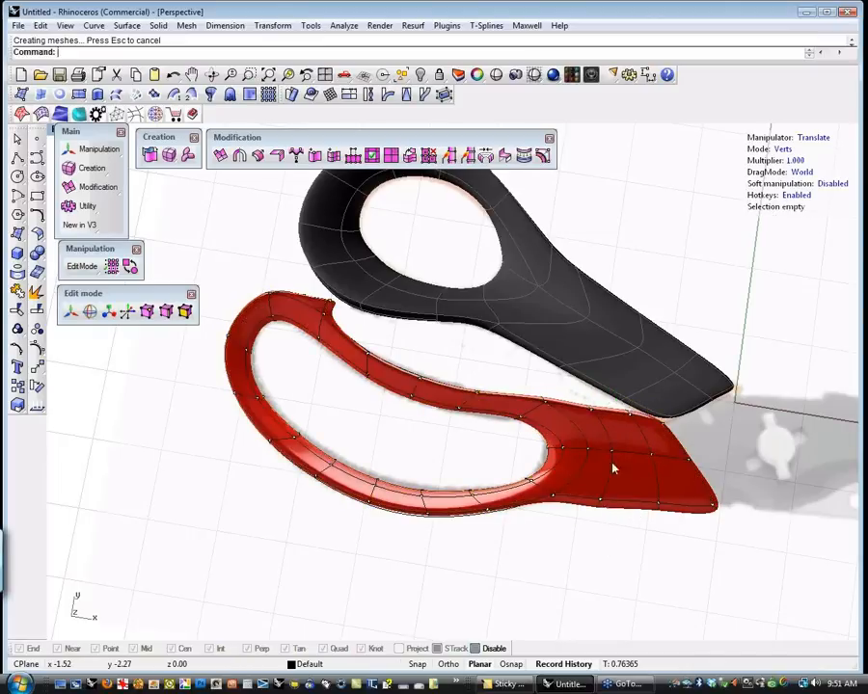
pyautogui.click(610, 451)
pyautogui.moveTo(676, 416); pyautogui.dragTo(694, 430)
pyautogui.click(618, 557)
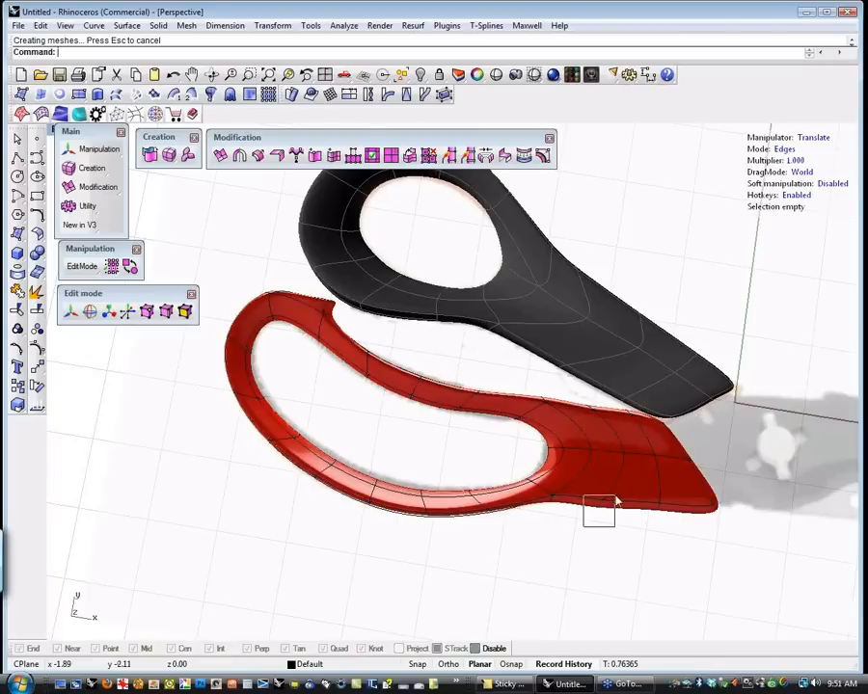
# Move the single edge crossing the shank's side farthest from the black handle slightly inward
pyautogui.click(599, 504)
pyautogui.moveTo(658, 463); pyautogui.dragTo(659, 457)
pyautogui.click(613, 547)
# Reposition the two edges crossing the shank's side nearest the black handle, moving the second one toward the ring
pyautogui.scroll(2, 624, 420)
pyautogui.scroll(5, 624, 422)
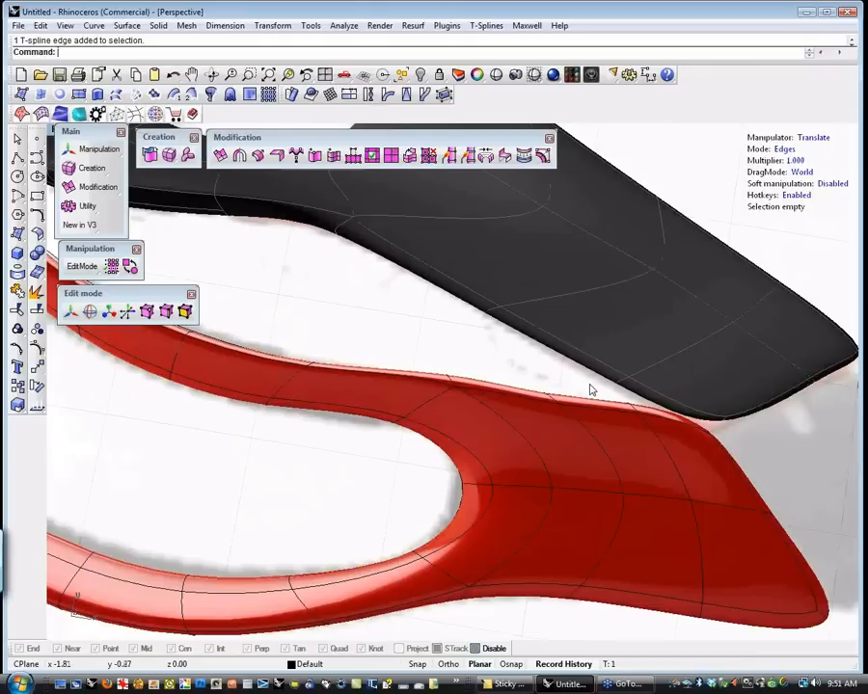
pyautogui.moveTo(588, 386); pyautogui.dragTo(651, 428)
pyautogui.moveTo(688, 377)
pyautogui.mouseDown()
pyautogui.moveTo(692, 394)
pyautogui.moveTo(689, 382)
pyautogui.mouseUp()
pyautogui.click(538, 374)
pyautogui.moveTo(538, 375); pyautogui.dragTo(575, 413)
pyautogui.moveTo(610, 362)
pyautogui.mouseDown()
pyautogui.moveTo(649, 384)
pyautogui.moveTo(598, 363)
pyautogui.moveTo(576, 368)
pyautogui.mouseUp()
# Adjust the edge where the shank meets the ring and its neighbour on the ring, on the side nearest the black handle
pyautogui.moveTo(409, 328); pyautogui.dragTo(477, 403)
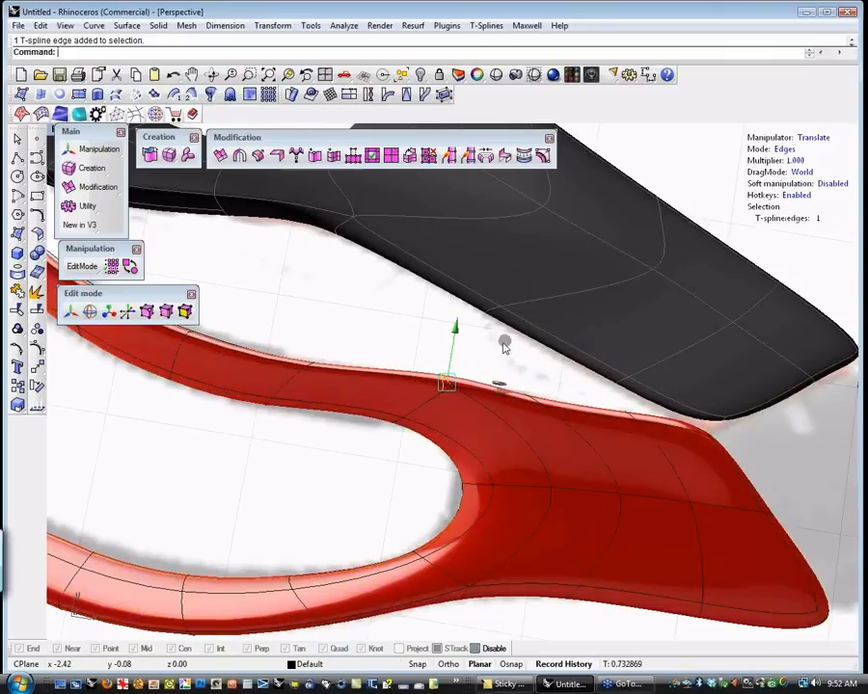
pyautogui.moveTo(501, 350); pyautogui.dragTo(492, 357)
pyautogui.click(305, 324)
pyautogui.moveTo(283, 325); pyautogui.dragTo(333, 371)
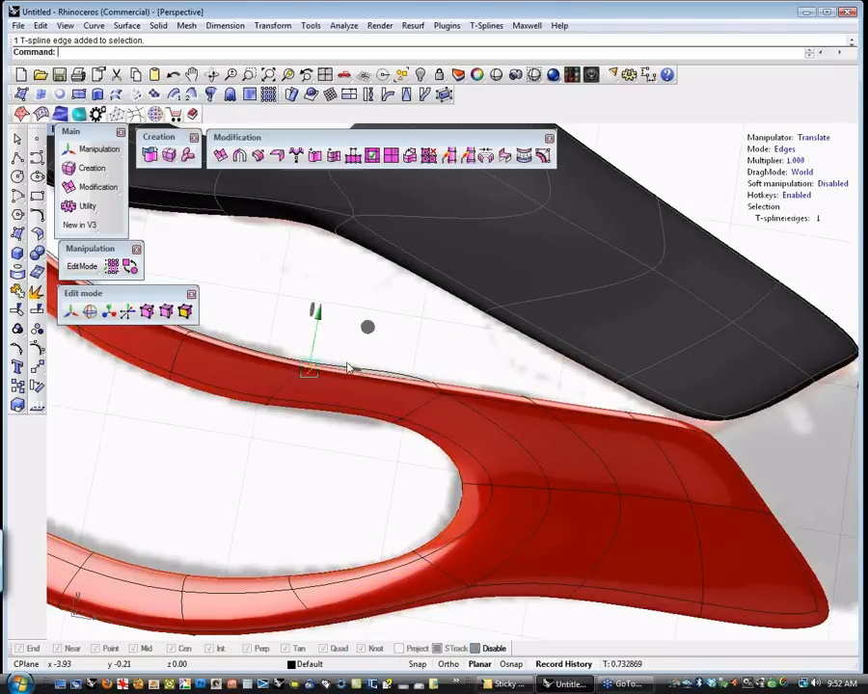
pyautogui.moveTo(367, 328); pyautogui.dragTo(367, 331)
pyautogui.click(428, 351)
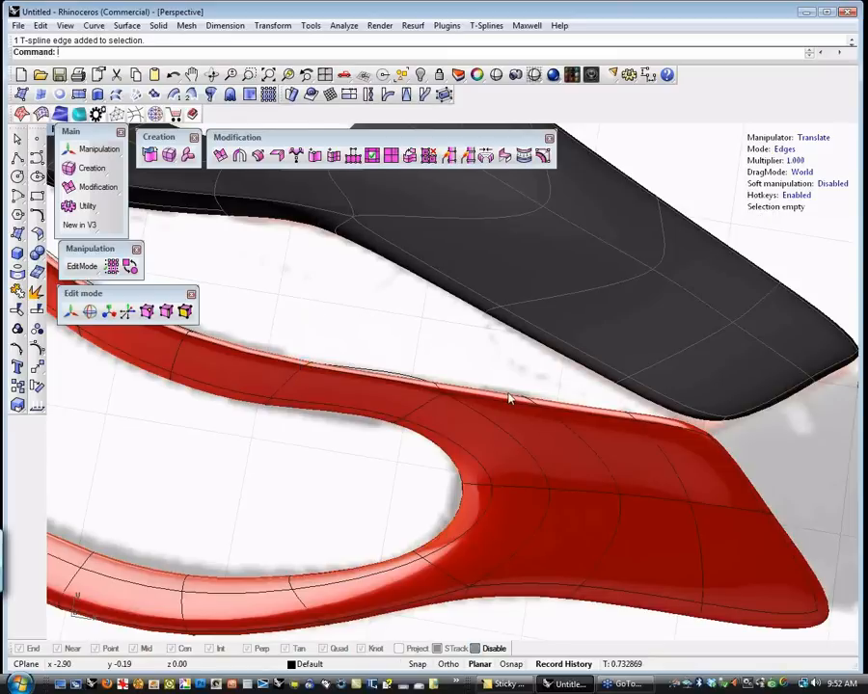
# Select the edges across the ring's curved outer side and adjust their position against the reference image
pyautogui.moveTo(511, 398); pyautogui.dragTo(576, 470, button='right')
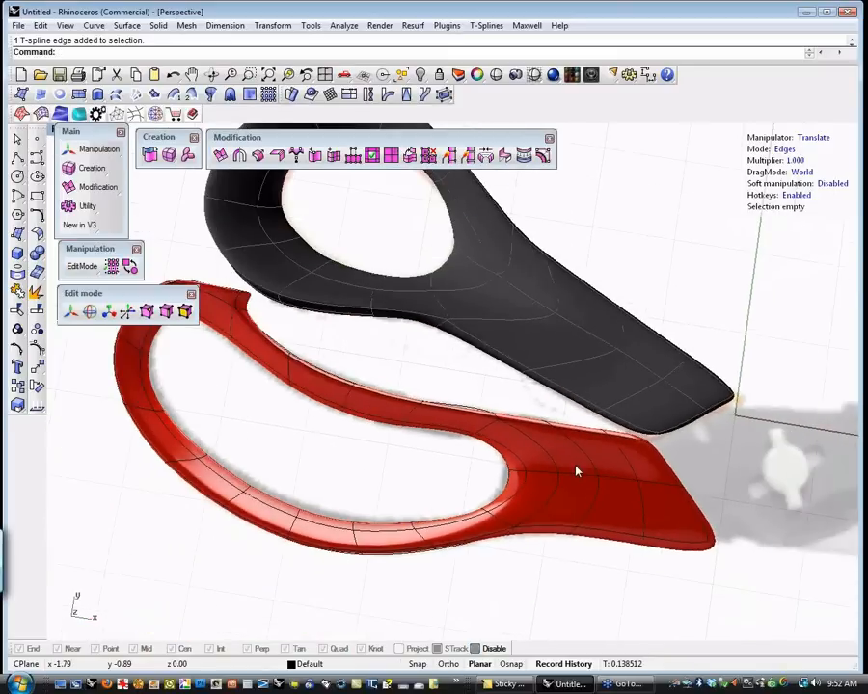
pyautogui.scroll(-3, 576, 471)
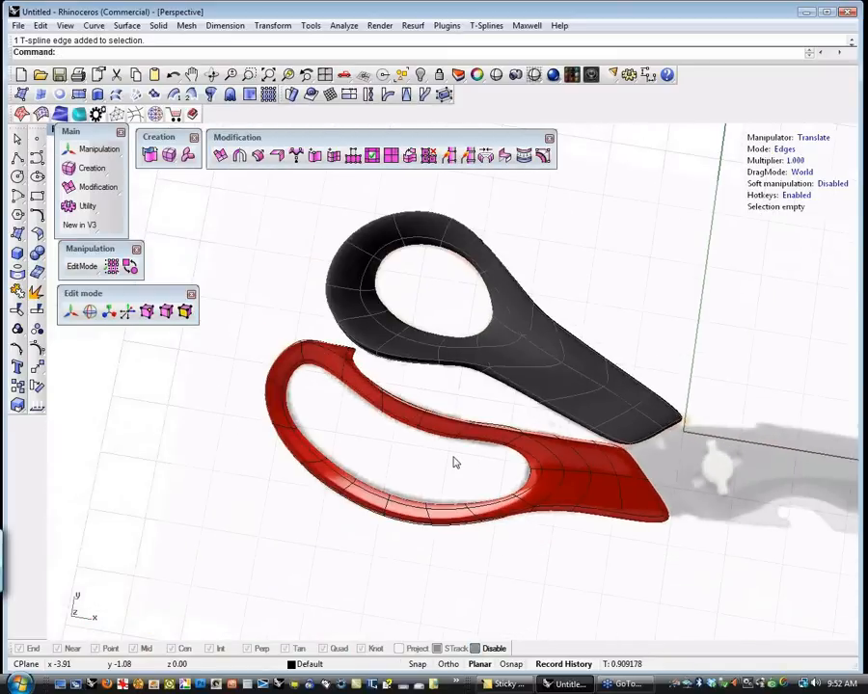
pyautogui.keyDown('shift'); pyautogui.moveTo(455, 464); pyautogui.dragTo(349, 472, button='right'); pyautogui.keyUp('shift')
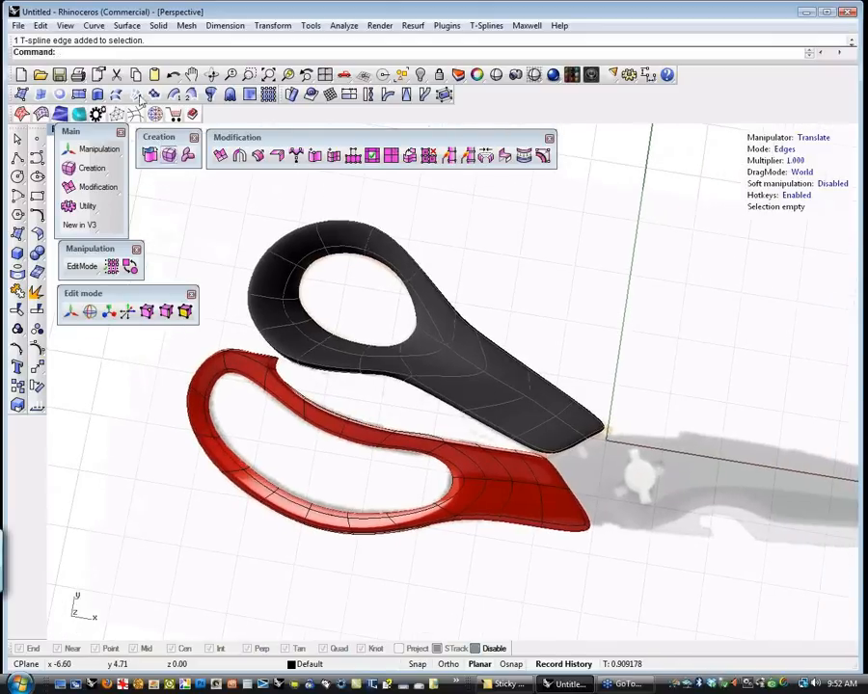
pyautogui.moveTo(286, 481); pyautogui.dragTo(333, 558)
pyautogui.moveTo(355, 494)
pyautogui.mouseDown()
pyautogui.moveTo(341, 519)
pyautogui.moveTo(372, 446)
pyautogui.moveTo(361, 475)
pyautogui.mouseUp()
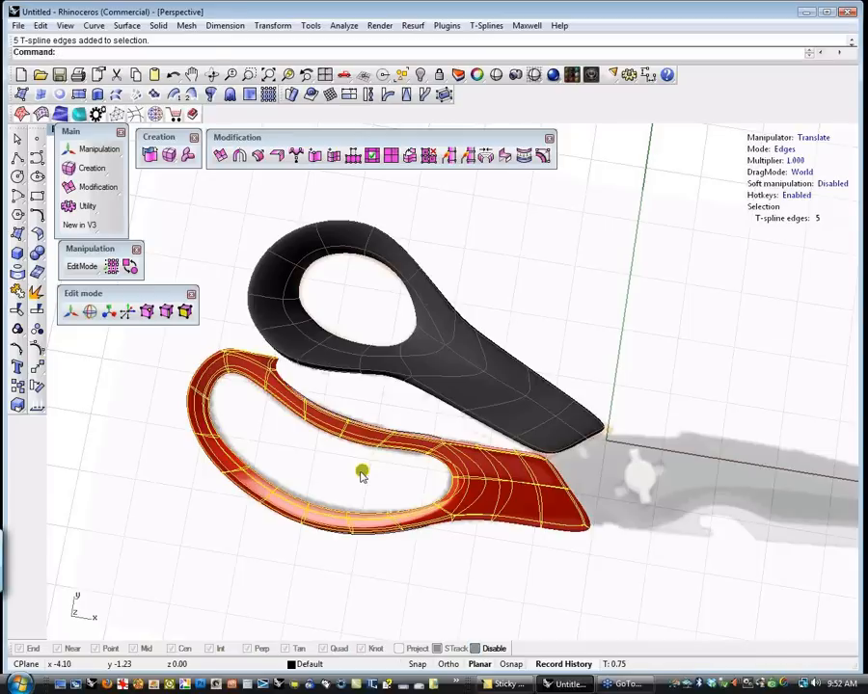
pyautogui.moveTo(362, 472); pyautogui.dragTo(237, 485)
pyautogui.moveTo(306, 498); pyautogui.dragTo(364, 475)
pyautogui.click(285, 449)
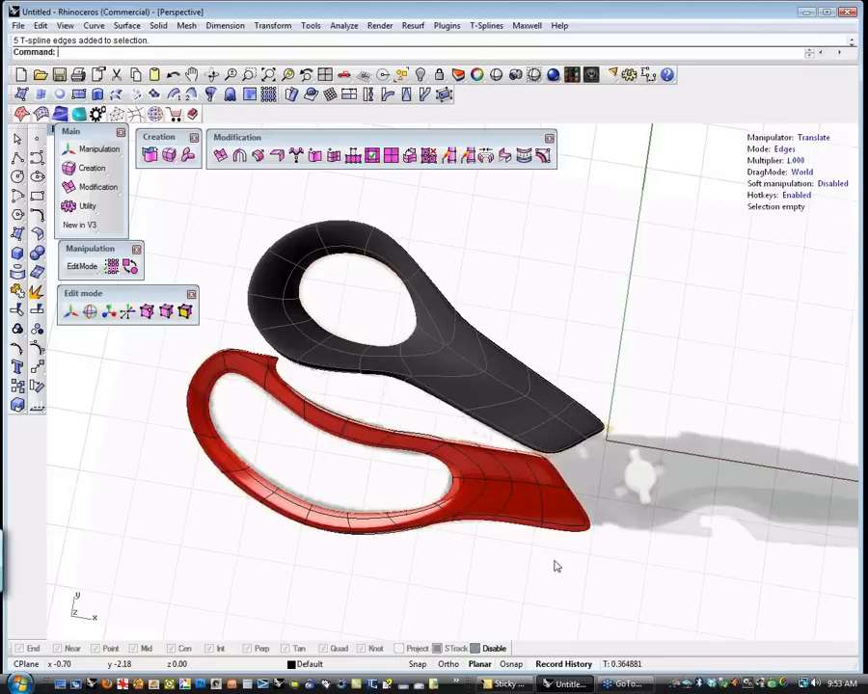
# Examine both handles in perspective from several angles, comparing the red handle's shape with the black one
pyautogui.keyDown('shift'); pyautogui.moveTo(469, 558); pyautogui.dragTo(444, 560, button='right'); pyautogui.keyUp('shift')
pyautogui.write('P')
pyautogui.hotkey('ctrl', 'shift', 'e')
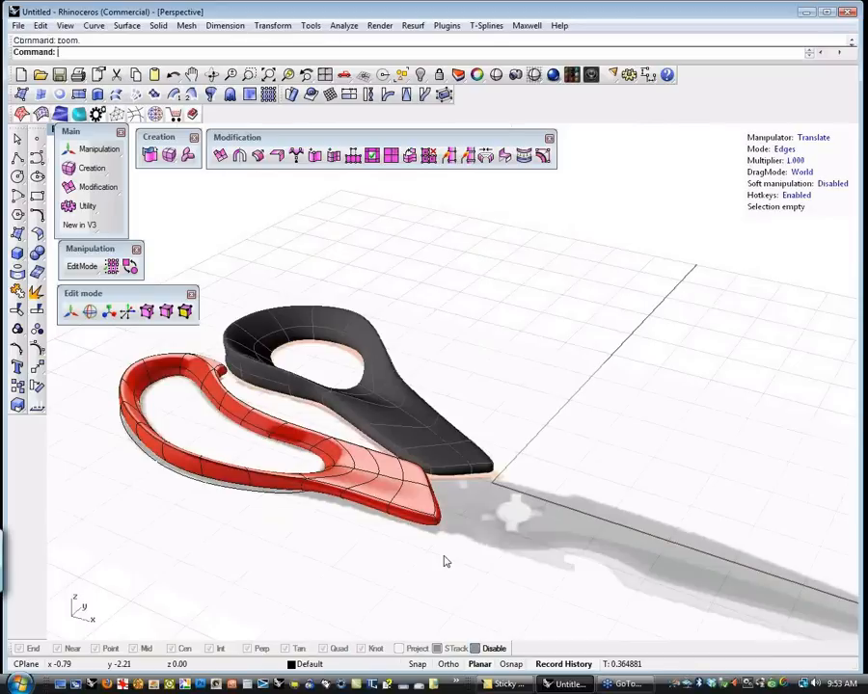
pyautogui.scroll(2, 384, 354)
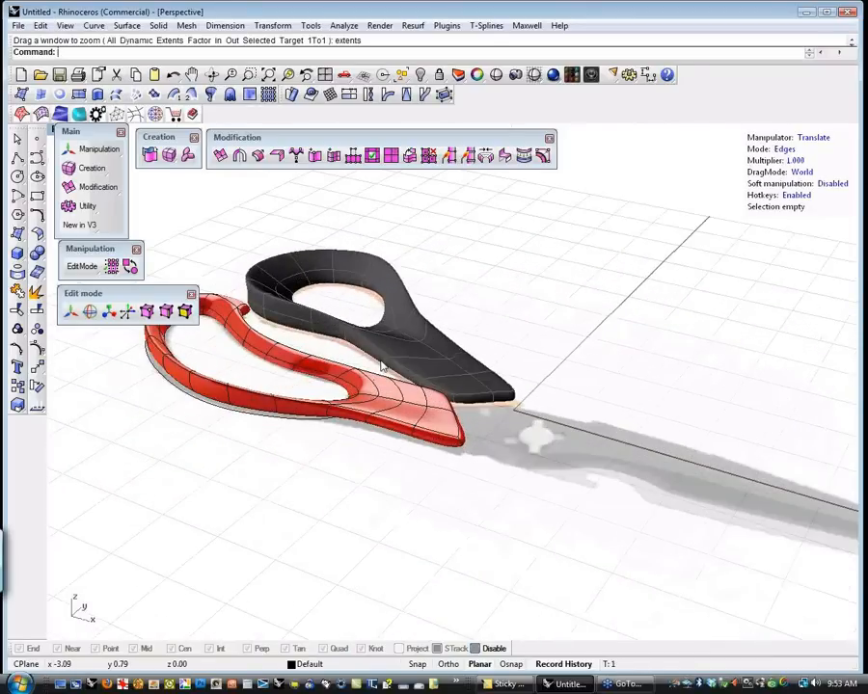
pyautogui.moveTo(384, 366); pyautogui.dragTo(501, 509, button='right')
pyautogui.scroll(-4, 500, 509)
pyautogui.keyDown('shift'); pyautogui.moveTo(567, 537); pyautogui.dragTo(665, 528, button='right'); pyautogui.keyUp('shift')
pyautogui.moveTo(492, 571); pyautogui.dragTo(431, 549, button='right')
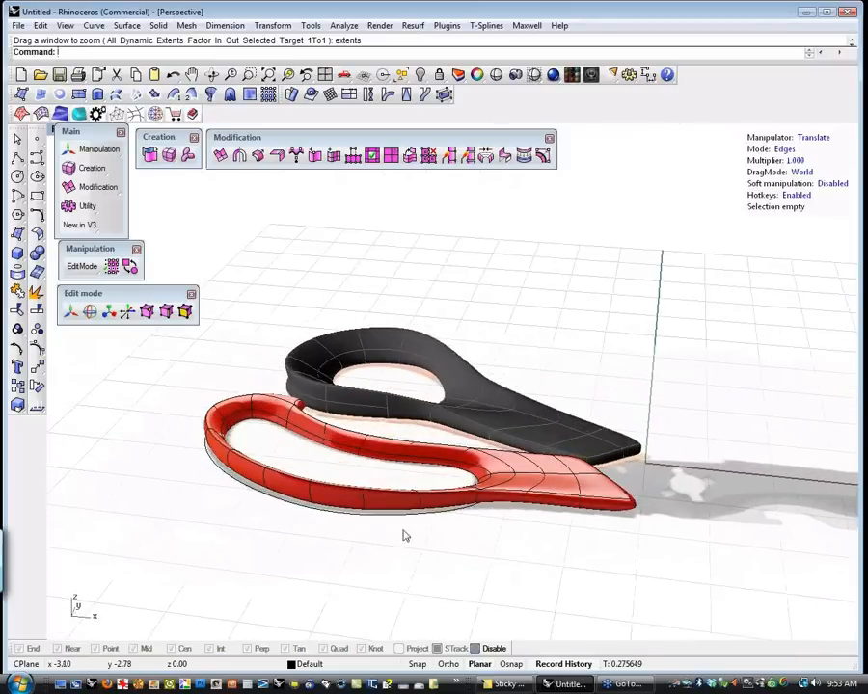
# Insert a simple edge loop along the ring's outer side wall and pull it outward to round the wall
pyautogui.doubleClick(391, 498)
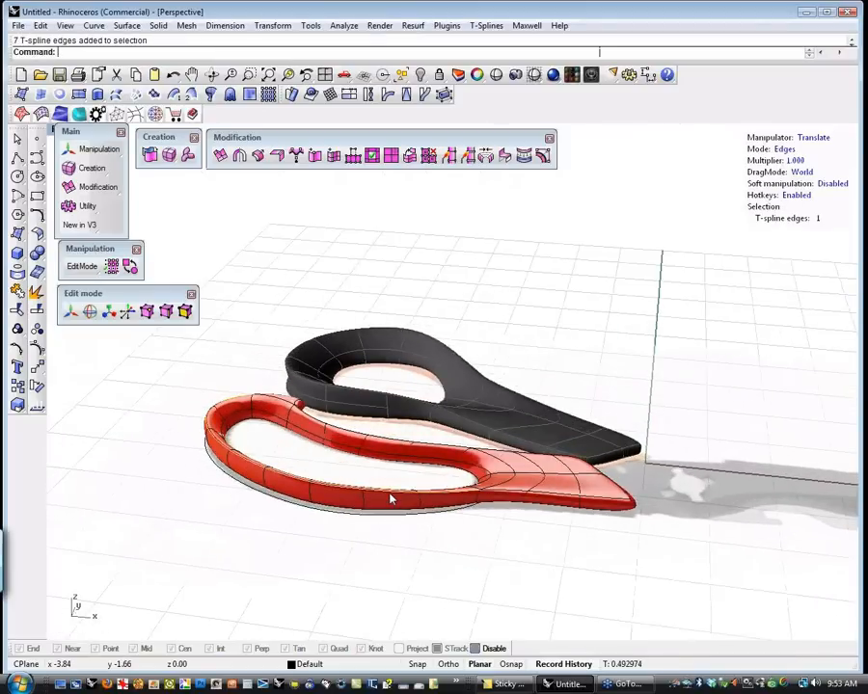
pyautogui.keyDown('shift'); pyautogui.moveTo(296, 439); pyautogui.dragTo(358, 475, button='right'); pyautogui.keyUp('shift')
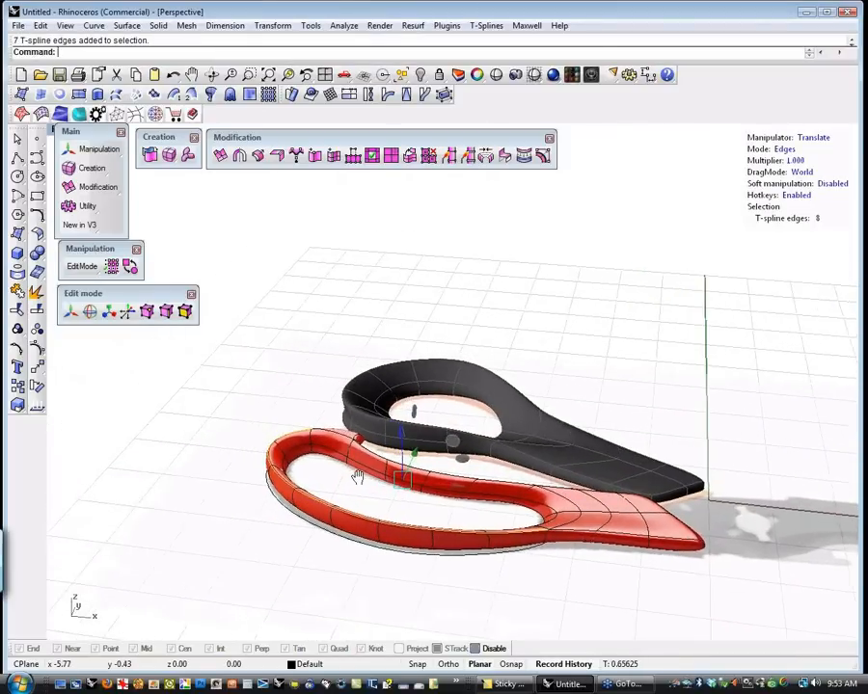
pyautogui.click(334, 156)
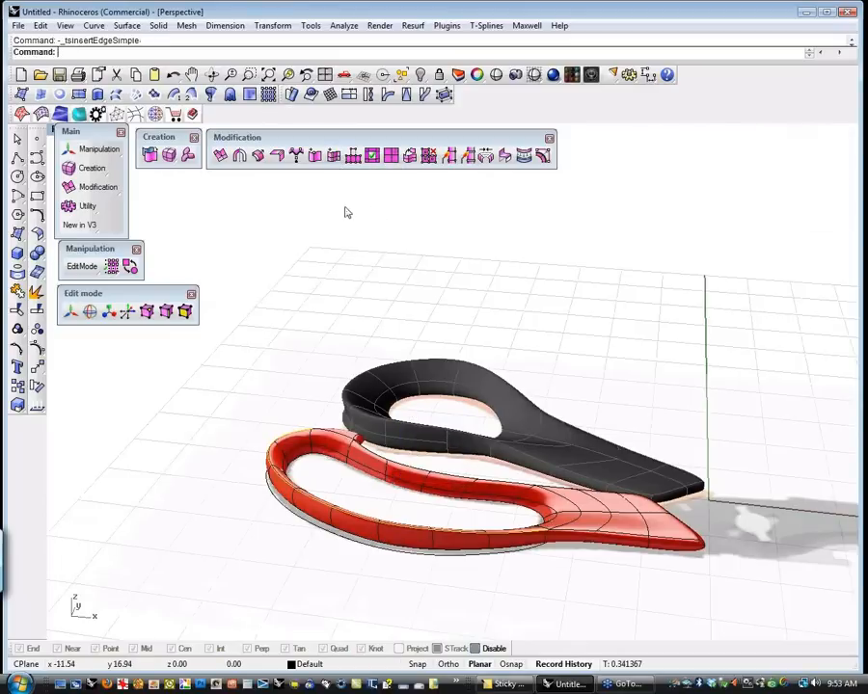
pyautogui.click(379, 537)
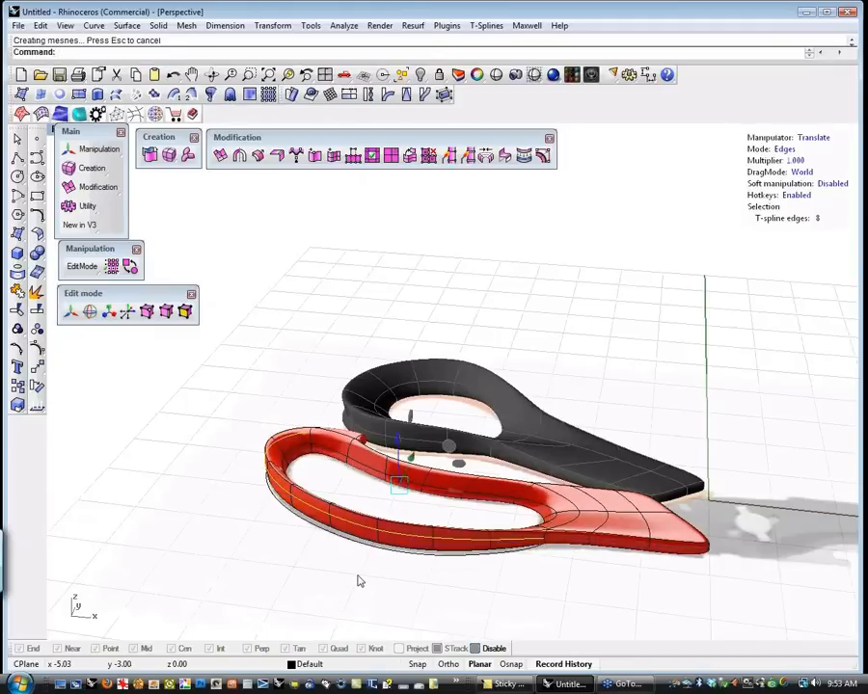
pyautogui.moveTo(456, 465); pyautogui.dragTo(445, 475)
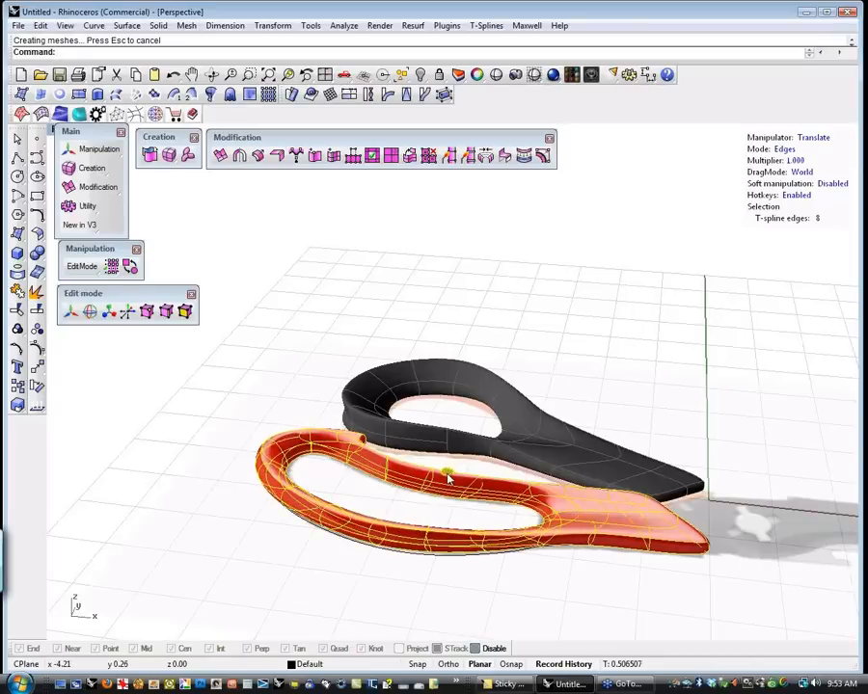
pyautogui.click(286, 584)
# Delete the two faces closing the blade end of the red handle's shank
pyautogui.moveTo(245, 559); pyautogui.dragTo(384, 512, button='right')
pyautogui.scroll(3, 384, 513)
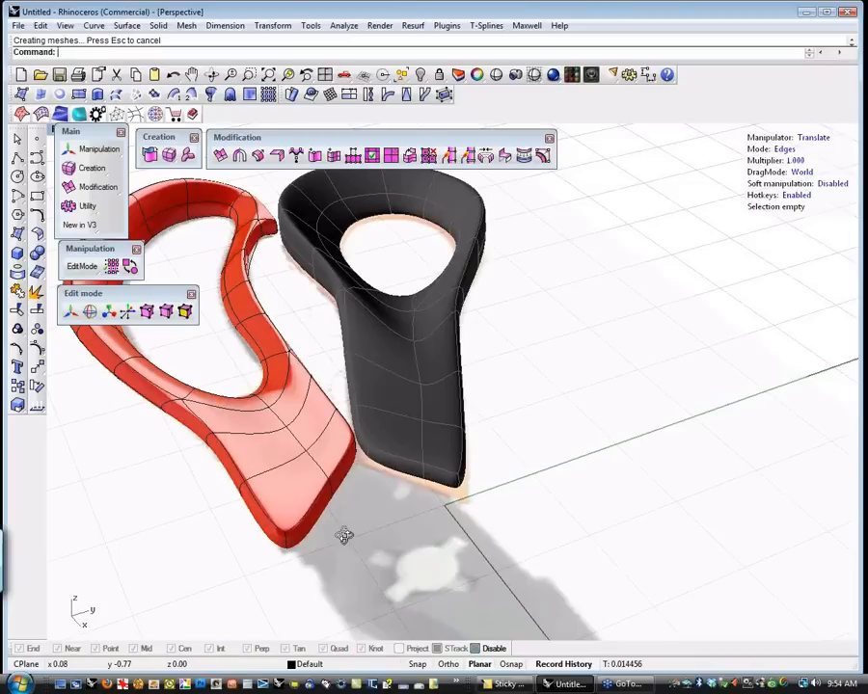
pyautogui.moveTo(344, 535); pyautogui.dragTo(346, 540, button='right')
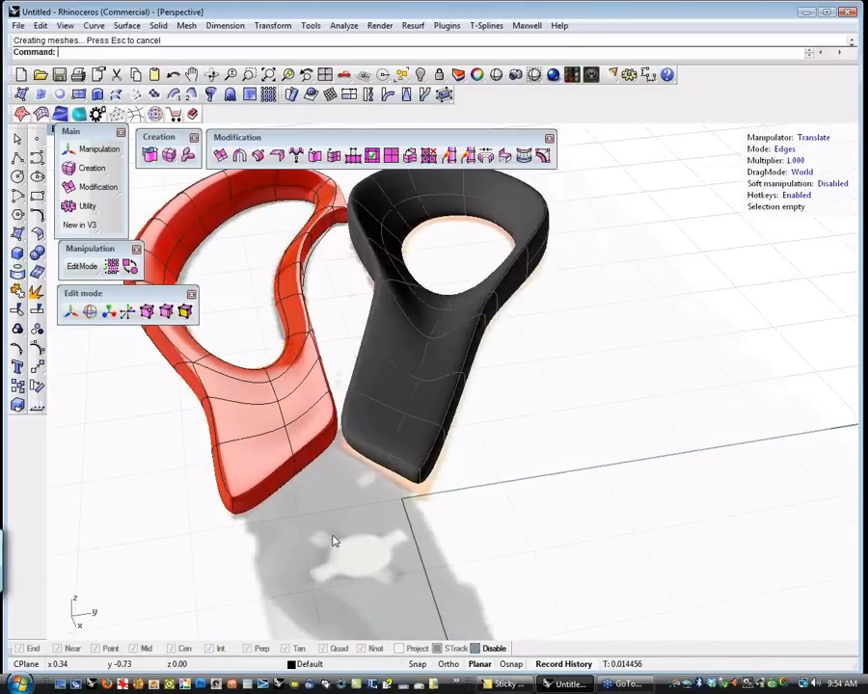
pyautogui.press('d')
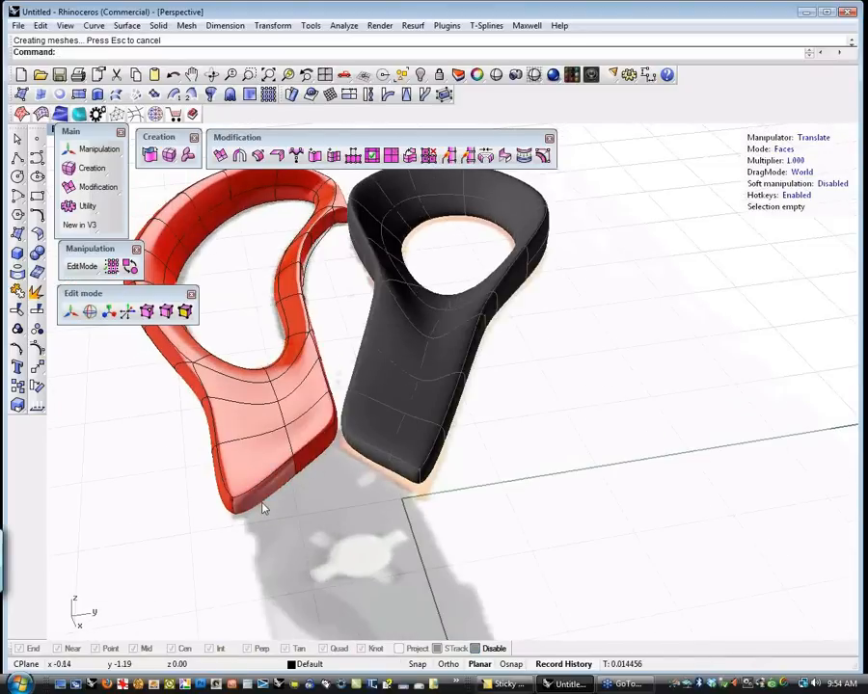
pyautogui.click(267, 495)
pyautogui.keyDown('shift'); pyautogui.click(312, 453); pyautogui.keyUp('shift')
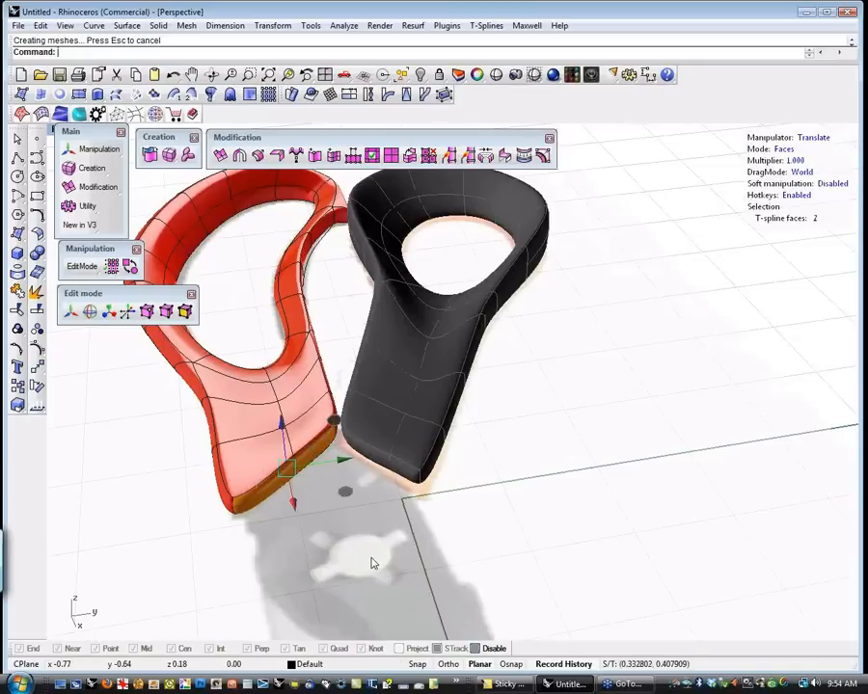
pyautogui.press('Delete')
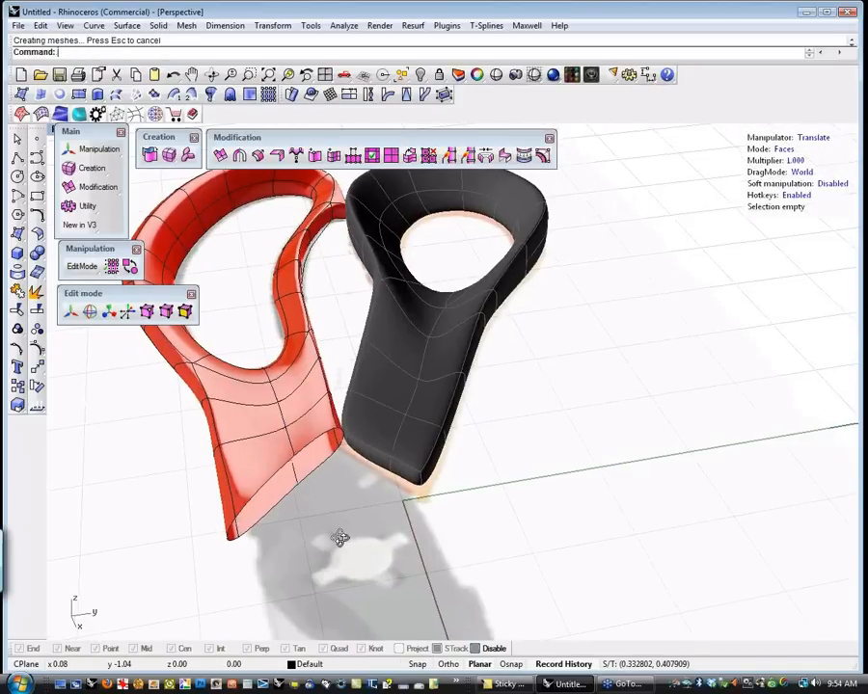
# Undo the deletion of the two faces closing the blade end of the red handle's shank
pyautogui.moveTo(339, 538); pyautogui.dragTo(390, 549, button='right')
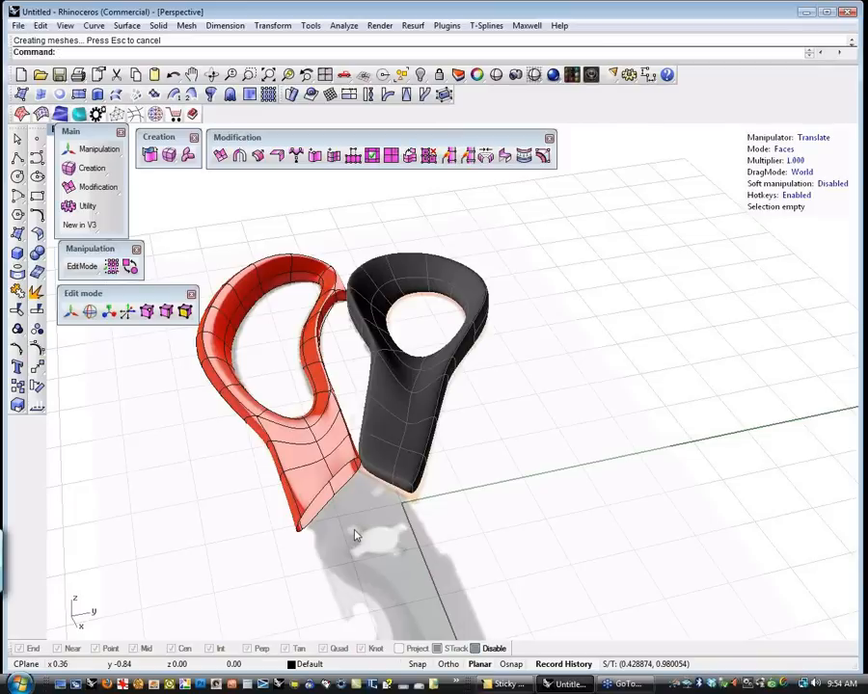
pyautogui.hotkey('ctrl', 'z')
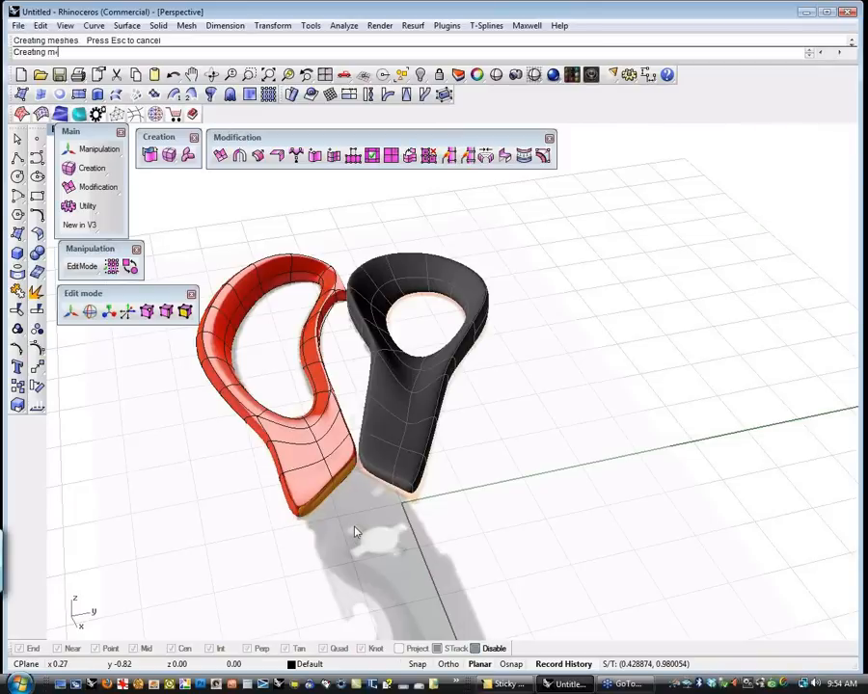
# Try lengthening the red shank by moving its two end faces toward the blades, examine the shape, and undo the move
pyautogui.moveTo(391, 514); pyautogui.dragTo(404, 534)
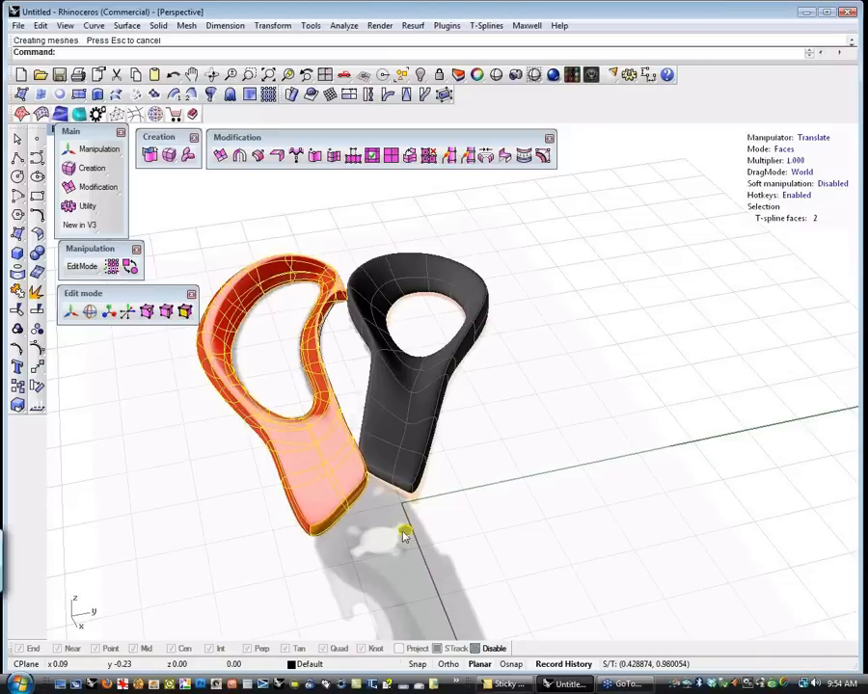
pyautogui.click(238, 524)
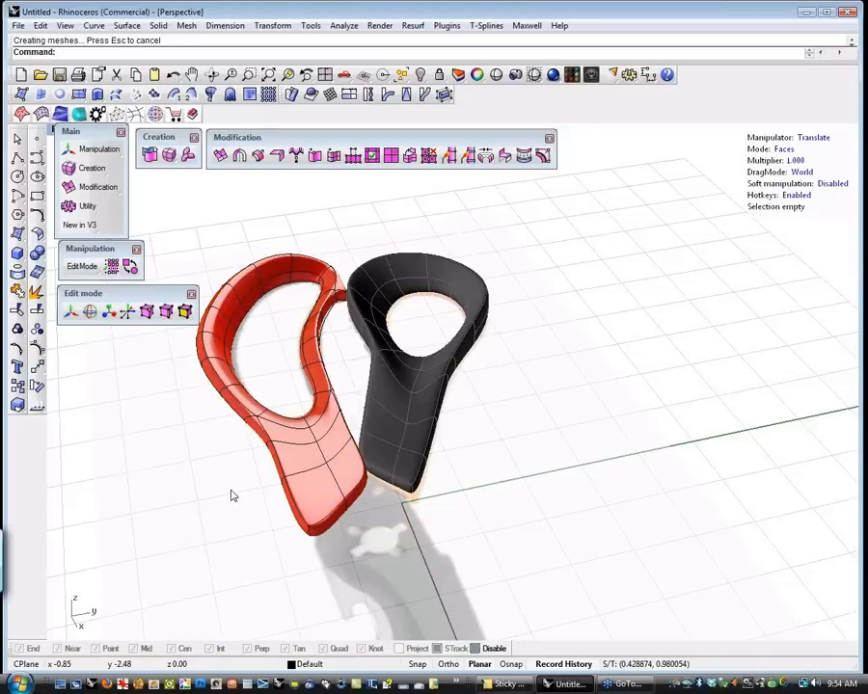
pyautogui.moveTo(266, 416); pyautogui.dragTo(411, 627, button='right')
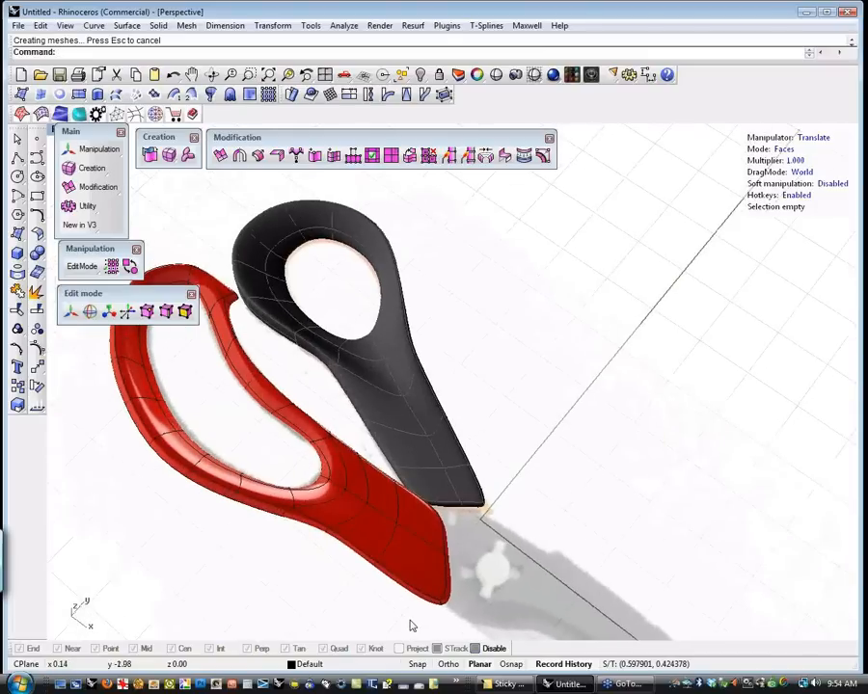
pyautogui.moveTo(514, 428); pyautogui.dragTo(304, 499, button='right')
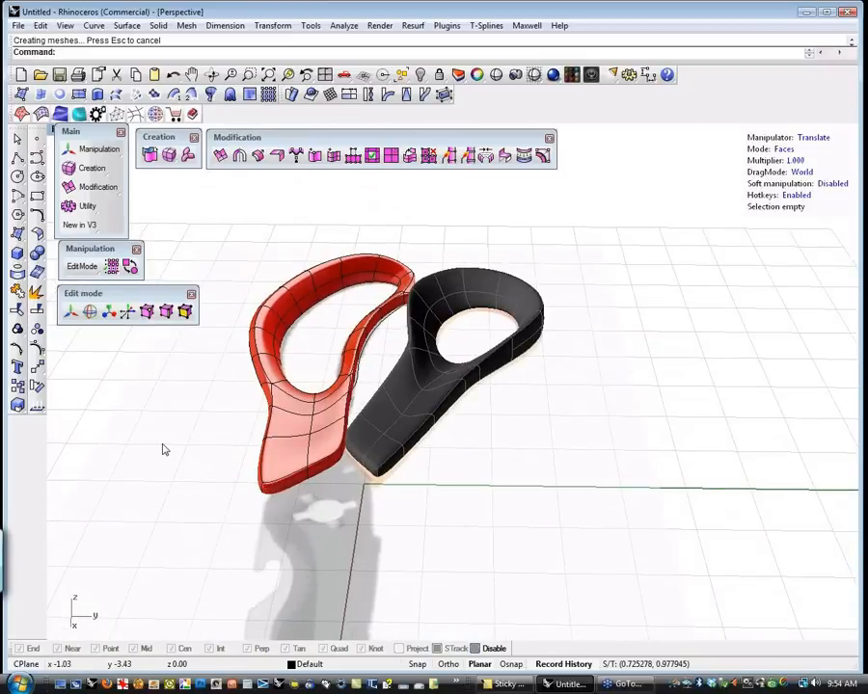
pyautogui.moveTo(164, 450); pyautogui.dragTo(193, 471, button='right')
pyautogui.hotkey('ctrl', 'z')
pyautogui.scroll(4, 300, 504)
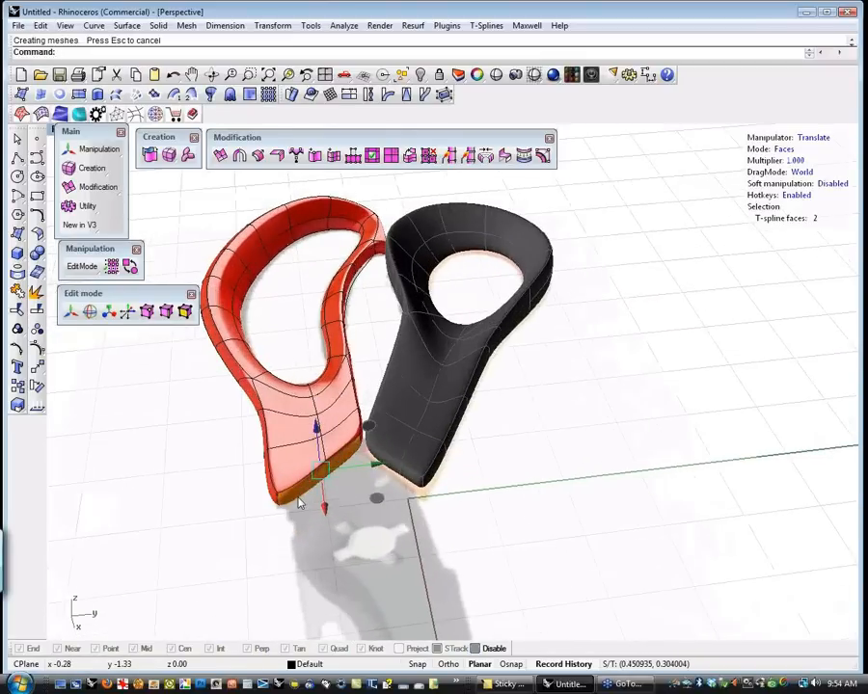
pyautogui.click(345, 527)
pyautogui.moveTo(345, 526)
pyautogui.mouseDown(button='right')
pyautogui.moveTo(361, 553)
pyautogui.moveTo(337, 535)
pyautogui.moveTo(337, 546)
pyautogui.mouseUp(button='right')
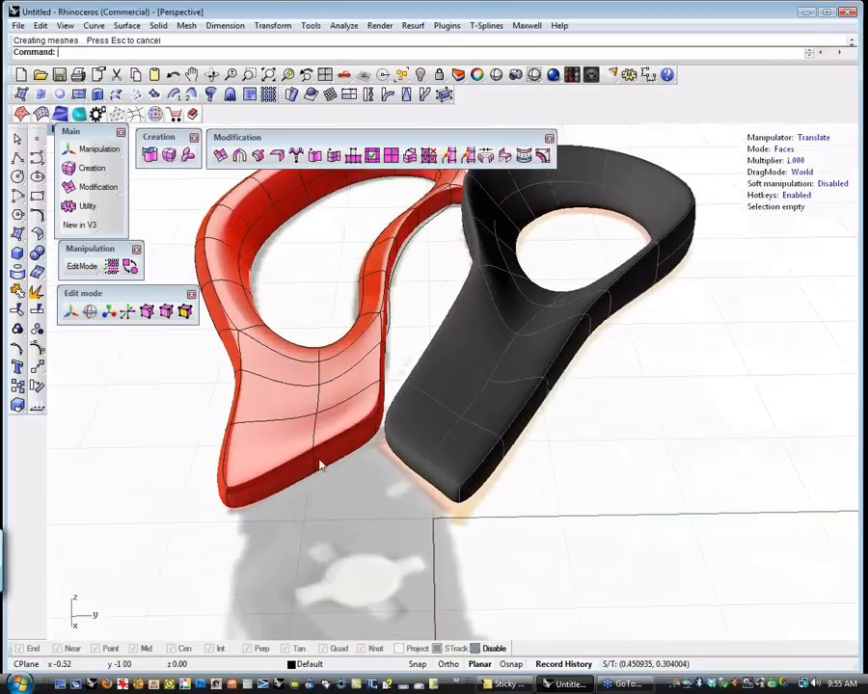
# Select the six edges around the red shank's blade end and try creasing them
pyautogui.click(273, 472)
pyautogui.keyDown('shift'); pyautogui.click(344, 437); pyautogui.keyUp('shift')
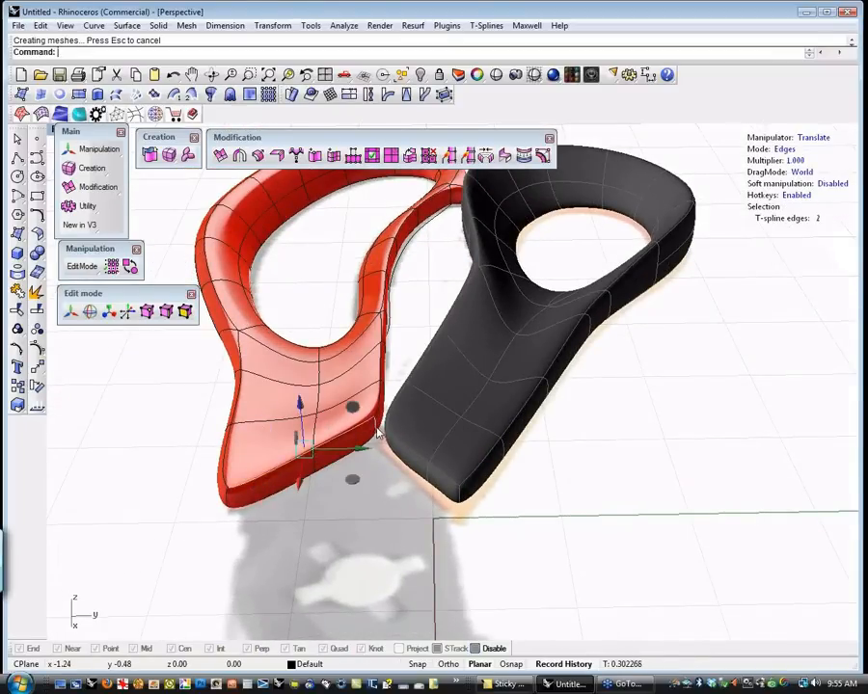
pyautogui.keyDown('shift'); pyautogui.click(378, 433); pyautogui.keyUp('shift')
pyautogui.keyDown('shift'); pyautogui.click(326, 472); pyautogui.keyUp('shift')
pyautogui.keyDown('shift'); pyautogui.click(257, 500); pyautogui.keyUp('shift')
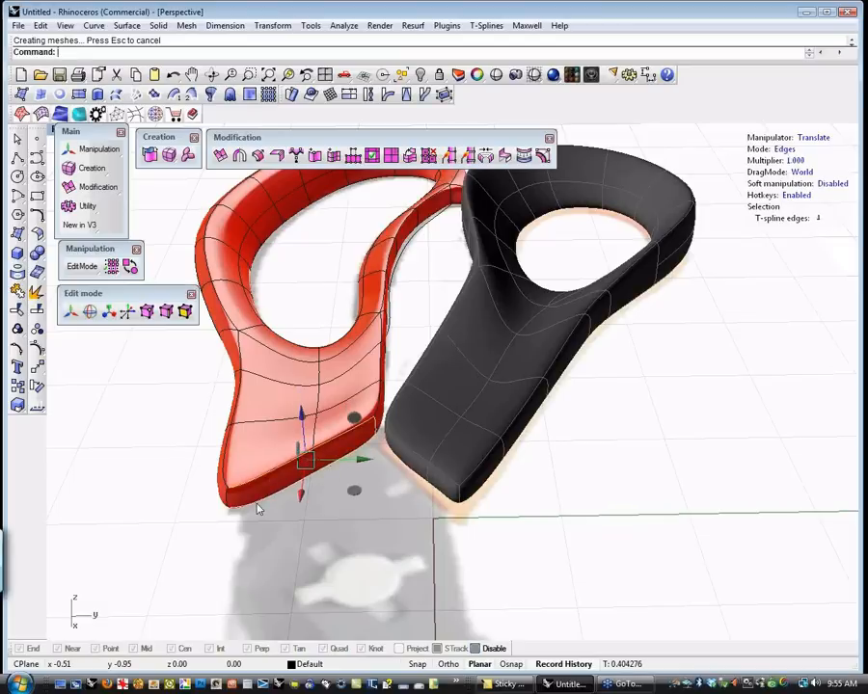
pyautogui.keyDown('shift'); pyautogui.click(228, 501); pyautogui.keyUp('shift')
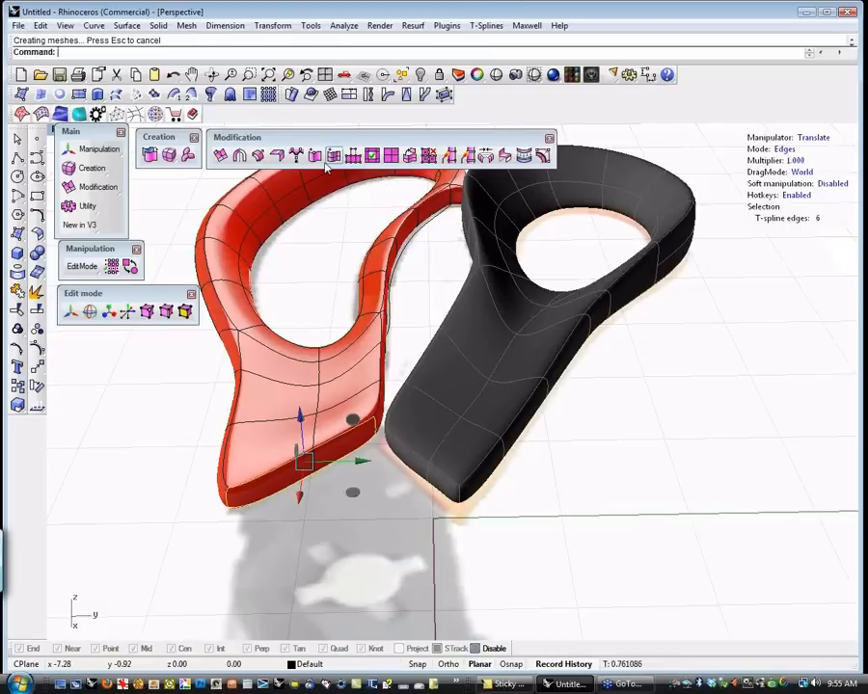
pyautogui.click(277, 157)
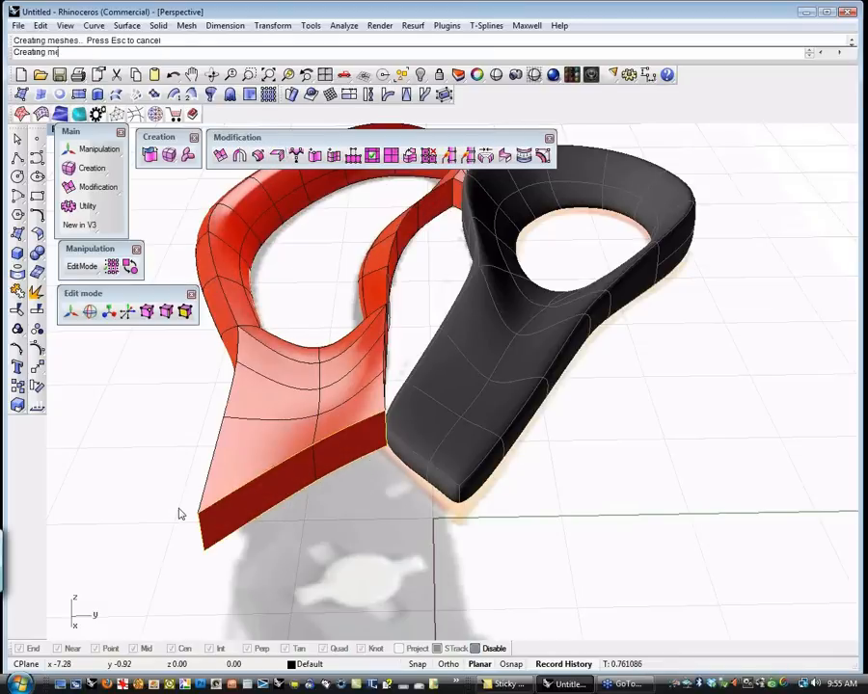
# Examine the creased blade end from several angles, undo the crease, and clear the edge selection
pyautogui.moveTo(163, 509); pyautogui.dragTo(340, 560, button='right')
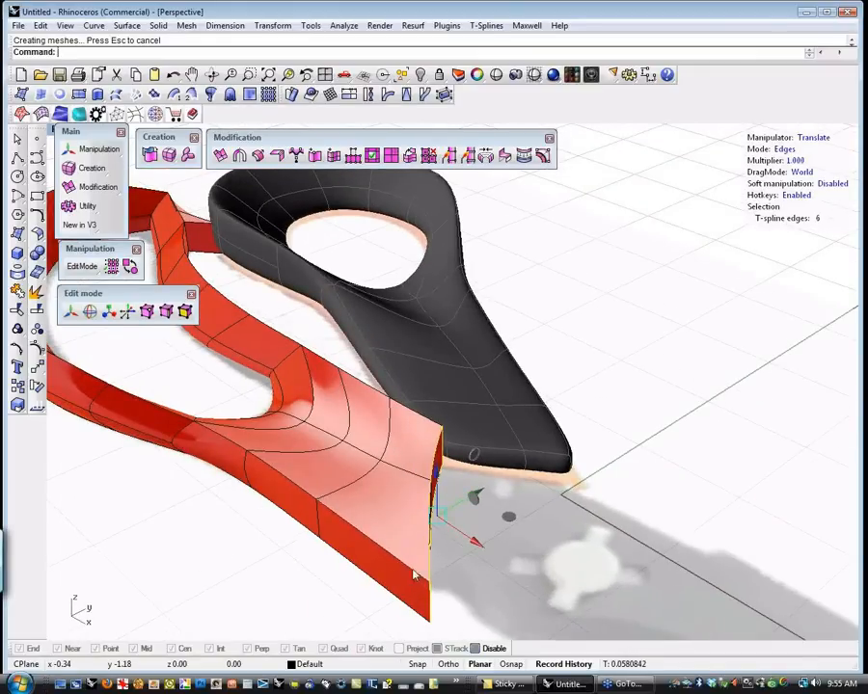
pyautogui.moveTo(435, 521); pyautogui.dragTo(308, 514, button='right')
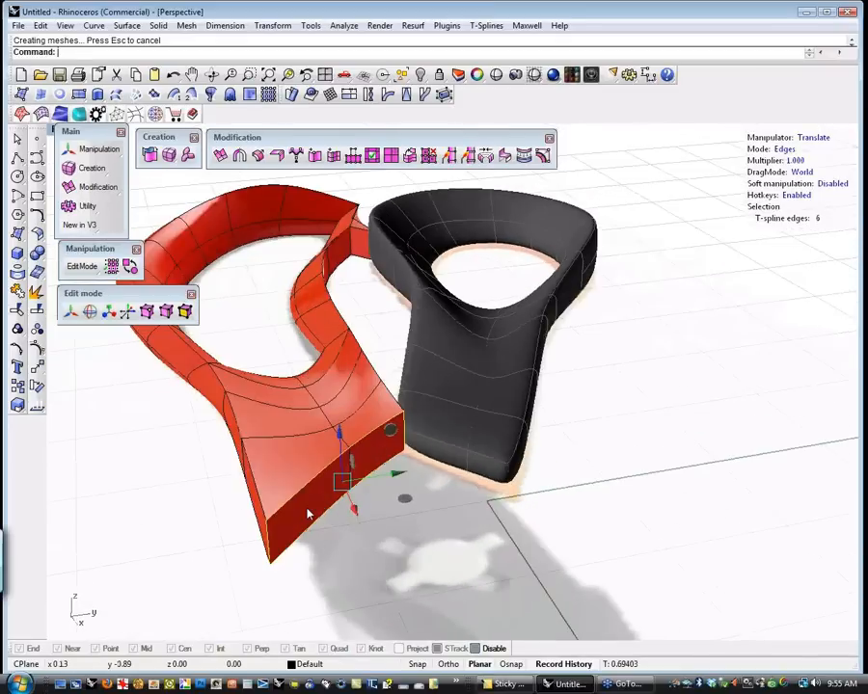
pyautogui.moveTo(253, 525); pyautogui.dragTo(291, 535, button='right')
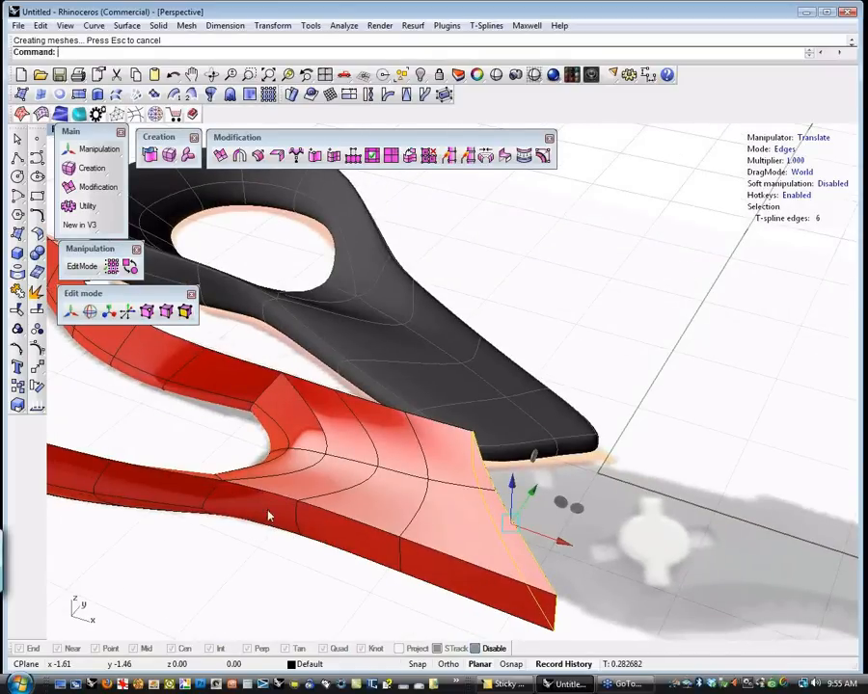
pyautogui.moveTo(429, 589); pyautogui.dragTo(347, 573, button='right')
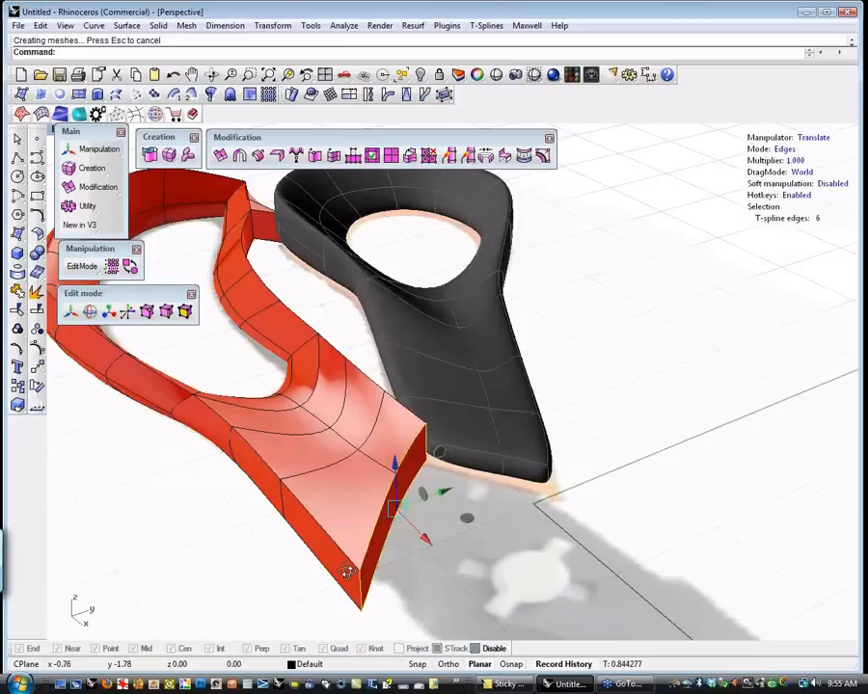
pyautogui.moveTo(257, 374); pyautogui.dragTo(271, 372, button='right')
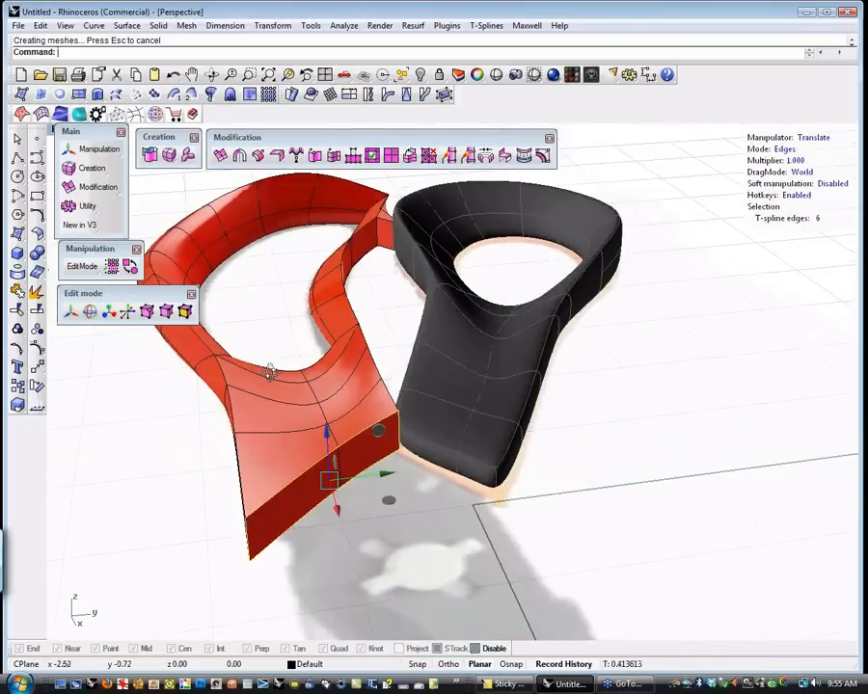
pyautogui.hotkey('ctrl', 'z')
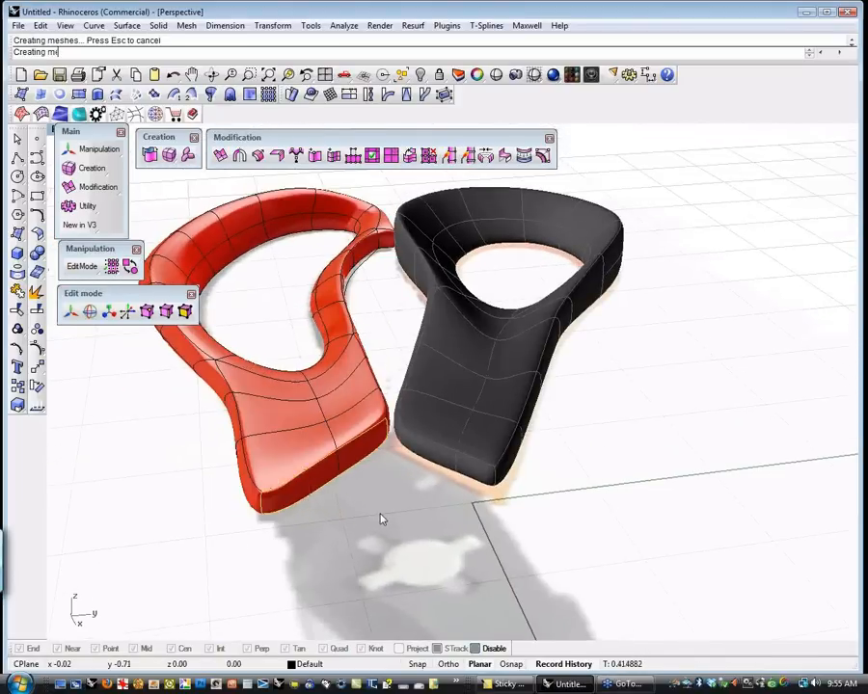
pyautogui.moveTo(379, 519); pyautogui.dragTo(350, 528, button='right')
pyautogui.scroll(5, 300, 528)
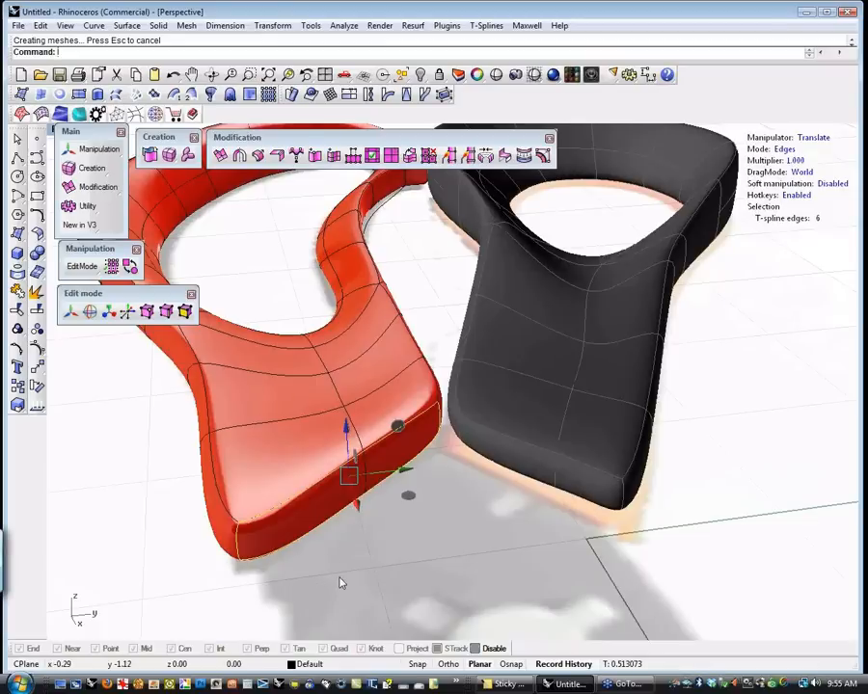
pyautogui.click(338, 578)
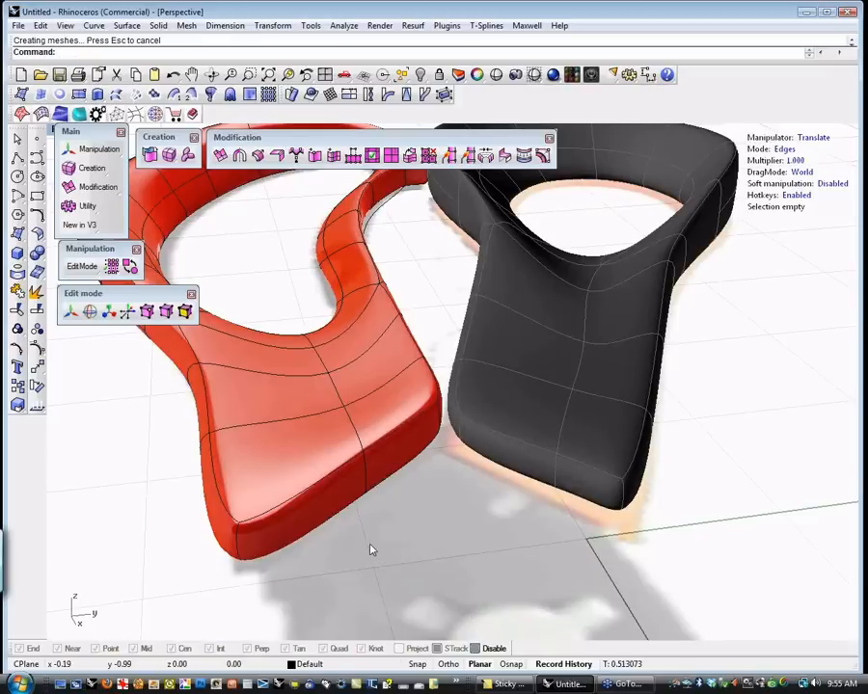
# Select the two end faces of the red shank and move them toward the blades to extend the handle
pyautogui.scroll(-2, 368, 540)
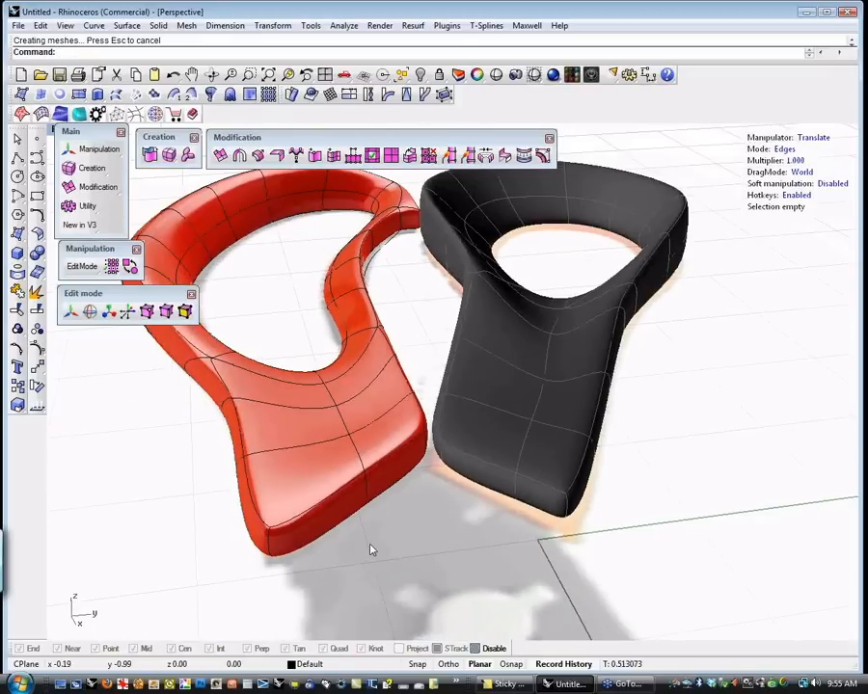
pyautogui.press('d')
pyautogui.click(327, 516)
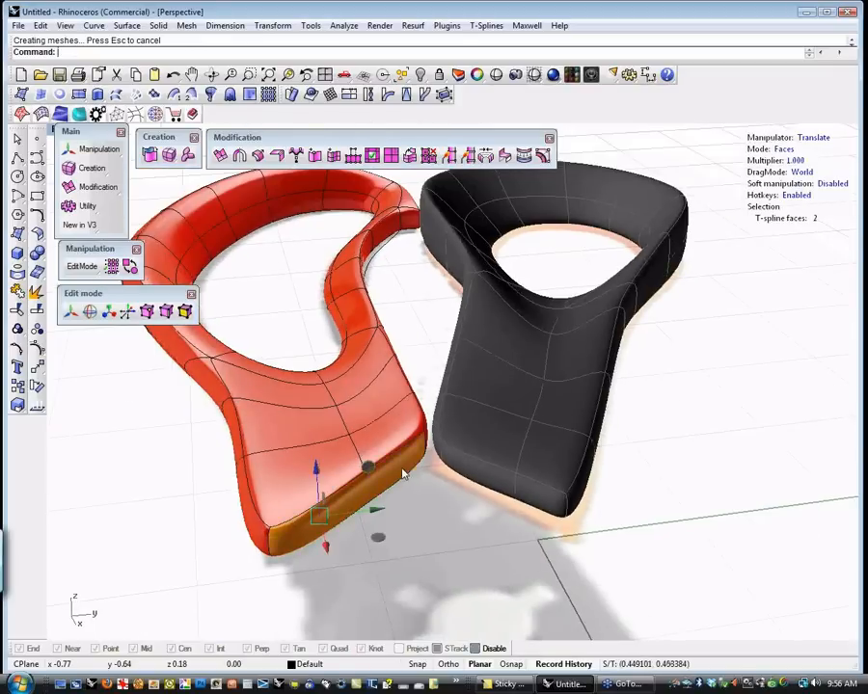
pyautogui.keyDown('shift'); pyautogui.click(400, 470); pyautogui.keyUp('shift')
pyautogui.moveTo(421, 516); pyautogui.dragTo(445, 565)
pyautogui.click(498, 555)
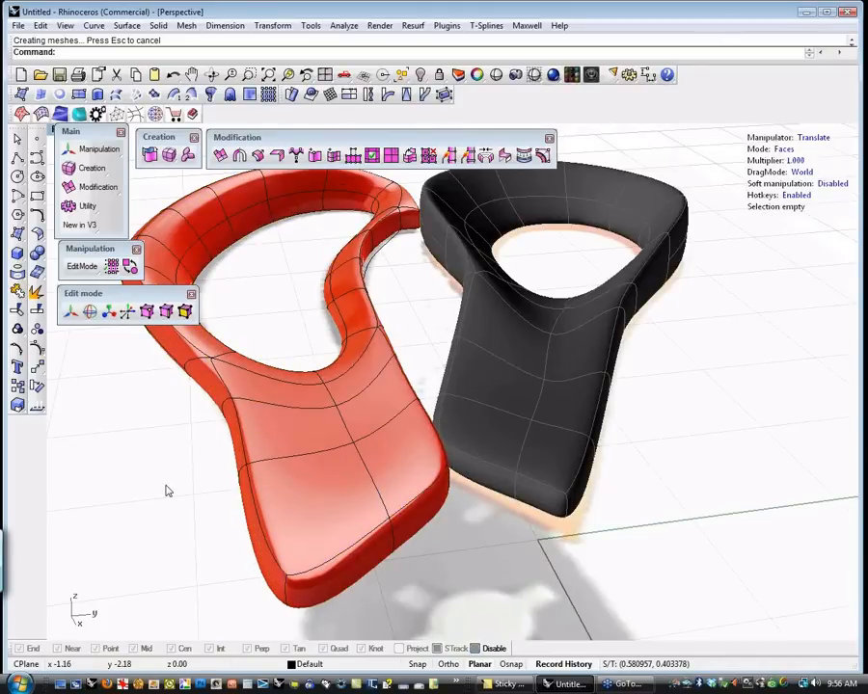
# Show both handles in the Top view with wireframe display over the reference image
pyautogui.hotkey('ctrl', 'F1')
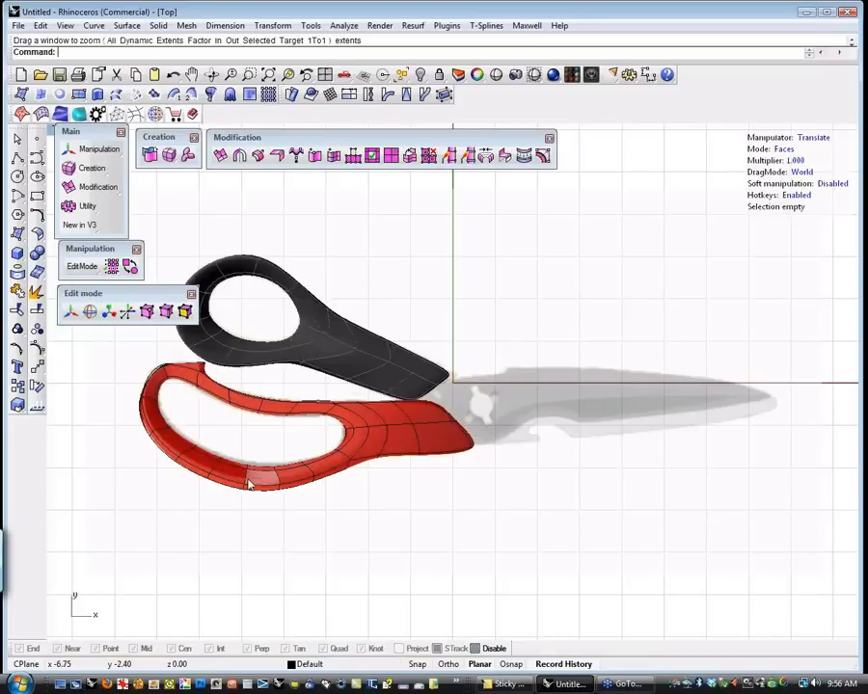
pyautogui.scroll(2, 421, 418)
pyautogui.middleClick(434, 518)
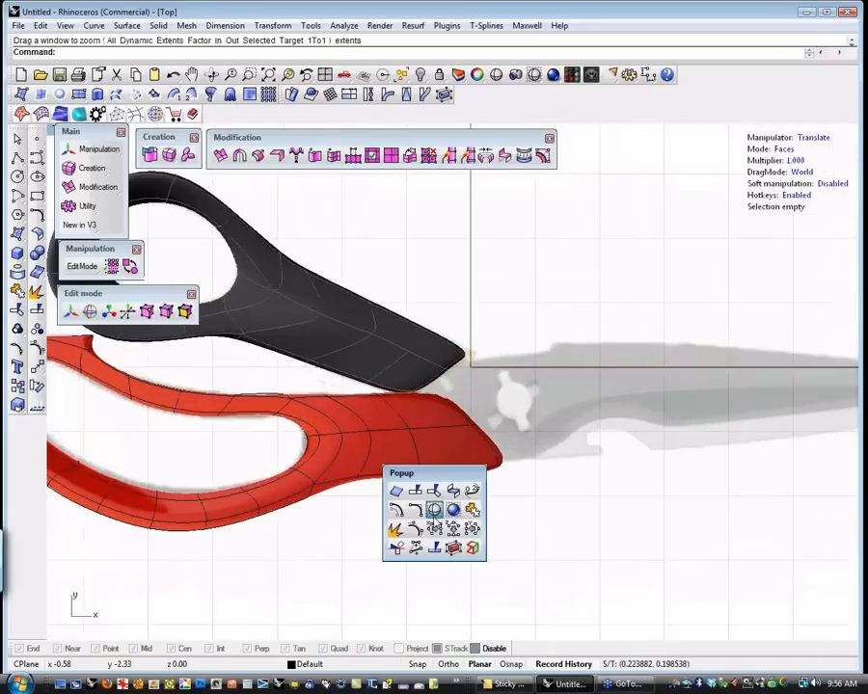
pyautogui.click(434, 510)
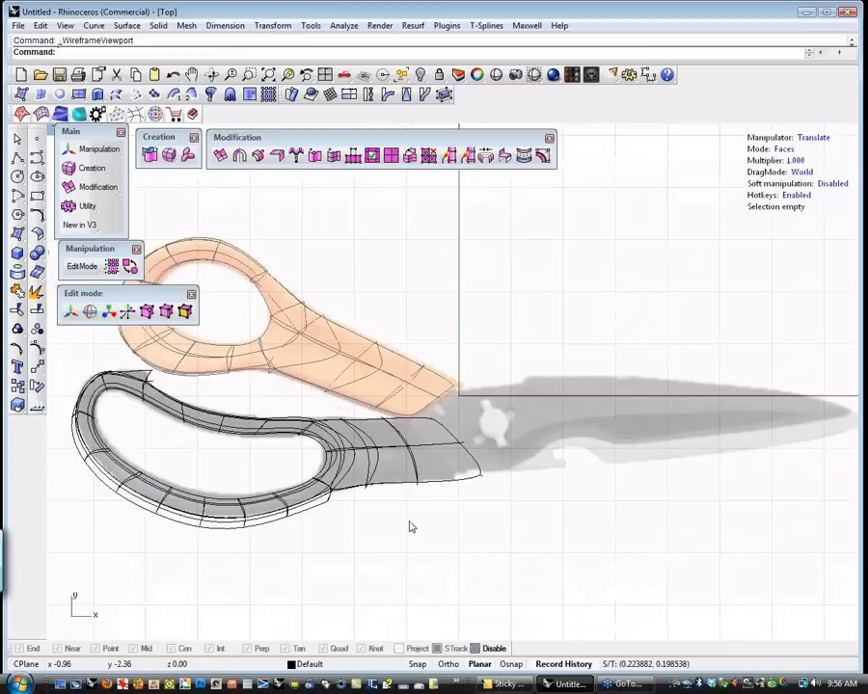
pyautogui.scroll(-1, 410, 522)
pyautogui.moveTo(425, 525); pyautogui.dragTo(497, 549, button='right')
pyautogui.scroll(1, 455, 527)
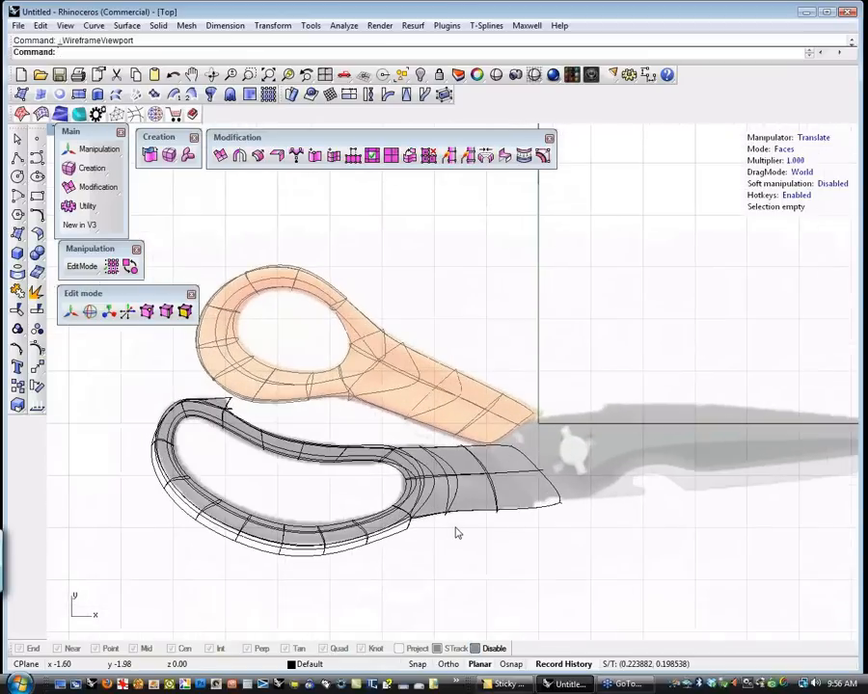
pyautogui.scroll(1, 457, 532)
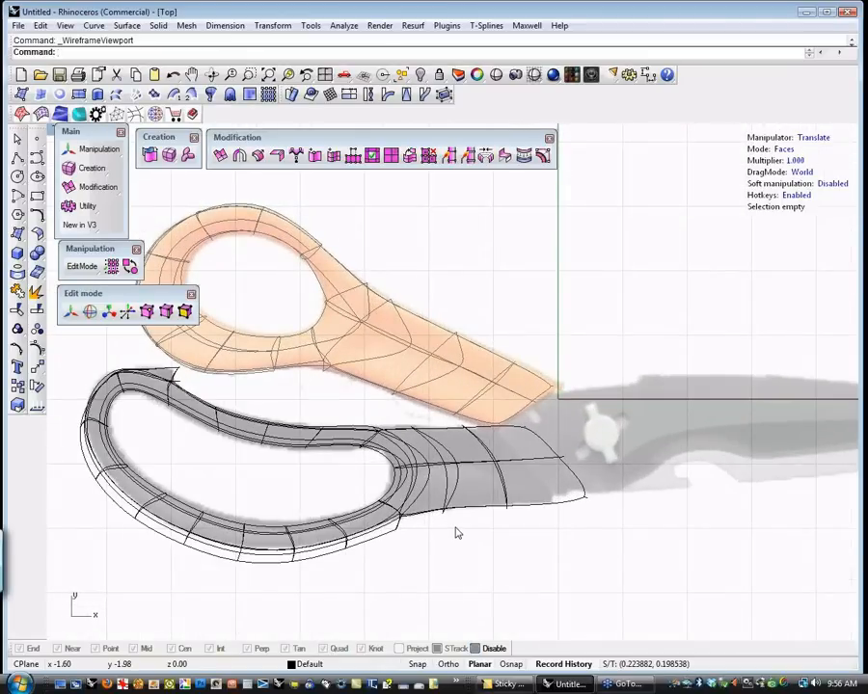
# Switch to object selection, select the lower handle's T-spline surface, and convert it to a Rhino surface
pyautogui.moveTo(493, 557); pyautogui.dragTo(363, 496)
pyautogui.click(507, 571)
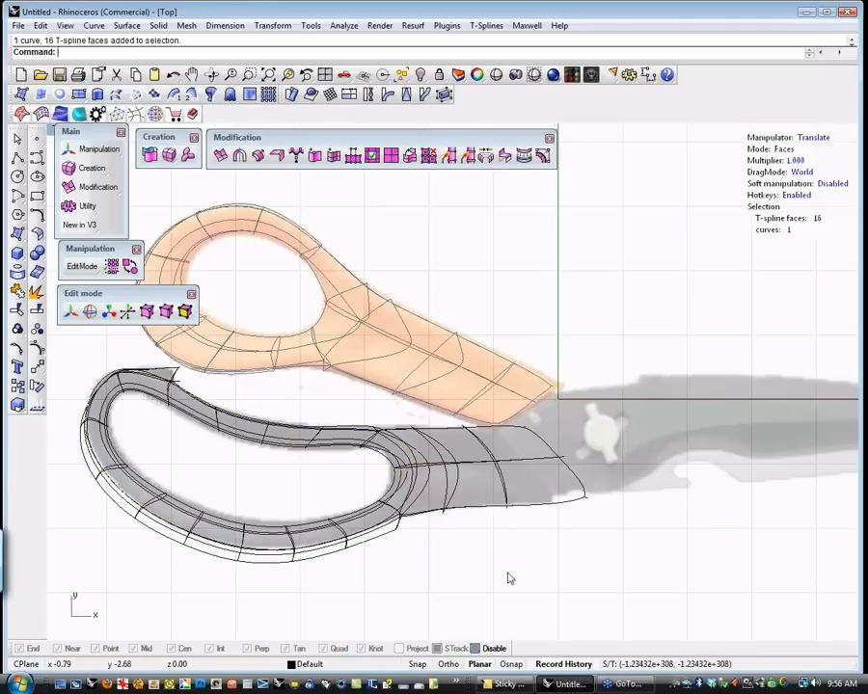
pyautogui.press('f')
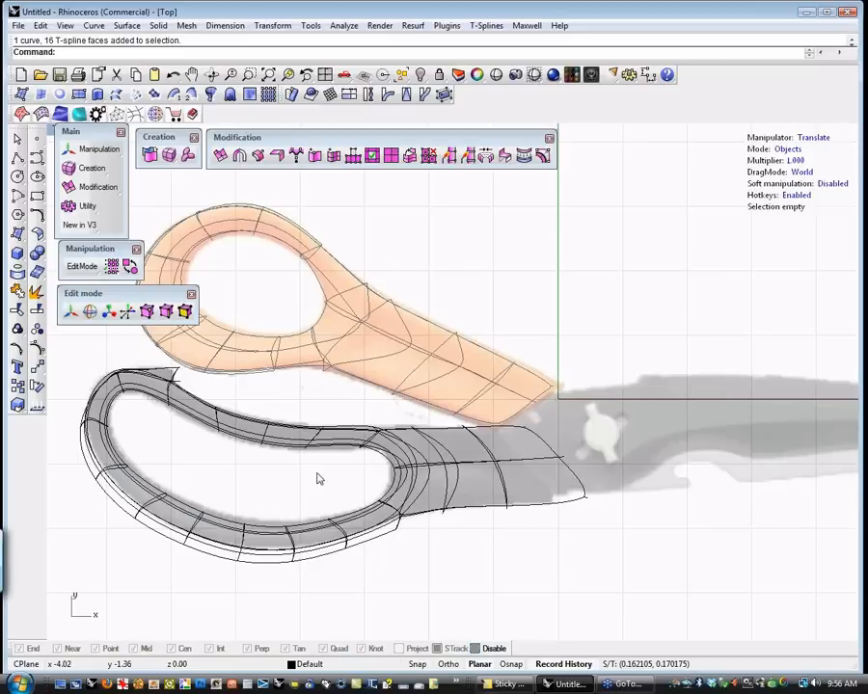
pyautogui.click(543, 536)
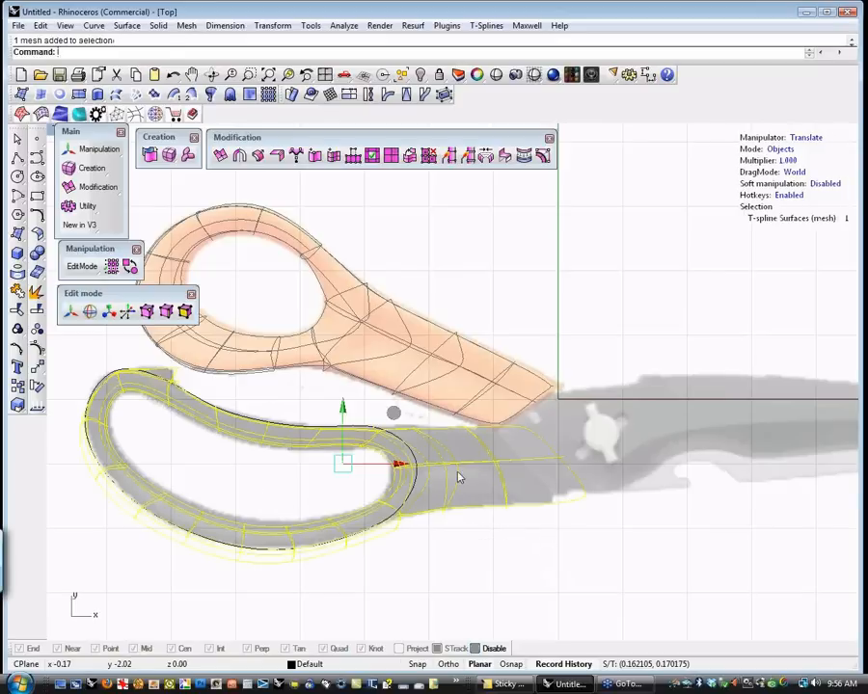
pyautogui.click(104, 113)
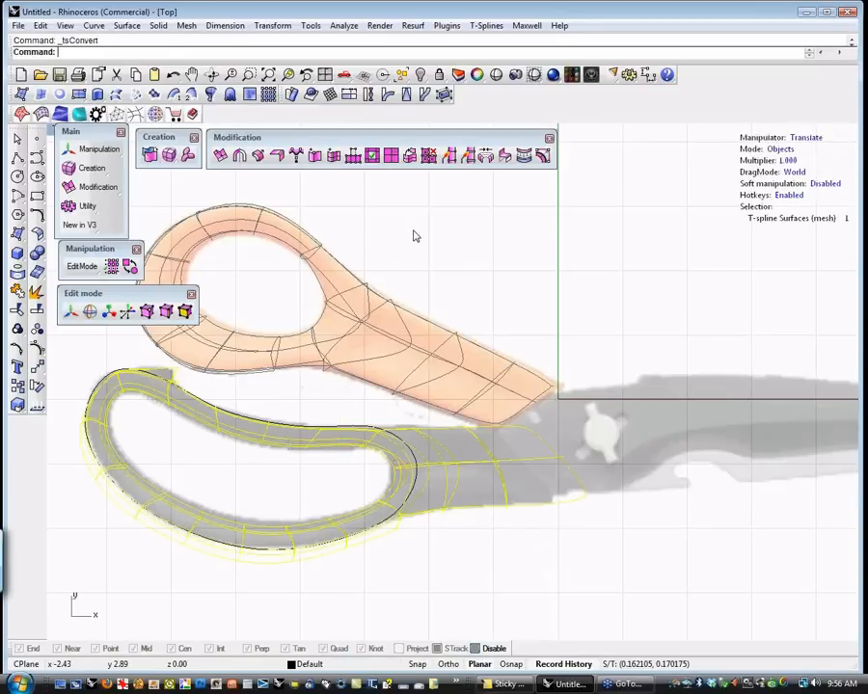
pyautogui.click(150, 156)
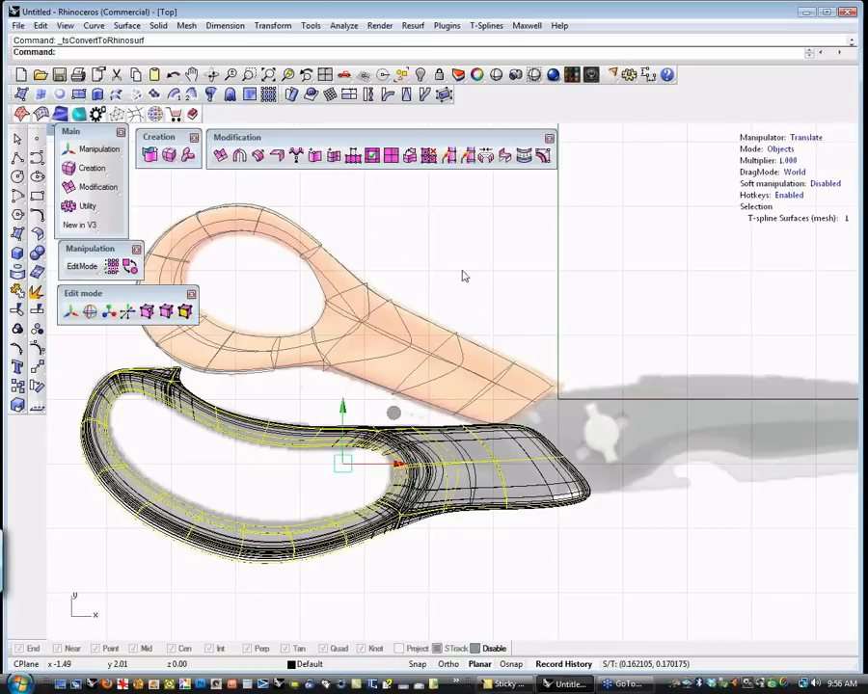
# Hide the lower handle's original T-spline surface and cancel any active command
pyautogui.hotkey('ctrl', 'h')
pyautogui.click(533, 553)
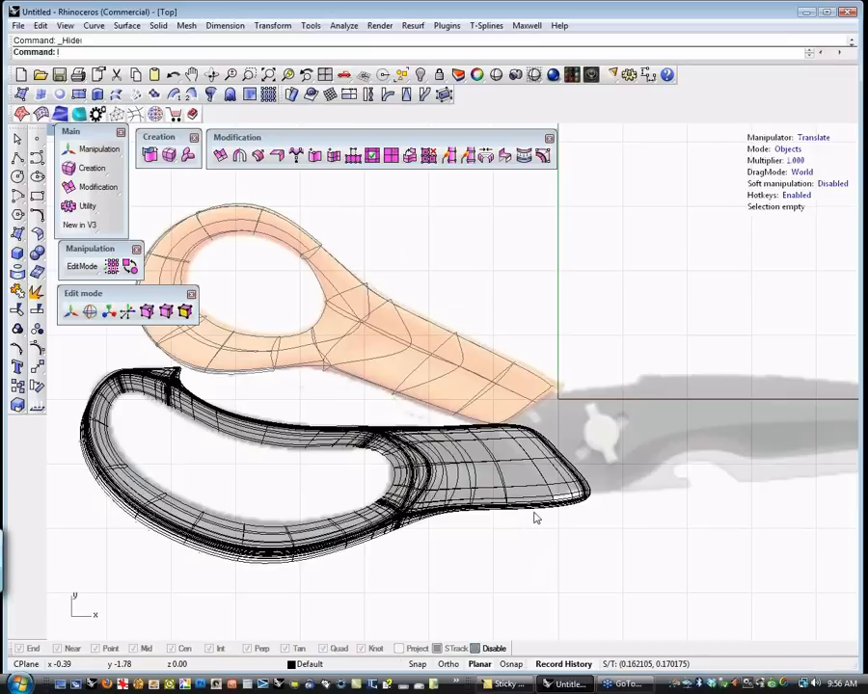
pyautogui.click(17, 139)
pyautogui.moveTo(630, 475); pyautogui.dragTo(556, 517)
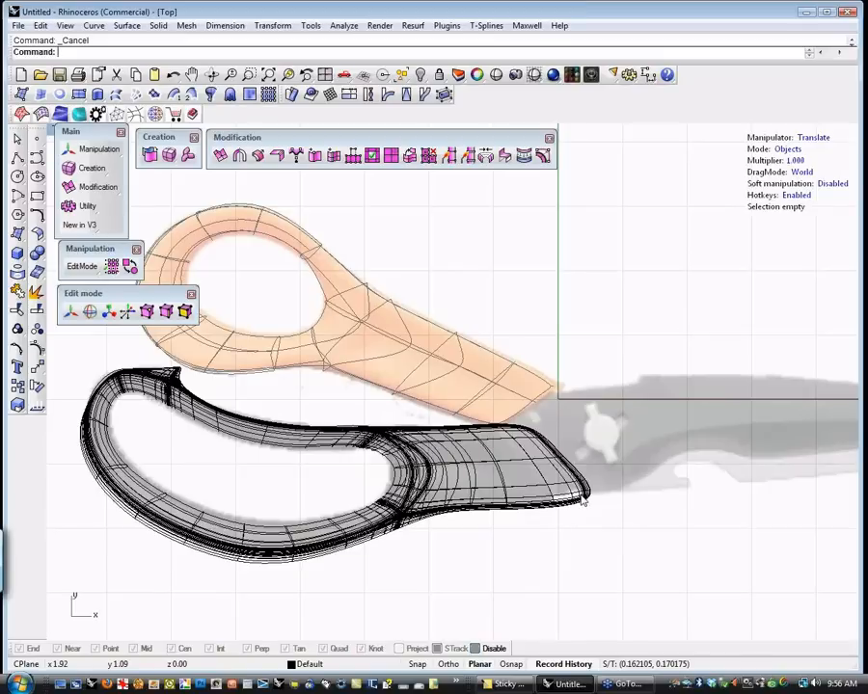
# Show both handles shaded in the Perspective view and examine the converted red handle from an angle
pyautogui.moveTo(344, 409); pyautogui.dragTo(304, 476)
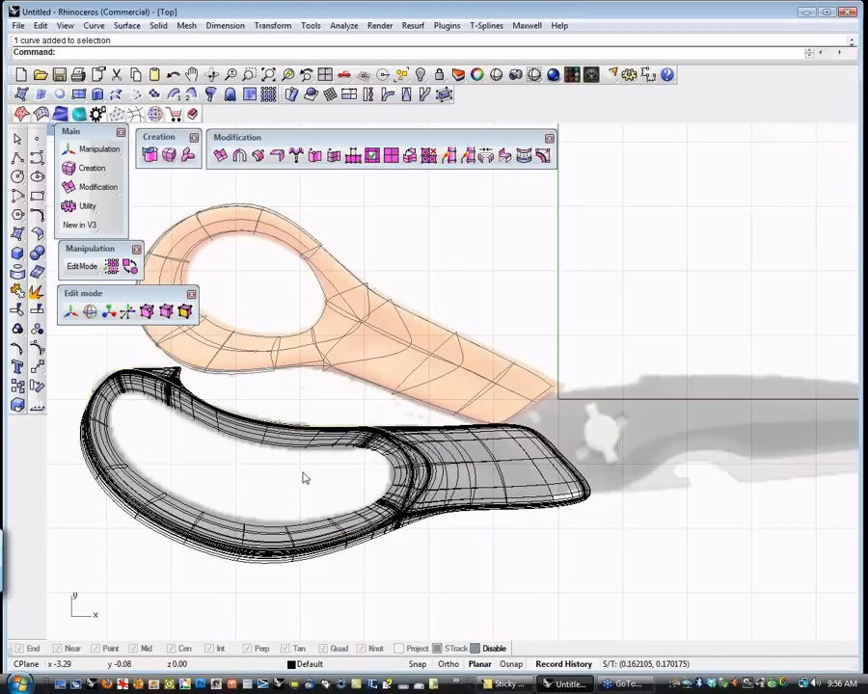
pyautogui.middleClick(383, 473)
pyautogui.click(387, 473)
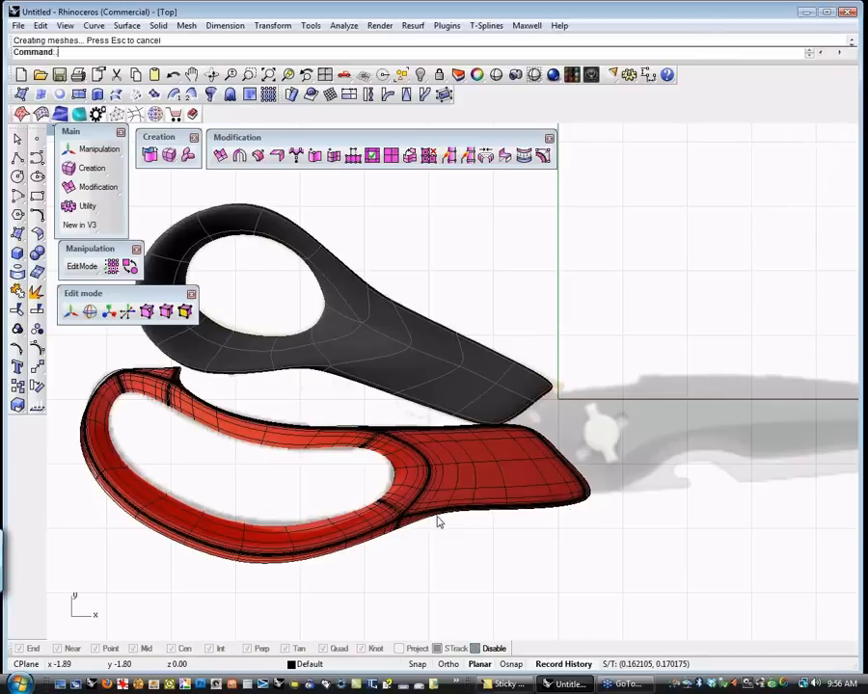
pyautogui.write('p')
pyautogui.press('Return')
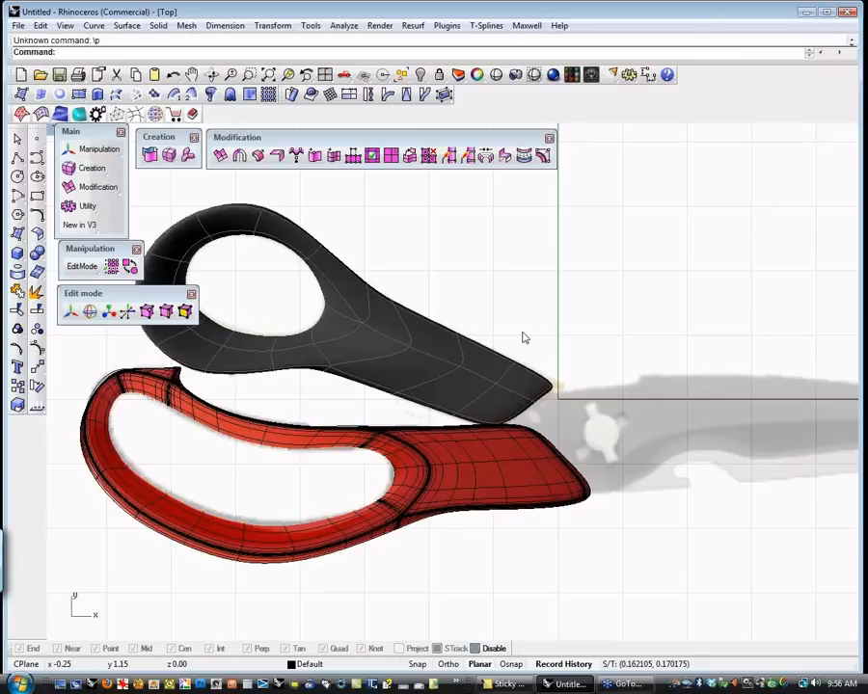
pyautogui.write('p')
pyautogui.press('Return')
pyautogui.write('ze')
pyautogui.press('Return')
pyautogui.scroll(2, 339, 346)
pyautogui.scroll(6, 339, 347)
pyautogui.moveTo(541, 467); pyautogui.dragTo(536, 517, button='right')
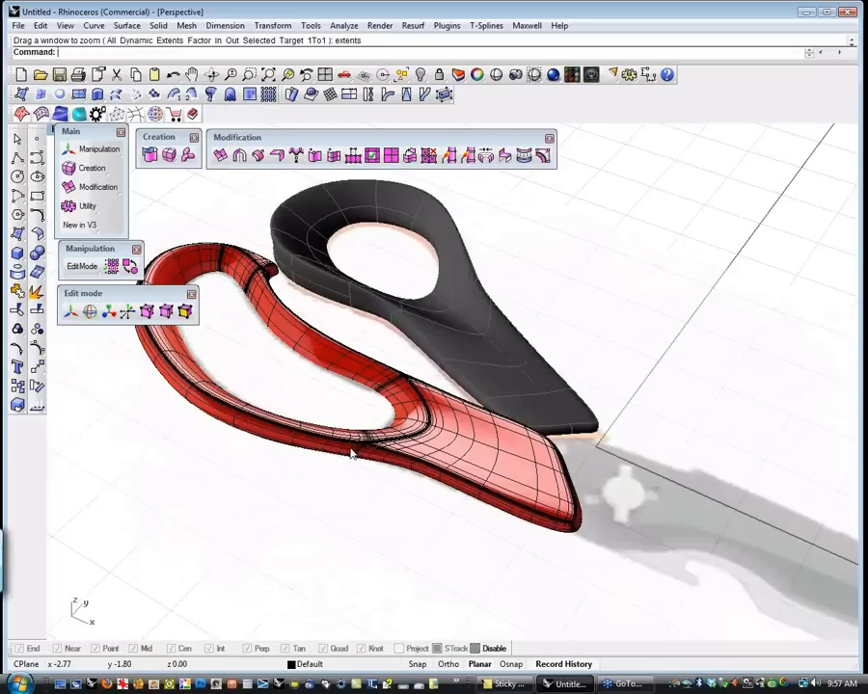
pyautogui.keyDown('shift'); pyautogui.moveTo(397, 442); pyautogui.dragTo(472, 474, button='right'); pyautogui.keyUp('shift')
pyautogui.scroll(-4, 470, 469)
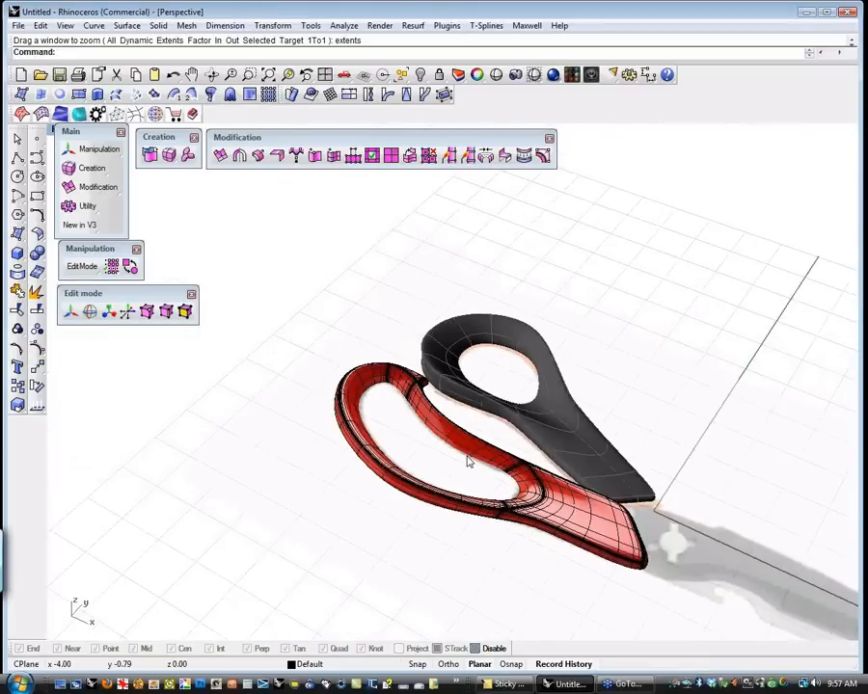
# Purge the construction history from the converted red handle
pyautogui.click(466, 458)
pyautogui.click(536, 592)
pyautogui.moveTo(378, 494); pyautogui.dragTo(388, 532, button='right')
pyautogui.press('Return')
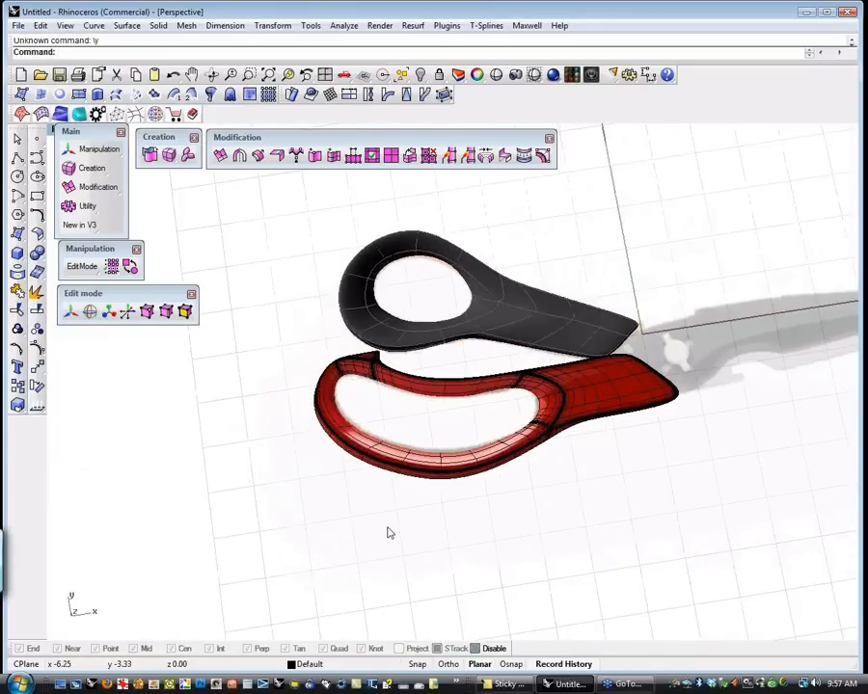
pyautogui.write('HistoryPurge')
pyautogui.press('Return')
pyautogui.write('a')
pyautogui.press('Return')
pyautogui.click(600, 415)
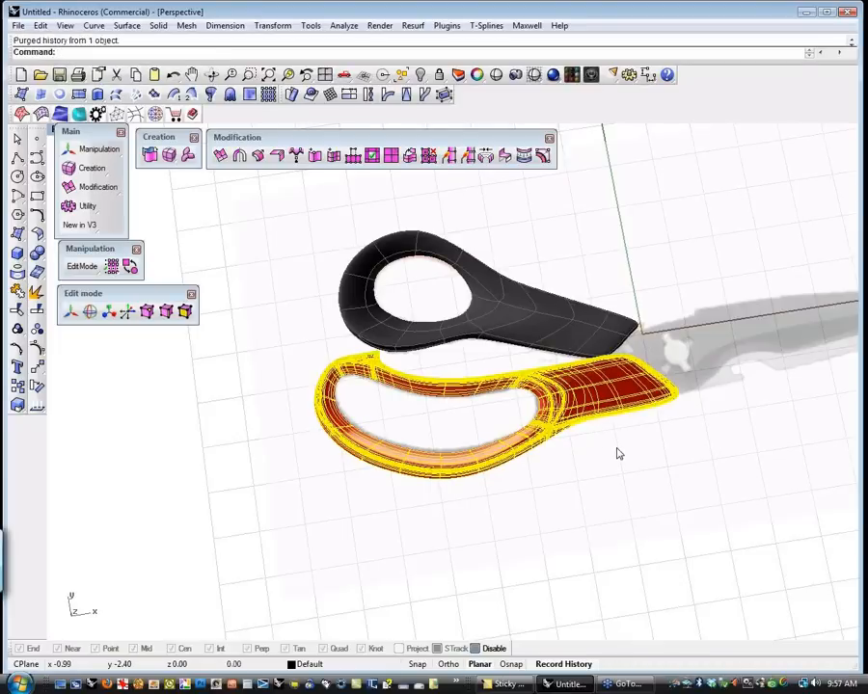
# In the wireframe Top view, draw a straight diagonal cutting line across the red handle's blade end, extending past both sides
pyautogui.hotkey('ctrl', 'F1')
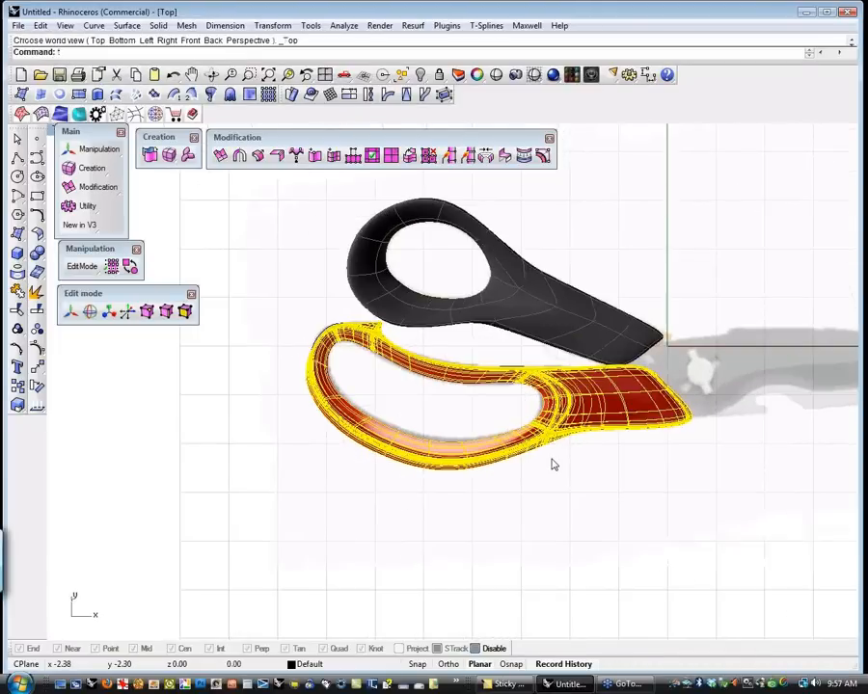
pyautogui.hotkey('ctrl', 'shift', 'e')
pyautogui.scroll(5, 453, 461)
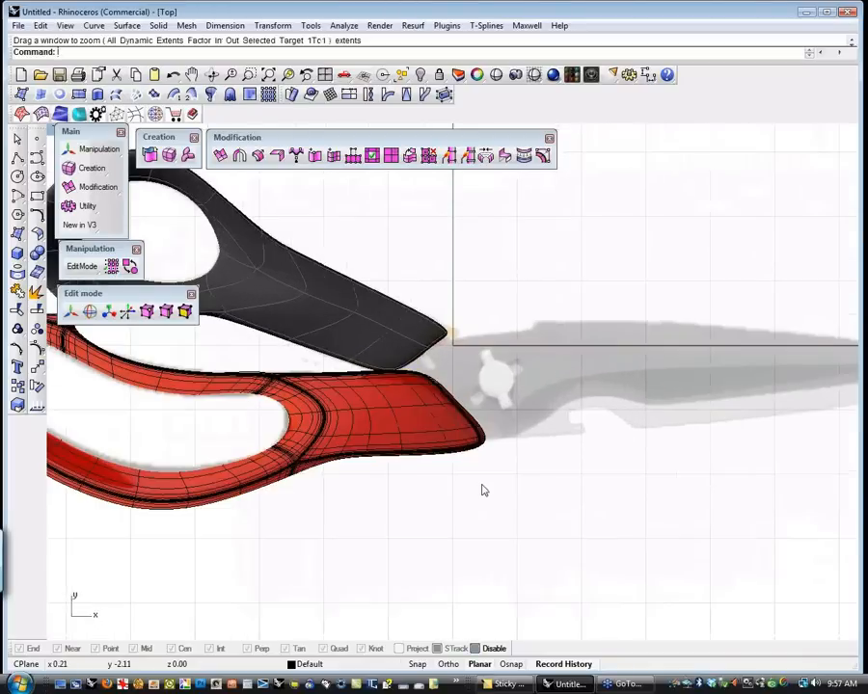
pyautogui.middleClick(466, 481)
pyautogui.click(466, 482)
pyautogui.click(17, 157)
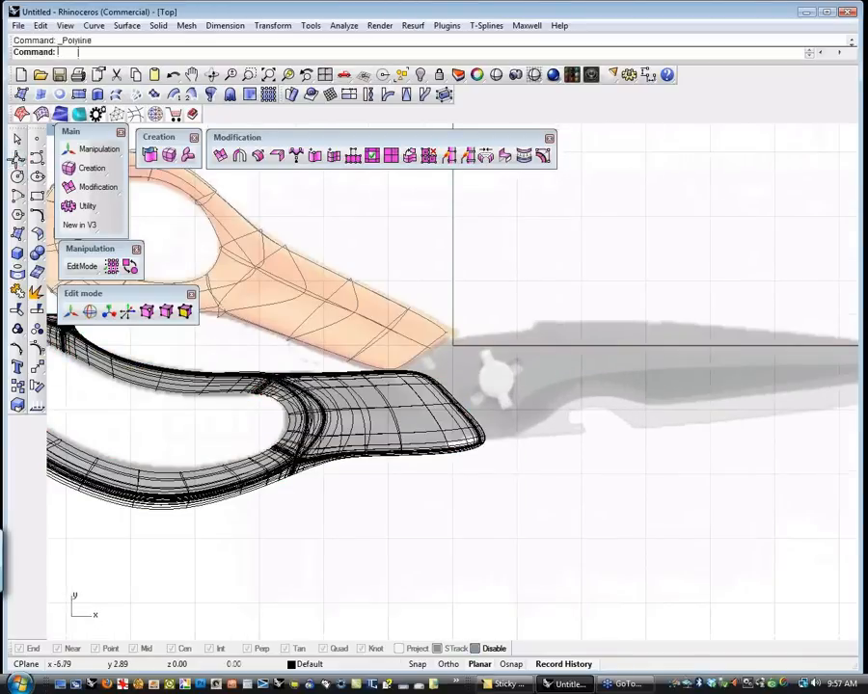
pyautogui.click(366, 344)
pyautogui.click(512, 528)
pyautogui.press('Return')
# WireCut the red handle with the diagonal line, keeping all parts, and delete the cut-off blade-end piece
pyautogui.moveTo(543, 484); pyautogui.dragTo(466, 546)
pyautogui.write('WireCut')
pyautogui.press('Return')
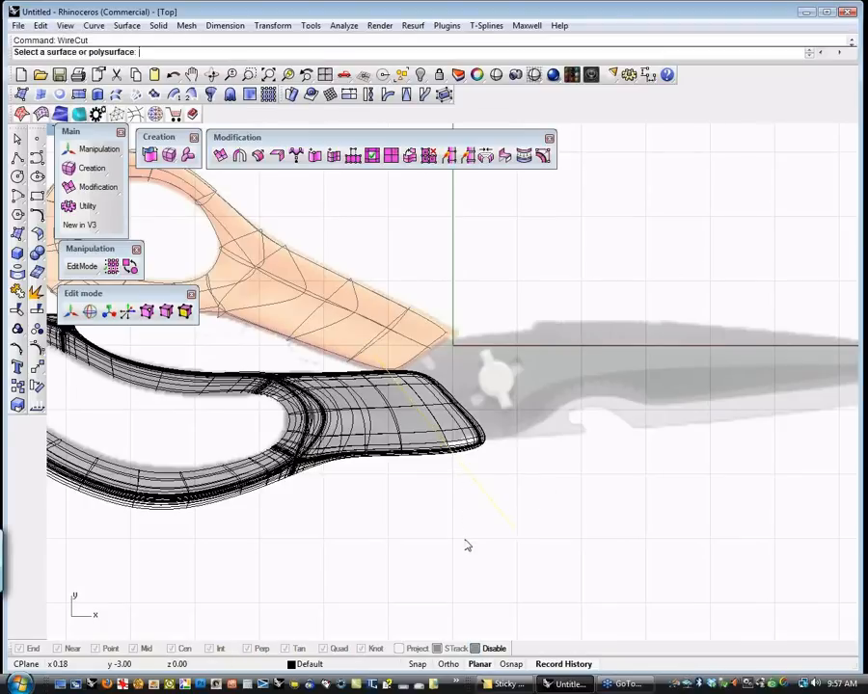
pyautogui.click(498, 461)
pyautogui.press('Return')
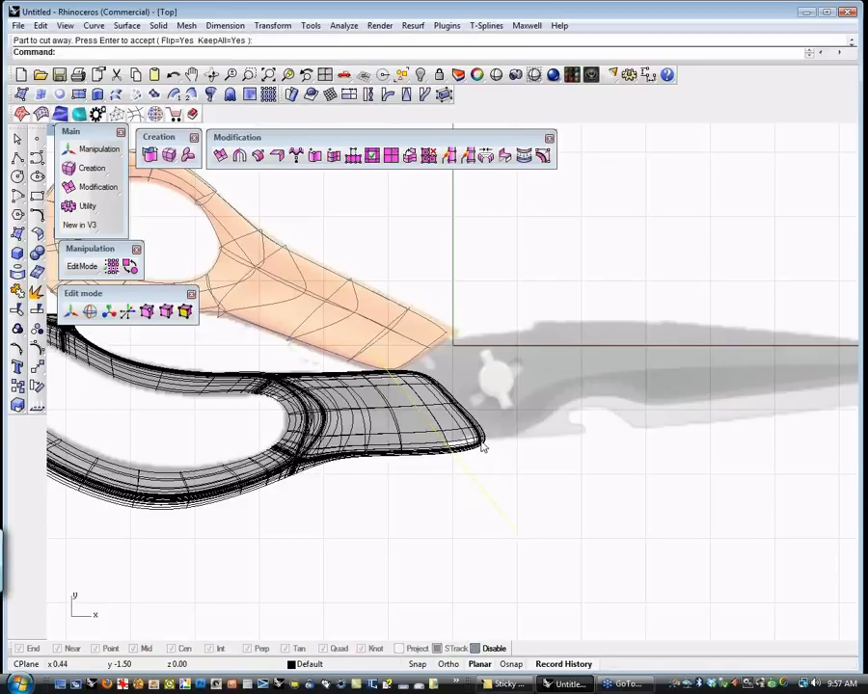
pyautogui.click(482, 445)
pyautogui.press('Delete')
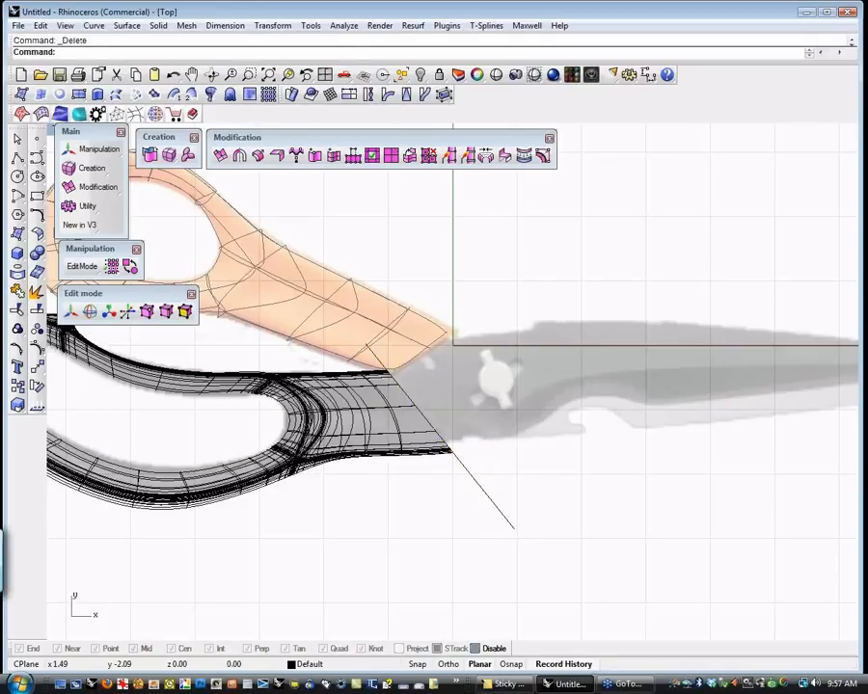
# Show the trimmed handle shaded in the Perspective view and try to flip its surface direction
pyautogui.write('P')
pyautogui.press('Return')
pyautogui.middleClick(548, 481)
pyautogui.click(543, 472)
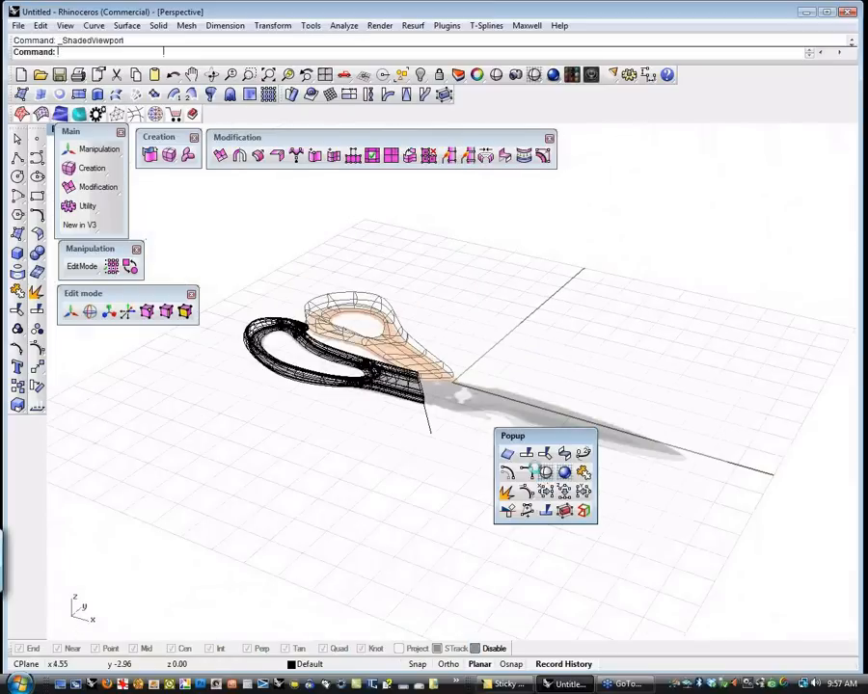
pyautogui.scroll(4, 413, 401)
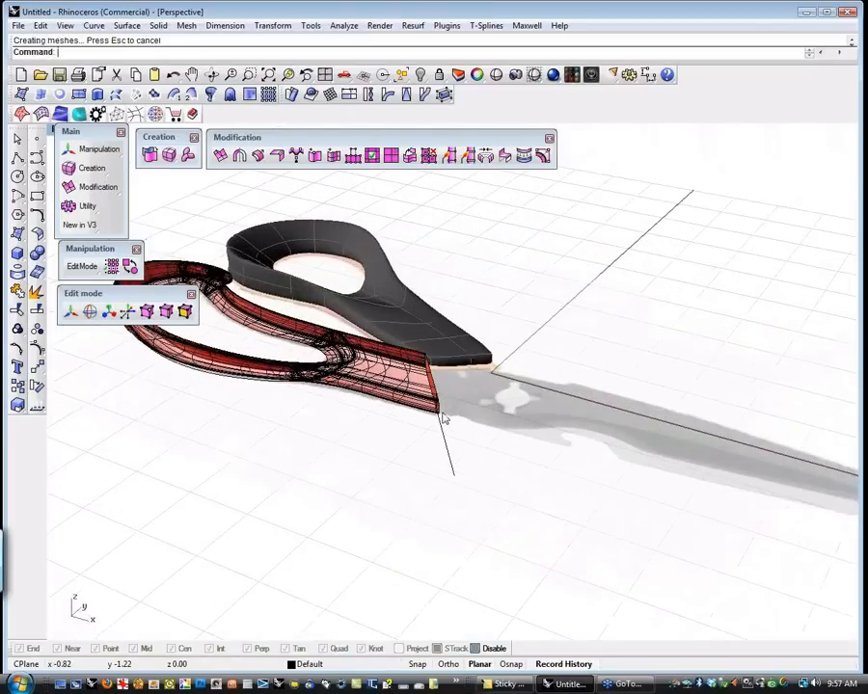
pyautogui.scroll(1, 425, 413)
pyautogui.click(395, 394)
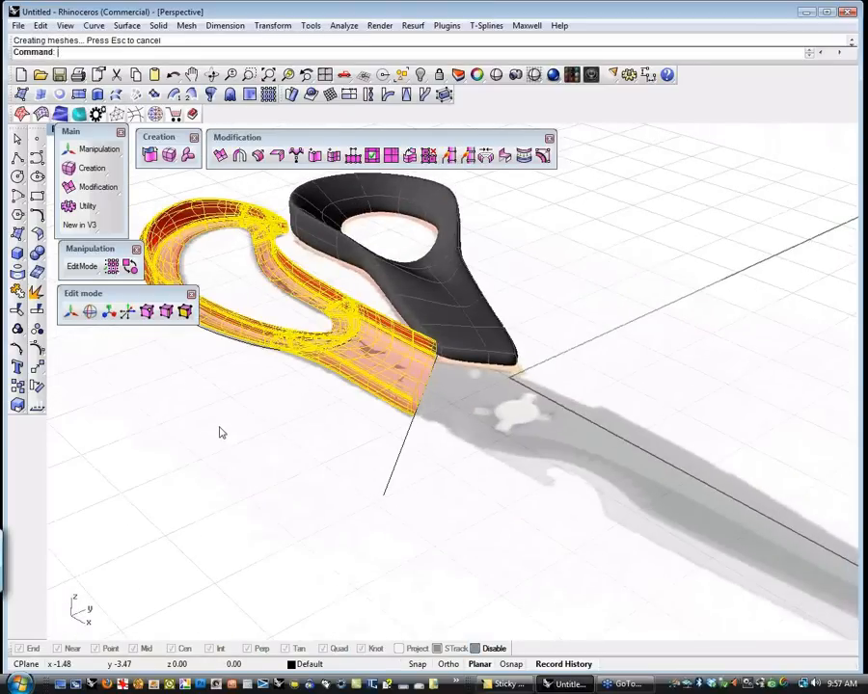
pyautogui.write('Flip')
pyautogui.press('Return')
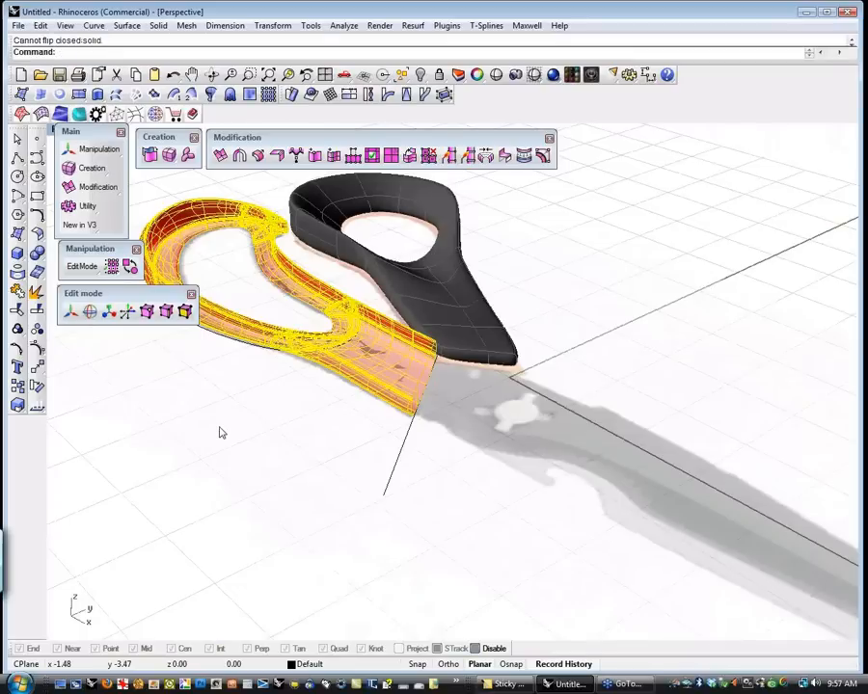
# Explode the trimmed red handle and join its surfaces back into one polysurface
pyautogui.middleClick(314, 459)
pyautogui.click(276, 466)
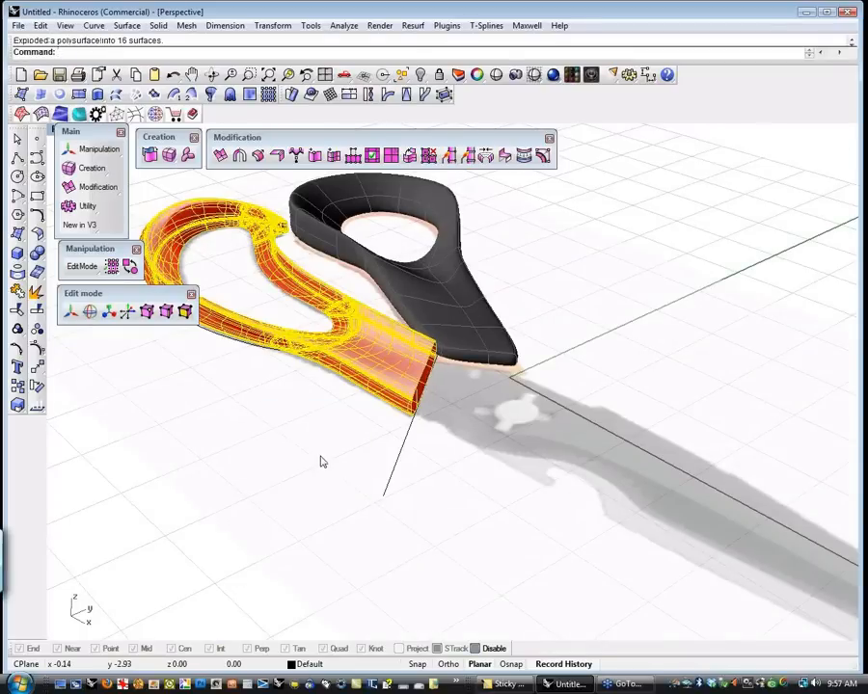
pyautogui.hotkey('ctrl', 'j')
pyautogui.click(325, 446)
pyautogui.keyDown('shift'); pyautogui.moveTo(378, 426); pyautogui.dragTo(419, 489, button='right'); pyautogui.keyUp('shift')
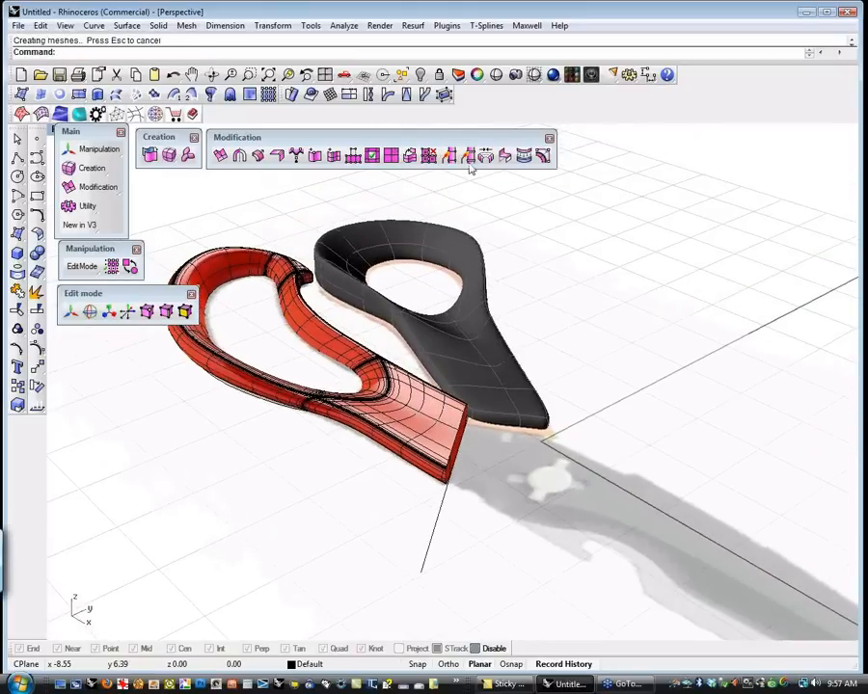
# Inspect the red handle's flat cut end in a temporary shaded preview
pyautogui.click(496, 75)
pyautogui.moveTo(551, 509)
pyautogui.mouseDown(button='right')
pyautogui.moveTo(346, 495)
pyautogui.moveTo(511, 542)
pyautogui.moveTo(427, 536)
pyautogui.moveTo(452, 463)
pyautogui.moveTo(459, 506)
pyautogui.mouseUp(button='right')
pyautogui.press('Return')
pyautogui.scroll(4, 456, 488)
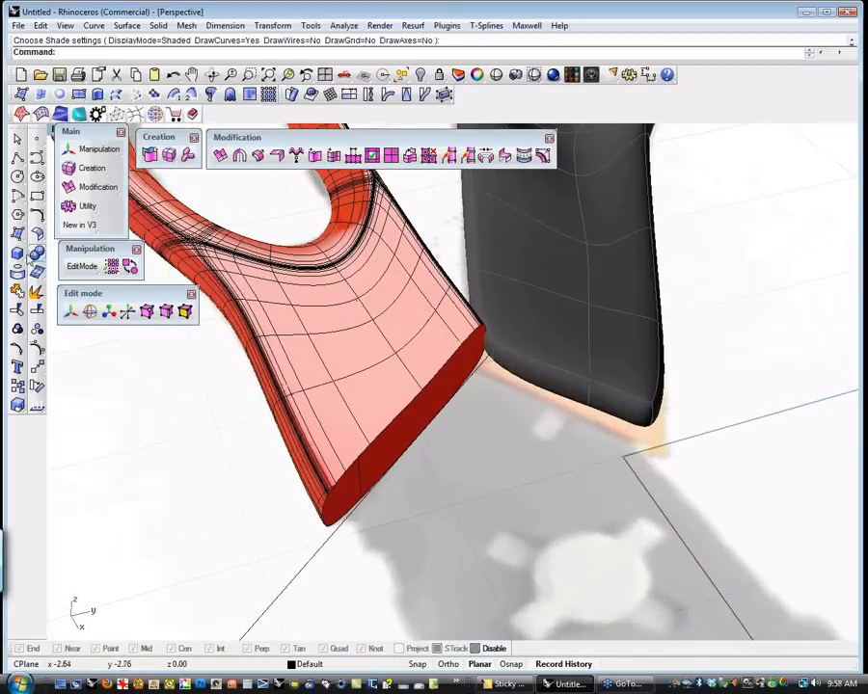
# Try a 0.04 radius edge fillet around the red handle's cut end face, and undo it
pyautogui.click(19, 253)
pyautogui.click(100, 390)
pyautogui.click(38, 255)
pyautogui.click(62, 293)
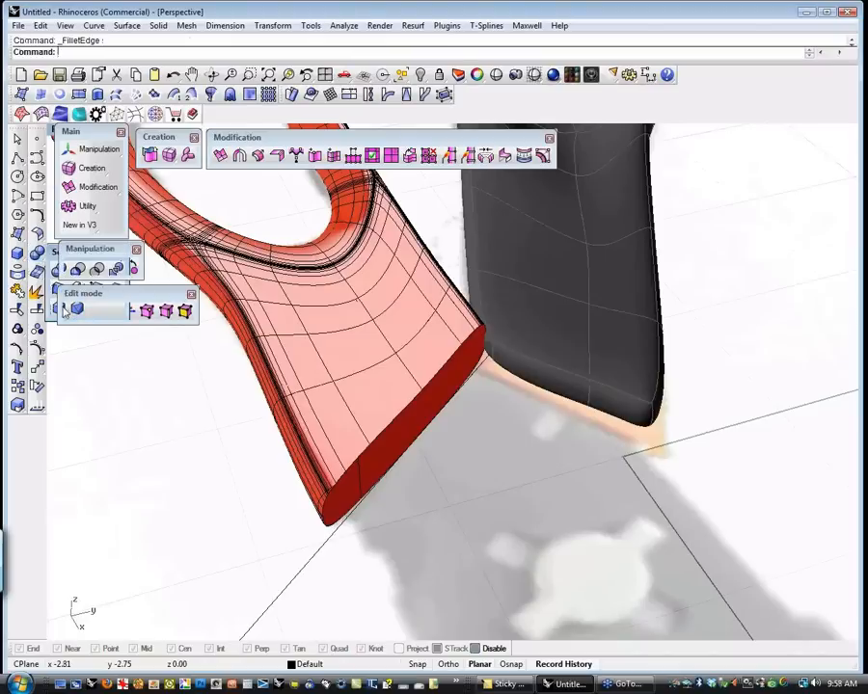
pyautogui.click(142, 53)
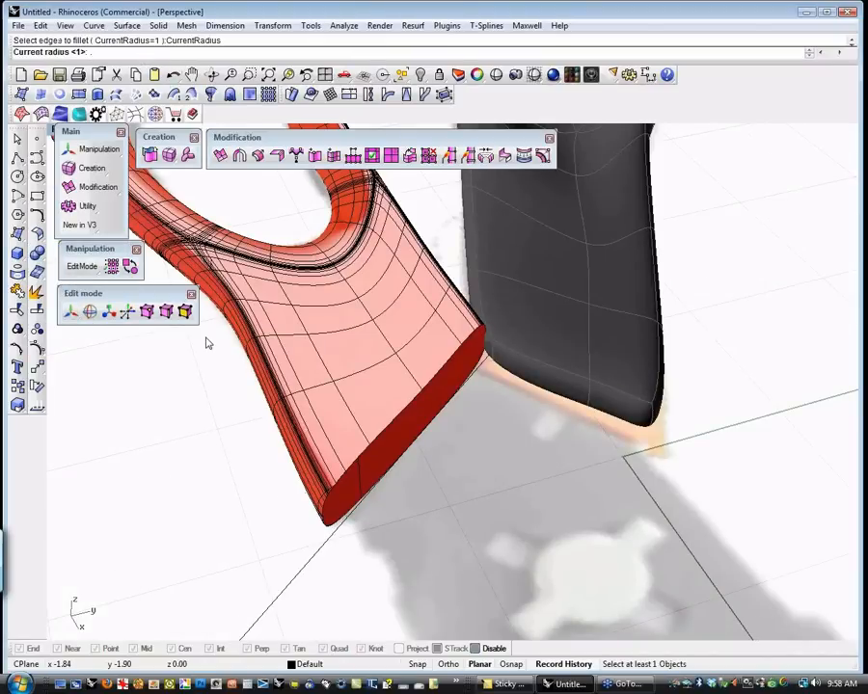
pyautogui.write('.04')
pyautogui.press('Return')
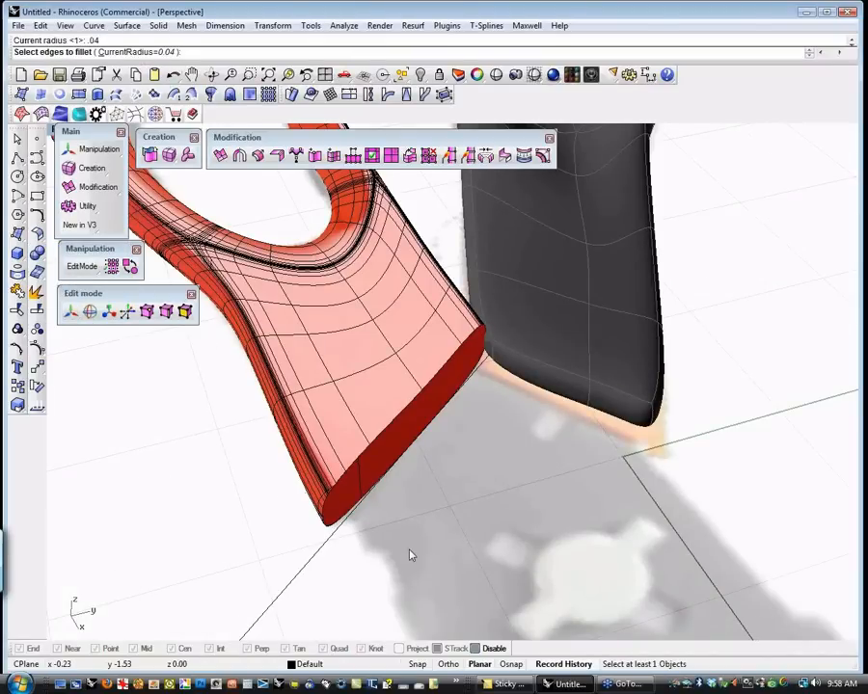
pyautogui.click(353, 472)
pyautogui.click(340, 511)
pyautogui.click(367, 537)
pyautogui.click(346, 521)
pyautogui.click(403, 465)
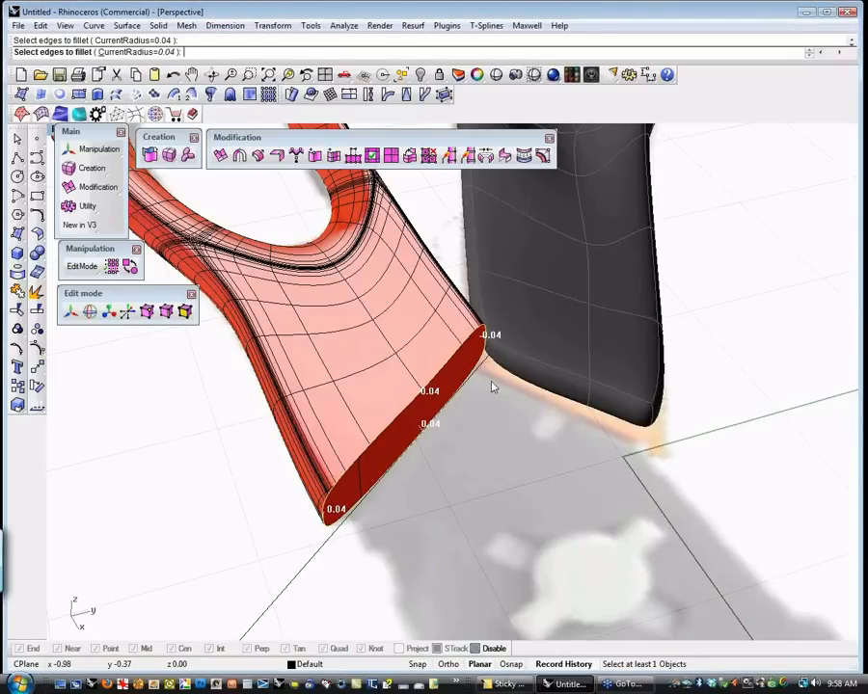
pyautogui.press('Return')
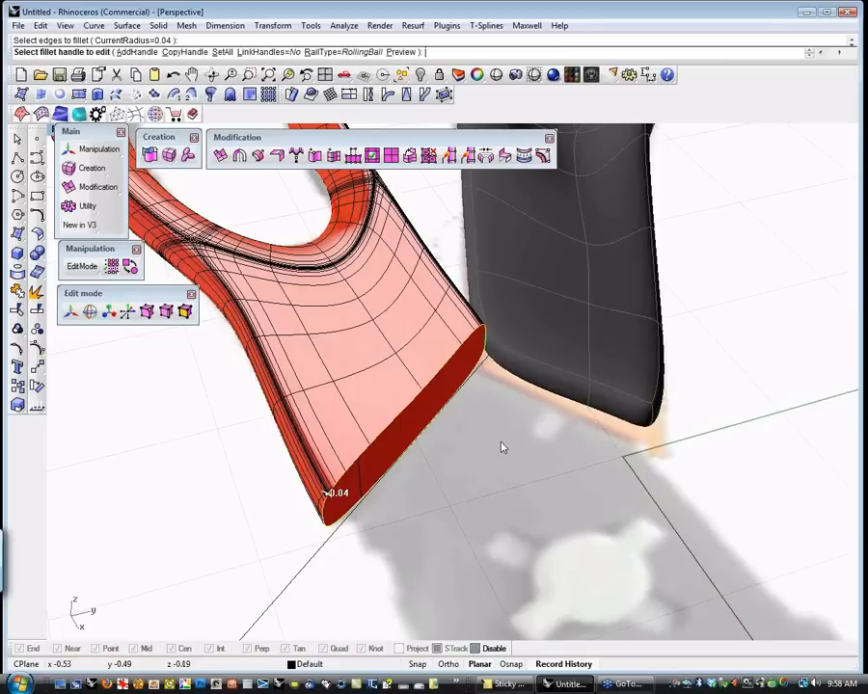
pyautogui.press('Return')
pyautogui.hotkey('ctrl', 'z')
# Try a 0.02 radius edge fillet around the red handle's cut end face, and undo it
pyautogui.scroll(4, 338, 492)
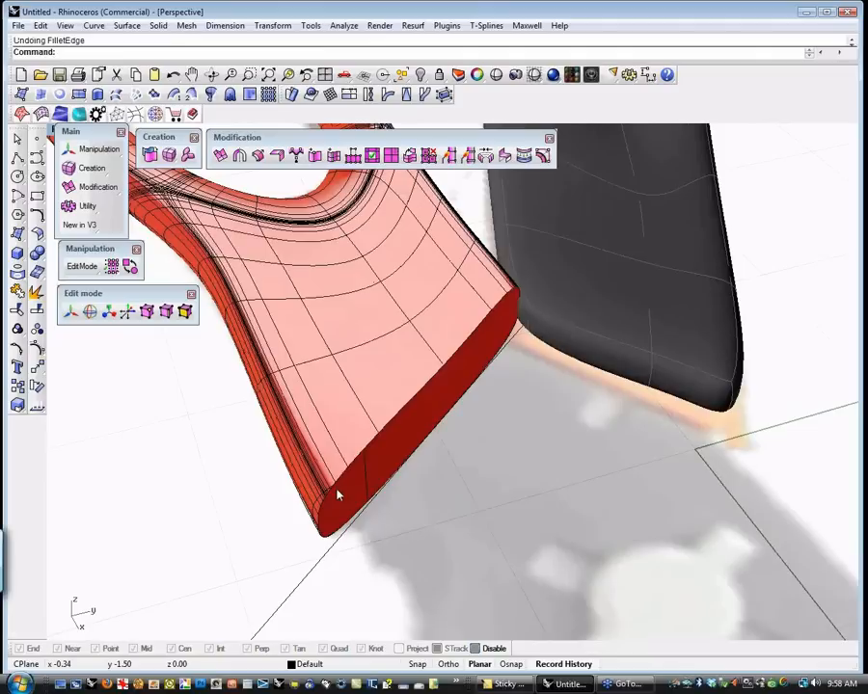
pyautogui.press('Return')
pyautogui.write('.02')
pyautogui.press('Return')
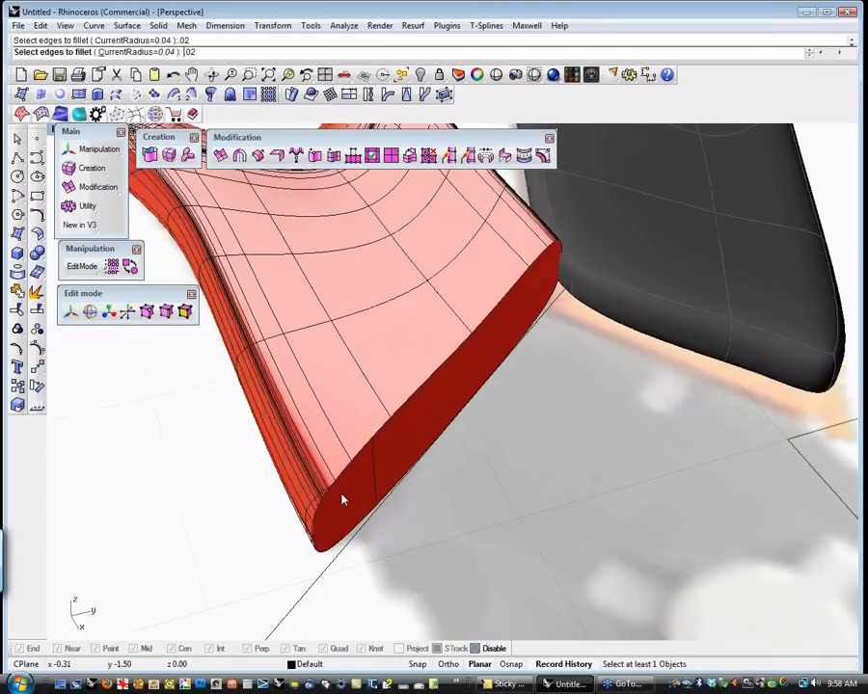
pyautogui.click(326, 504)
pyautogui.click(333, 538)
pyautogui.click(348, 536)
pyautogui.click(560, 269)
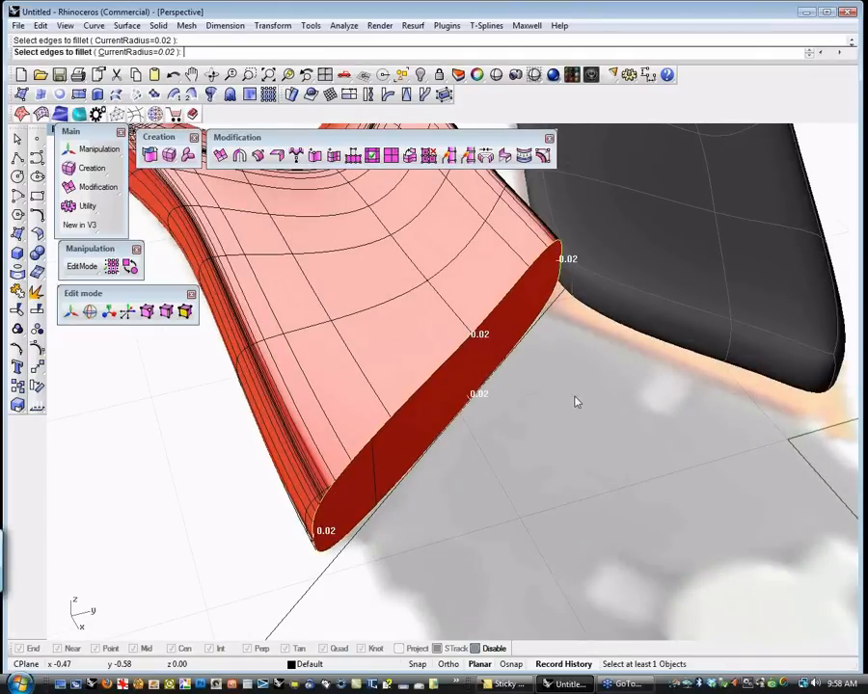
pyautogui.press('Return')
pyautogui.press('Return')
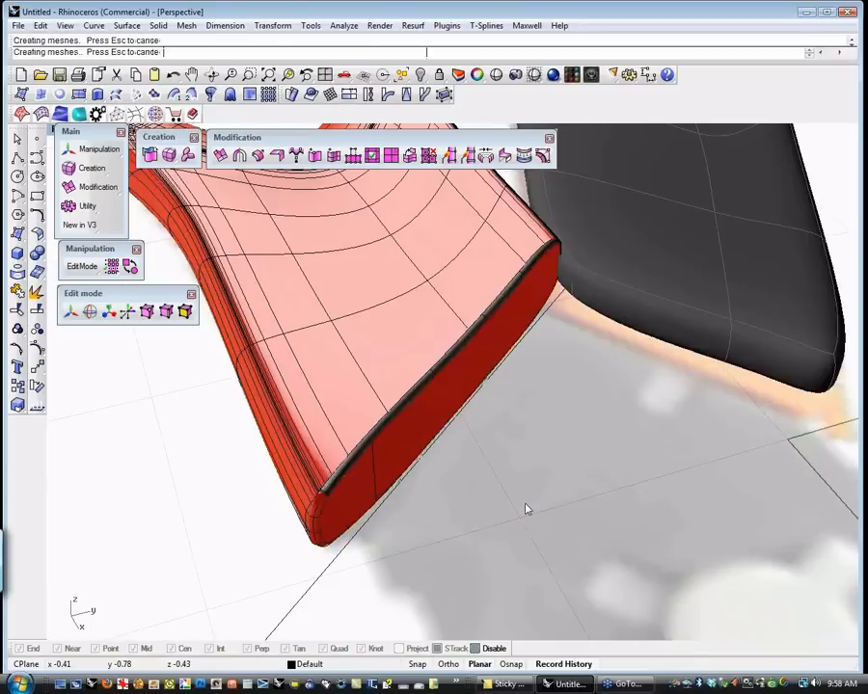
pyautogui.moveTo(359, 405); pyautogui.dragTo(358, 406, button='right')
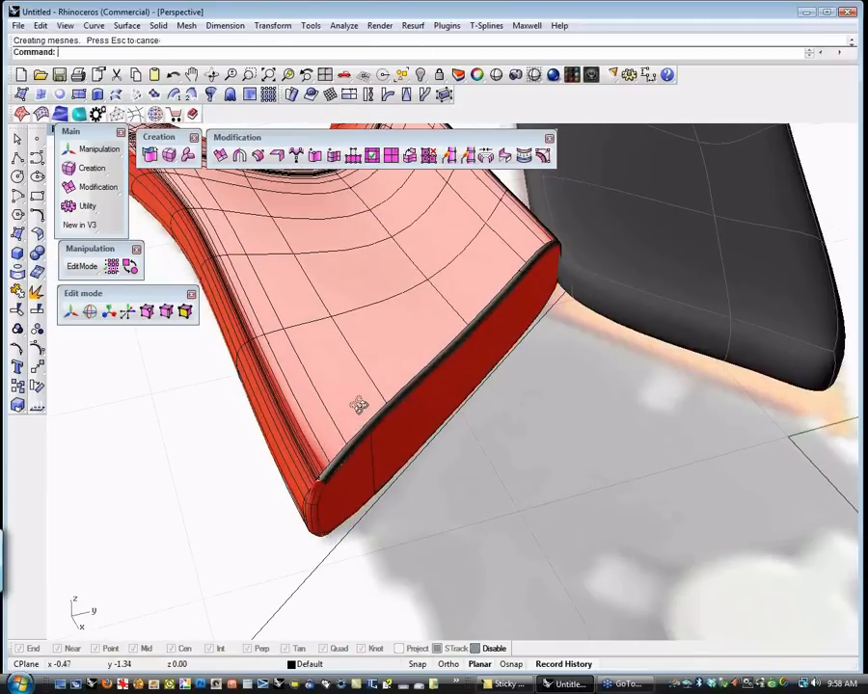
pyautogui.moveTo(359, 405); pyautogui.dragTo(331, 417, button='right')
pyautogui.hotkey('ctrl', 'z')
# Fillet all edges around the red handle's cut end face with a 0.015 radius and inspect the rounded edge
pyautogui.scroll(4, 331, 417)
pyautogui.press('Return')
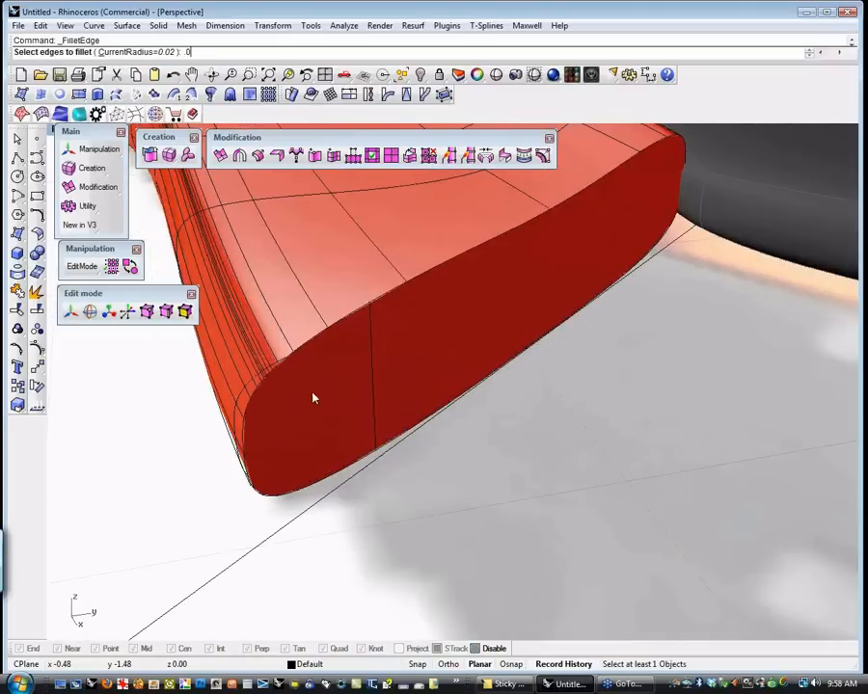
pyautogui.write('.015')
pyautogui.press('Return')
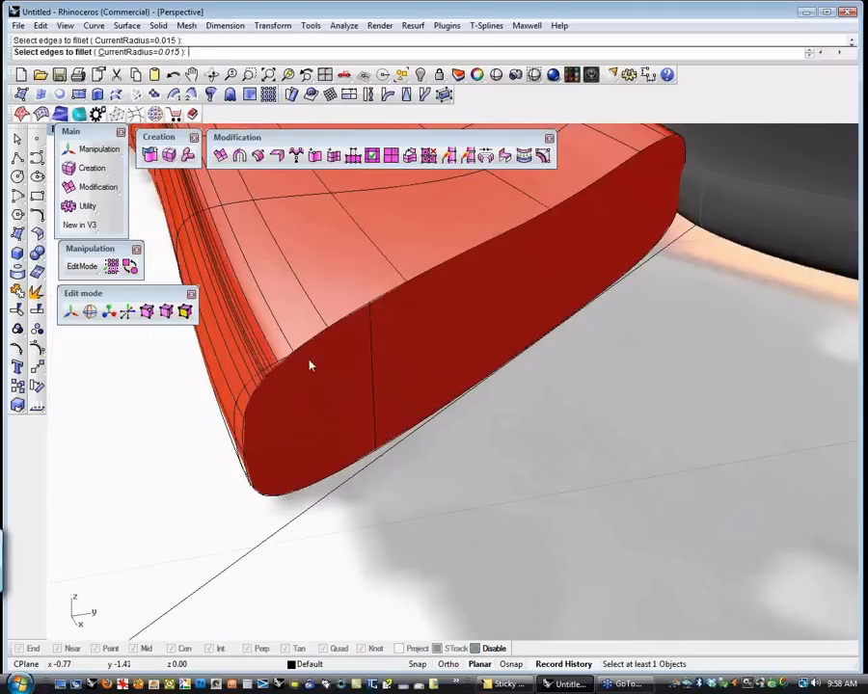
pyautogui.click(253, 445)
pyautogui.click(545, 331)
pyautogui.rightClick(586, 469)
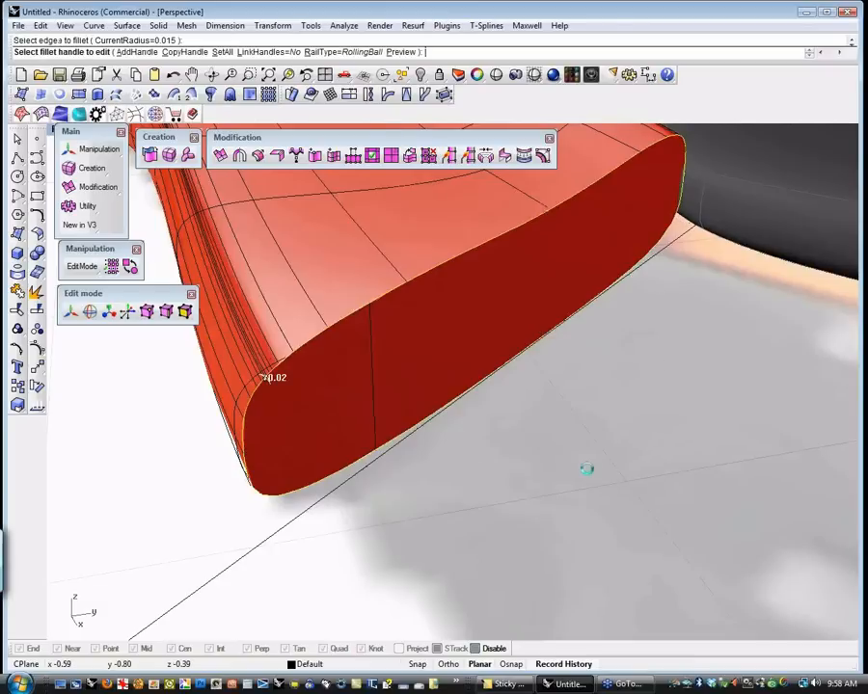
pyautogui.rightClick(586, 469)
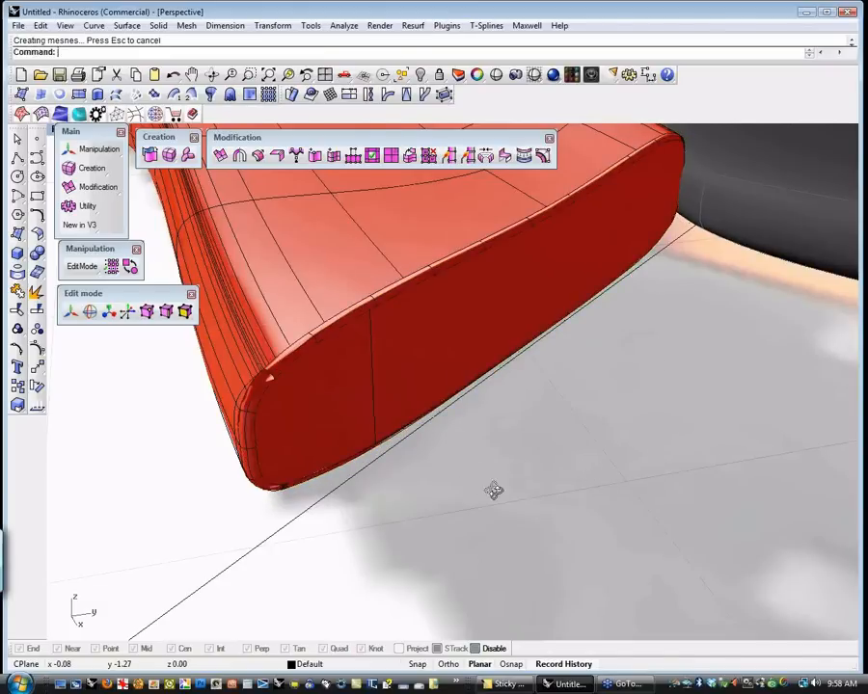
pyautogui.moveTo(563, 509); pyautogui.dragTo(650, 564, button='right')
pyautogui.scroll(-3, 604, 509)
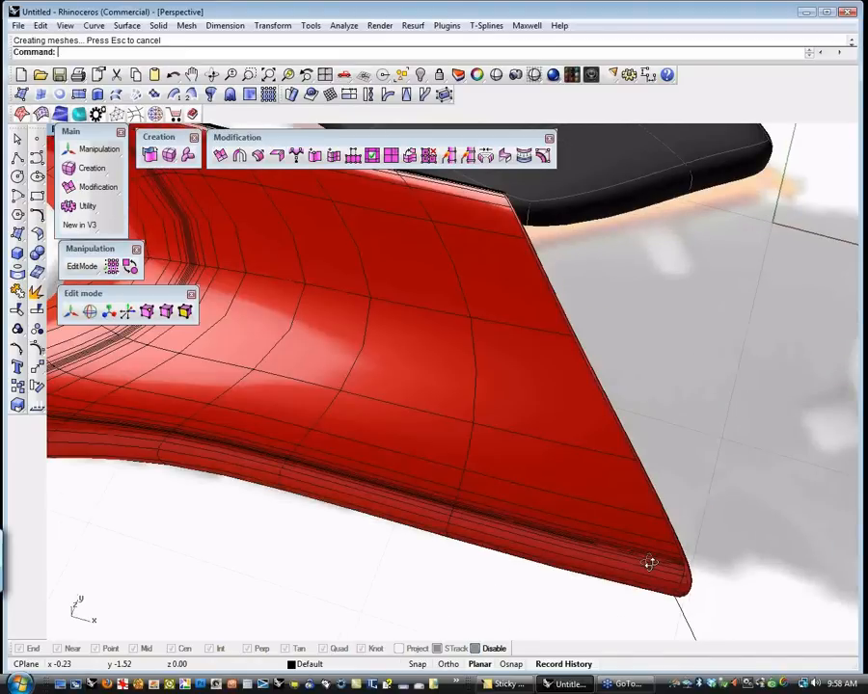
# Inspect the rounded cut end of the red handle up close in a temporary shaded preview
pyautogui.moveTo(649, 563); pyautogui.dragTo(423, 497, button='right')
pyautogui.hotkey('ctrl', 'alt', 's')
pyautogui.scroll(-4, 422, 496)
pyautogui.moveTo(352, 490); pyautogui.dragTo(394, 437, button='right')
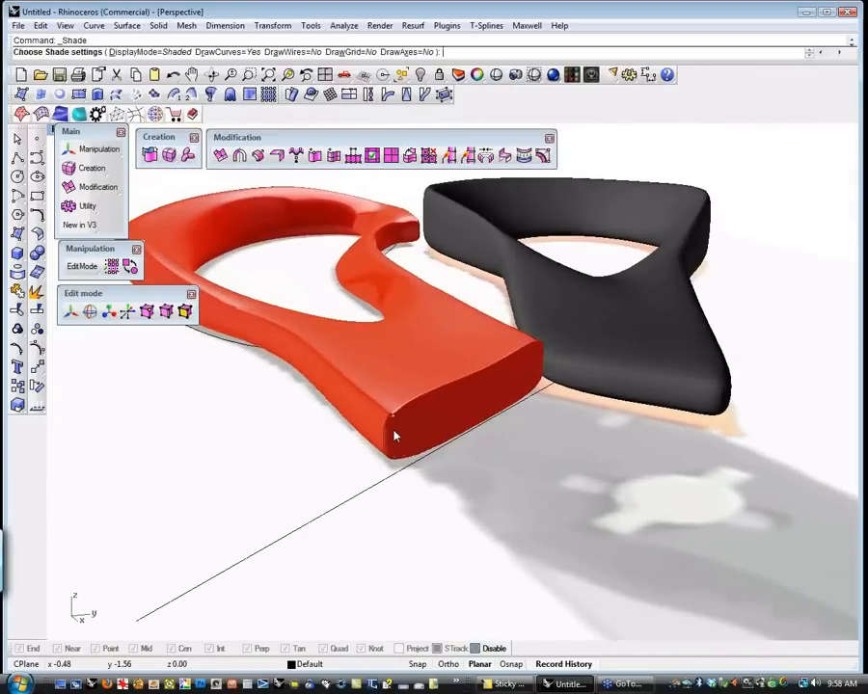
pyautogui.scroll(5, 392, 432)
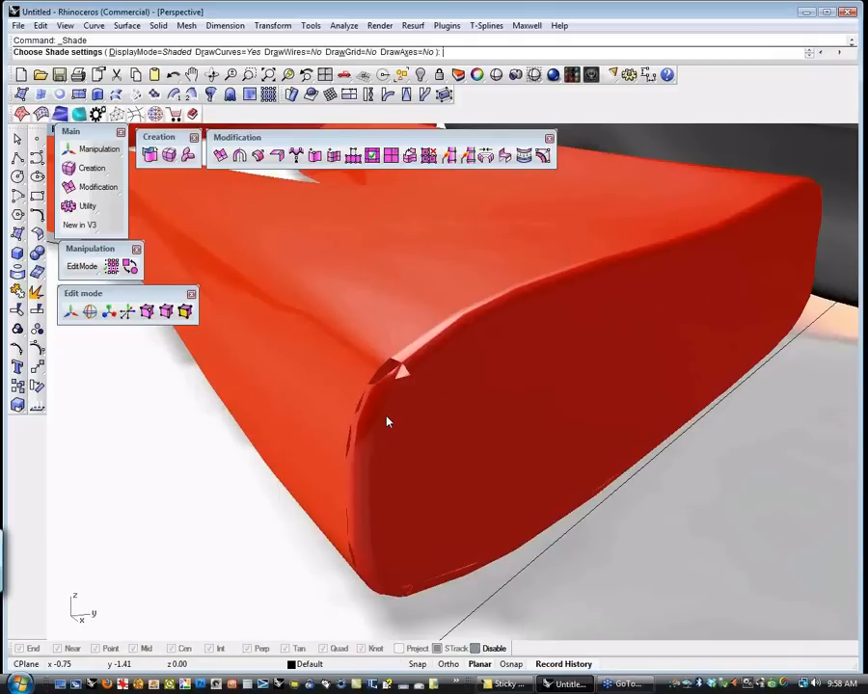
pyautogui.scroll(-5, 387, 422)
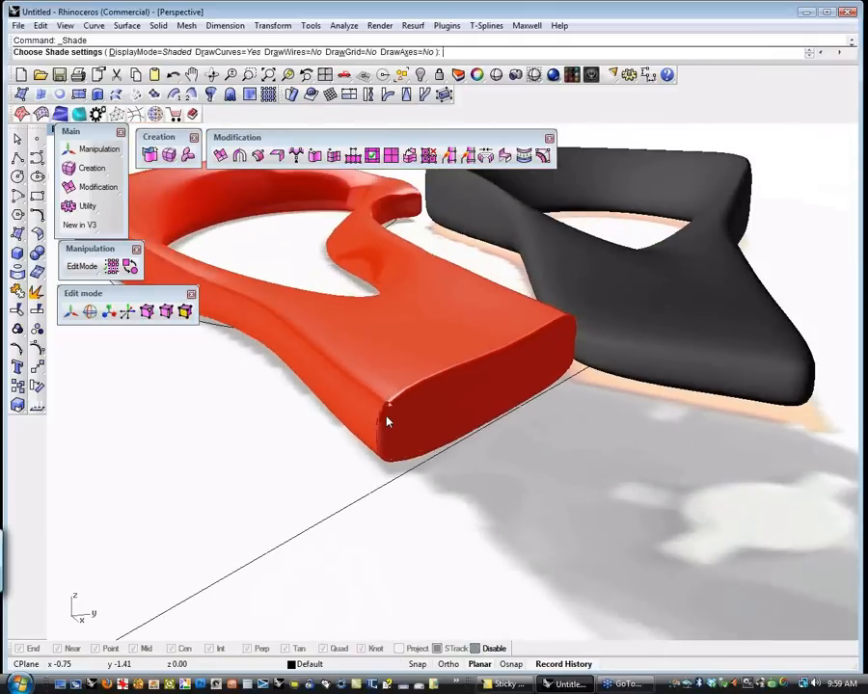
pyautogui.moveTo(341, 389); pyautogui.dragTo(468, 483, button='right')
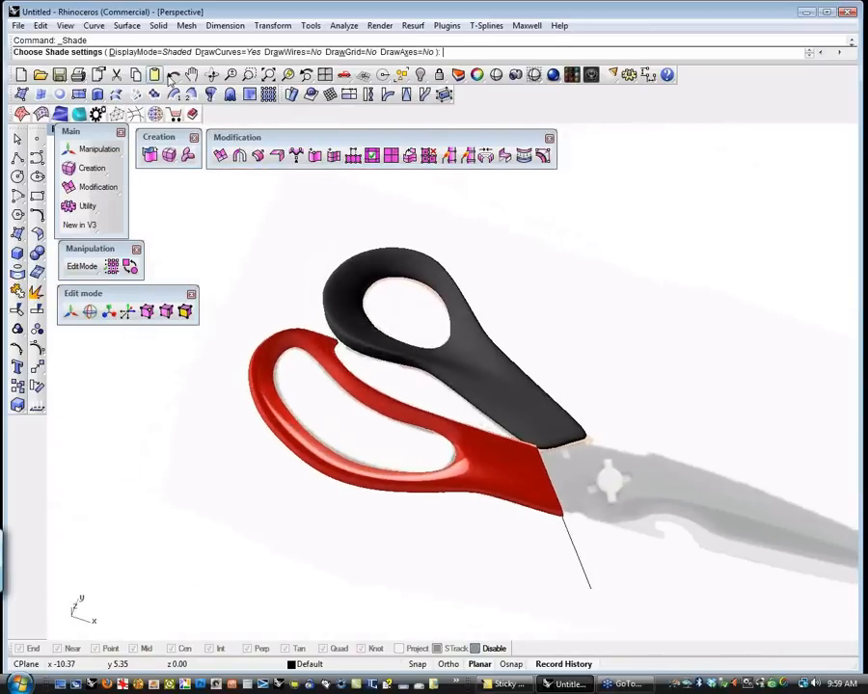
pyautogui.press('Escape')
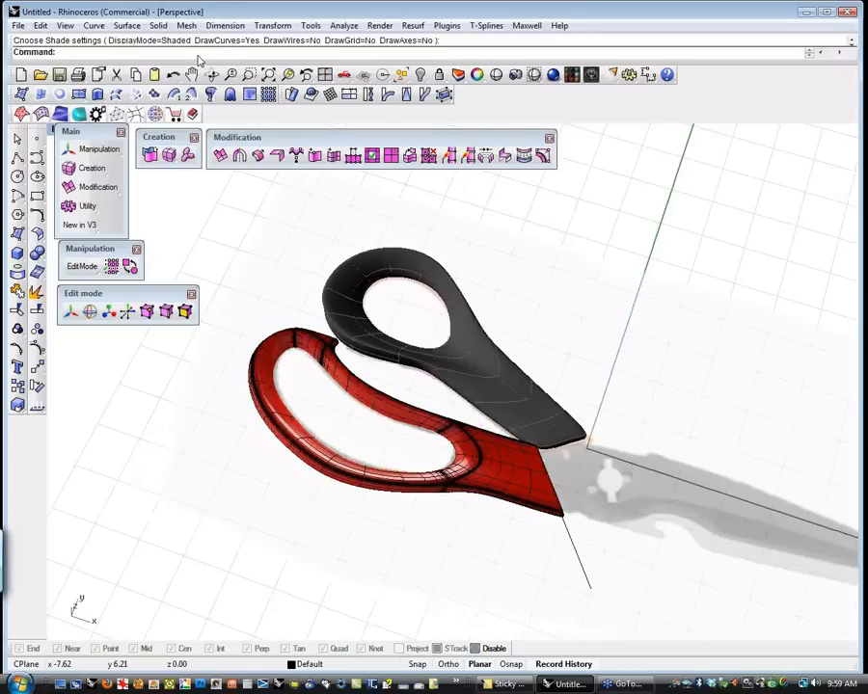
# Unlock the upper scissor handle
pyautogui.write('Unlock')
pyautogui.press('Return')
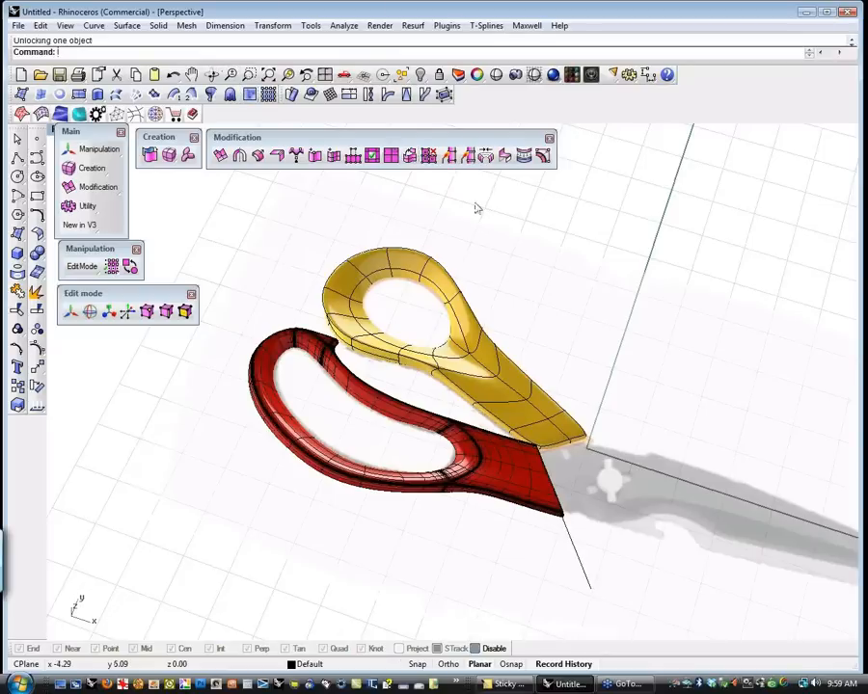
pyautogui.middleClick(549, 273)
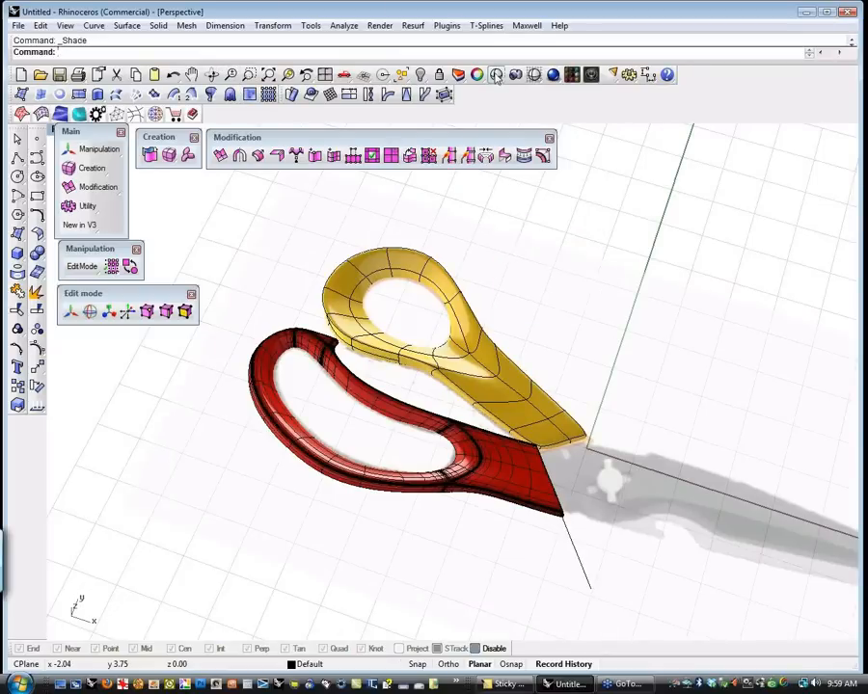
# Examine both handles from above and from the blade end against the scissors reference in a shaded preview
pyautogui.click(548, 268)
pyautogui.moveTo(587, 279); pyautogui.dragTo(554, 309, button='right')
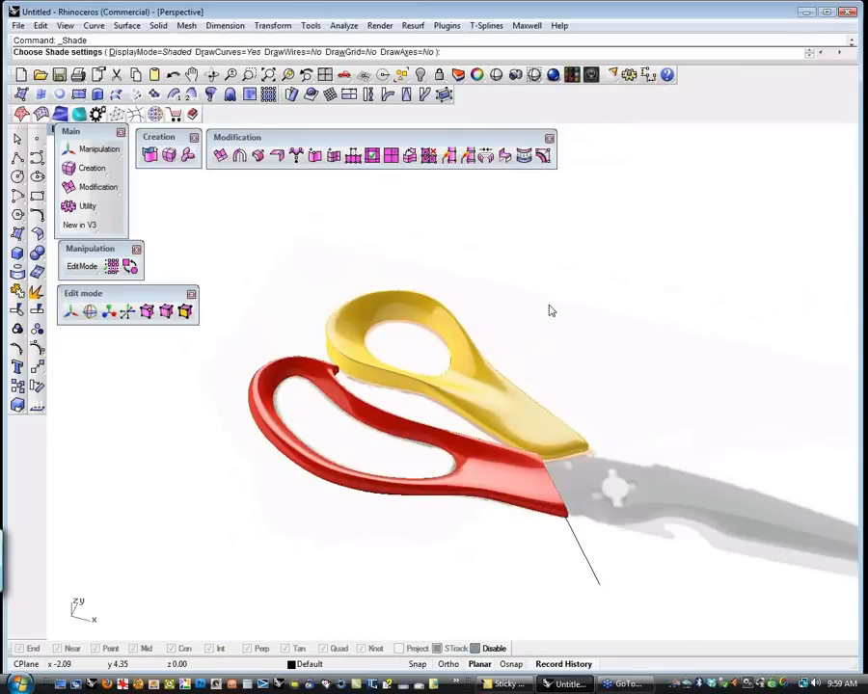
pyautogui.moveTo(566, 306); pyautogui.dragTo(509, 500, button='right')
pyautogui.moveTo(470, 531); pyautogui.dragTo(463, 571, button='right')
pyautogui.scroll(2, 613, 429)
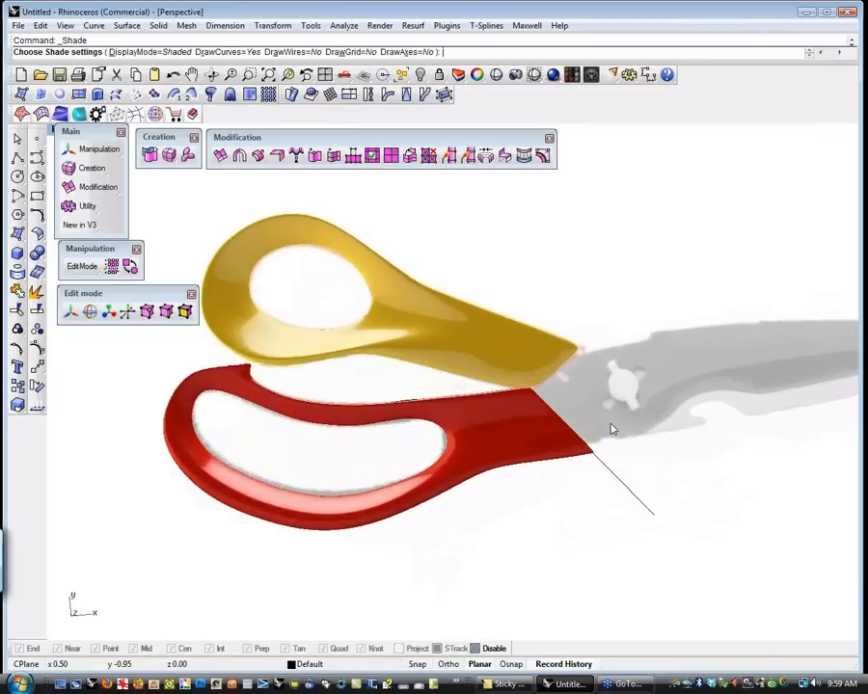
pyautogui.scroll(3, 613, 429)
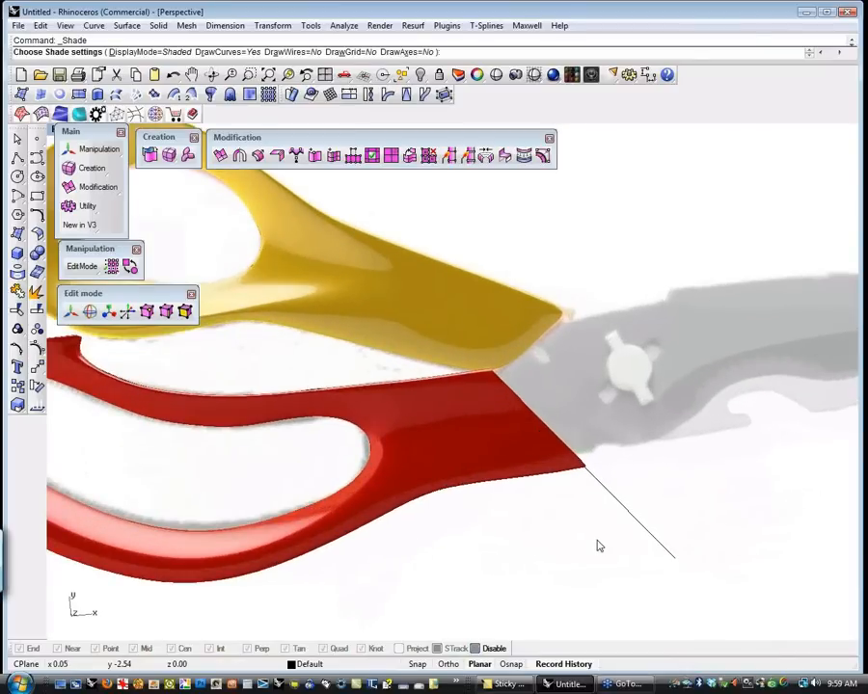
pyautogui.scroll(-1, 544, 532)
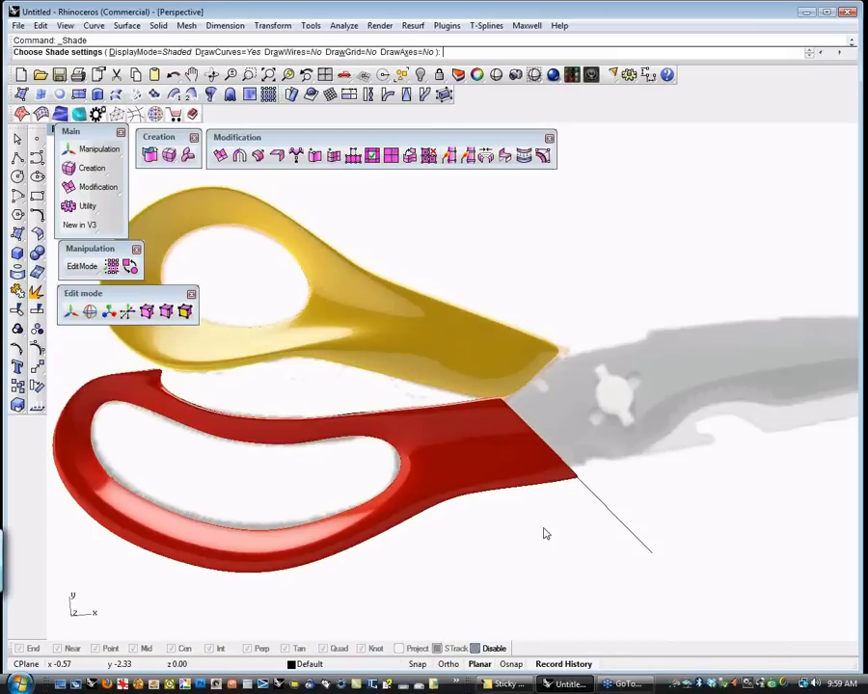
pyautogui.scroll(-1, 544, 533)
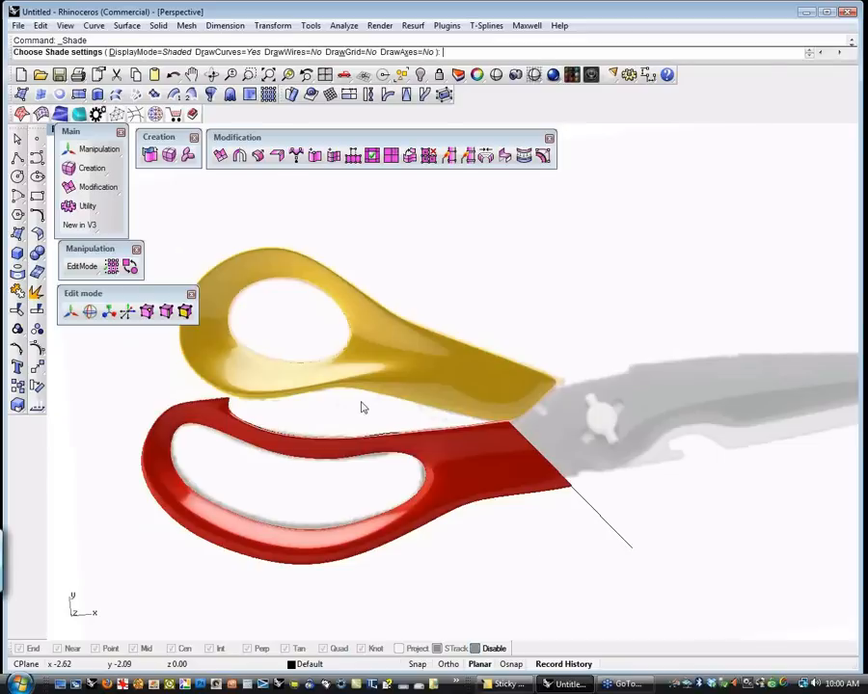
pyautogui.scroll(-1, 482, 515)
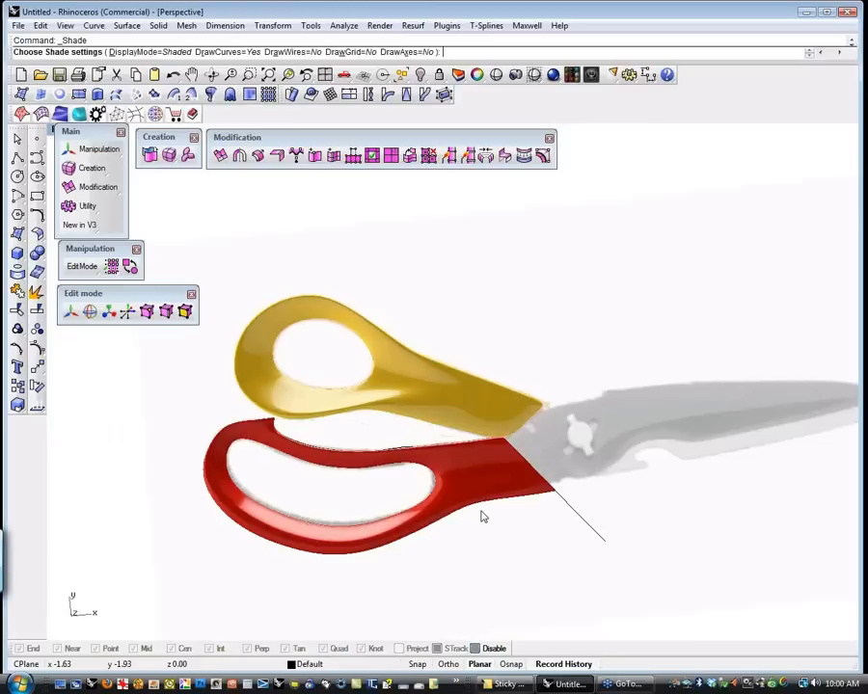
pyautogui.moveTo(542, 554); pyautogui.dragTo(482, 477, button='right')
pyautogui.scroll(2, 457, 470)
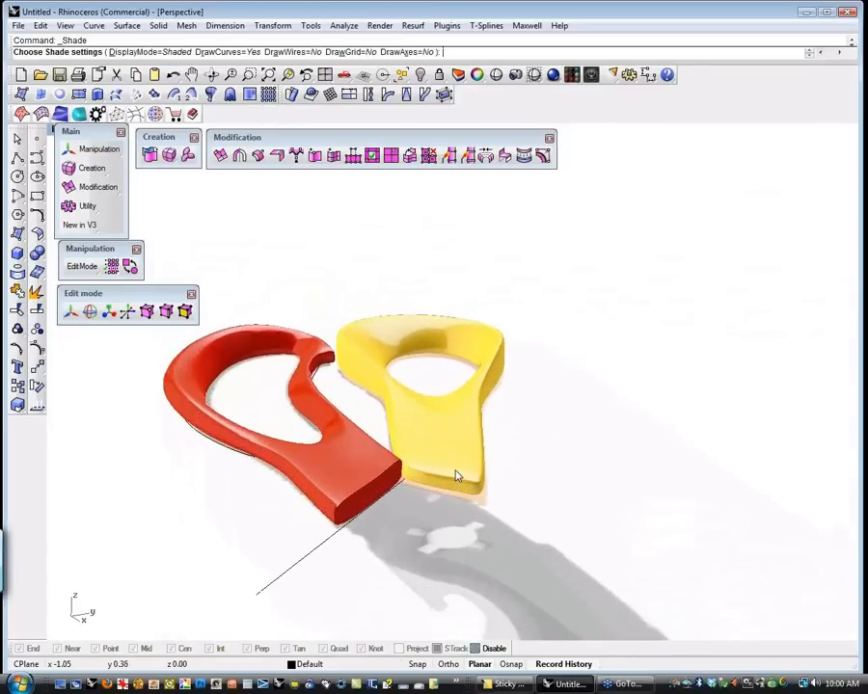
pyautogui.scroll(2, 458, 474)
pyautogui.click(229, 384)
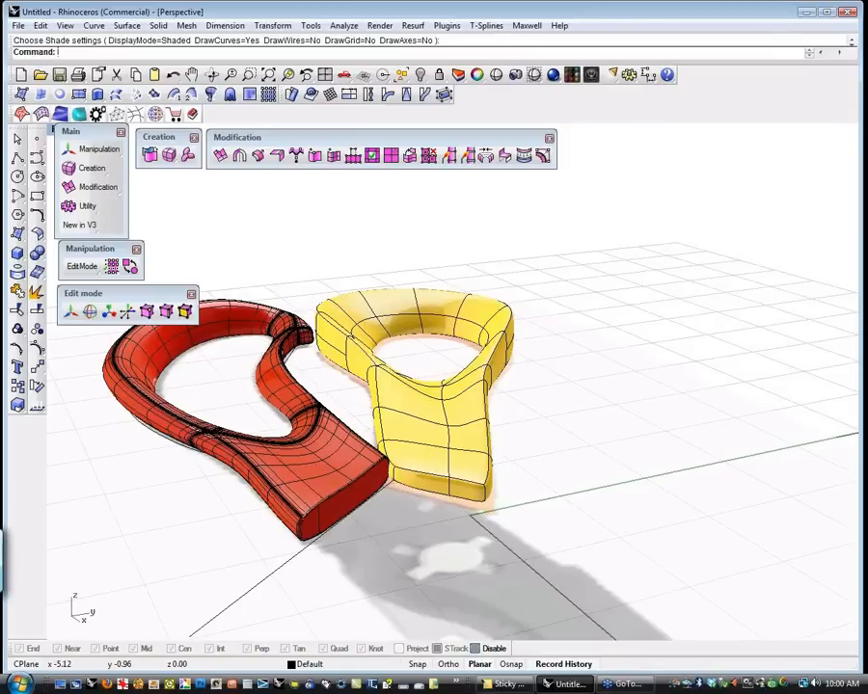
# Show all hidden curves and surfaces again and leave everything unselected
pyautogui.write('v')
pyautogui.press('Return')
pyautogui.hotkey('ctrl', 'a')
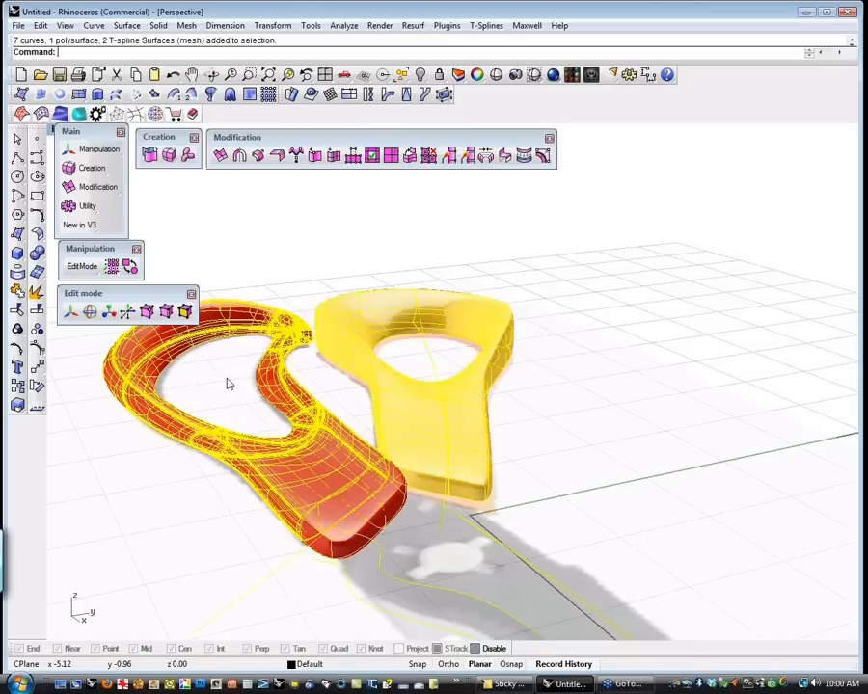
pyautogui.click(221, 522)
# Isolate the untrimmed red T-Splines handle, inspect it from several angles, and undo the hiding of the other objects
pyautogui.click(344, 545)
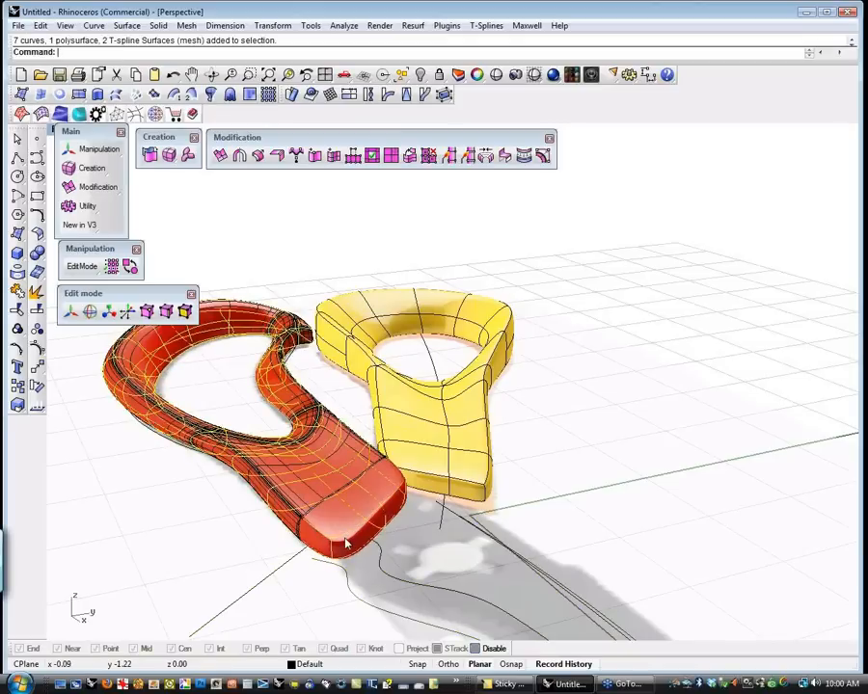
pyautogui.keyDown('shift'); pyautogui.moveTo(271, 540); pyautogui.dragTo(313, 560, button='right'); pyautogui.keyUp('shift')
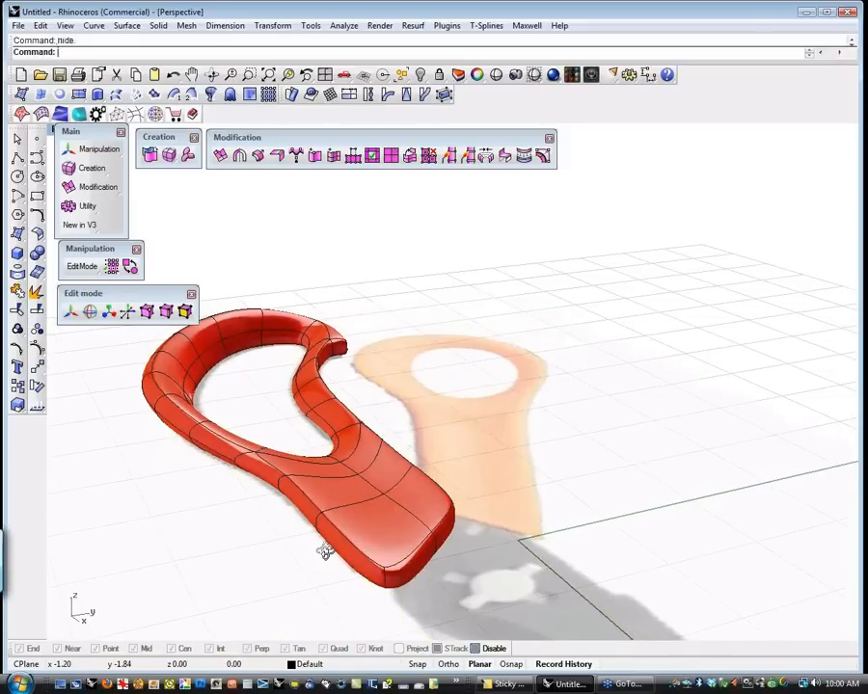
pyautogui.moveTo(325, 552); pyautogui.dragTo(290, 533, button='right')
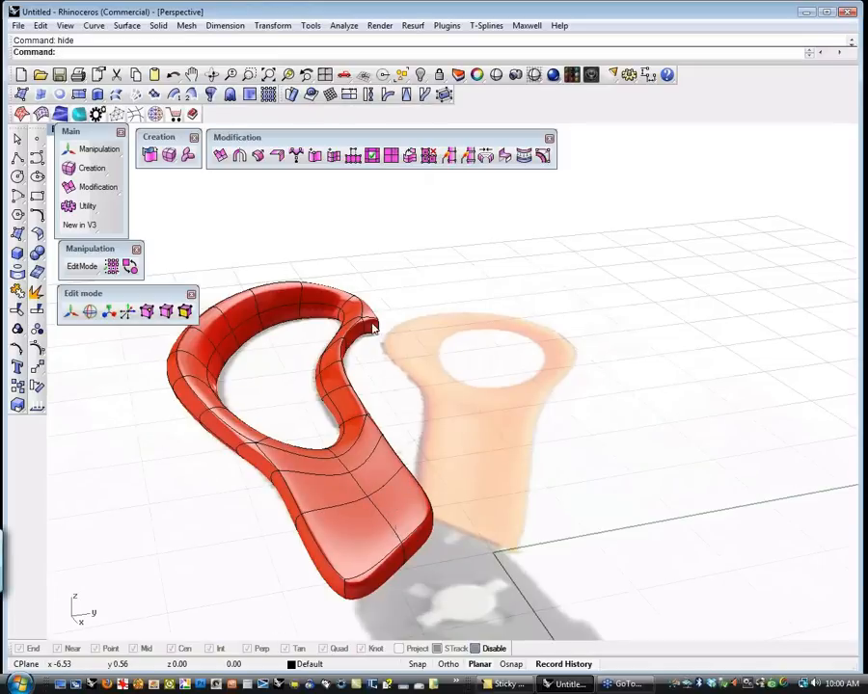
pyautogui.moveTo(275, 518); pyautogui.dragTo(489, 573, button='right')
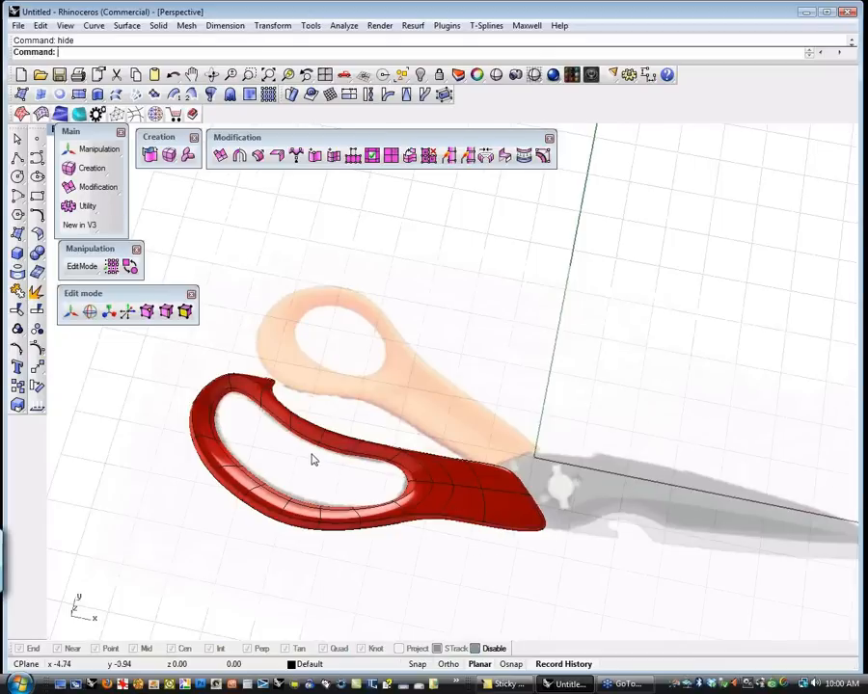
pyautogui.moveTo(470, 573); pyautogui.dragTo(405, 534, button='right')
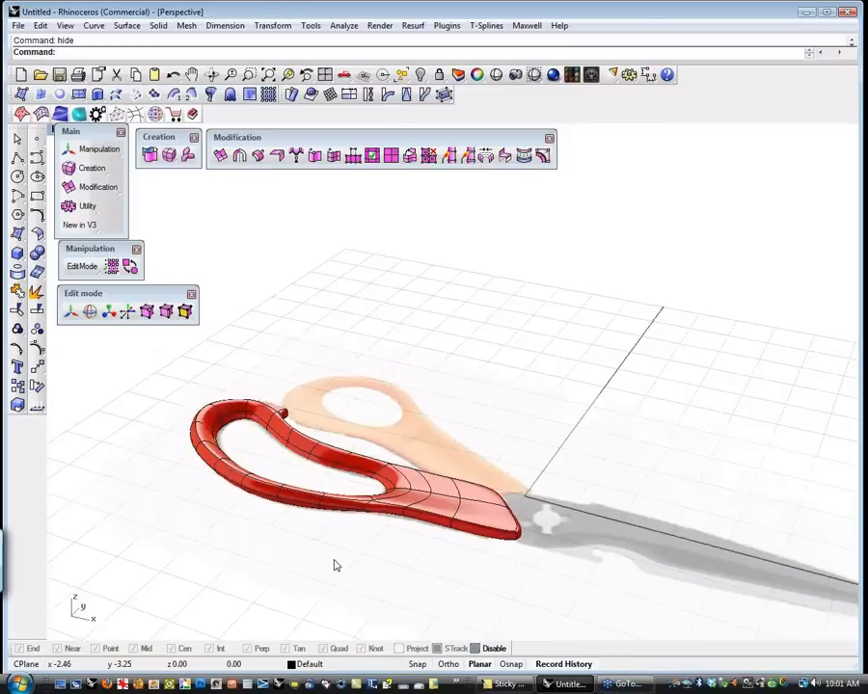
pyautogui.click(627, 685)
pyautogui.click(627, 685)
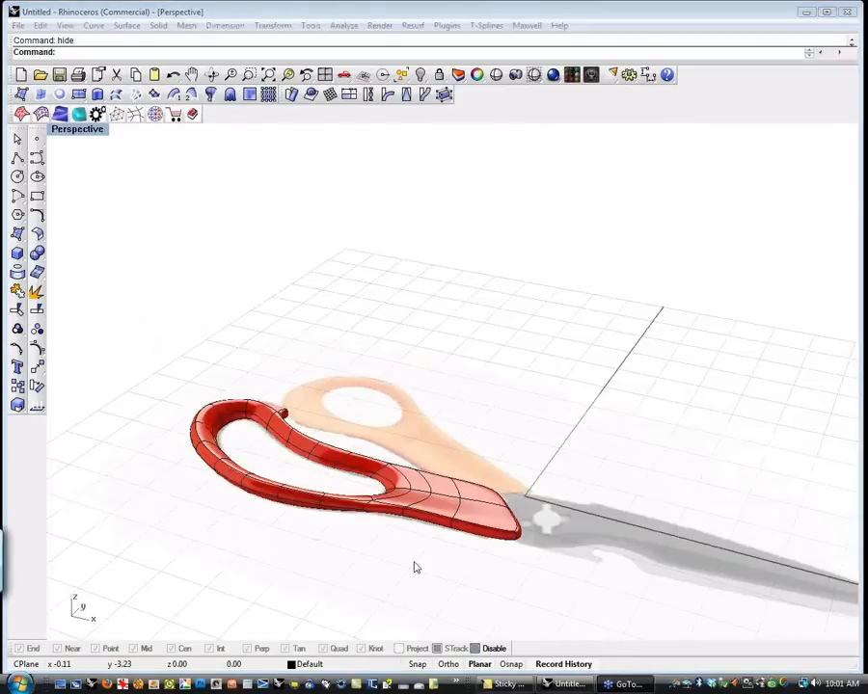
pyautogui.moveTo(565, 413); pyautogui.dragTo(538, 397, button='right')
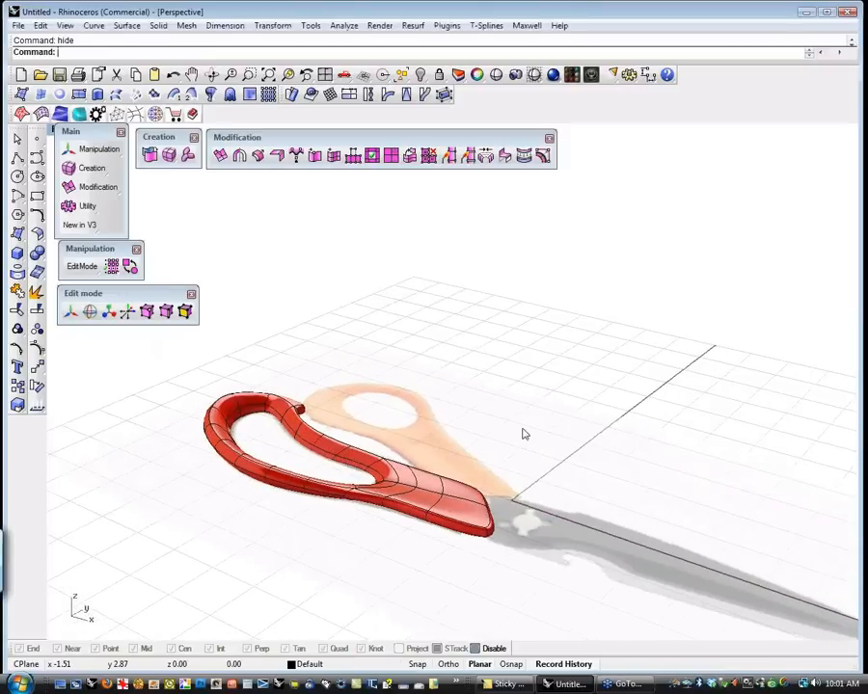
pyautogui.hotkey('ctrl', 'z')
# Hide the trimmed red handle polysurface, leaving the untrimmed T-Splines handle shown
pyautogui.click(508, 419)
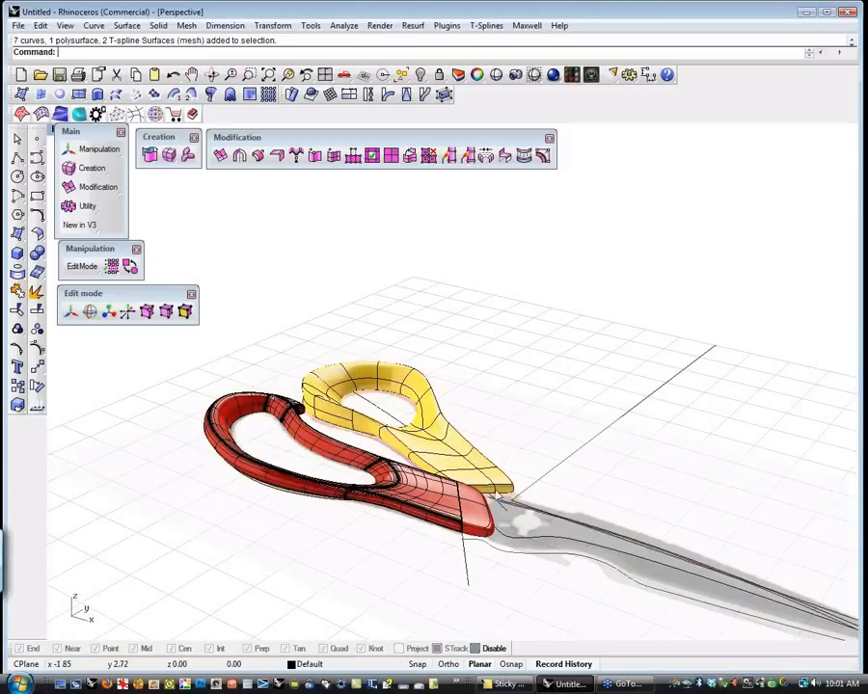
pyautogui.click(445, 525)
pyautogui.click(487, 569)
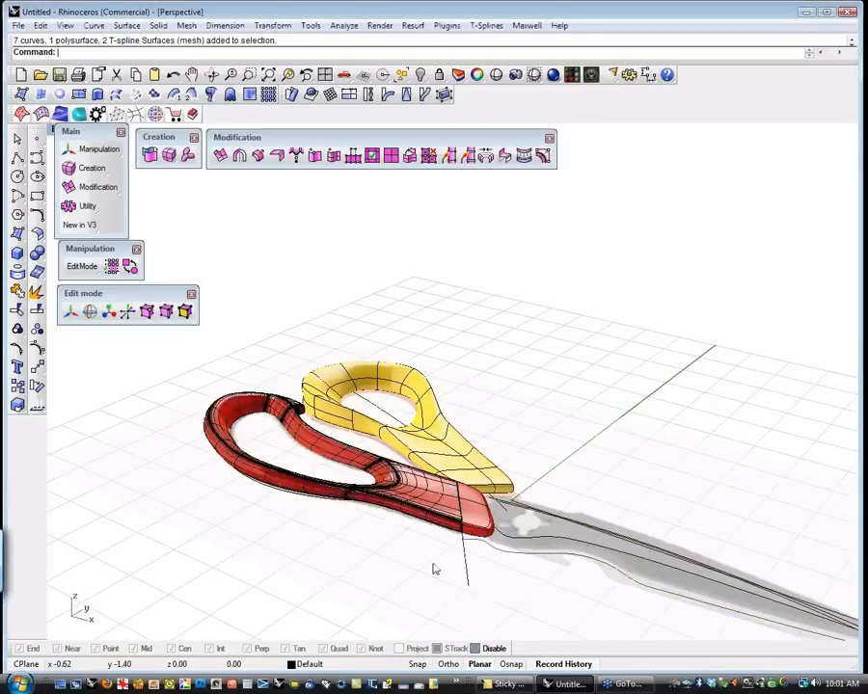
pyautogui.hotkey('ctrl', 'h')
pyautogui.moveTo(324, 502); pyautogui.dragTo(374, 485, button='right')
pyautogui.rightClick(374, 485)
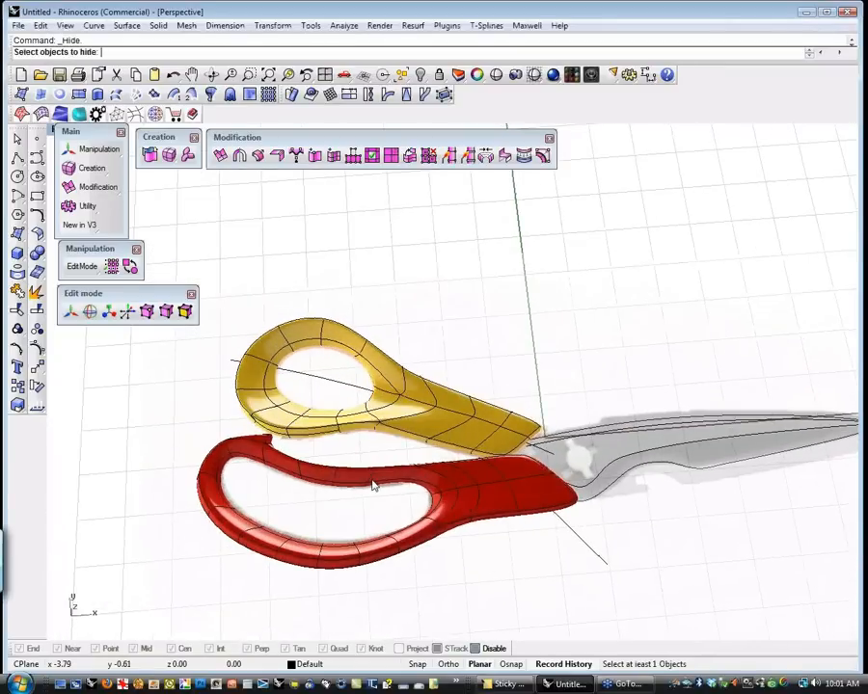
pyautogui.press('Escape')
# In the Top view, draw a single-segment polyline 1 unit long diagonally across the upper handle's finger opening
pyautogui.write('t')
pyautogui.press('Return')
pyautogui.keyDown('shift'); pyautogui.moveTo(358, 479); pyautogui.dragTo(476, 521, button='right'); pyautogui.keyUp('shift')
pyautogui.write('t')
pyautogui.press('Return')
pyautogui.scroll(4, 392, 356)
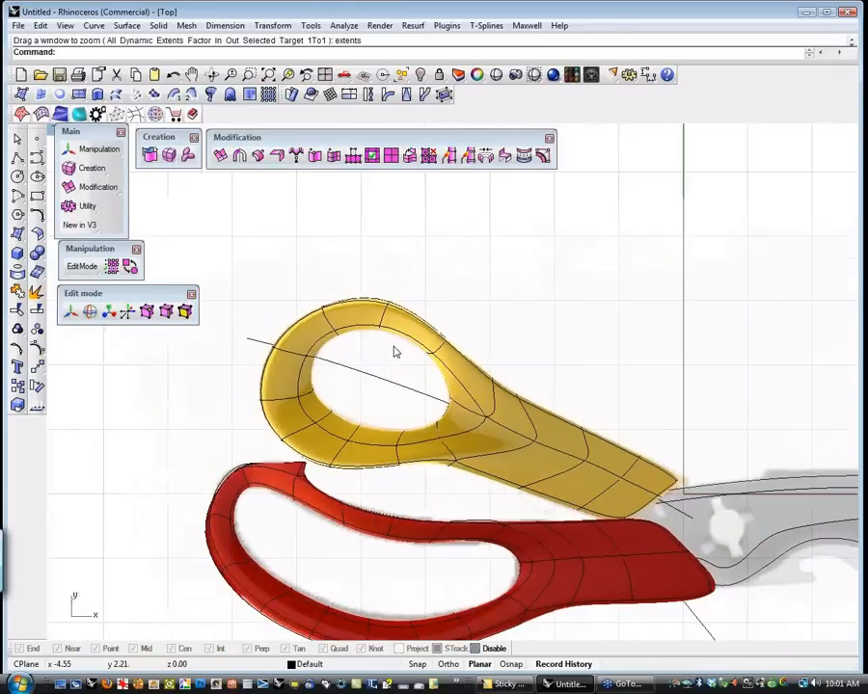
pyautogui.click(17, 157)
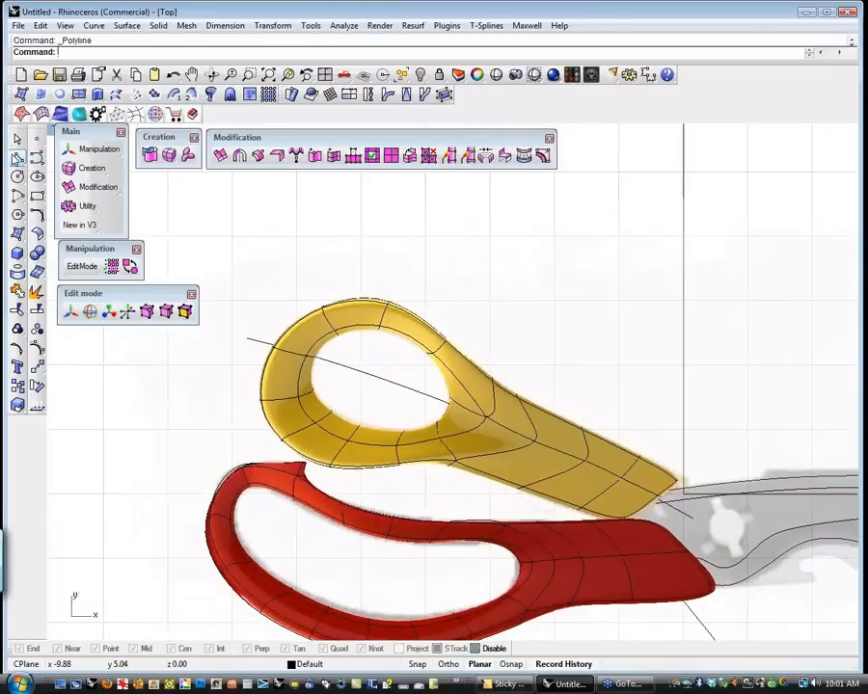
pyautogui.click(362, 419)
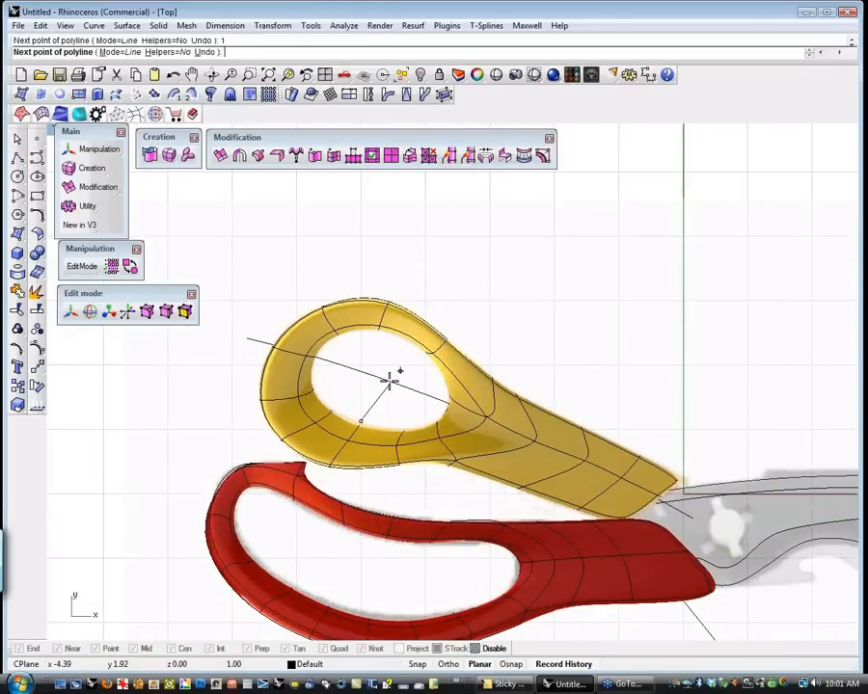
pyautogui.click(389, 365)
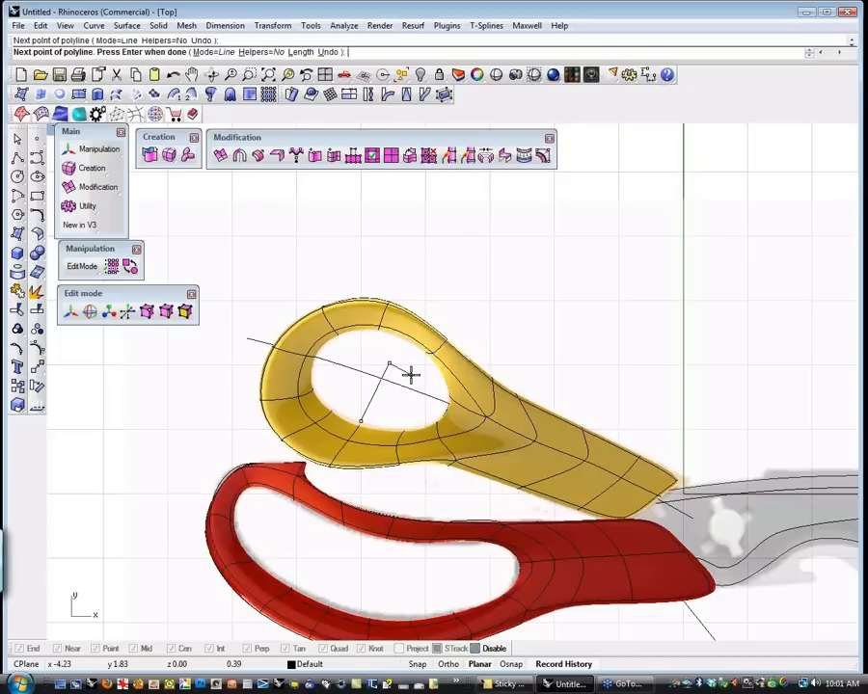
pyautogui.press('Return')
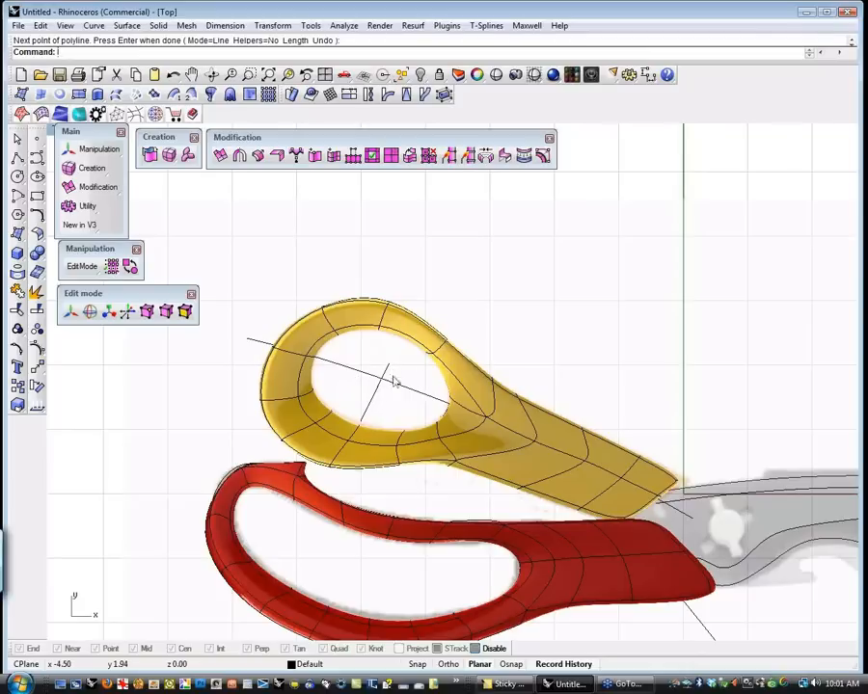
pyautogui.scroll(-1, 398, 417)
pyautogui.scroll(-1, 398, 417)
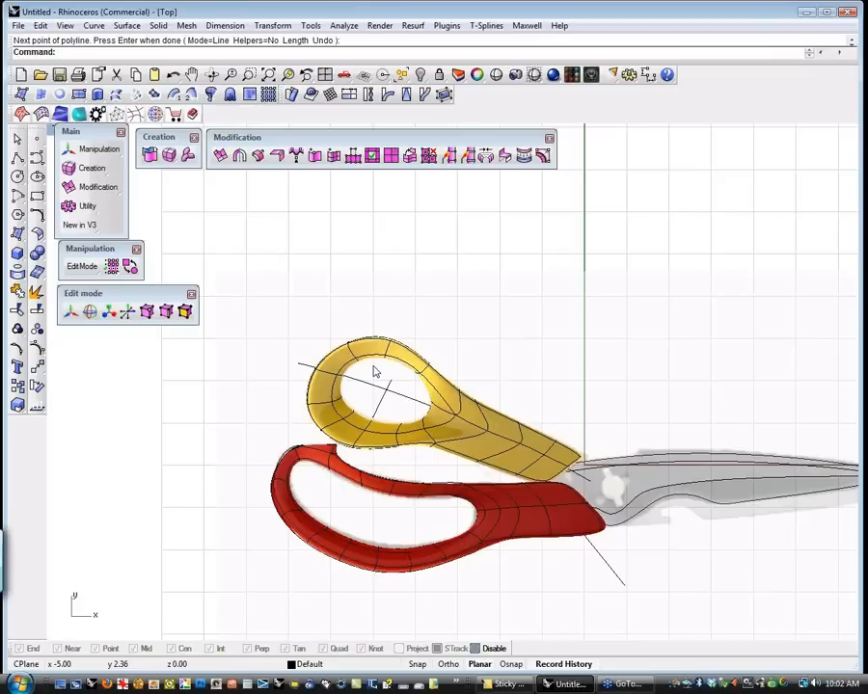
pyautogui.moveTo(405, 429); pyautogui.dragTo(363, 406, button='right')
pyautogui.scroll(5, 362, 406)
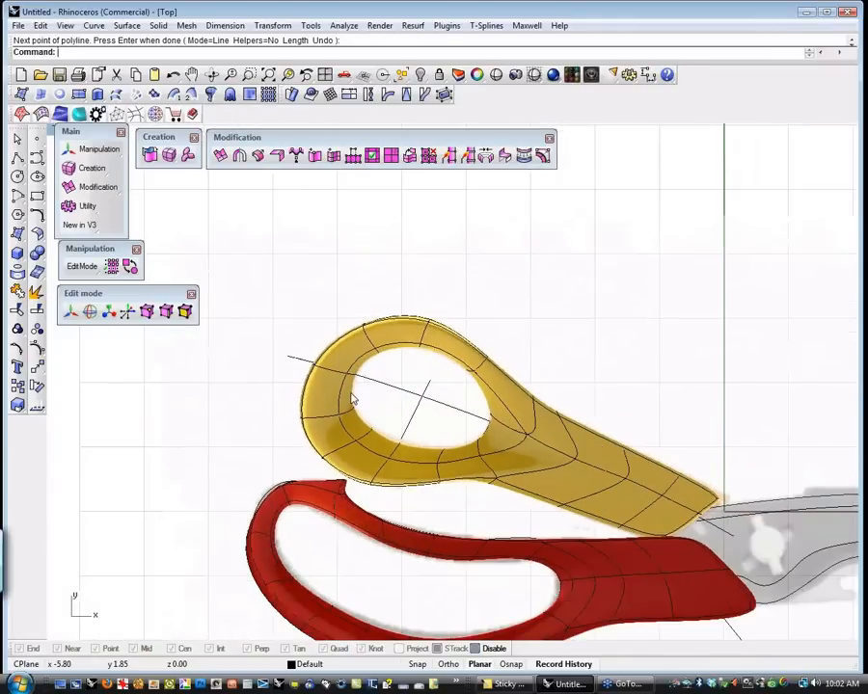
pyautogui.scroll(-1, 353, 398)
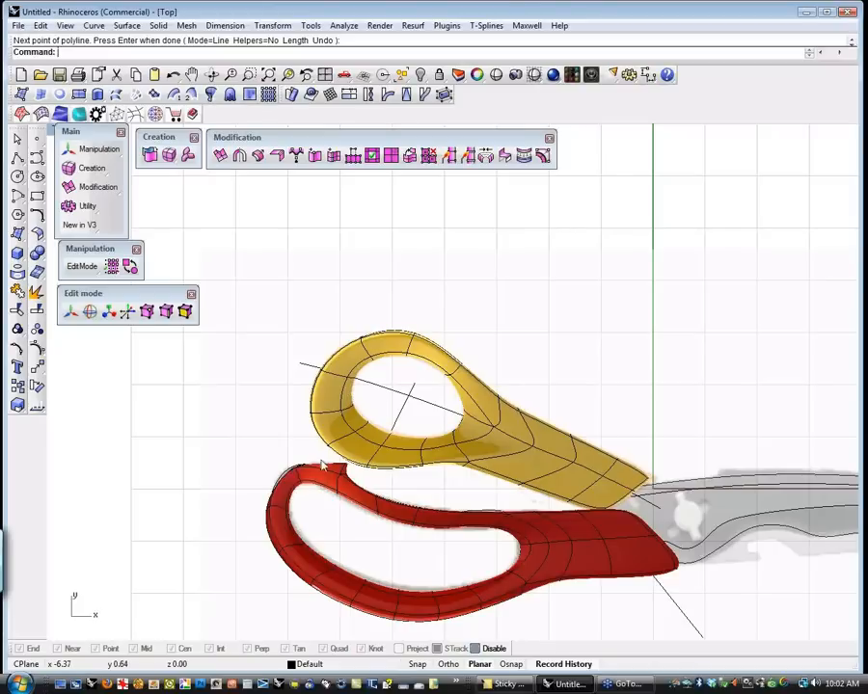
# Select the two T-Splines vertices at the upper-left bend of the red handle's loop and clear the selection
pyautogui.write('a')
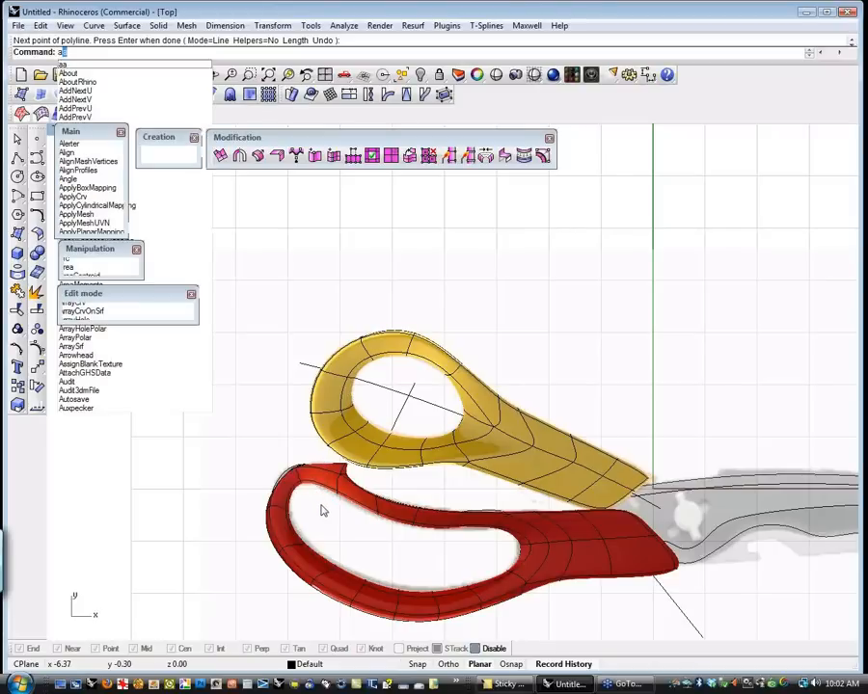
pyautogui.press('BackSpace')
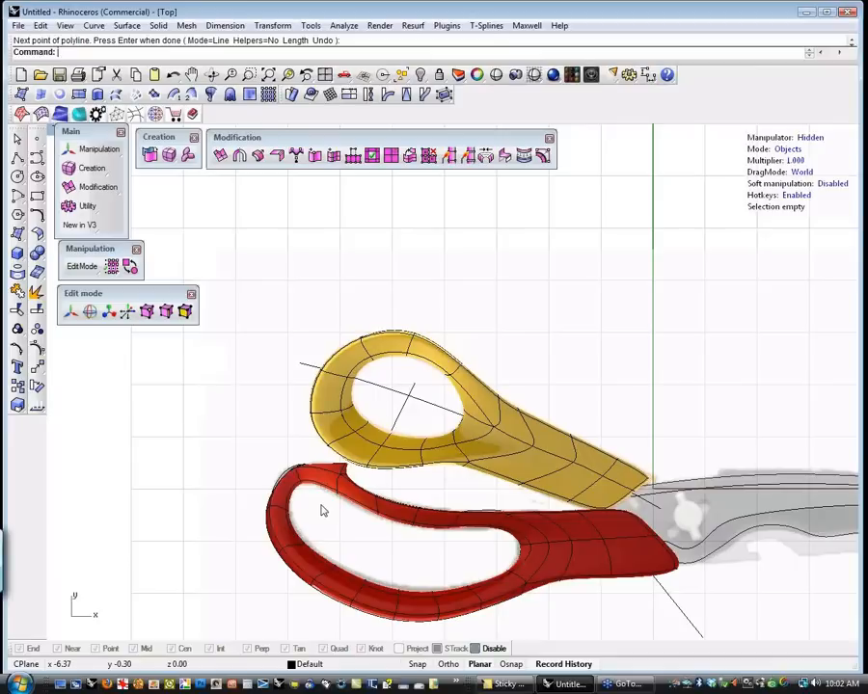
pyautogui.moveTo(282, 447); pyautogui.dragTo(304, 475)
pyautogui.press('w')
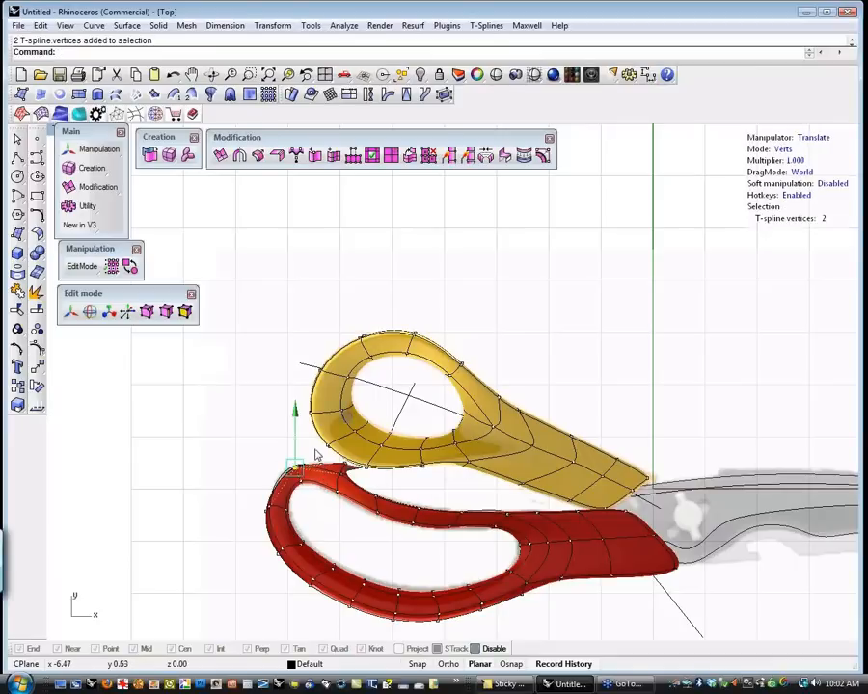
pyautogui.press('Delete')
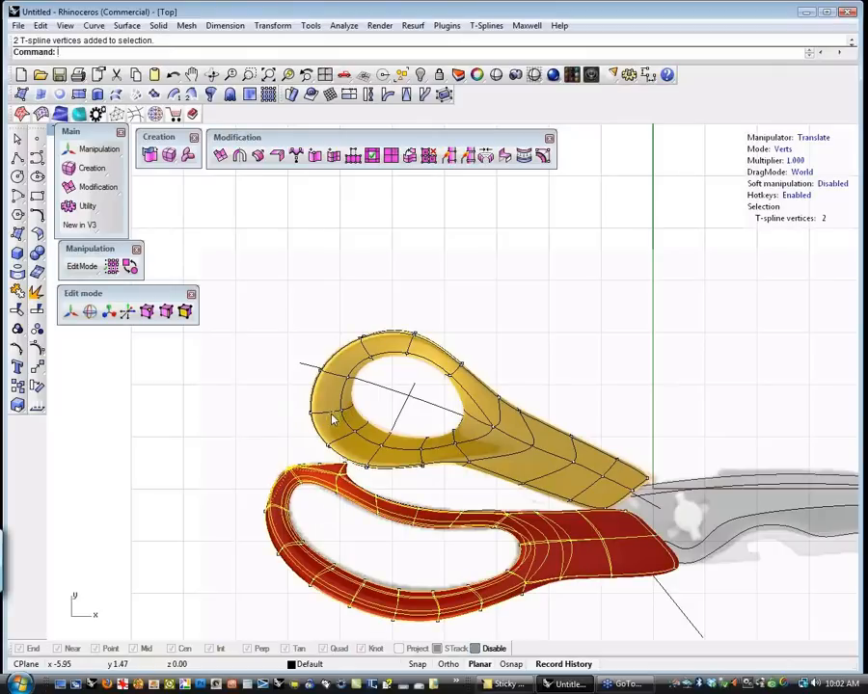
pyautogui.click(237, 462)
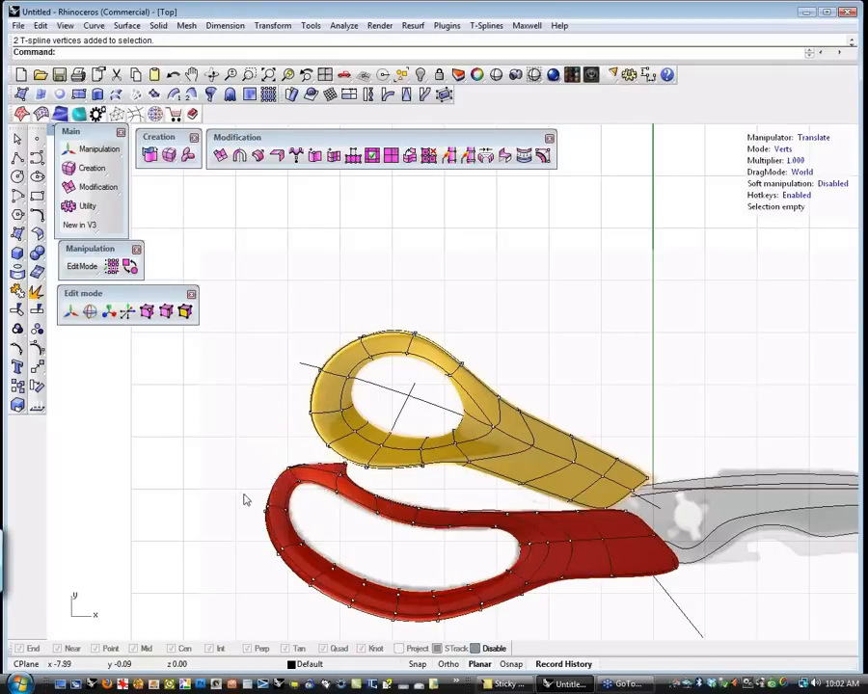
# Examine both handles and the blade outlines in the Top view and from several angles in the Perspective view
pyautogui.moveTo(250, 461); pyautogui.dragTo(213, 434, button='right')
pyautogui.scroll(-3, 228, 426)
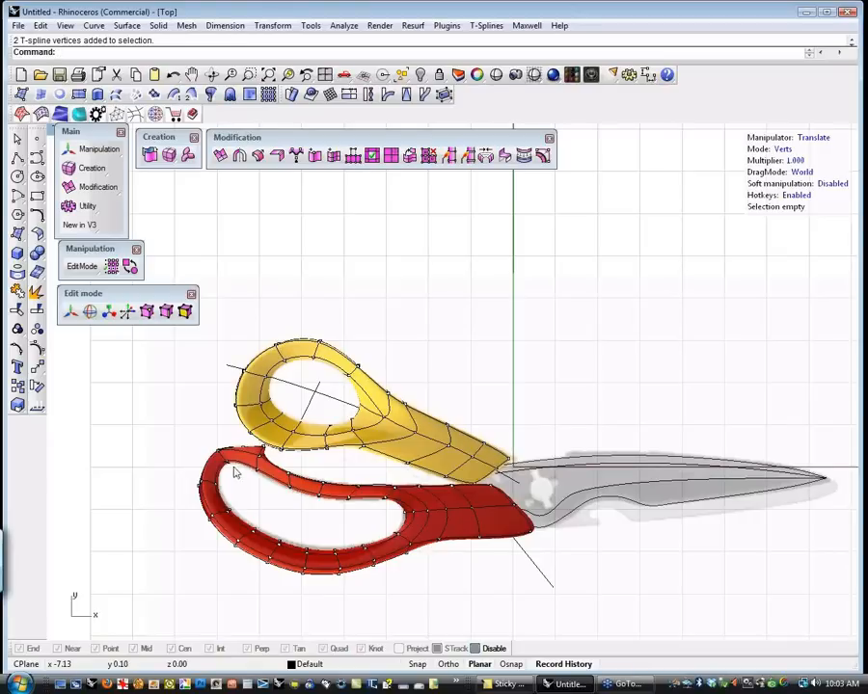
pyautogui.moveTo(345, 517); pyautogui.dragTo(333, 496, button='right')
pyautogui.hotkey('ctrl', 'F4')
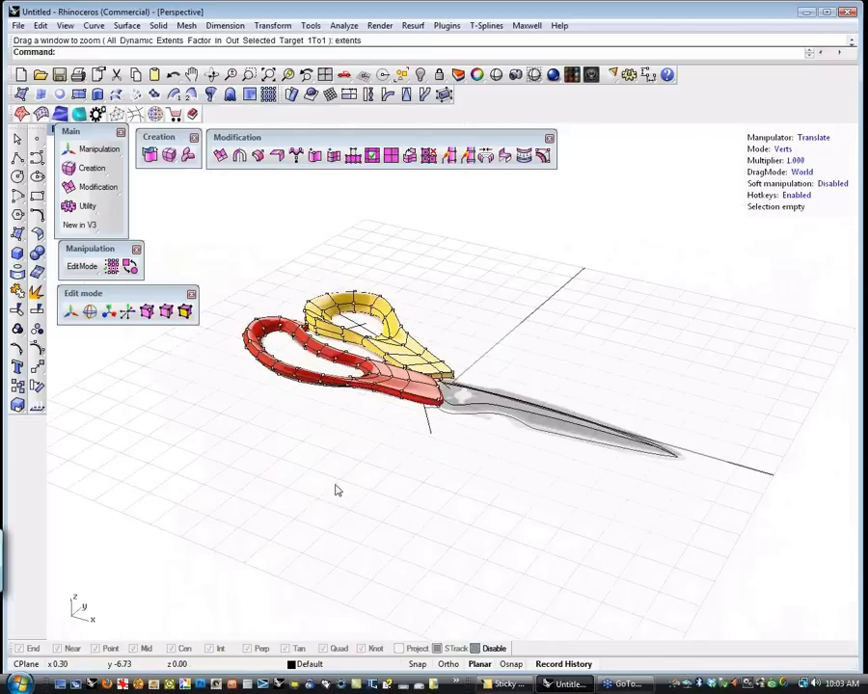
pyautogui.scroll(5, 313, 282)
pyautogui.moveTo(313, 282); pyautogui.dragTo(702, 469, button='right')
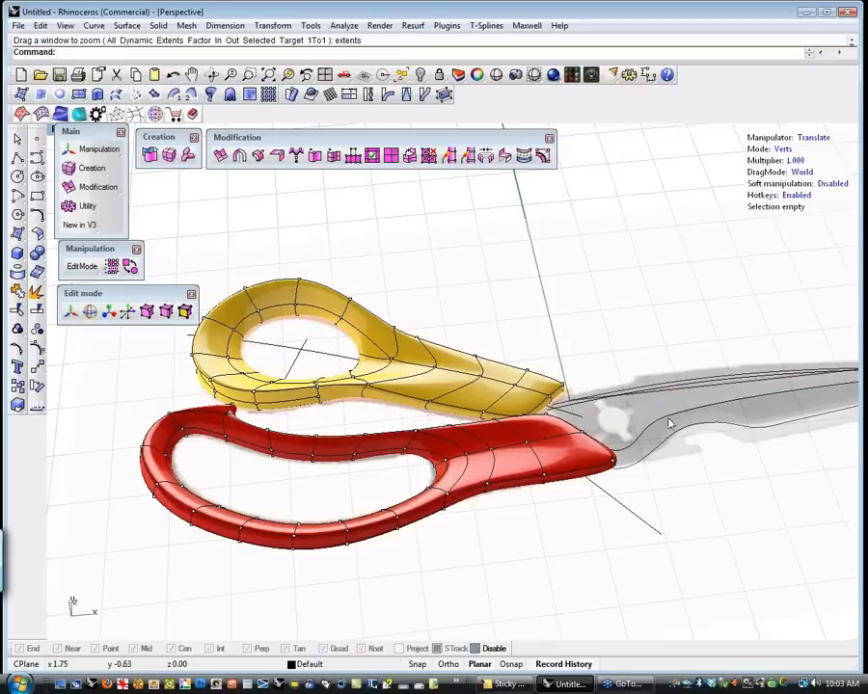
pyautogui.scroll(-1, 600, 349)
pyautogui.moveTo(601, 352); pyautogui.dragTo(655, 471, button='right')
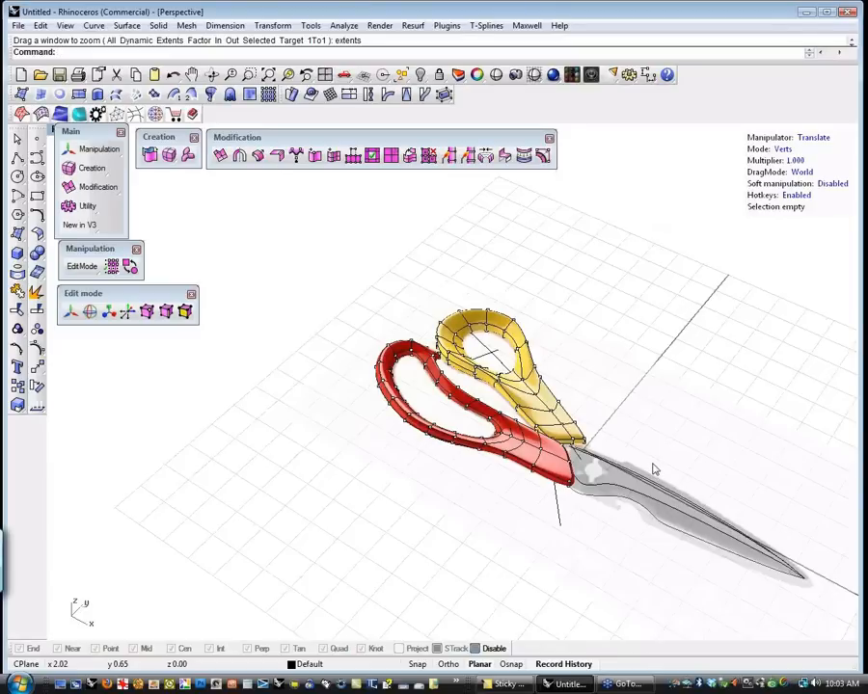
pyautogui.moveTo(463, 460); pyautogui.dragTo(617, 394, button='right')
pyautogui.scroll(3, 626, 380)
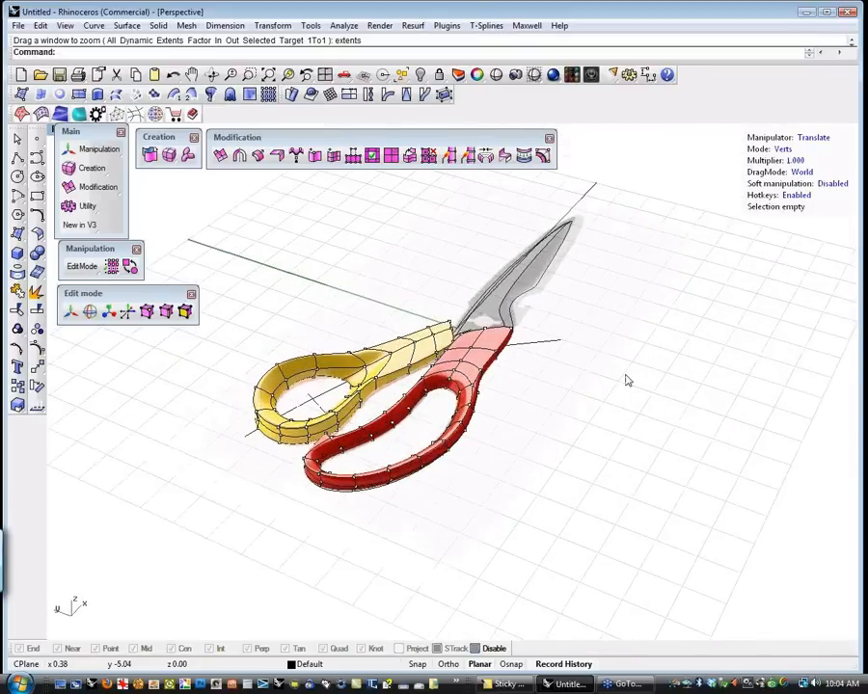
pyautogui.click(862, 36)
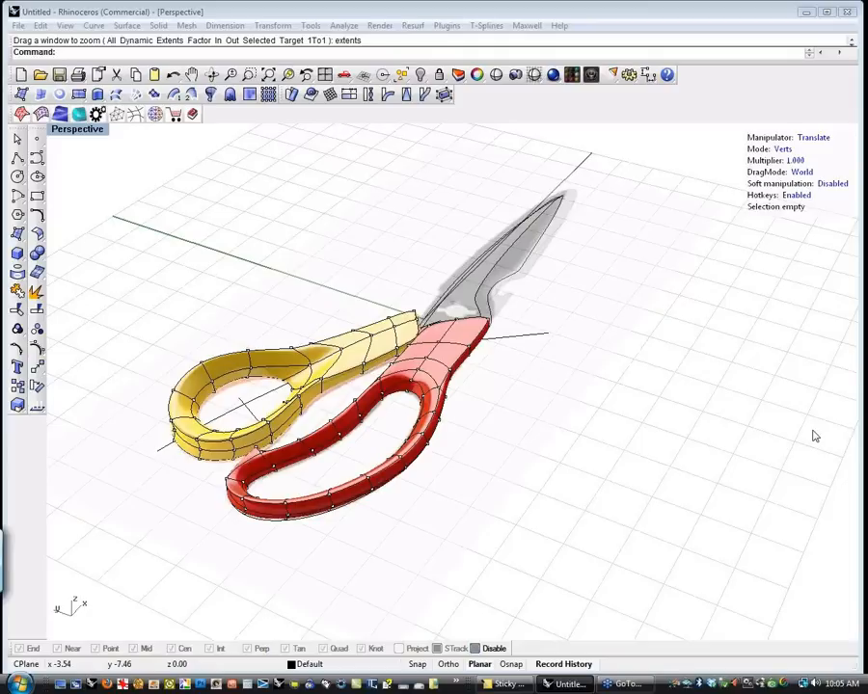
# Create a large smooth T-Splines sphere behind the scissors with 4 vertical faces, 8 around faces and no symmetry
pyautogui.click(536, 446)
pyautogui.moveTo(536, 446)
pyautogui.keyDown('shift'); pyautogui.mouseDown(button='right')
pyautogui.moveTo(513, 466)
pyautogui.moveTo(502, 516)
pyautogui.moveTo(479, 541)
pyautogui.moveTo(519, 524)
pyautogui.moveTo(510, 480)
pyautogui.mouseUp(button='right'); pyautogui.keyUp('shift')
pyautogui.moveTo(390, 397)
pyautogui.keyDown('shift'); pyautogui.mouseDown(button='right')
pyautogui.moveTo(384, 415)
pyautogui.moveTo(394, 382)
pyautogui.moveTo(402, 388)
pyautogui.mouseUp(button='right'); pyautogui.keyUp('shift')
pyautogui.click(174, 163)
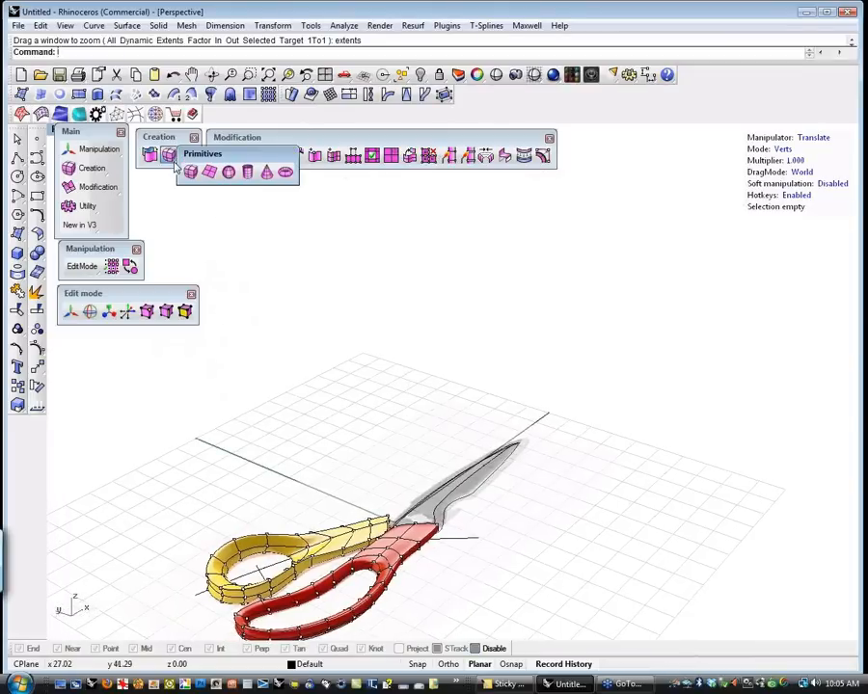
pyautogui.click(227, 172)
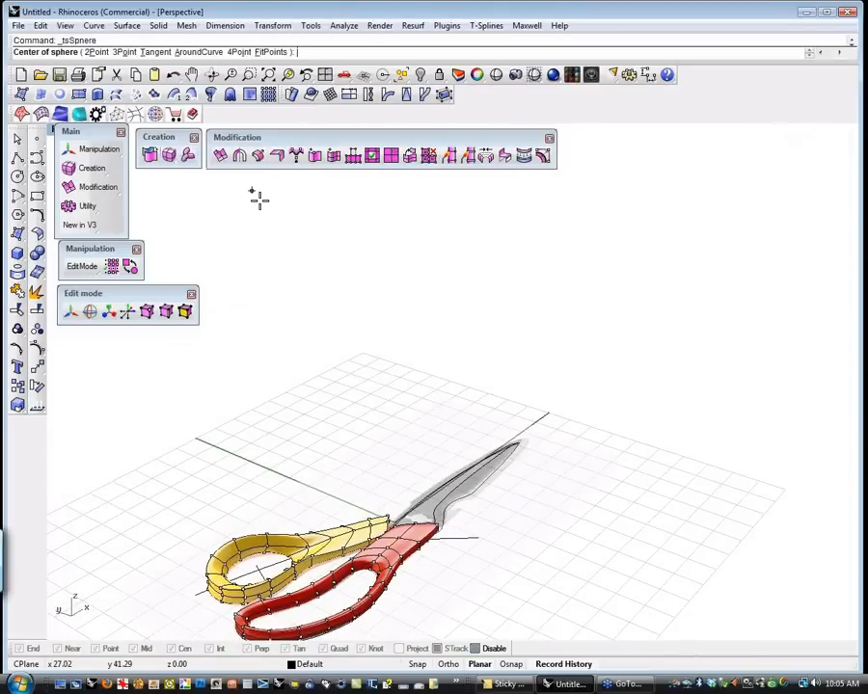
pyautogui.click(354, 363)
pyautogui.click(490, 363)
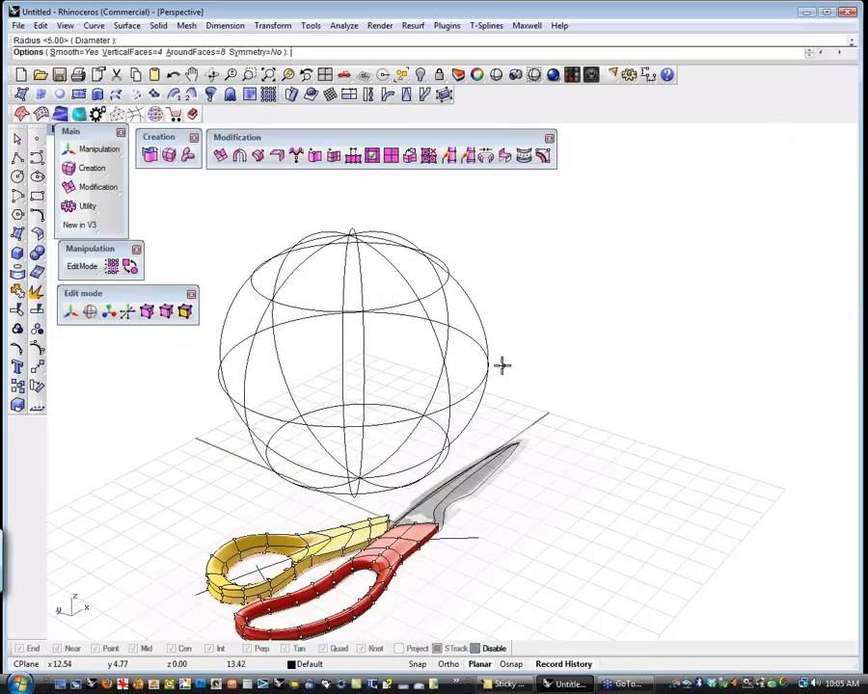
pyautogui.keyDown('shift'); pyautogui.moveTo(514, 347); pyautogui.dragTo(512, 327, button='right'); pyautogui.keyUp('shift')
pyautogui.press('Return')
pyautogui.moveTo(509, 357); pyautogui.dragTo(486, 376, button='right')
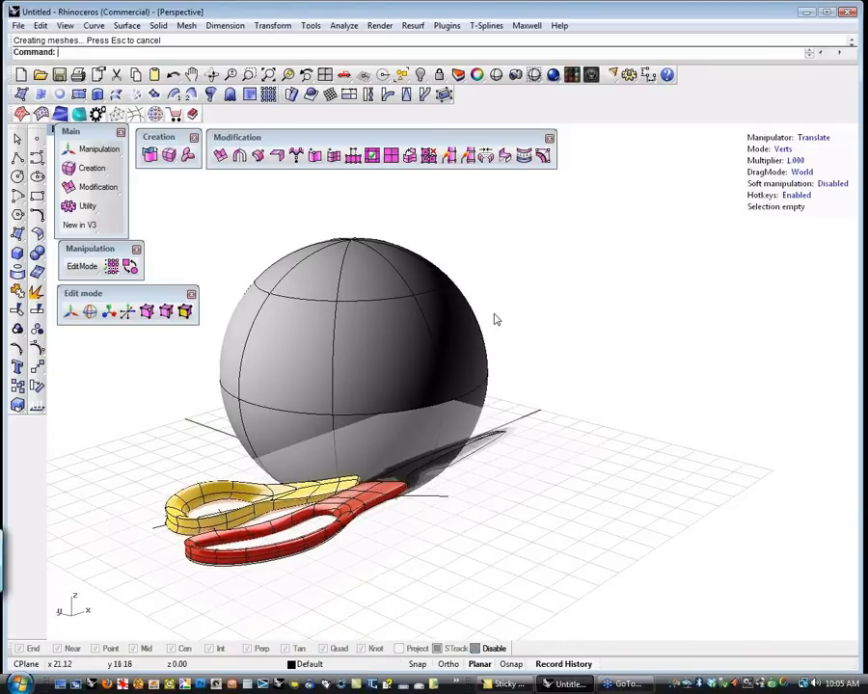
# Delete all faces in the lower half of the sphere in face mode, leaving an open dome
pyautogui.keyDown('shift'); pyautogui.moveTo(518, 298); pyautogui.dragTo(504, 303, button='right'); pyautogui.keyUp('shift')
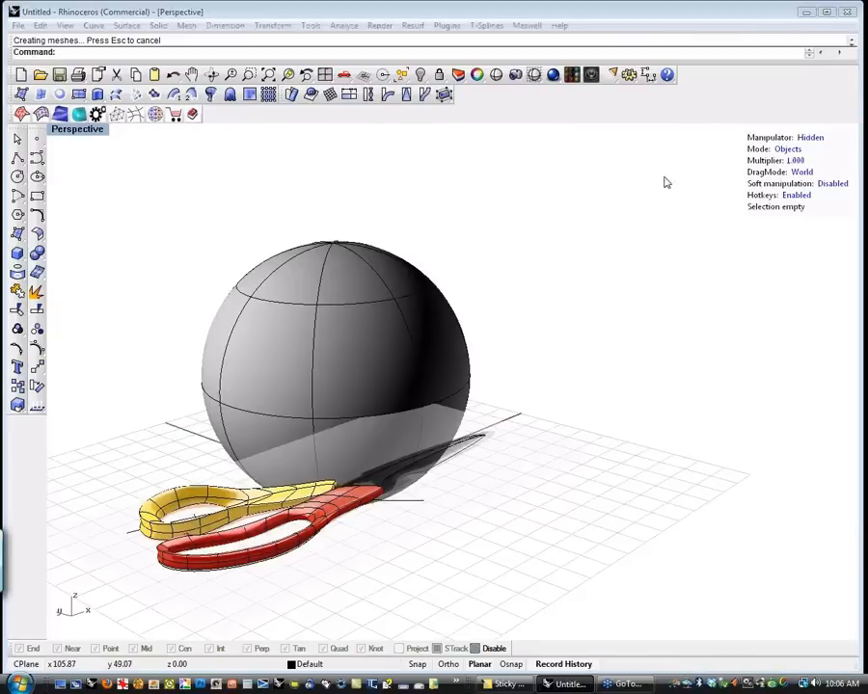
pyautogui.click(380, 312)
pyautogui.press('d')
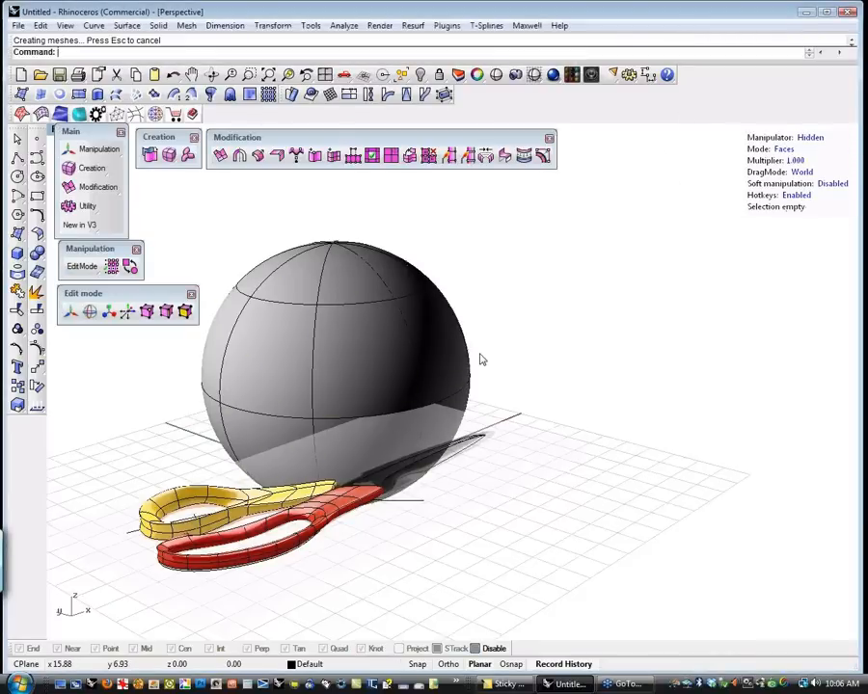
pyautogui.moveTo(465, 405); pyautogui.dragTo(430, 345, button='right')
pyautogui.moveTo(523, 601); pyautogui.dragTo(247, 553)
pyautogui.press('Delete')
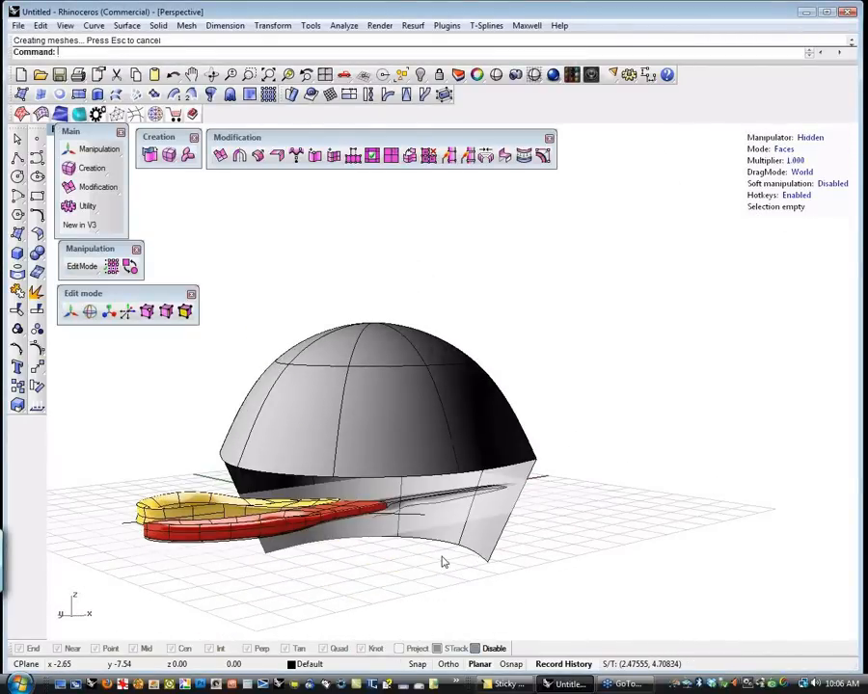
pyautogui.moveTo(516, 588); pyautogui.dragTo(390, 530)
pyautogui.press('Delete')
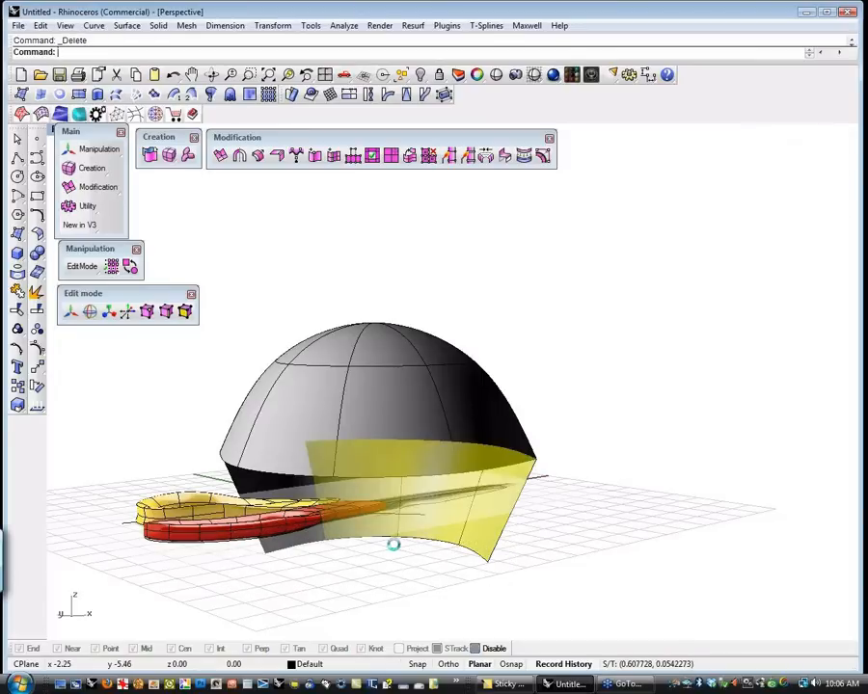
pyautogui.moveTo(345, 567); pyautogui.dragTo(246, 557)
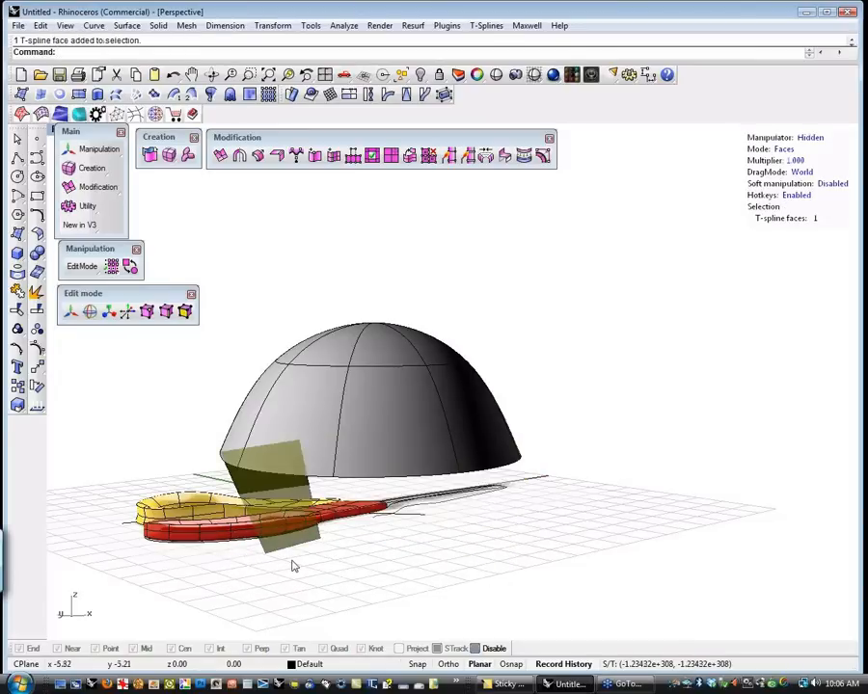
pyautogui.press('Delete')
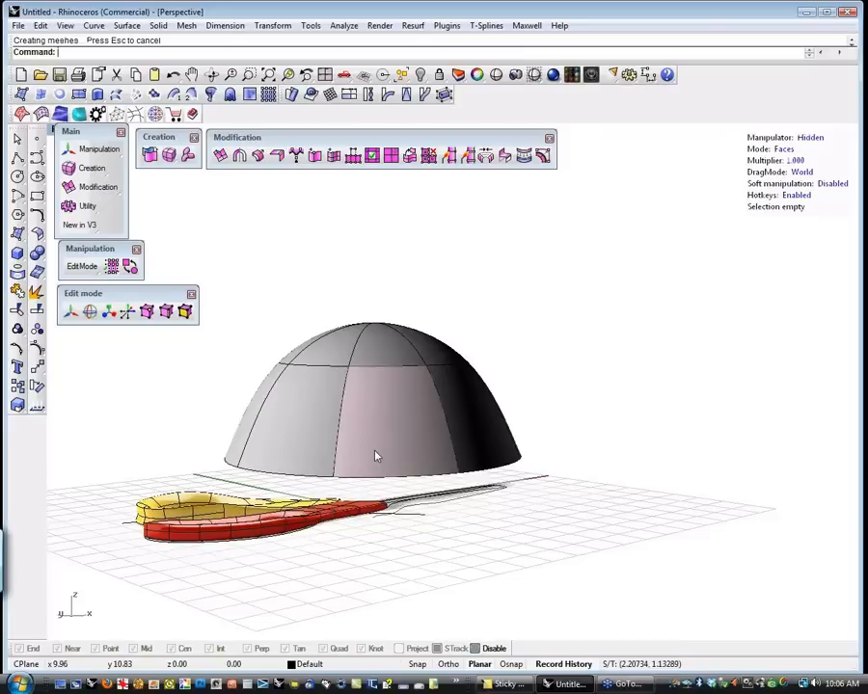
# Hide everything except the dome and turn off the image layer
pyautogui.click(374, 415)
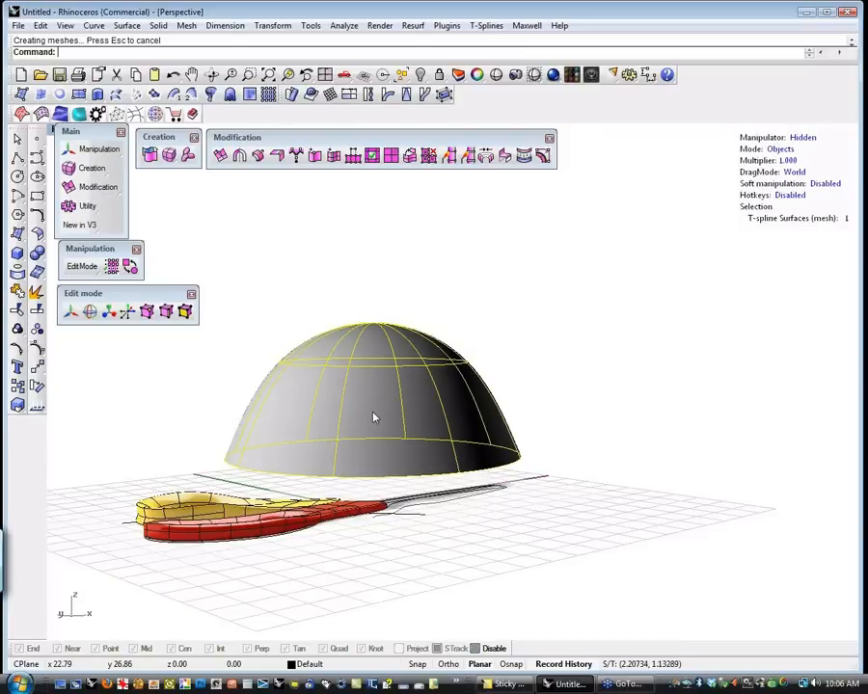
pyautogui.write('hide')
pyautogui.press('Return')
pyautogui.moveTo(445, 451); pyautogui.dragTo(403, 483, button='right')
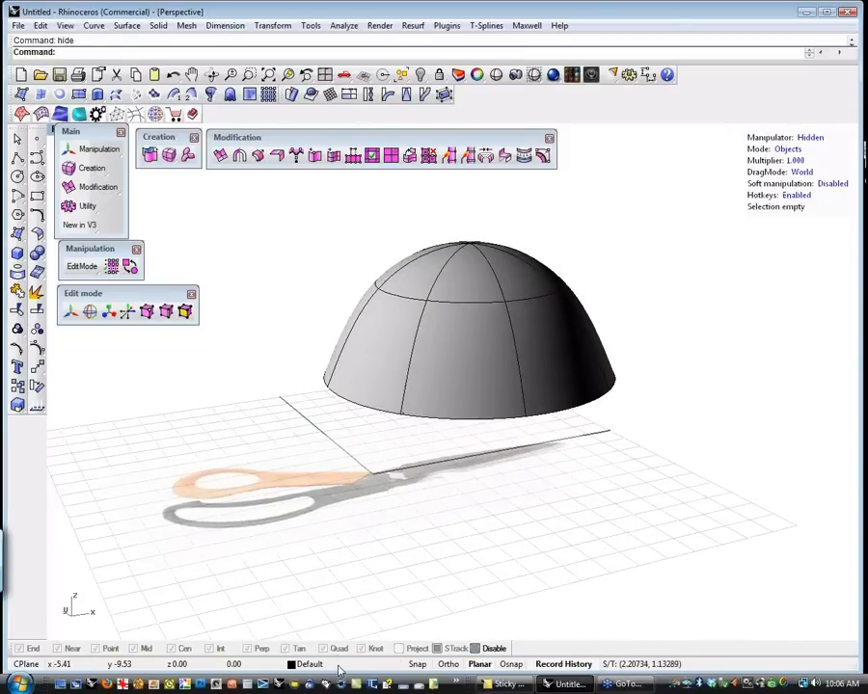
pyautogui.rightClick(337, 667)
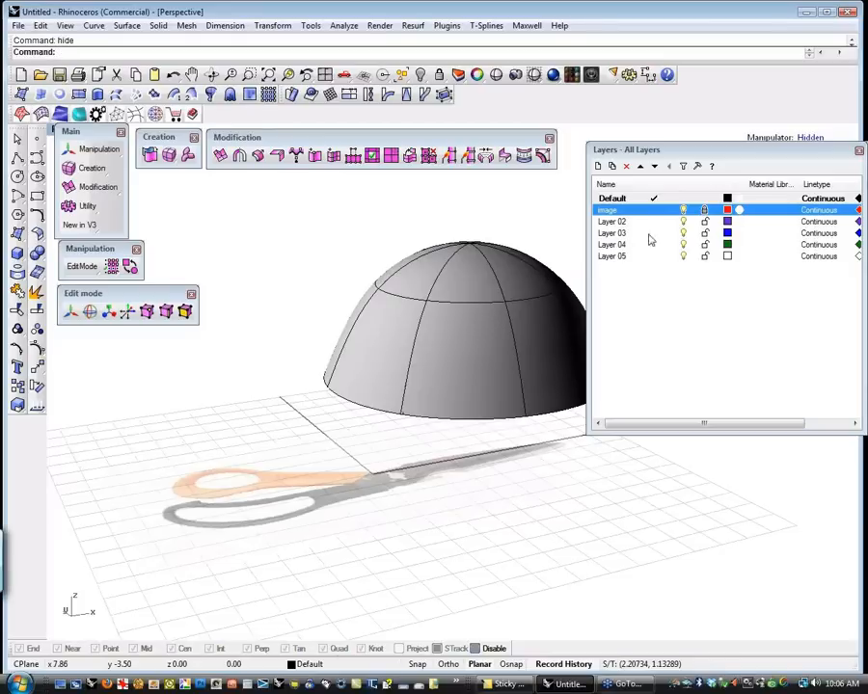
pyautogui.moveTo(484, 365); pyautogui.dragTo(338, 498, button='right')
# Duplicate the dome in place and scale the copy up slightly and uniformly, displayed as a smooth surface
pyautogui.click(347, 494)
pyautogui.moveTo(387, 536); pyautogui.dragTo(387, 517, button='right')
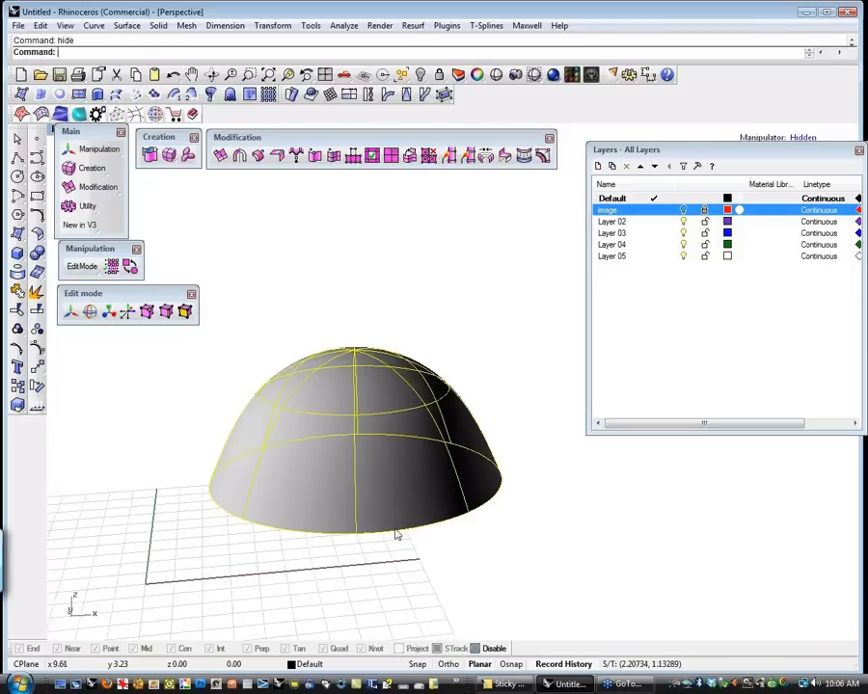
pyautogui.hotkey('ctrl', 'c')
pyautogui.hotkey('ctrl', 'v')
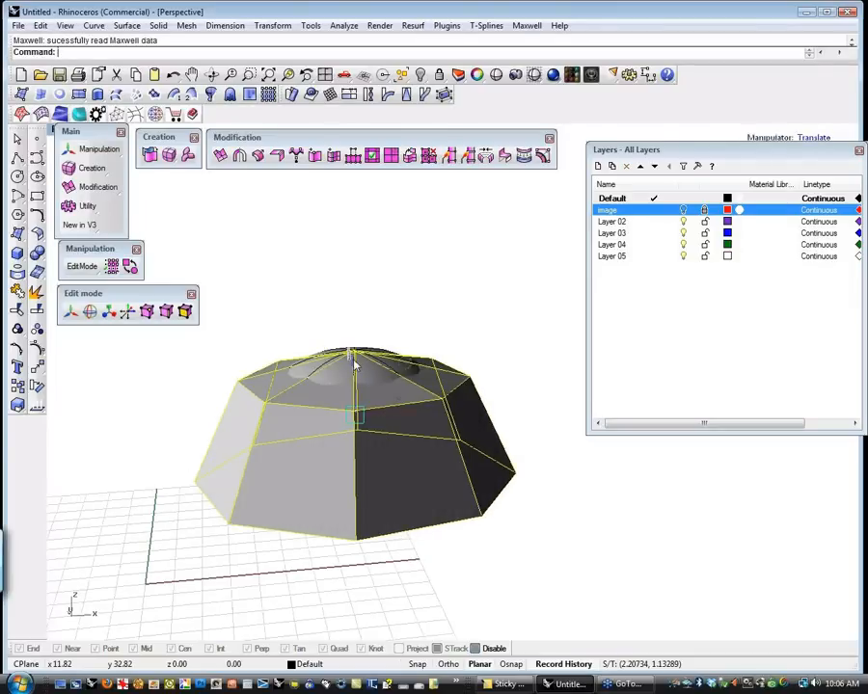
pyautogui.press('r')
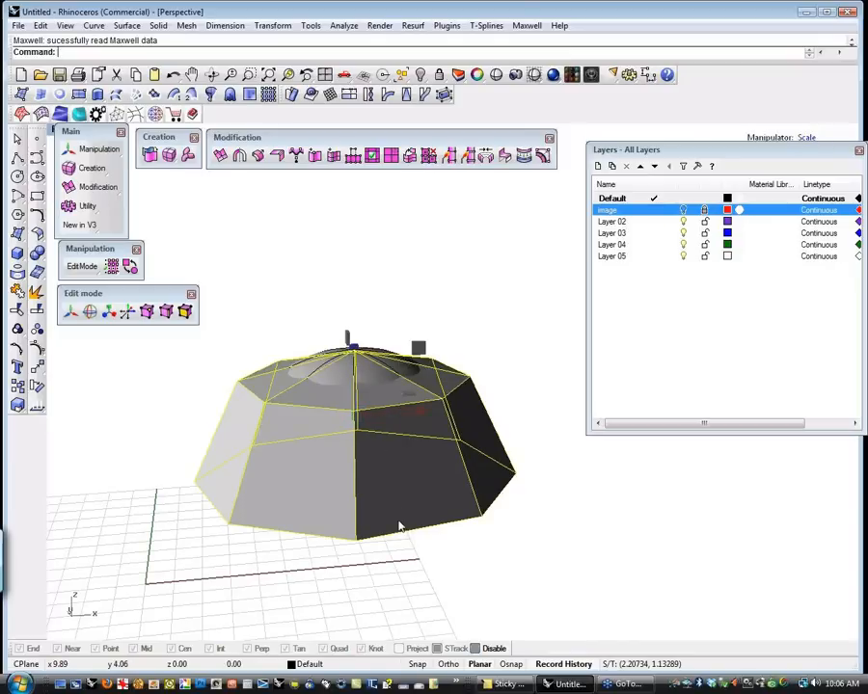
pyautogui.moveTo(354, 416); pyautogui.dragTo(377, 411)
pyautogui.press('d')
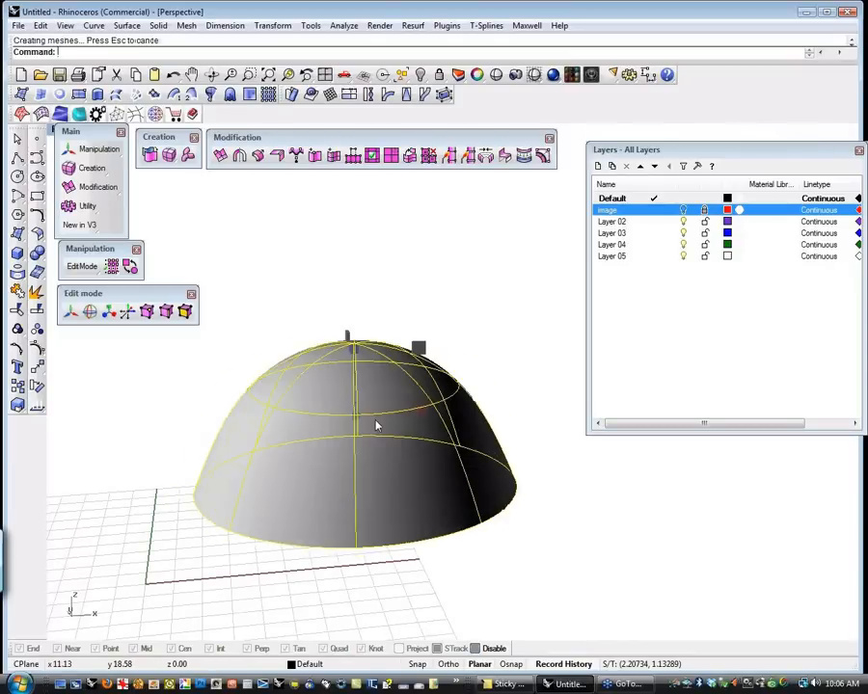
# Try to subdivide all T-spline faces of both dome shells with the insertion type set to Simple
pyautogui.moveTo(438, 535); pyautogui.dragTo(424, 355, button='right')
pyautogui.moveTo(427, 458); pyautogui.dragTo(429, 548, button='right')
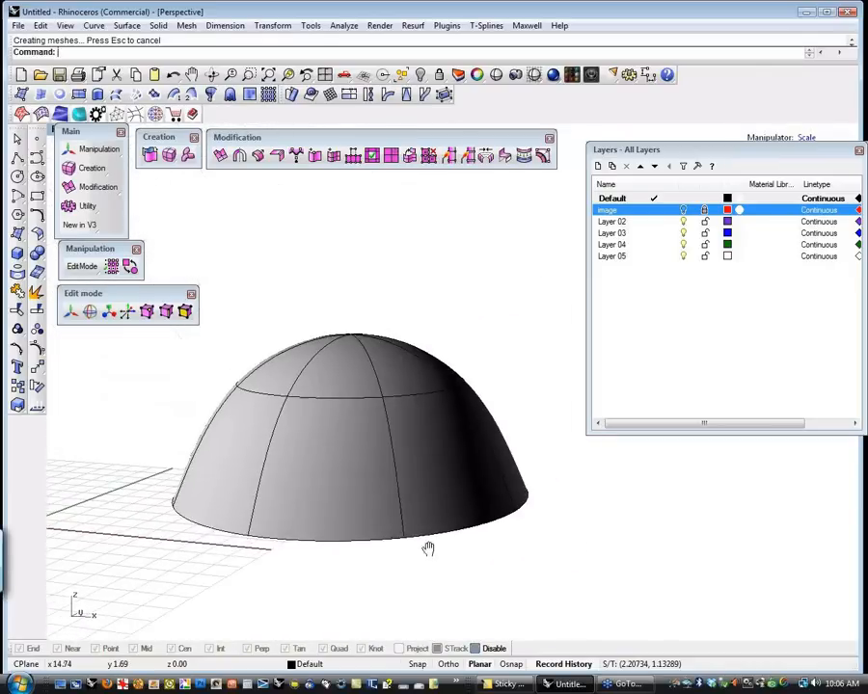
pyautogui.moveTo(444, 574); pyautogui.dragTo(434, 494)
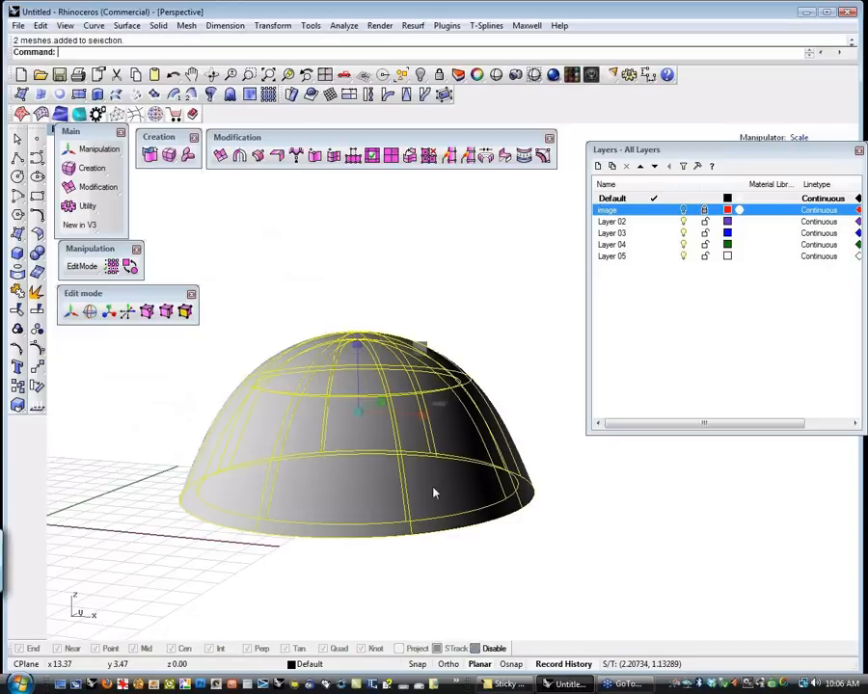
pyautogui.click(393, 157)
pyautogui.moveTo(492, 314); pyautogui.dragTo(329, 461)
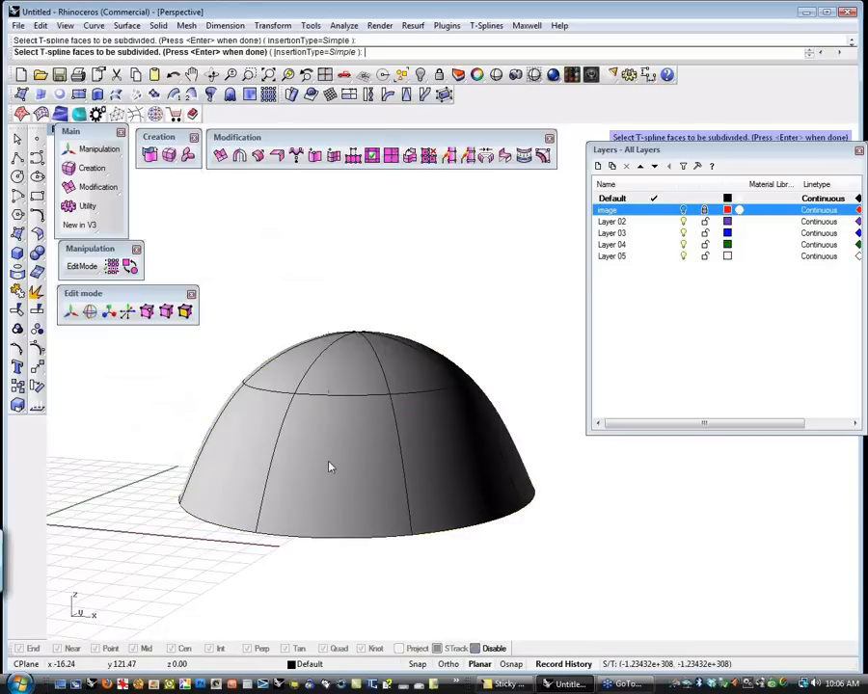
pyautogui.moveTo(487, 286); pyautogui.dragTo(180, 559)
pyautogui.moveTo(429, 600); pyautogui.dragTo(417, 551, button='right')
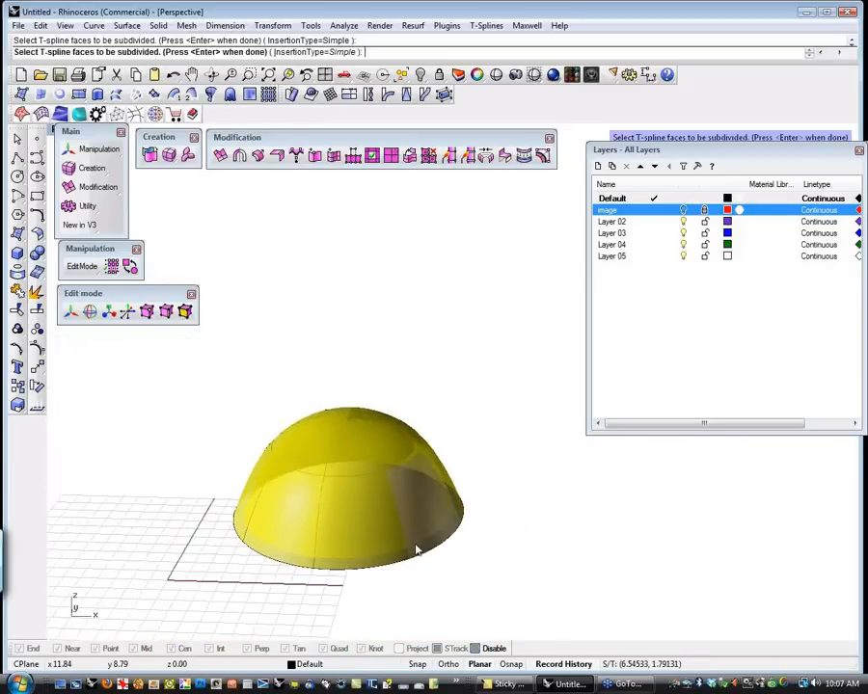
pyautogui.press('Return')
# Inspect the subdivided crown of the domes and undo the Simple subdivision
pyautogui.scroll(4, 392, 429)
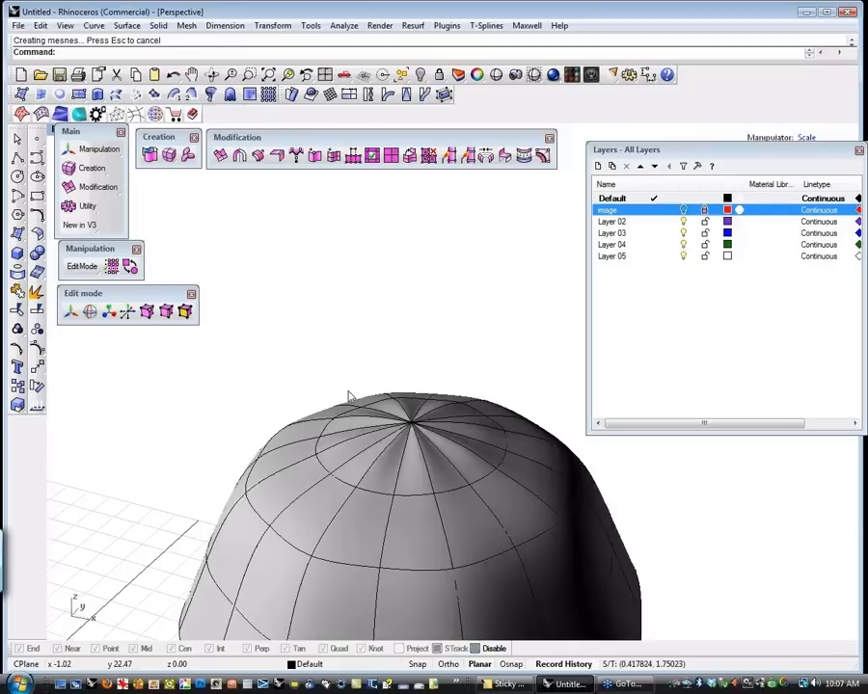
pyautogui.scroll(-5, 351, 398)
pyautogui.scroll(5, 444, 457)
pyautogui.scroll(-3, 439, 429)
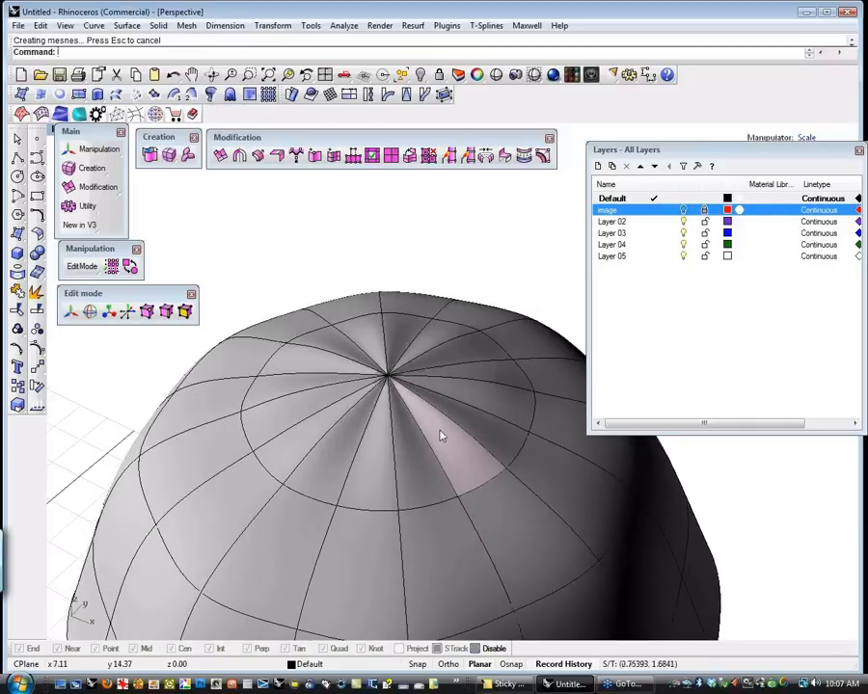
pyautogui.hotkey('ctrl', 'z')
# Subdivide all faces of both dome shells while preserving their smooth dome curvature
pyautogui.scroll(-4, 440, 450)
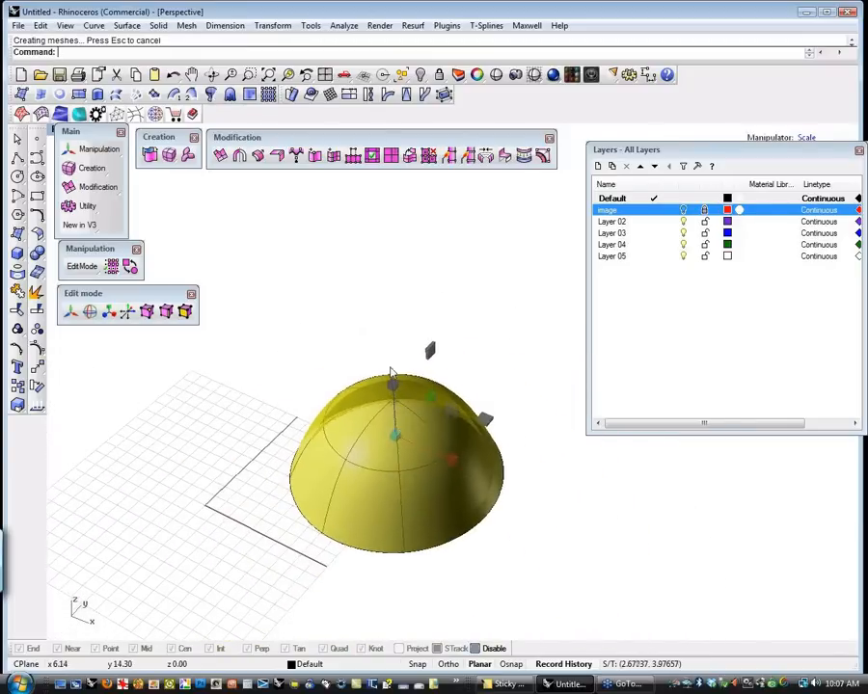
pyautogui.click(393, 161)
pyautogui.moveTo(431, 378); pyautogui.dragTo(412, 402, button='right')
pyautogui.scroll(5, 388, 465)
pyautogui.scroll(-5, 382, 465)
pyautogui.moveTo(382, 465); pyautogui.dragTo(315, 486, button='right')
# Examine how the faces of the inner and outer shells line up in wireframe, and return to shaded display
pyautogui.middleClick(365, 504)
pyautogui.click(365, 505)
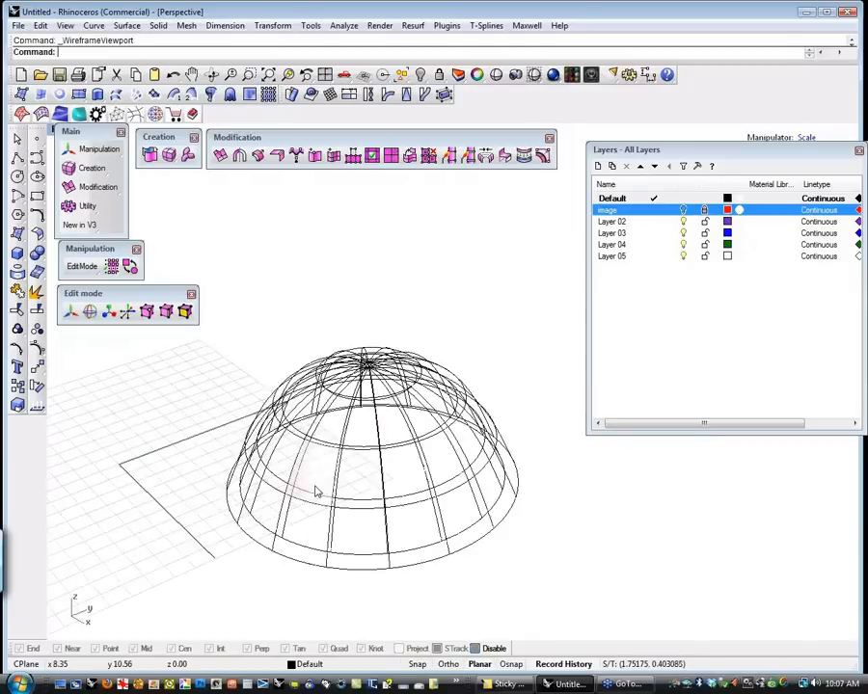
pyautogui.scroll(5, 316, 492)
pyautogui.scroll(-4, 401, 403)
pyautogui.moveTo(401, 405); pyautogui.dragTo(350, 466, button='right')
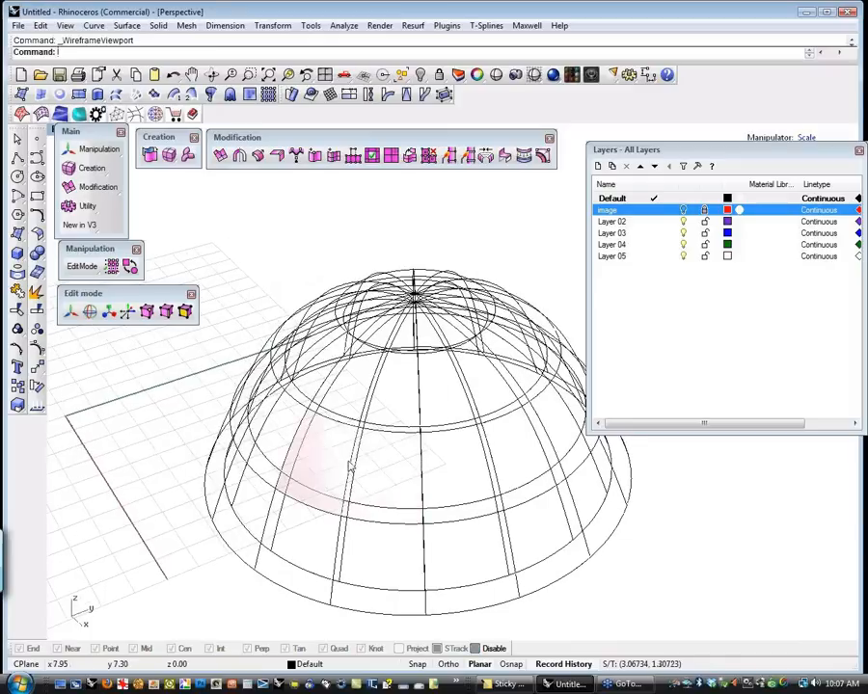
pyautogui.middleClick(340, 451)
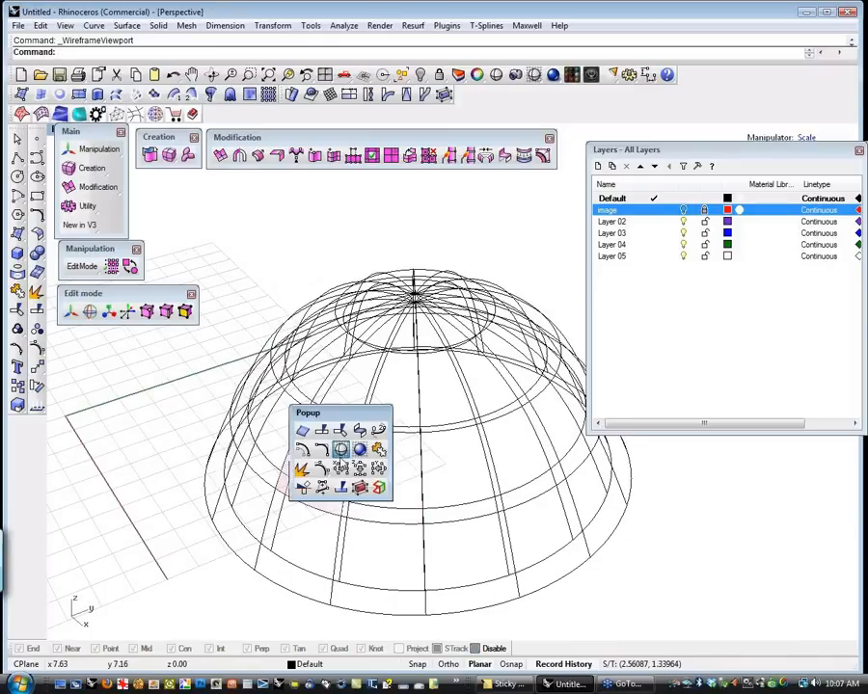
pyautogui.click(341, 450)
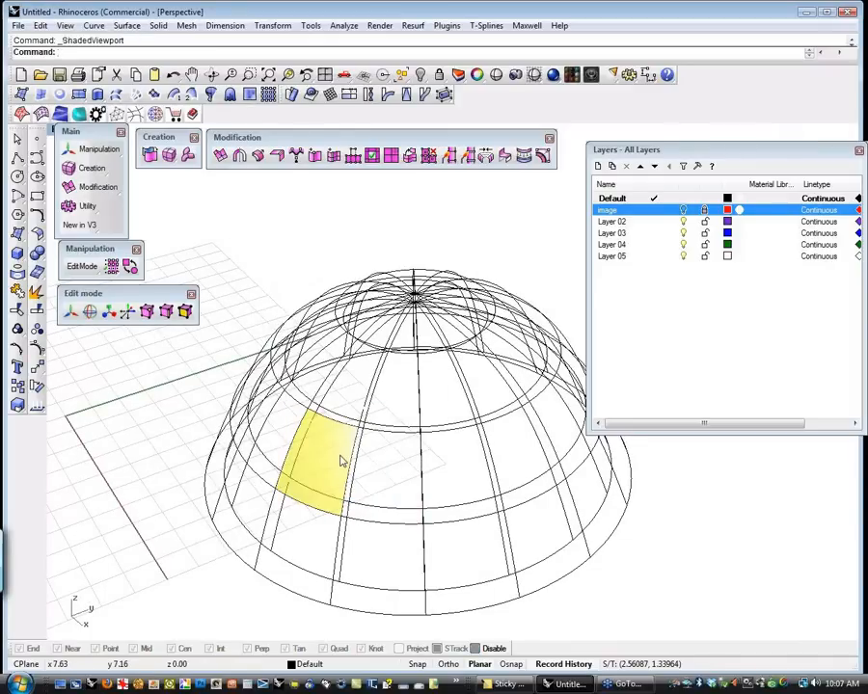
# Try to open a window by deleting one outer face and the matching inner face behind it, and undo both deletions
pyautogui.click(194, 497)
pyautogui.click(321, 473)
pyautogui.rightClick(321, 473)
pyautogui.click(330, 459)
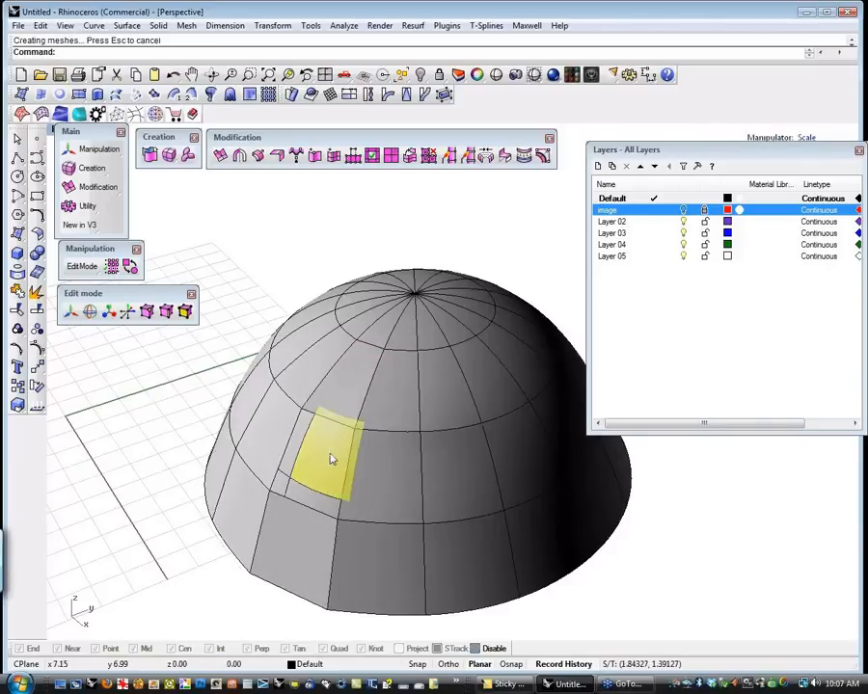
pyautogui.press('Delete')
pyautogui.moveTo(321, 467); pyautogui.dragTo(276, 455, button='right')
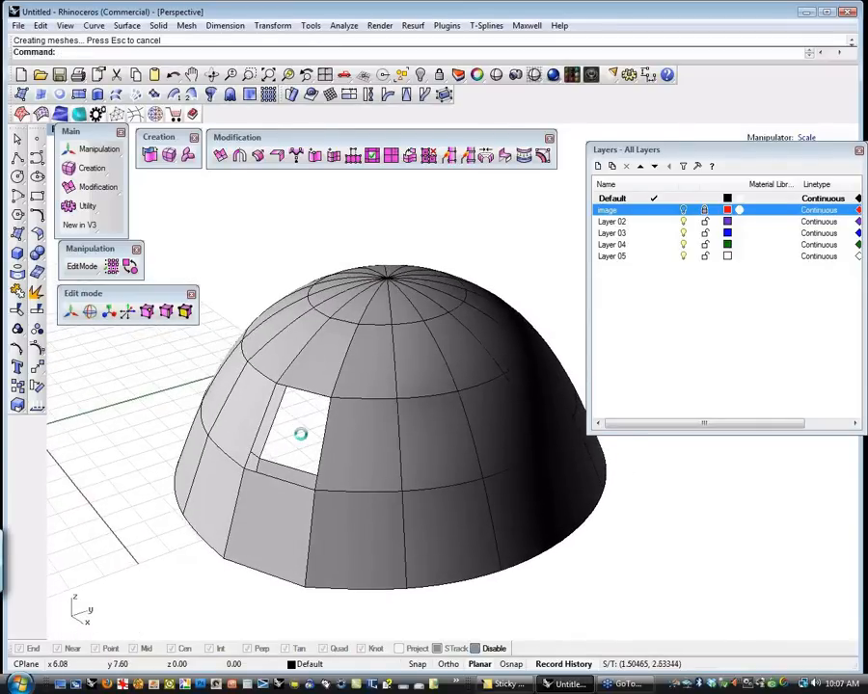
pyautogui.click(301, 434)
pyautogui.hotkey('ctrl', 'z')
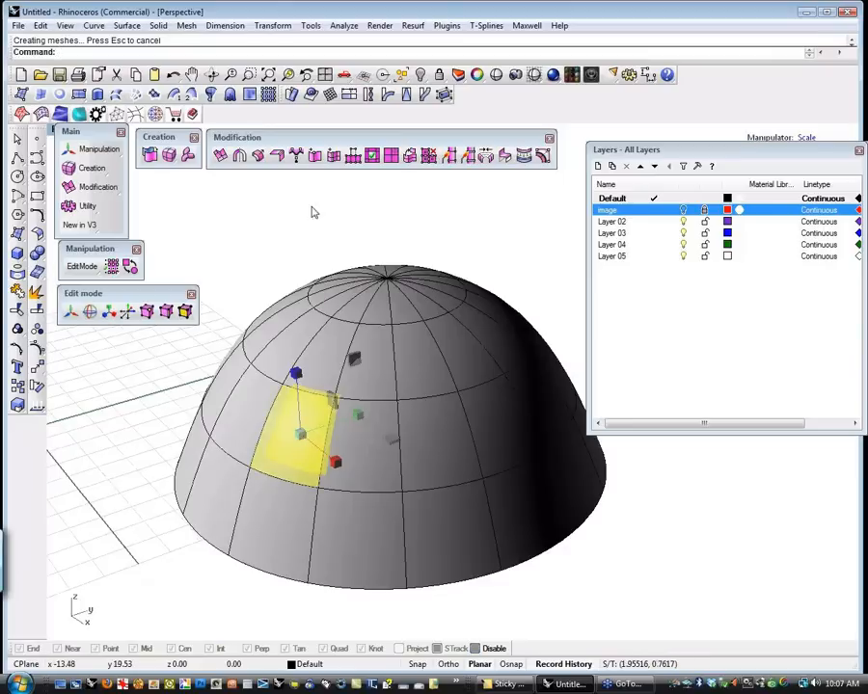
# Bridge the selected outer face to its matching inner face with one segment and zero twist
pyautogui.click(487, 158)
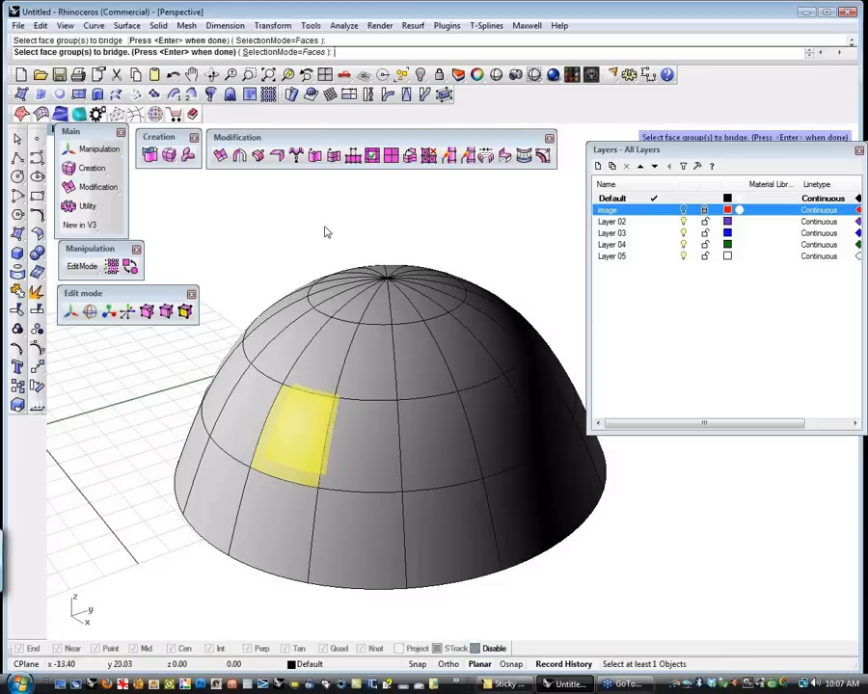
pyautogui.press('Return')
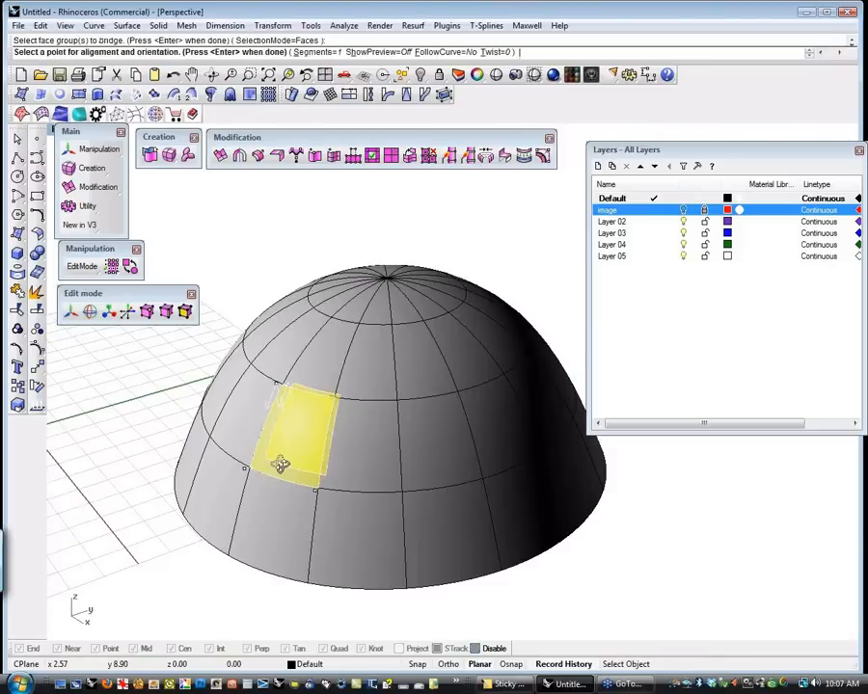
pyautogui.moveTo(280, 465); pyautogui.dragTo(311, 441, button='right')
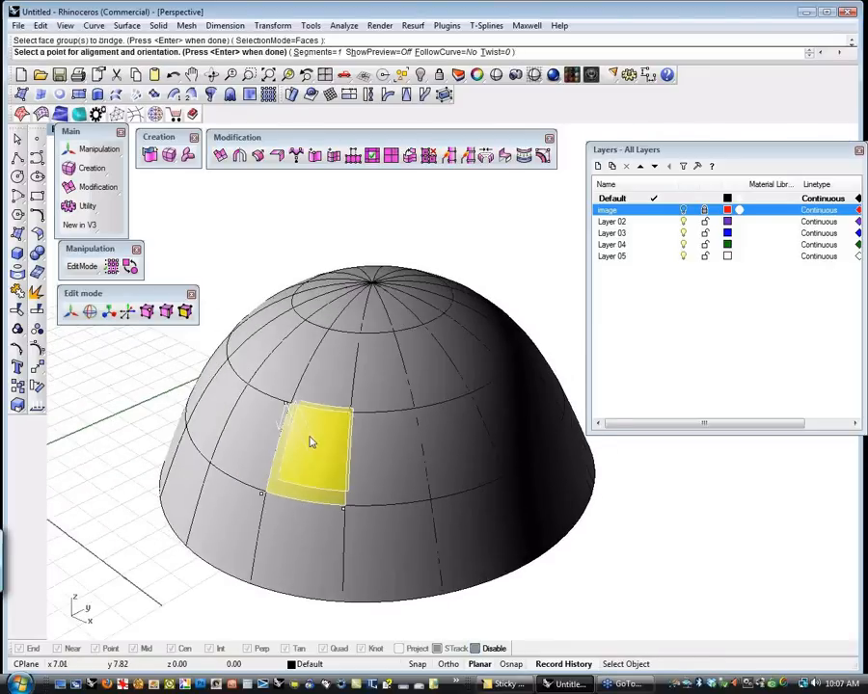
pyautogui.scroll(5, 239, 333)
pyautogui.scroll(-1, 253, 336)
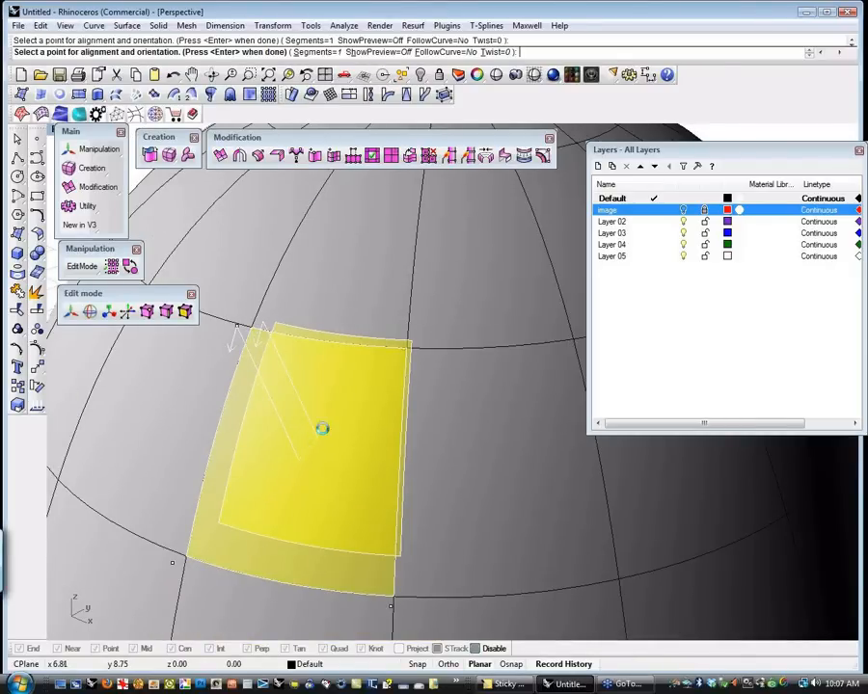
pyautogui.press('Return')
# Examine the bridged opening between the two shells from outside and from underneath the dome
pyautogui.scroll(-6, 325, 434)
pyautogui.moveTo(325, 434); pyautogui.dragTo(351, 417, button='right')
pyautogui.scroll(10, 525, 489)
pyautogui.scroll(-3, 490, 476)
pyautogui.scroll(-5, 405, 468)
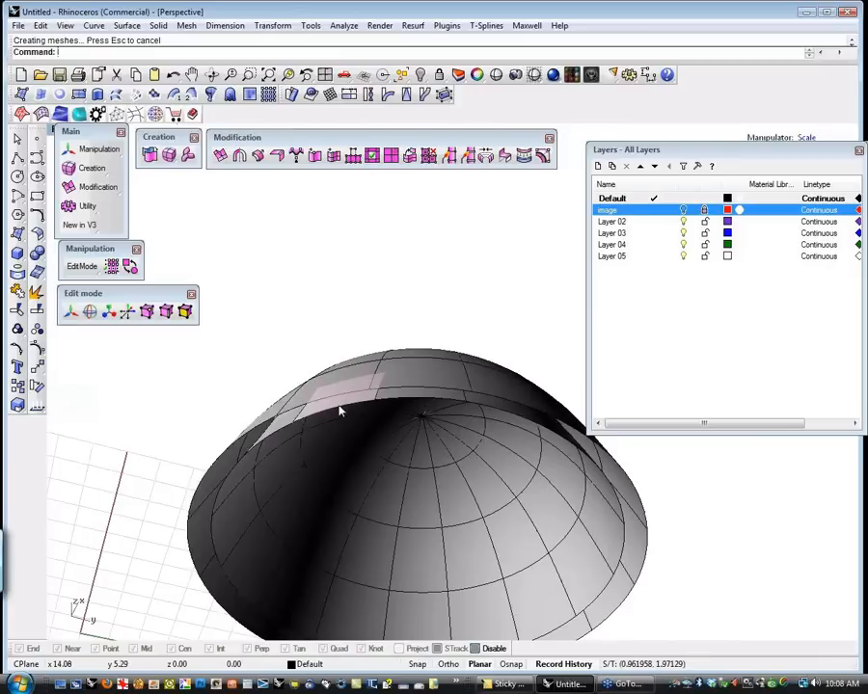
pyautogui.moveTo(325, 344); pyautogui.dragTo(339, 408, button='right')
pyautogui.scroll(6, 309, 392)
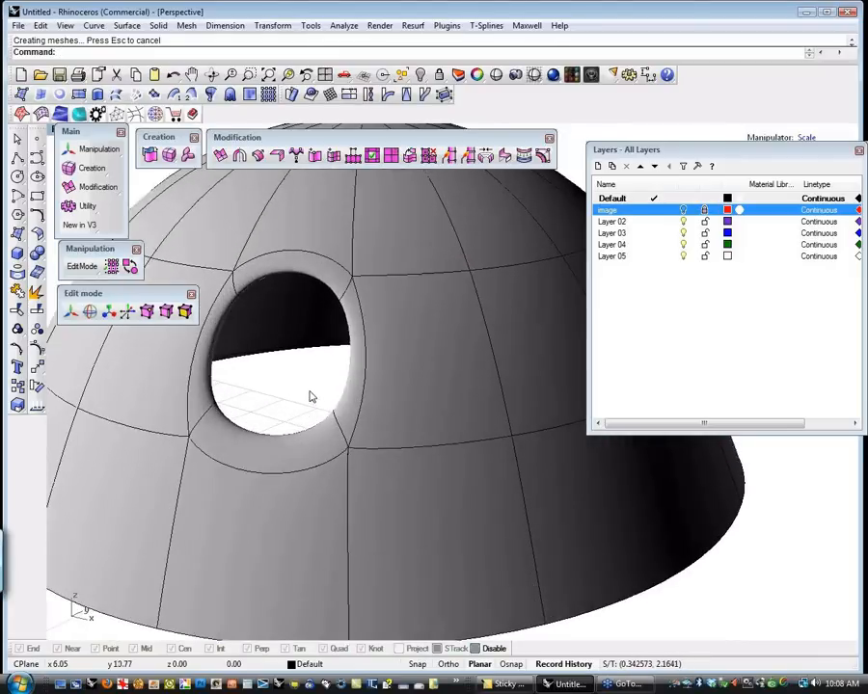
pyautogui.moveTo(307, 465); pyautogui.dragTo(253, 468, button='right')
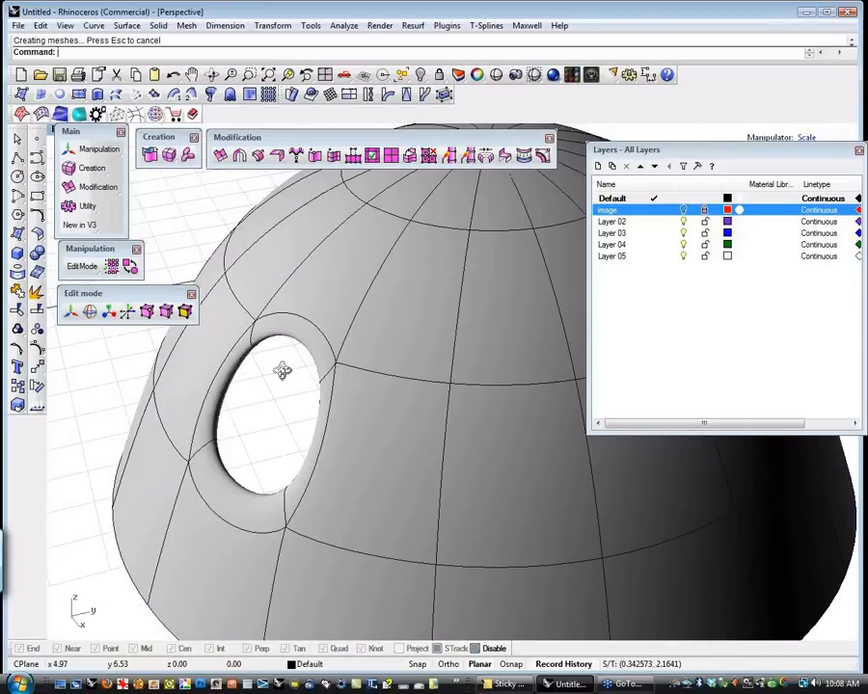
pyautogui.moveTo(280, 368); pyautogui.dragTo(329, 445, button='right')
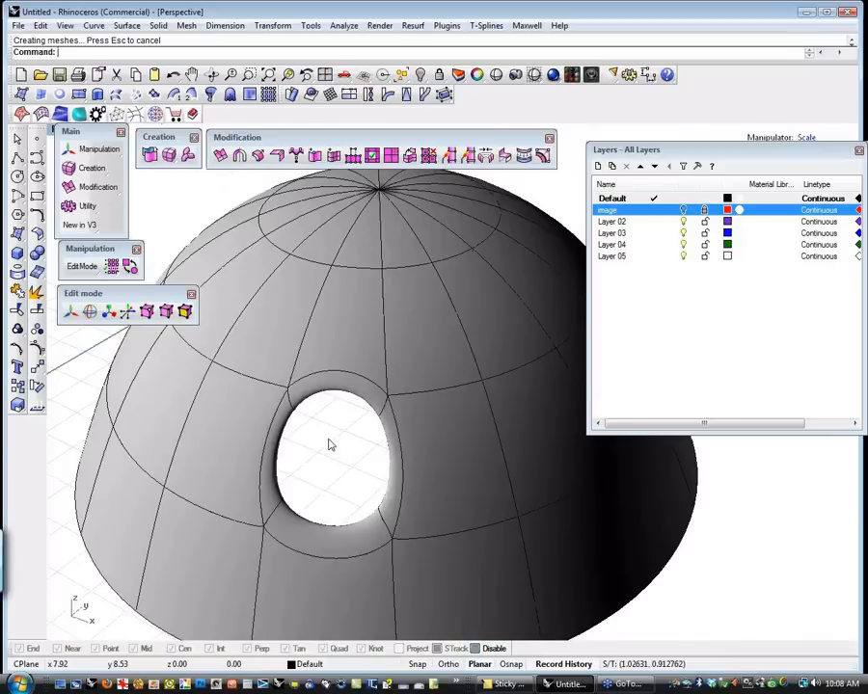
# Close the layer list and translate the edge at one upper corner of the dome opening inward
pyautogui.moveTo(777, 157); pyautogui.dragTo(556, 217)
pyautogui.click(640, 210)
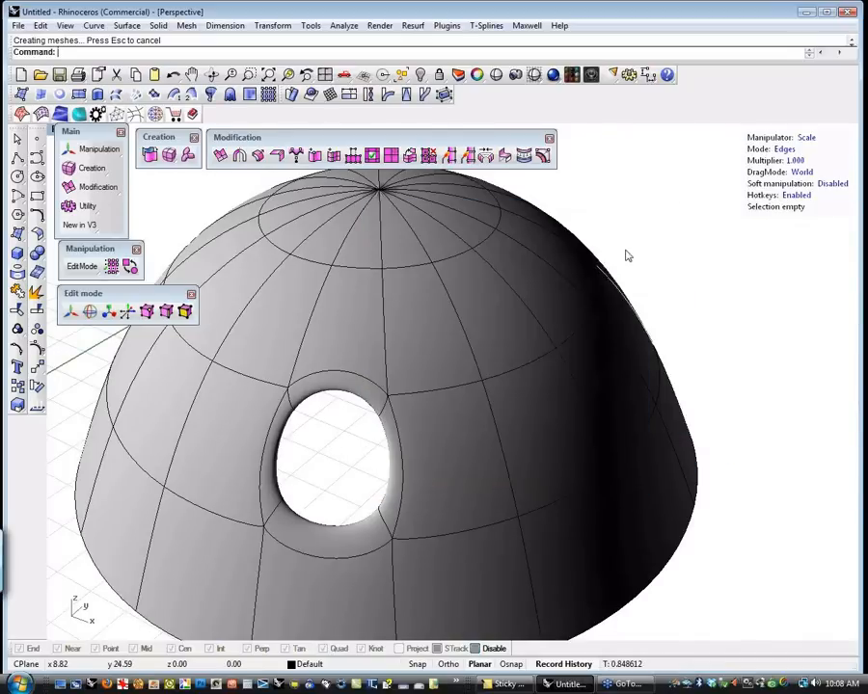
pyautogui.moveTo(310, 441); pyautogui.dragTo(277, 376)
pyautogui.click(324, 451)
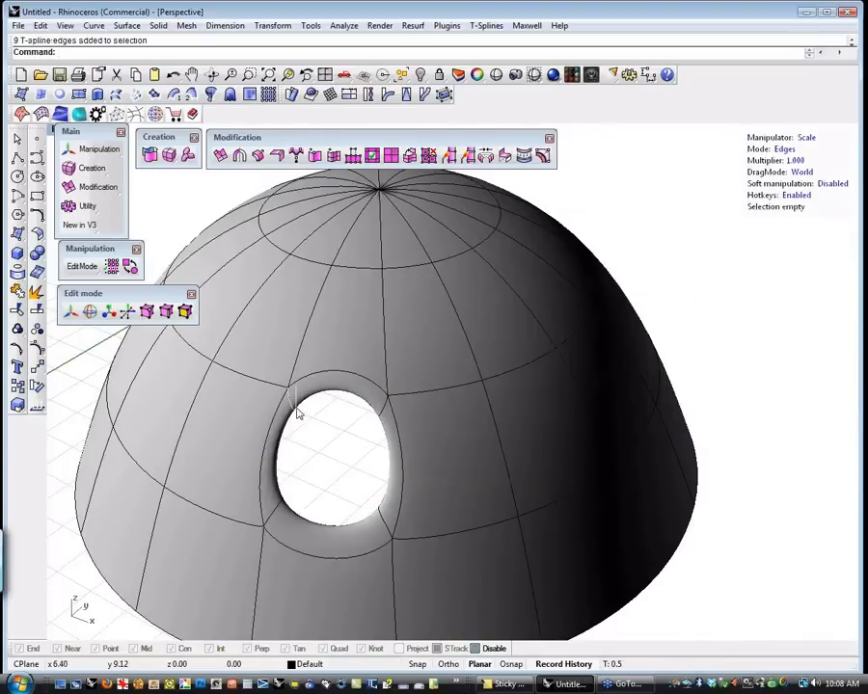
pyautogui.click(297, 410)
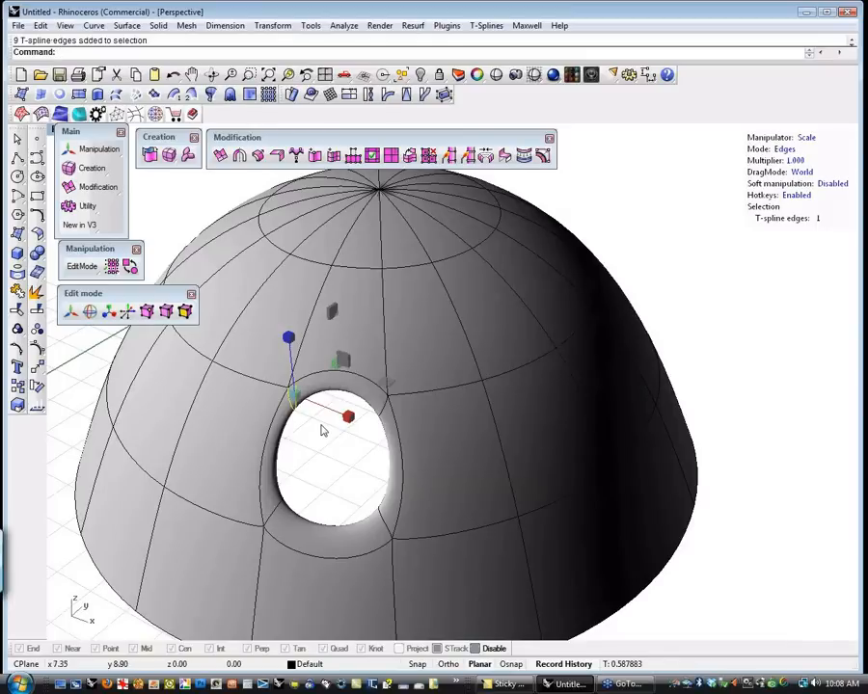
pyautogui.press('w')
pyautogui.moveTo(333, 368); pyautogui.dragTo(354, 414)
pyautogui.click(351, 462)
# Translate the edge at the opposite upper corner inward to give the opening a narrower top
pyautogui.click(383, 425)
pyautogui.moveTo(417, 392); pyautogui.dragTo(407, 410)
pyautogui.click(332, 485)
pyautogui.moveTo(334, 485); pyautogui.dragTo(389, 417, button='right')
pyautogui.scroll(6, 324, 375)
pyautogui.scroll(-4, 324, 410)
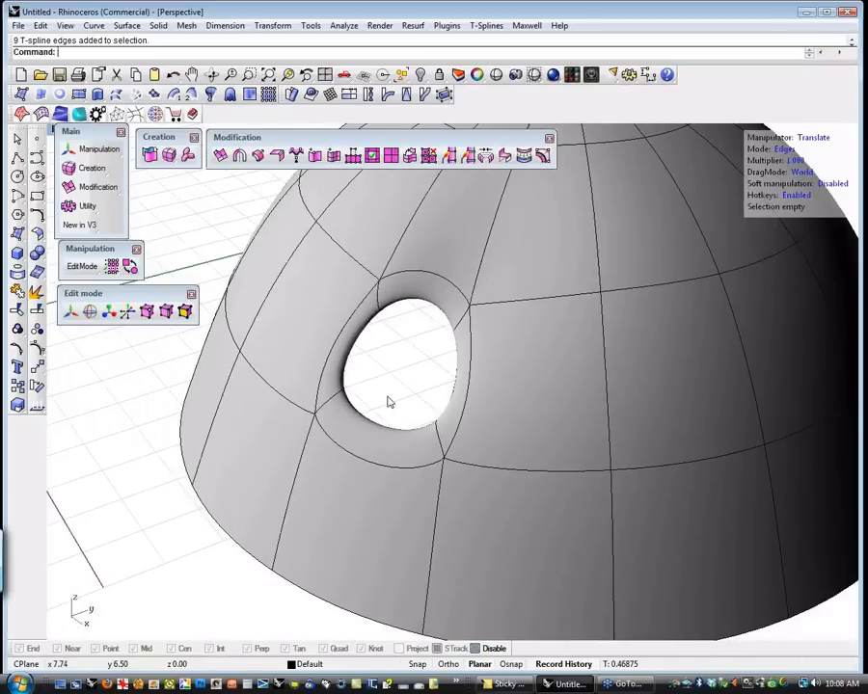
pyautogui.moveTo(389, 402); pyautogui.dragTo(422, 407, button='right')
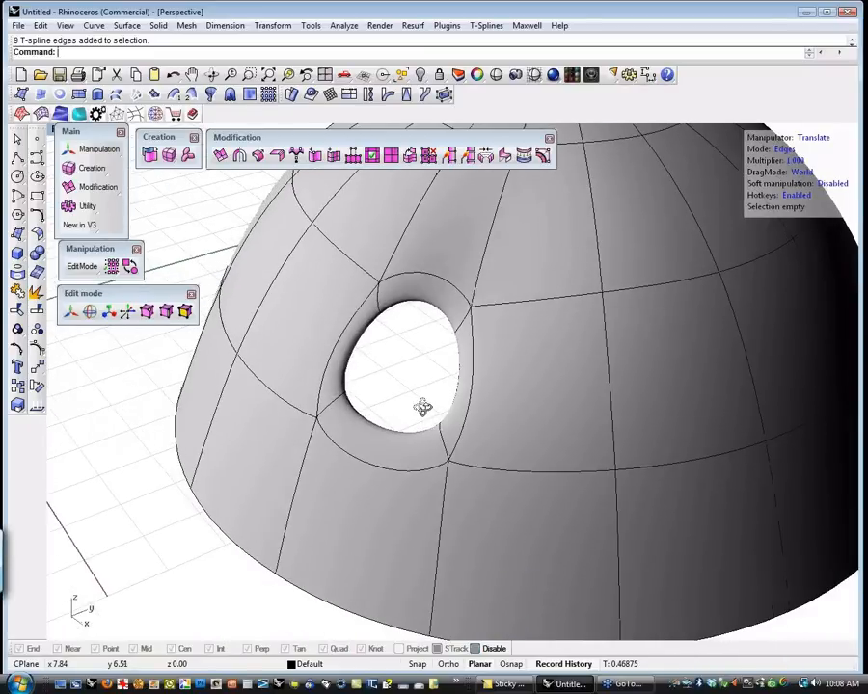
pyautogui.scroll(-5, 423, 407)
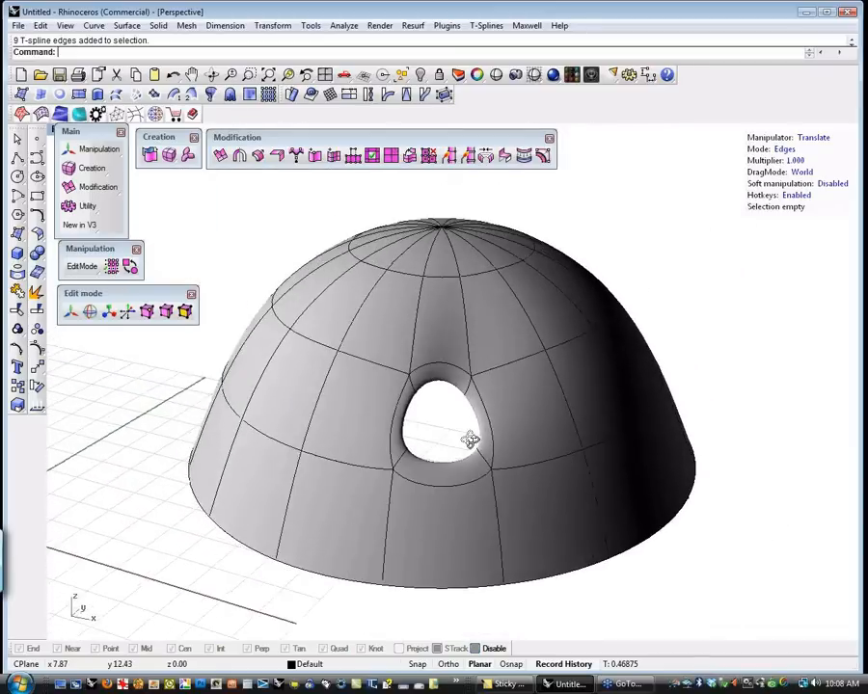